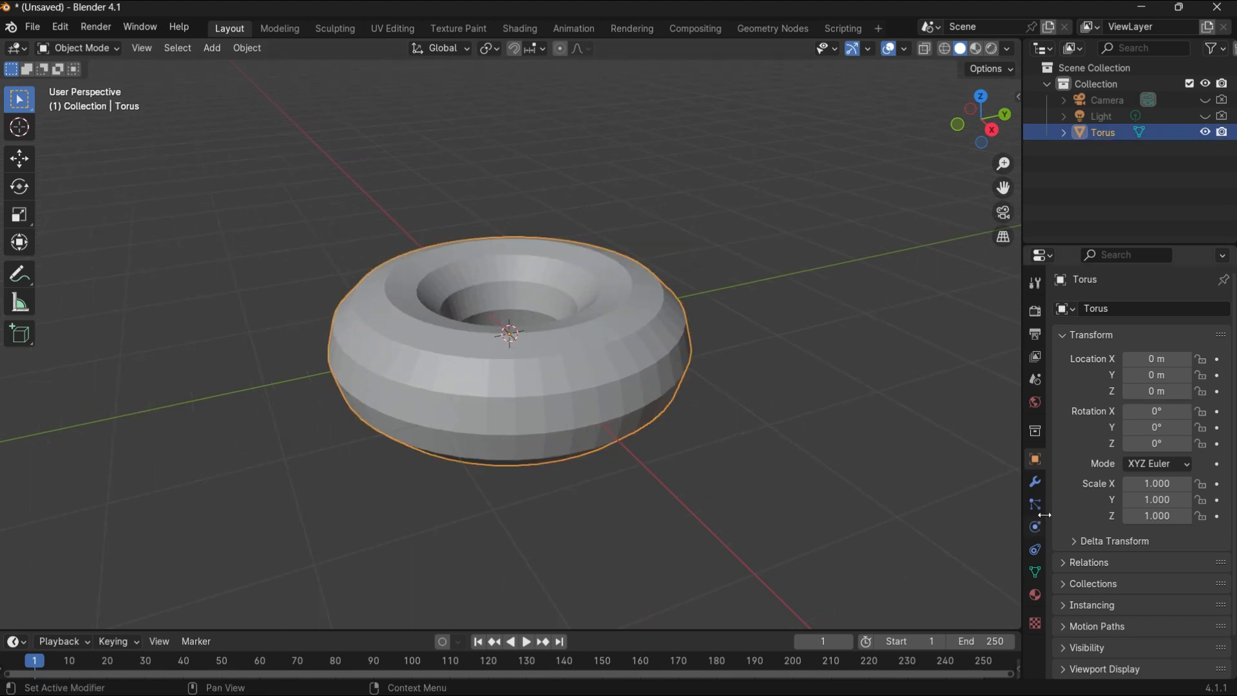
Add a Subdivision Surface modifier to the torus.
{"action": "left_click", "coordinate": [1035, 482]}
{"action": "left_click", "coordinate": [1143, 305]}
{"action": "left_click", "coordinate": [1075, 307]}
{"action": "left_click", "coordinate": [1006, 345]}
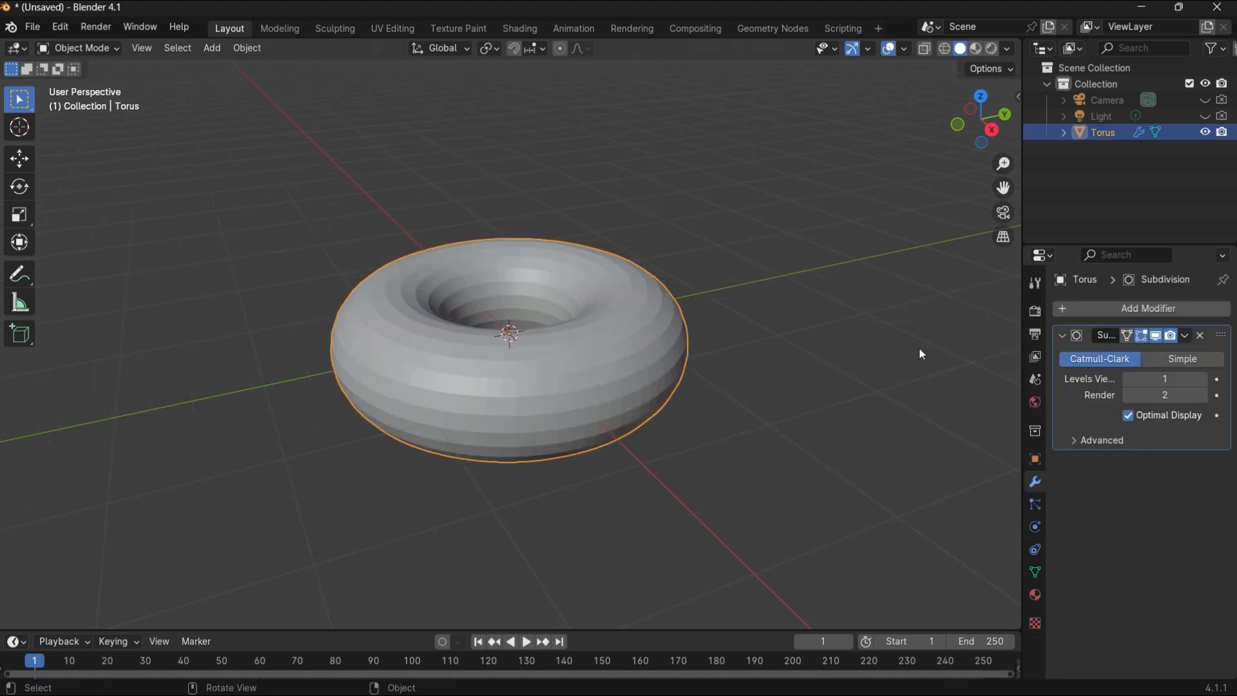
Apply smooth shading to the torus.
{"action": "left_click", "coordinate": [741, 368]}
{"action": "left_click", "coordinate": [644, 364]}
{"action": "right_click", "coordinate": [628, 361]}
{"action": "left_click", "coordinate": [628, 361]}
{"action": "left_click", "coordinate": [896, 374]}
{"action": "left_click", "coordinate": [632, 368]}
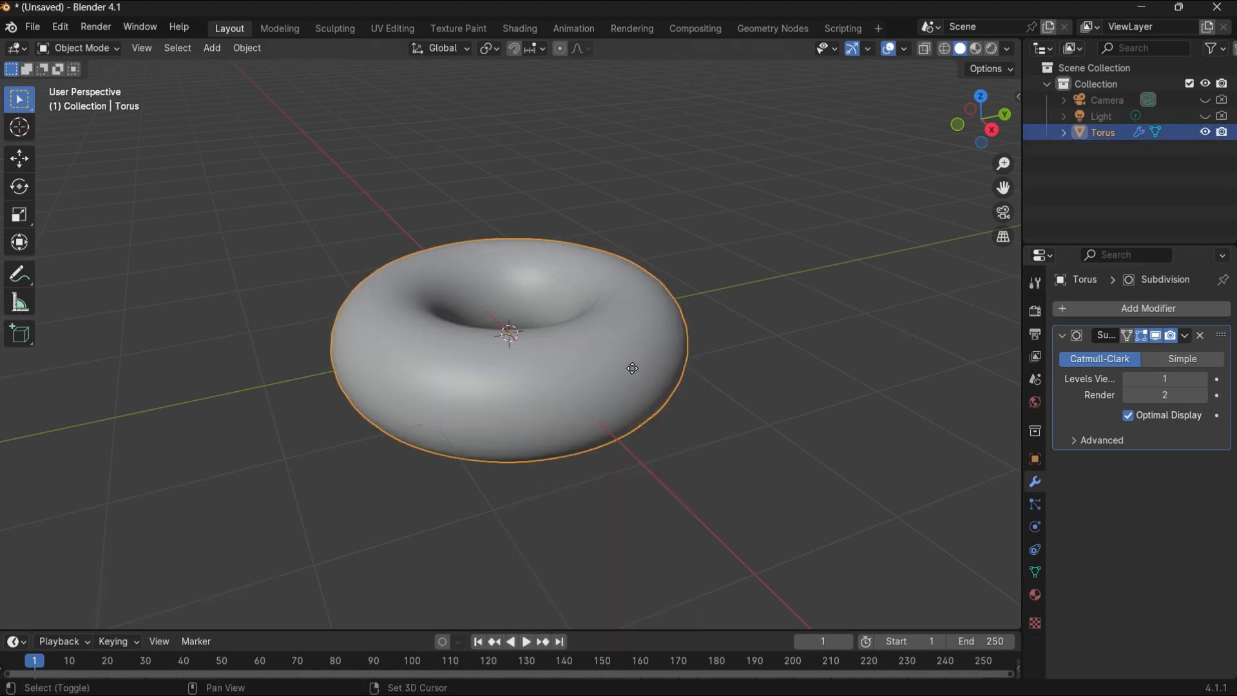
Duplicate the torus and move the copy straight up along Z so it sits above the original.
{"action": "key", "text": "shift+d"}
{"action": "key", "text": "z"}
{"action": "left_click", "coordinate": [643, 276]}
Shrink the upper torus's whole mesh along its normals in Edit Mode to make its ring thinner, then return to Object Mode.
{"action": "middle_click_drag", "start_coordinate": [644, 276], "coordinate": [741, 387]}
{"action": "left_click", "coordinate": [96, 48]}
{"action": "left_click", "coordinate": [96, 84]}
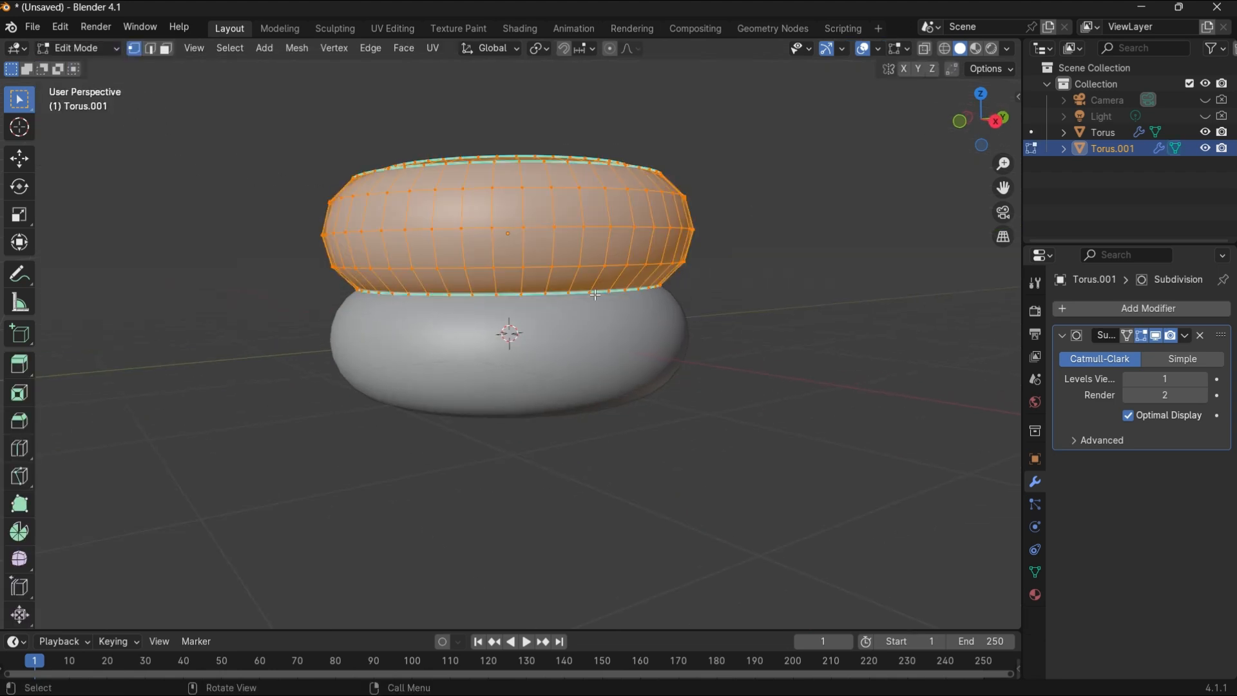
{"action": "key", "text": "alt+s"}
{"action": "left_click", "coordinate": [740, 337]}
{"action": "middle_click_drag", "start_coordinate": [739, 337], "coordinate": [121, 73]}
{"action": "left_click", "coordinate": [76, 47]}
{"action": "left_click", "coordinate": [96, 68]}
Apply the Quick Liquid effect to the upper torus.
{"action": "left_click", "coordinate": [652, 263]}
{"action": "left_click", "coordinate": [247, 47]}
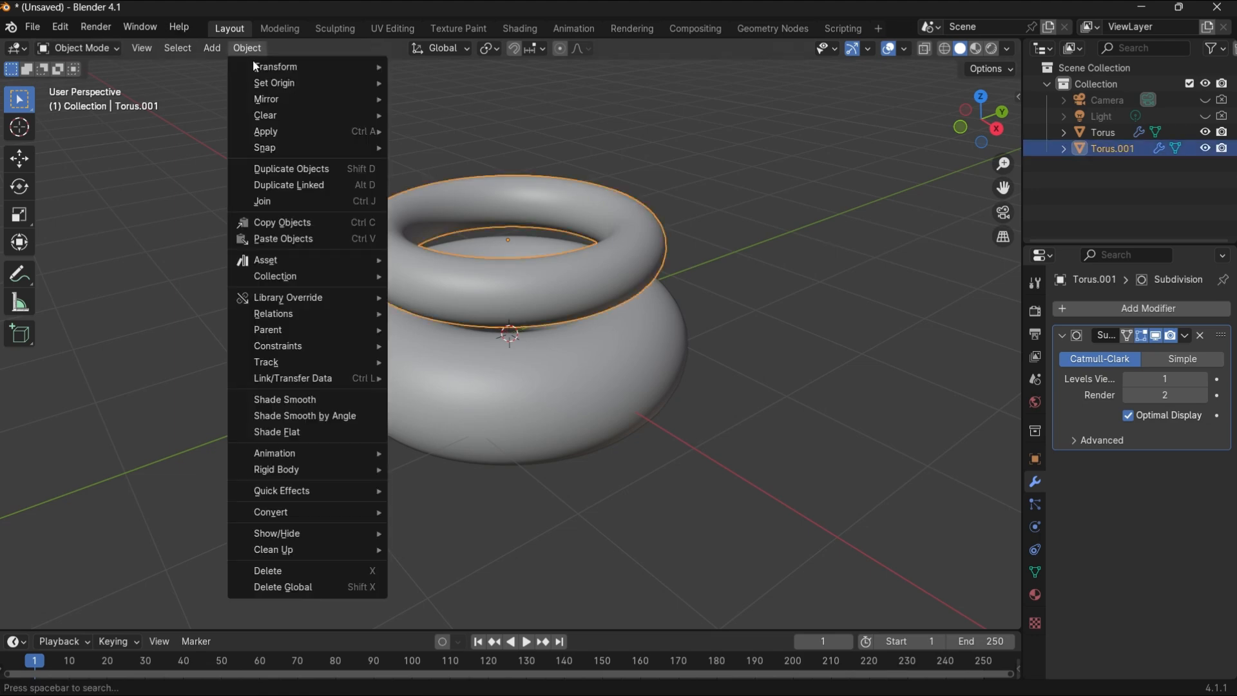
{"action": "left_click", "coordinate": [445, 541]}
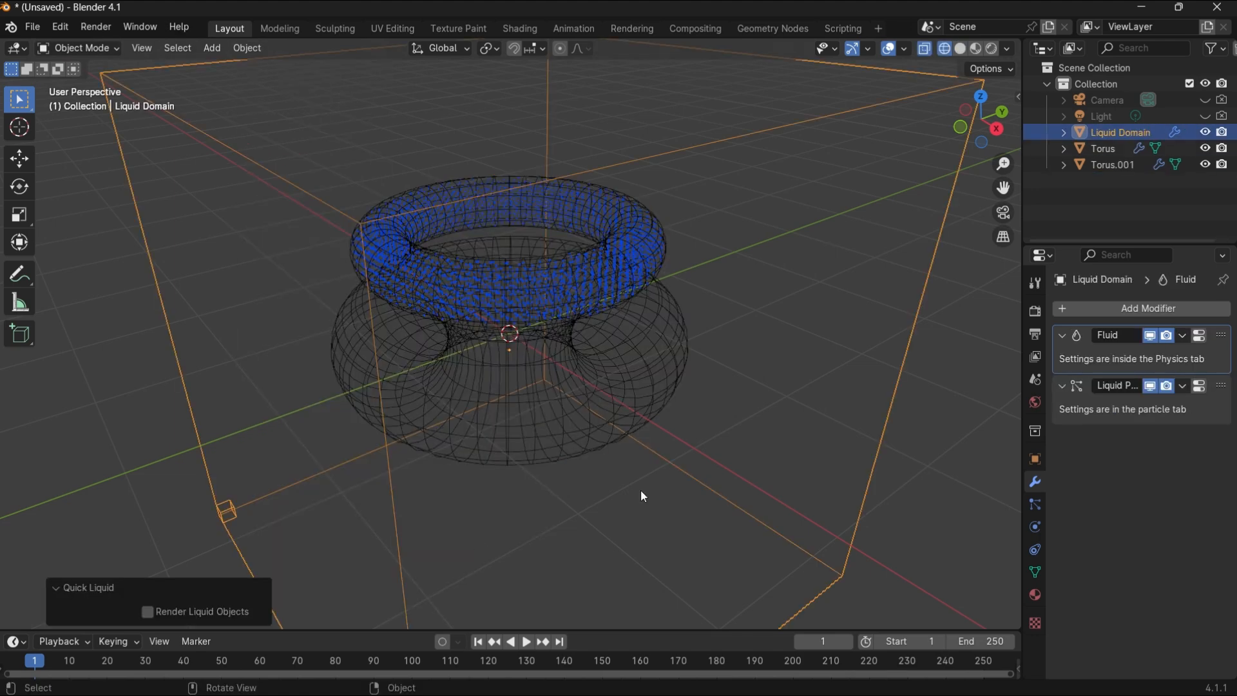
Add a particle system to the lower torus.
{"action": "left_click", "coordinate": [644, 392]}
{"action": "left_click", "coordinate": [1036, 503]}
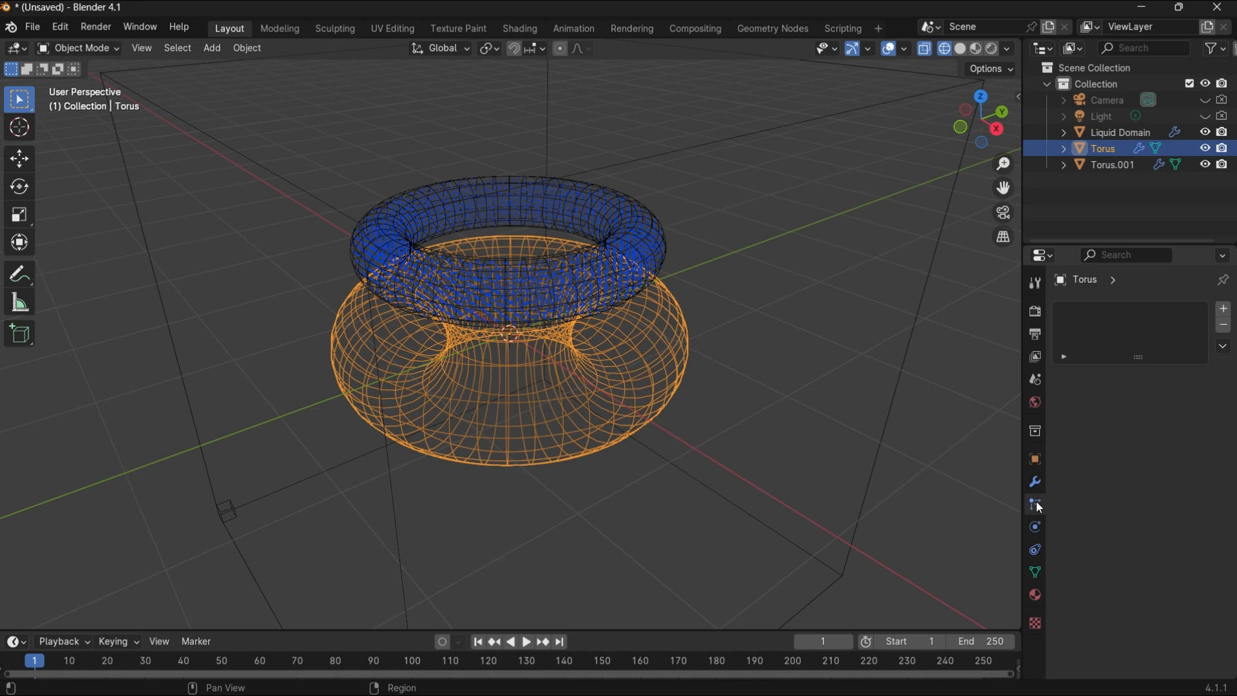
{"action": "left_click", "coordinate": [1226, 309]}
{"action": "scroll", "coordinate": [1121, 519], "scroll_direction": "down", "scroll_amount": 1}
{"action": "scroll", "coordinate": [1119, 519], "scroll_direction": "down", "scroll_amount": 4}
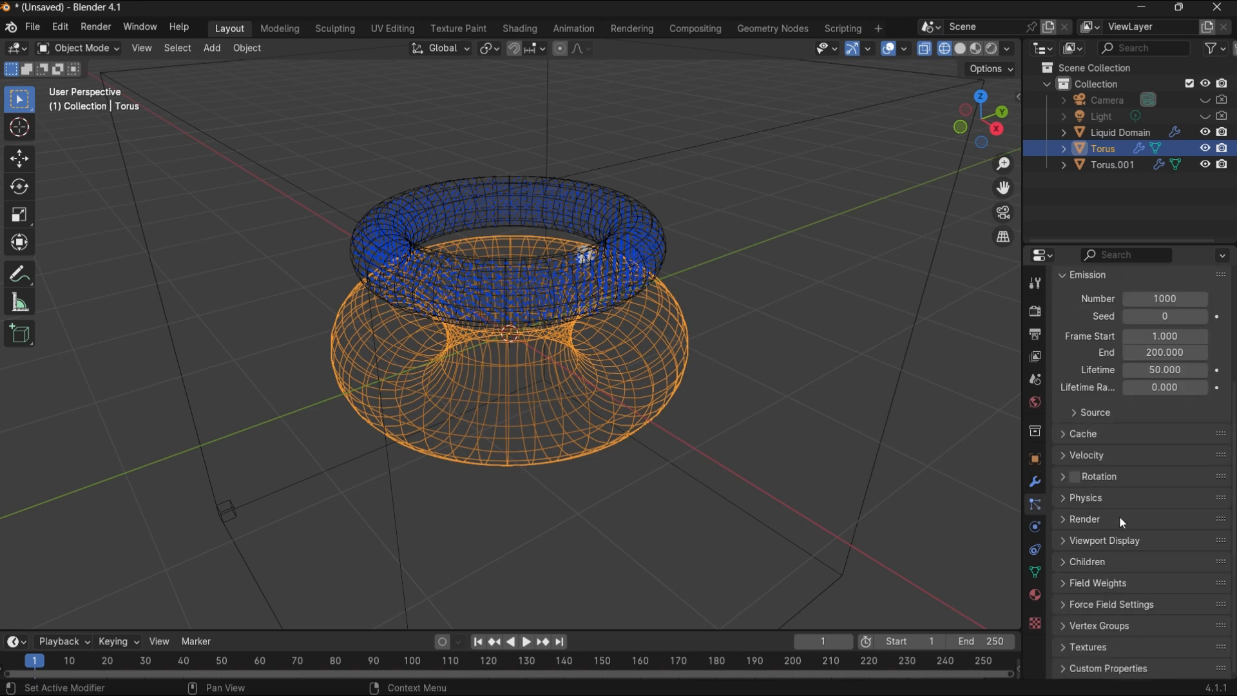
Try the Hair type for the lower torus's particle system, then switch it back to Emitter.
{"action": "scroll", "coordinate": [1085, 520], "scroll_direction": "up", "scroll_amount": 3}
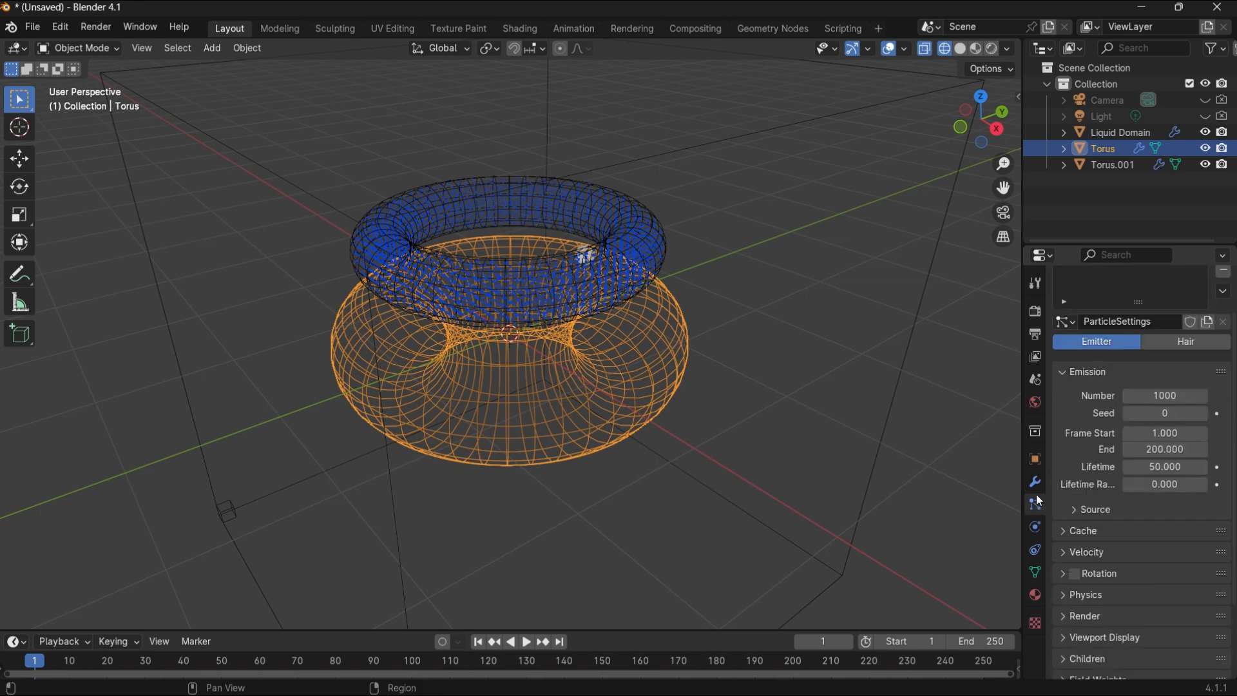
{"action": "scroll", "coordinate": [1133, 522], "scroll_direction": "down", "scroll_amount": 3}
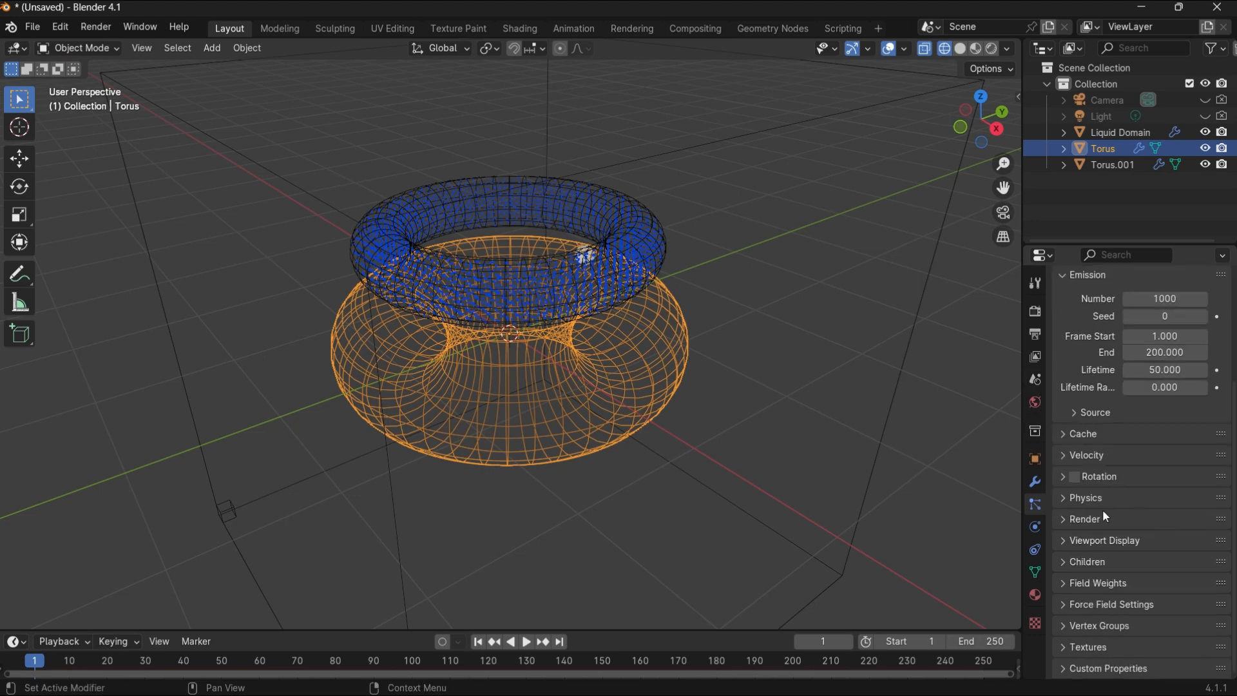
{"action": "left_click", "coordinate": [1086, 520]}
{"action": "left_click", "coordinate": [1082, 519]}
{"action": "scroll", "coordinate": [1131, 474], "scroll_direction": "up", "scroll_amount": 3}
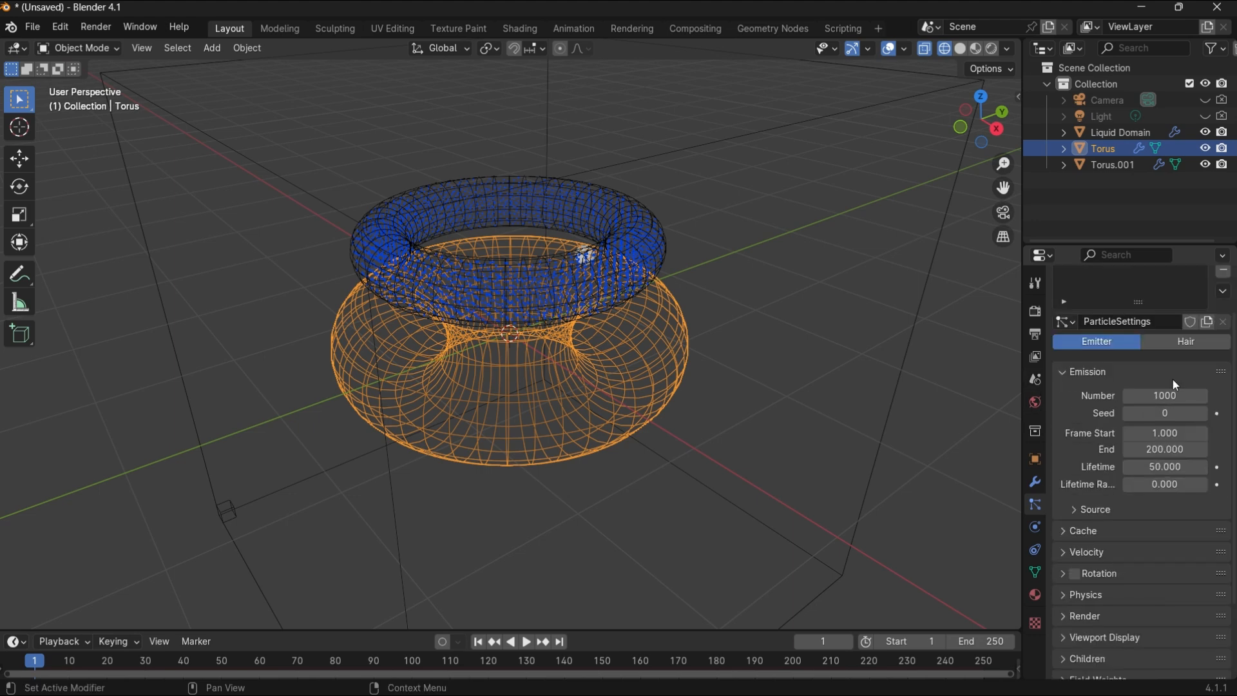
{"action": "left_click", "coordinate": [1195, 342]}
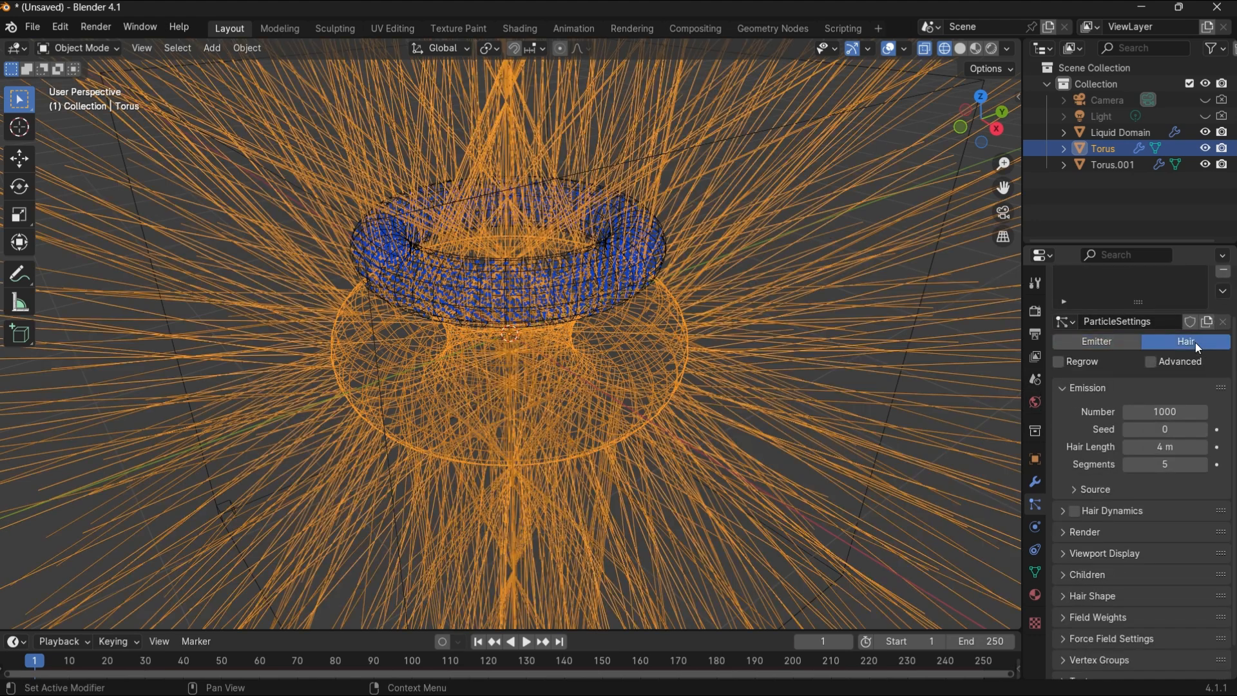
{"action": "left_click", "coordinate": [1119, 341]}
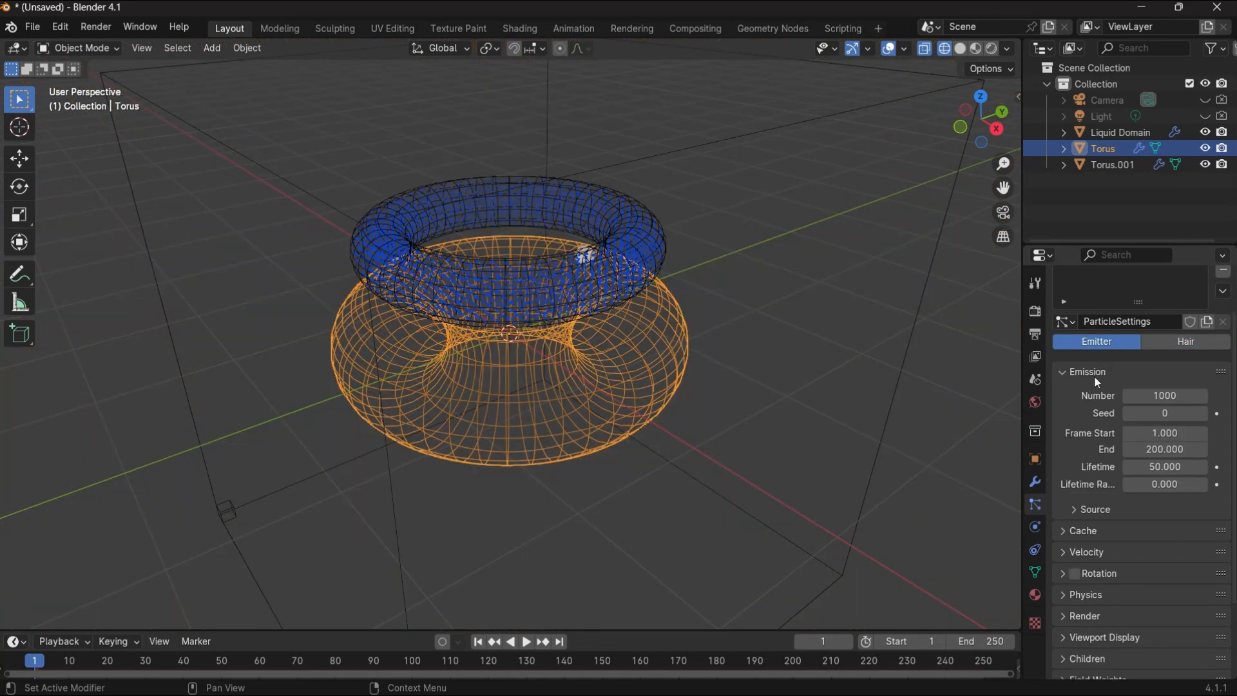
Give the lower torus fluid physics as a collision Effector with 1 sampling substep.
{"action": "left_click", "coordinate": [1036, 528]}
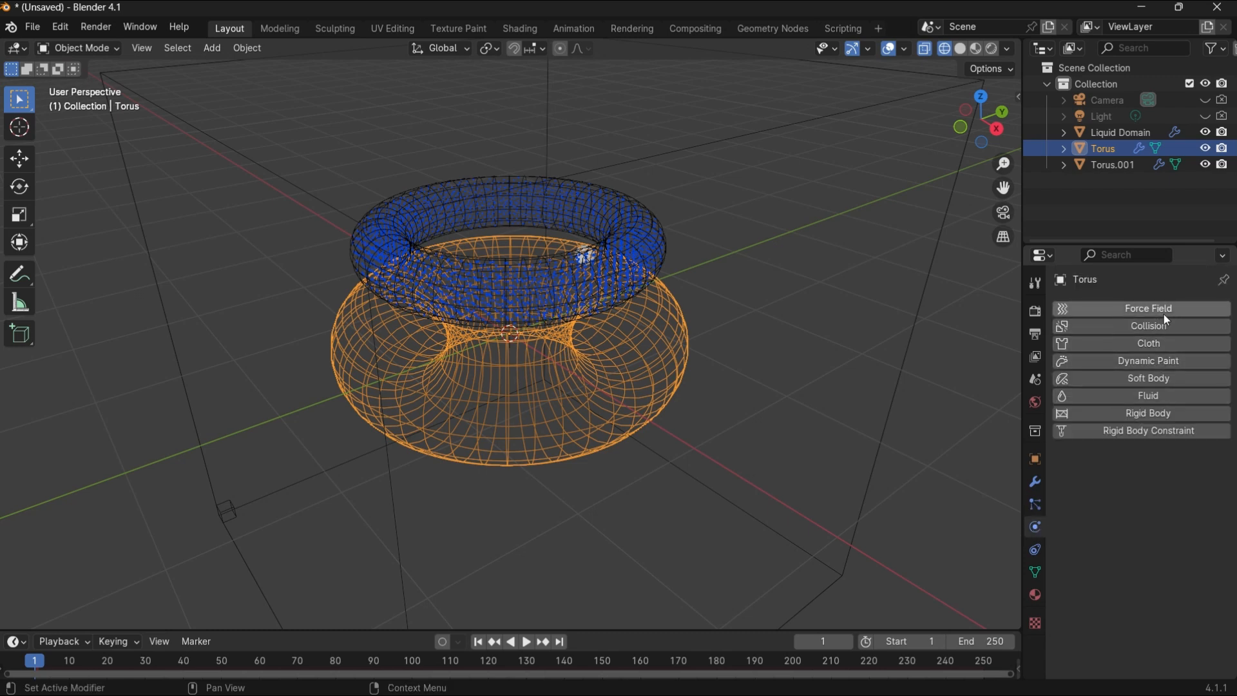
{"action": "left_click", "coordinate": [1157, 396]}
{"action": "left_click", "coordinate": [1159, 487]}
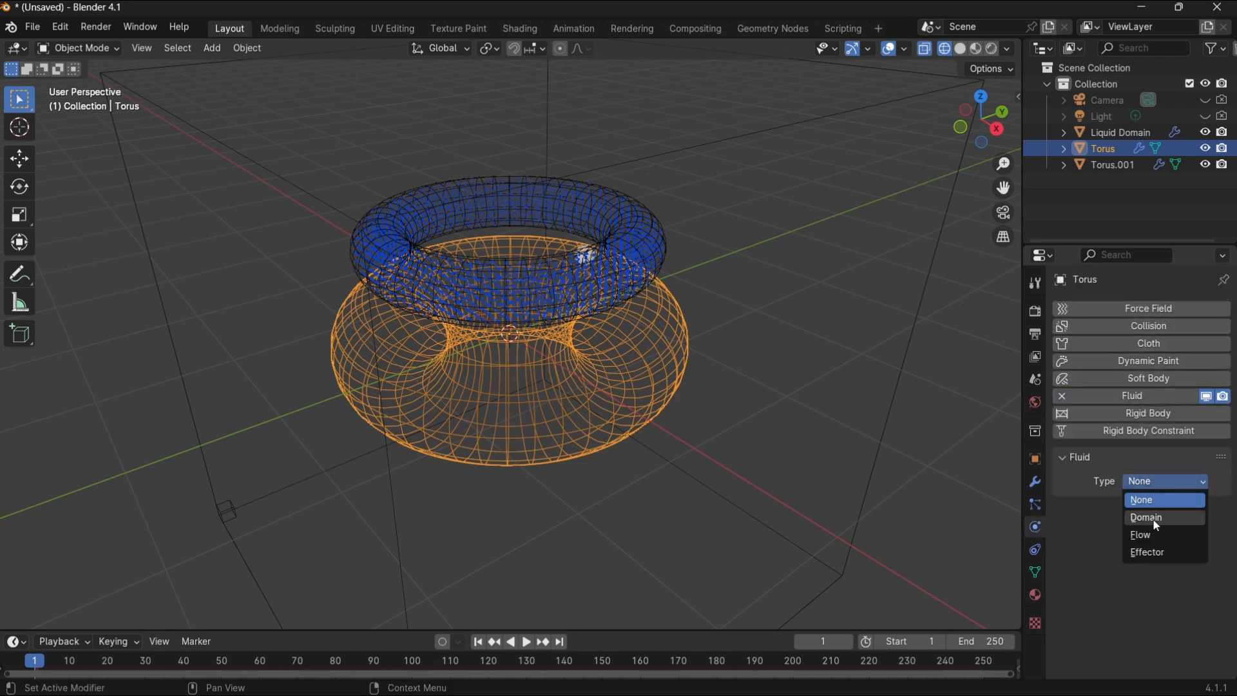
{"action": "left_click", "coordinate": [1158, 554]}
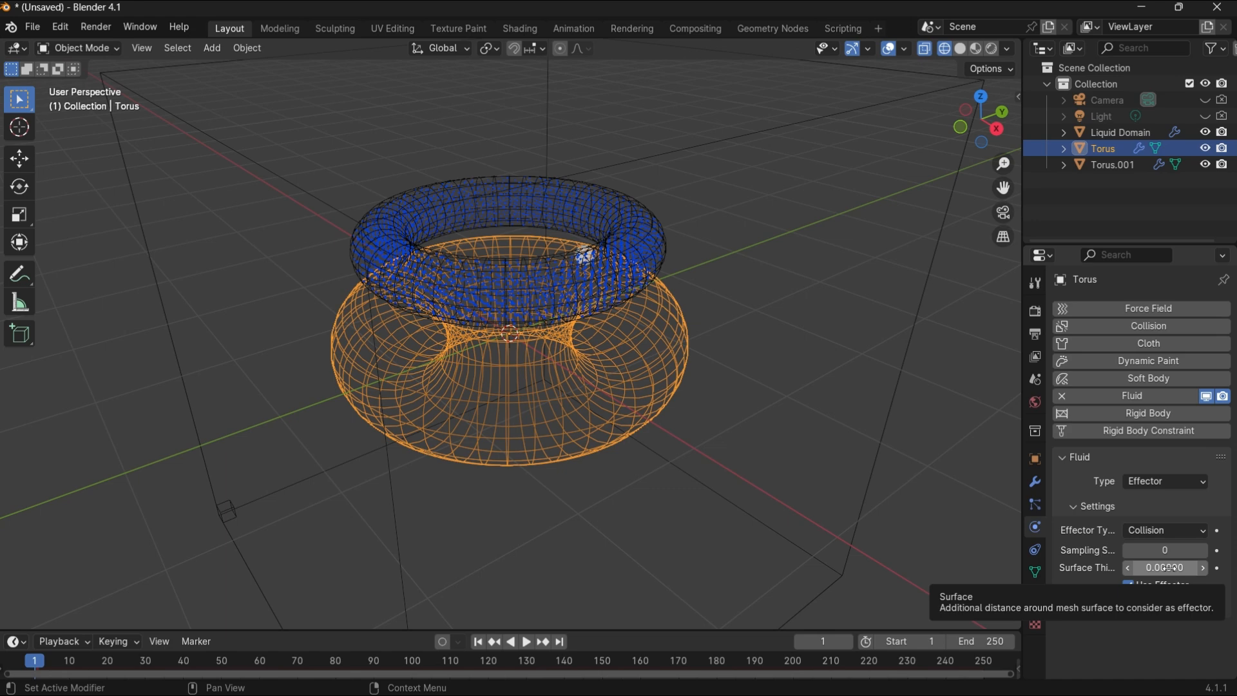
{"action": "left_click", "coordinate": [1203, 552]}
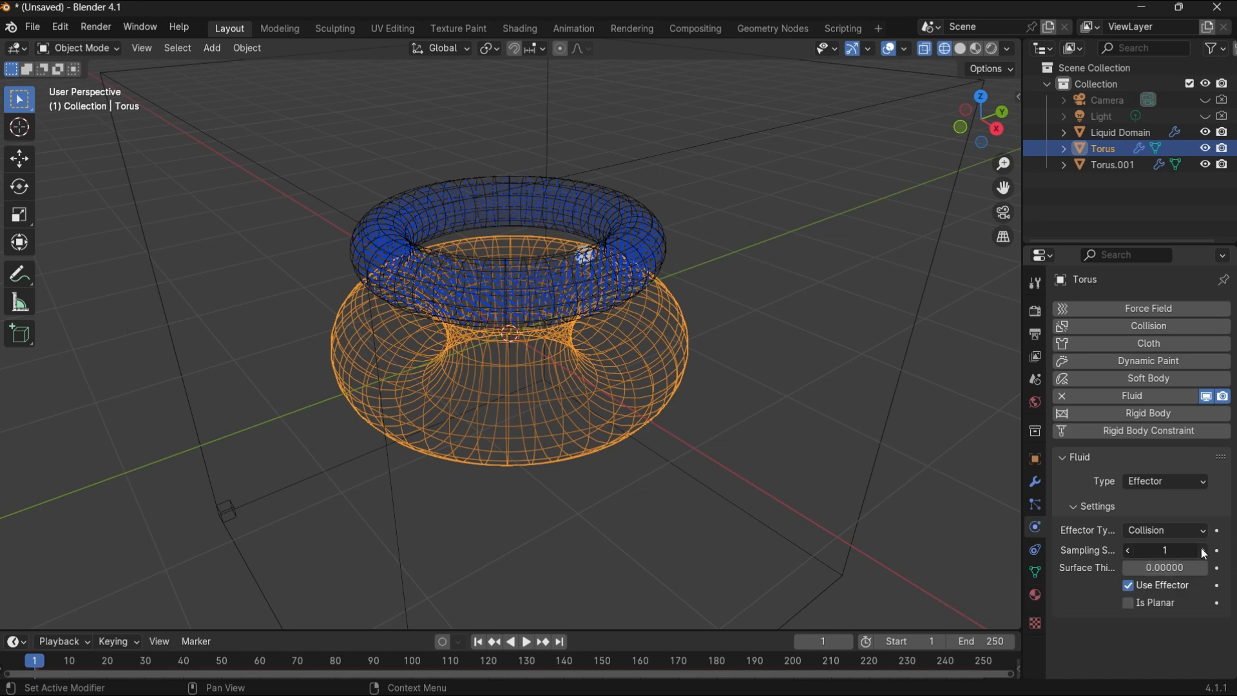
Set the liquid domain's resolution divisions to 40 and enable its fluid mesh.
{"action": "left_click", "coordinate": [817, 117]}
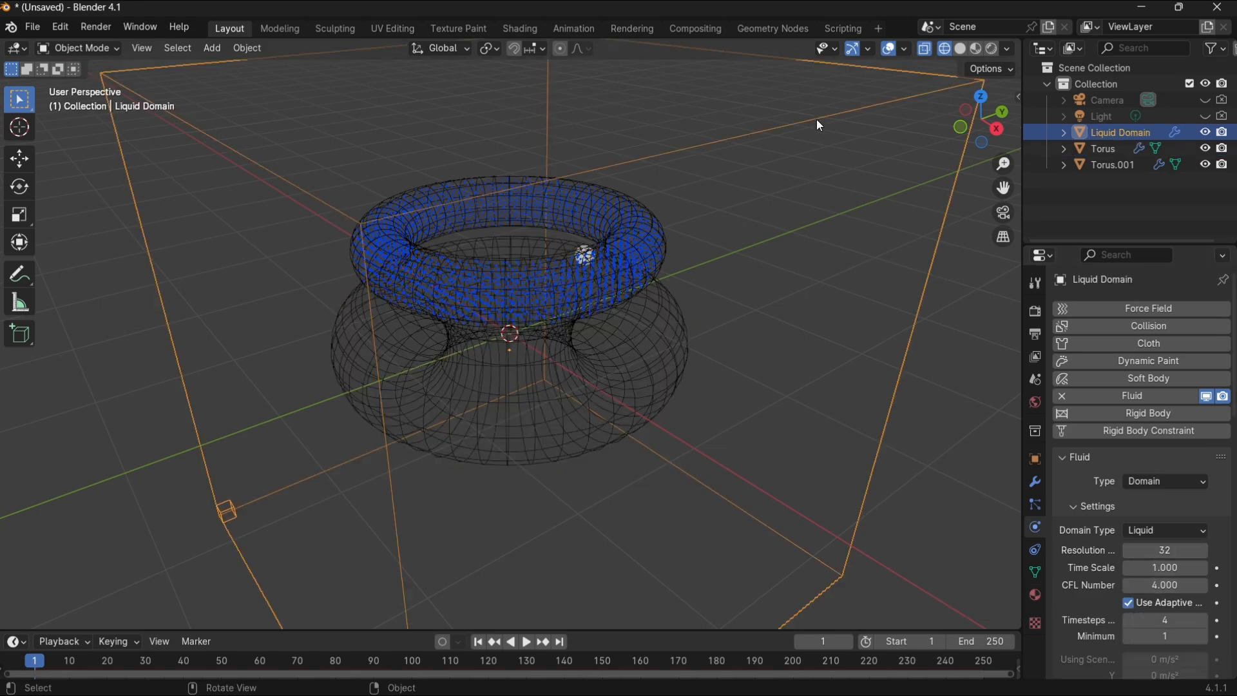
{"action": "left_click_drag", "start_coordinate": [1166, 551], "coordinate": [1206, 558]}
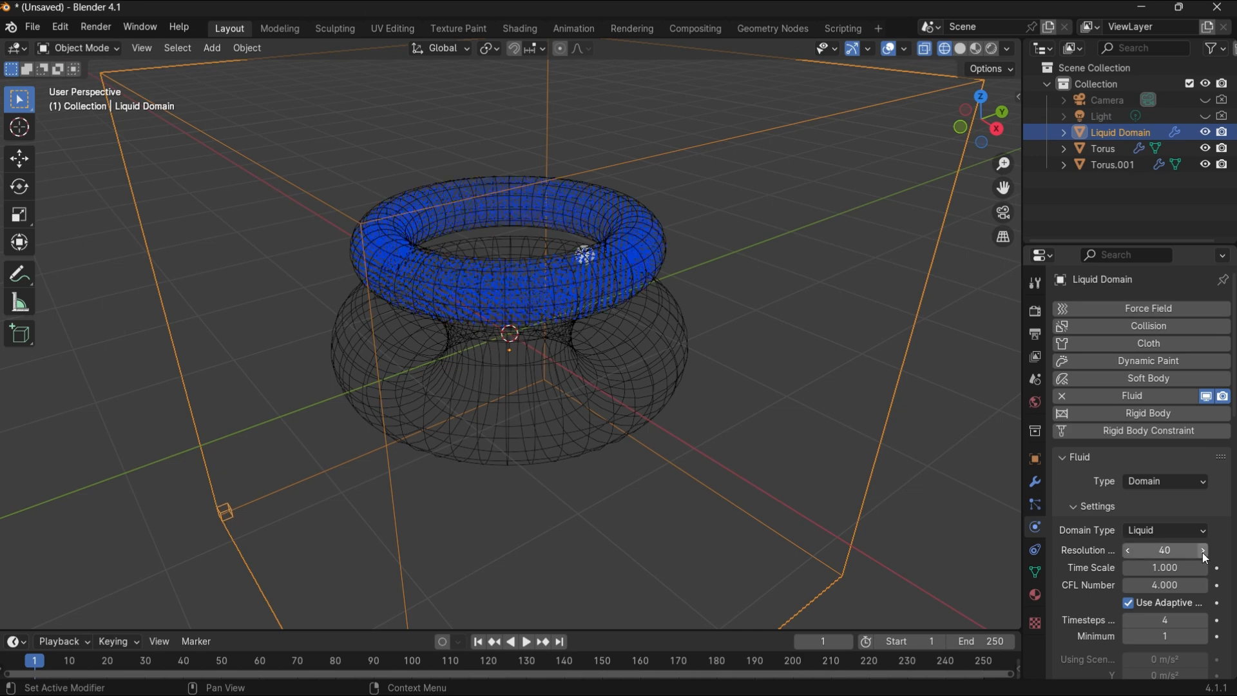
{"action": "scroll", "coordinate": [1133, 575], "scroll_direction": "down", "scroll_amount": 15}
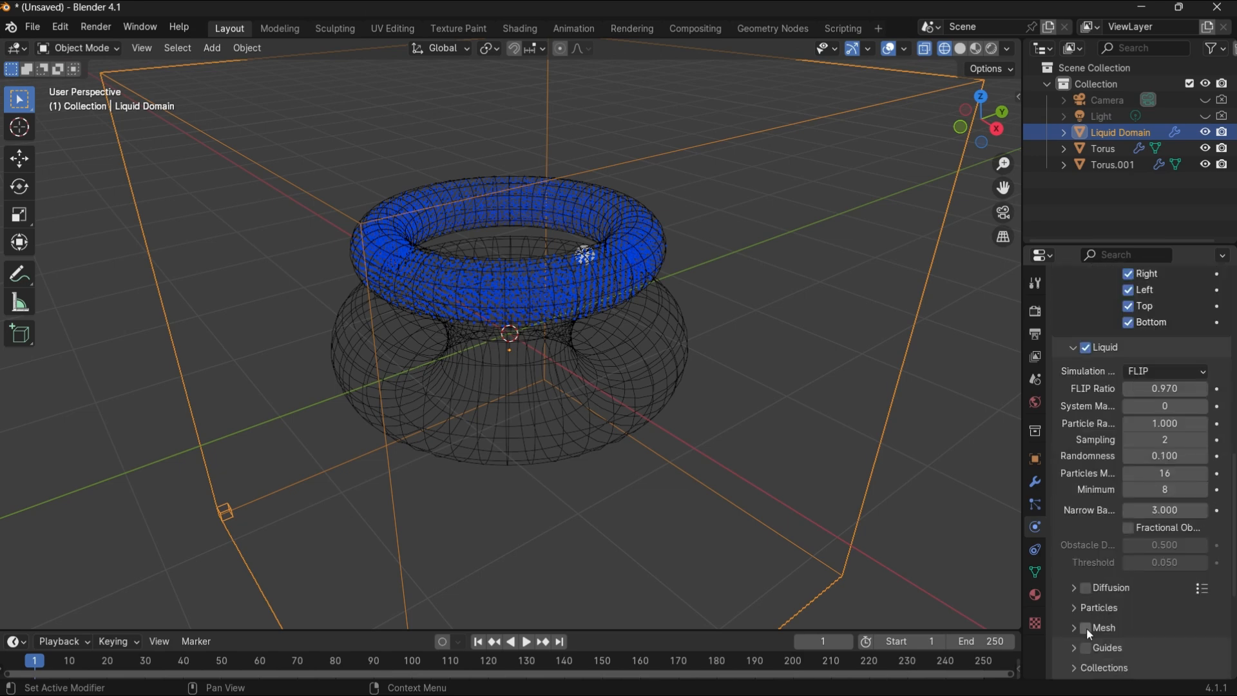
{"action": "left_click", "coordinate": [1086, 627]}
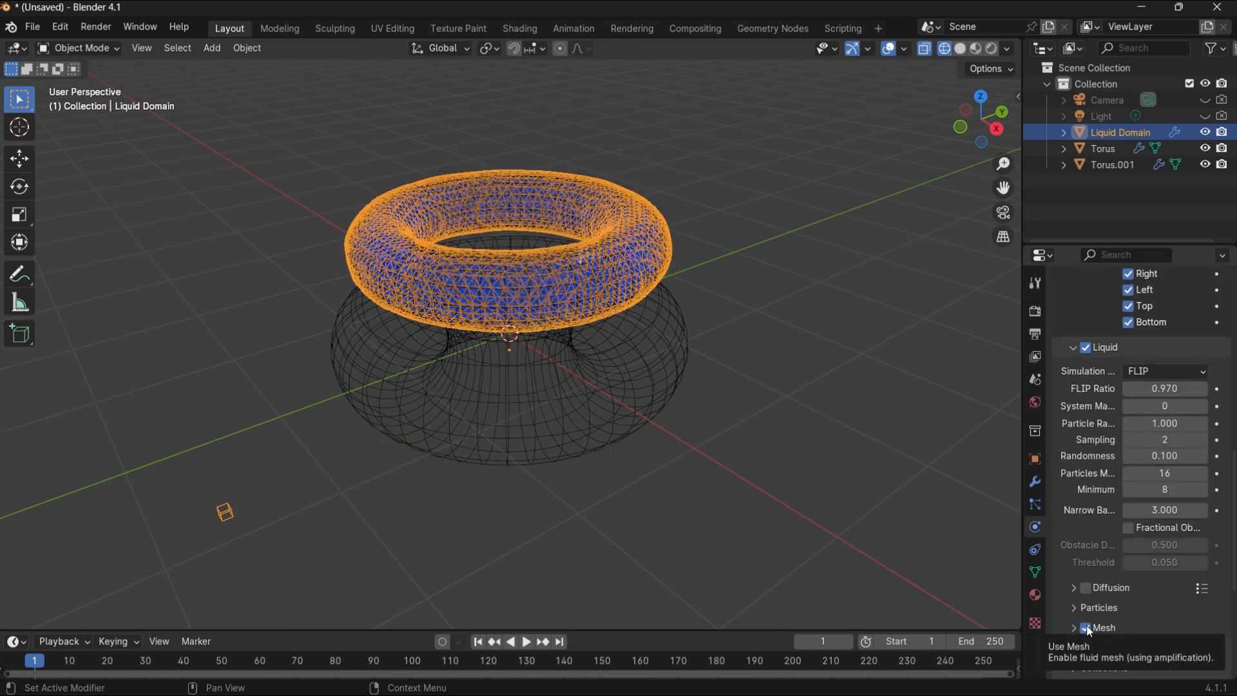
Play the liquid simulation up to frame 15 and switch the viewport to solid shading.
{"action": "left_click", "coordinate": [737, 512]}
{"action": "left_click", "coordinate": [527, 642]}
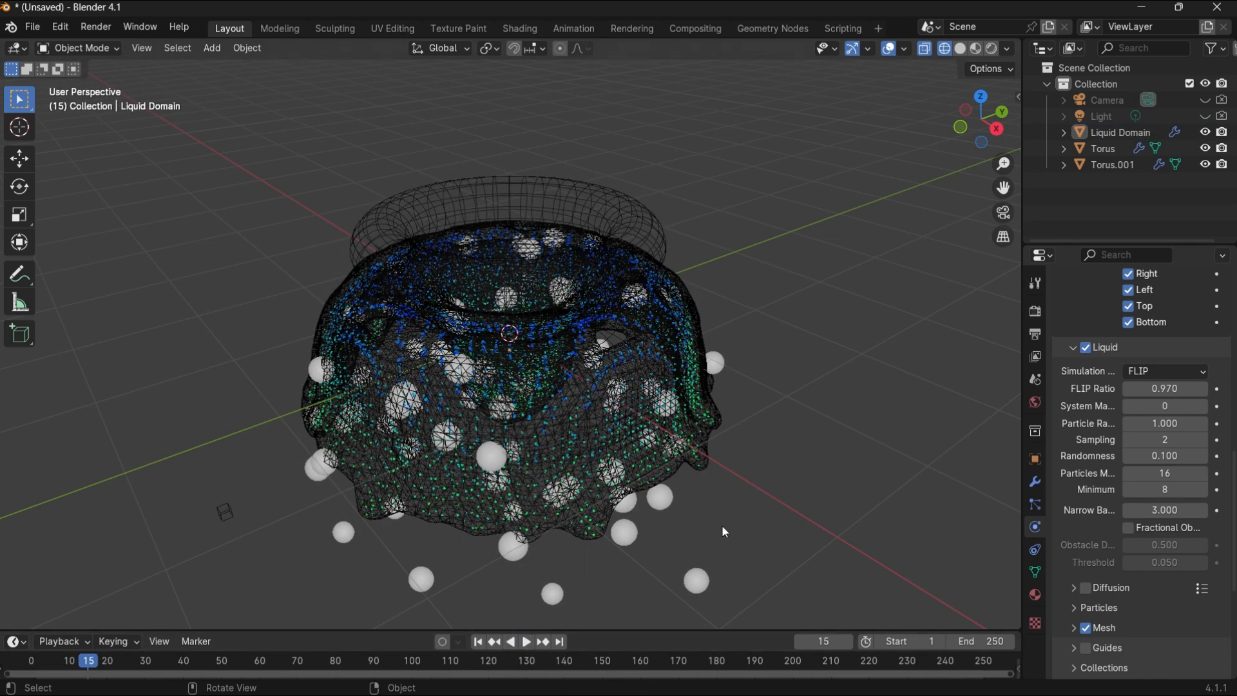
{"action": "middle_click_drag", "start_coordinate": [618, 515], "coordinate": [741, 354]}
{"action": "left_click", "coordinate": [924, 49]}
{"action": "left_click", "coordinate": [960, 49]}
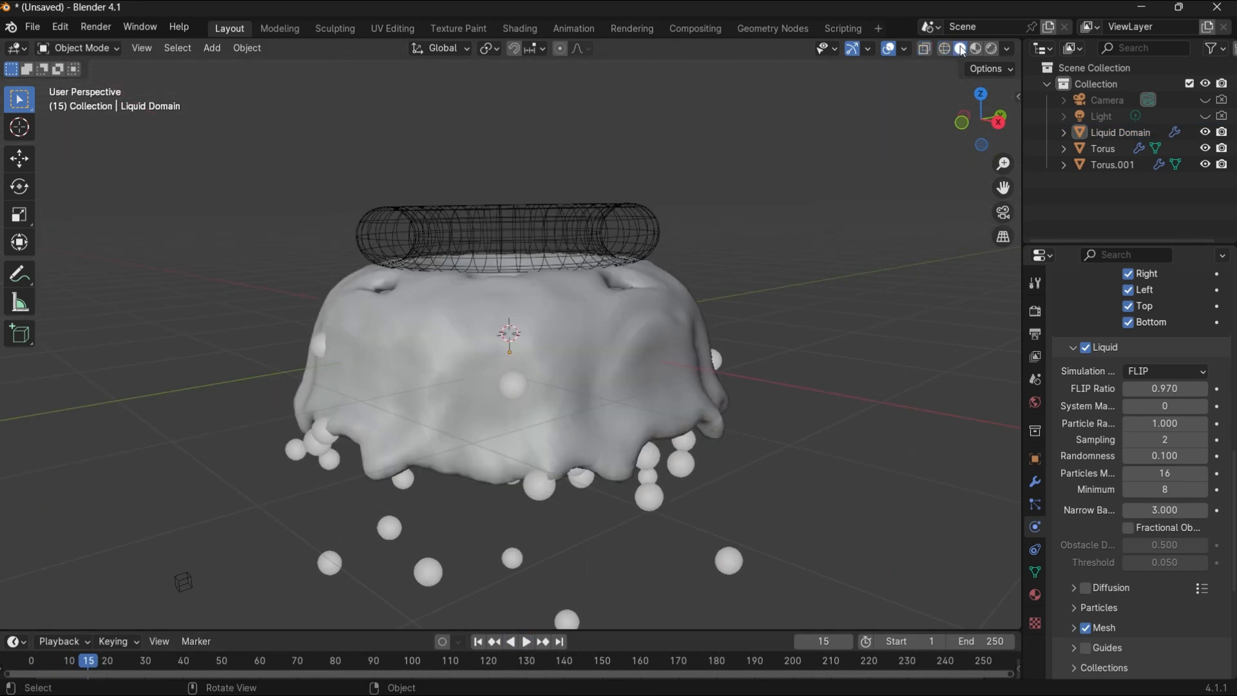
Replay the liquid simulation in solid shading and examine how the icing flows over the torus.
{"action": "left_click", "coordinate": [518, 642]}
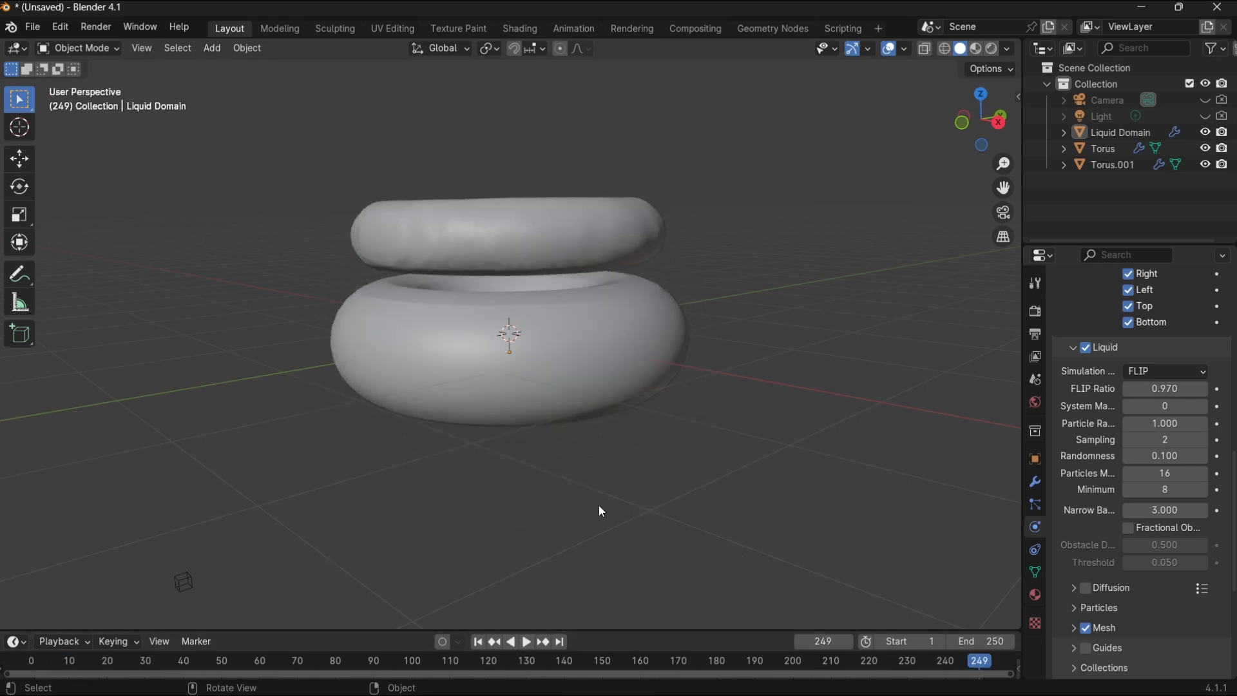
{"action": "middle_click_drag", "start_coordinate": [664, 309], "coordinate": [729, 392]}
{"action": "left_click", "coordinate": [526, 642]}
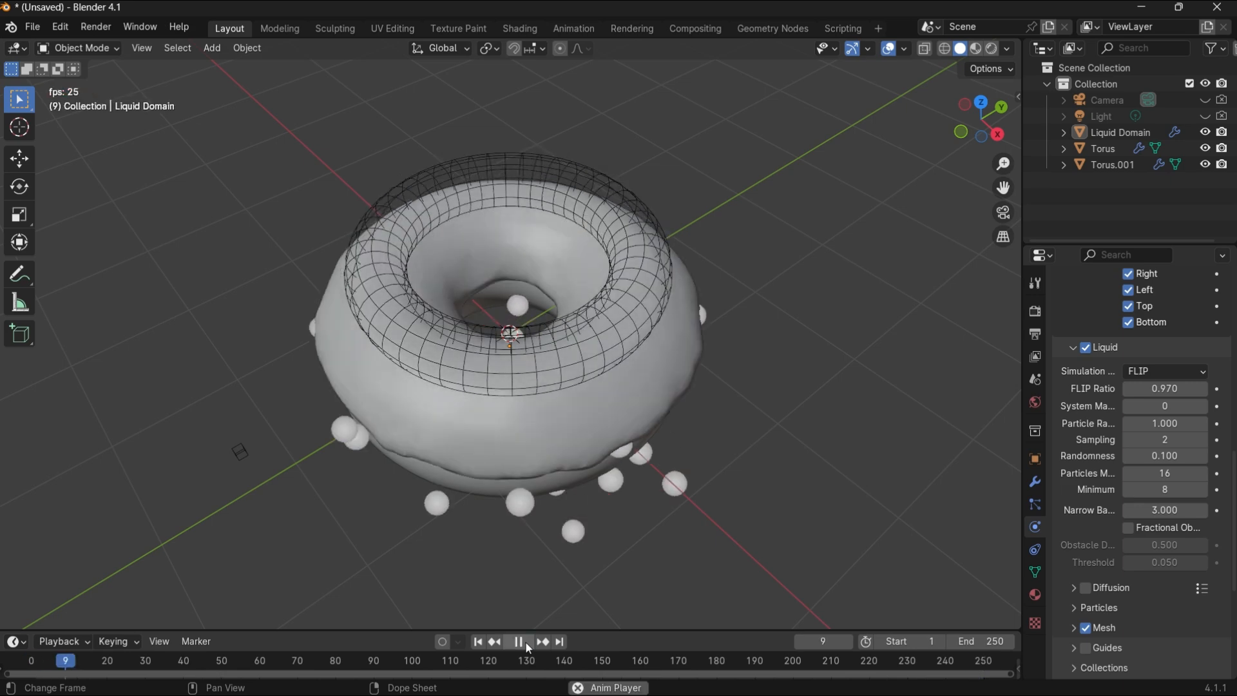
{"action": "middle_click_drag", "start_coordinate": [760, 439], "coordinate": [753, 419]}
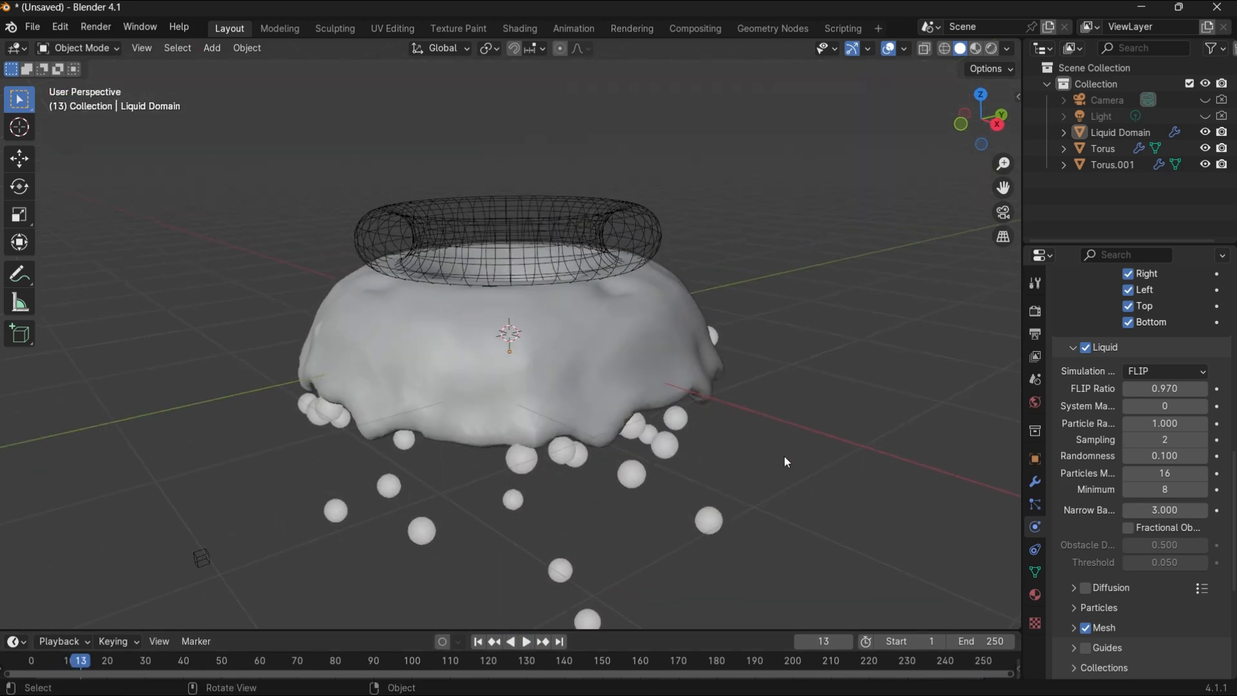
Remove the liquid particle system from the liquid domain and select the domain mesh.
{"action": "left_click", "coordinate": [1035, 504]}
{"action": "left_click", "coordinate": [1222, 325]}
{"action": "left_click", "coordinate": [622, 370]}
Replay the simulation and stop it at frame 10, where the icing drapes over the torus.
{"action": "middle_click_drag", "start_coordinate": [789, 406], "coordinate": [809, 461]}
{"action": "left_click", "coordinate": [519, 642]}
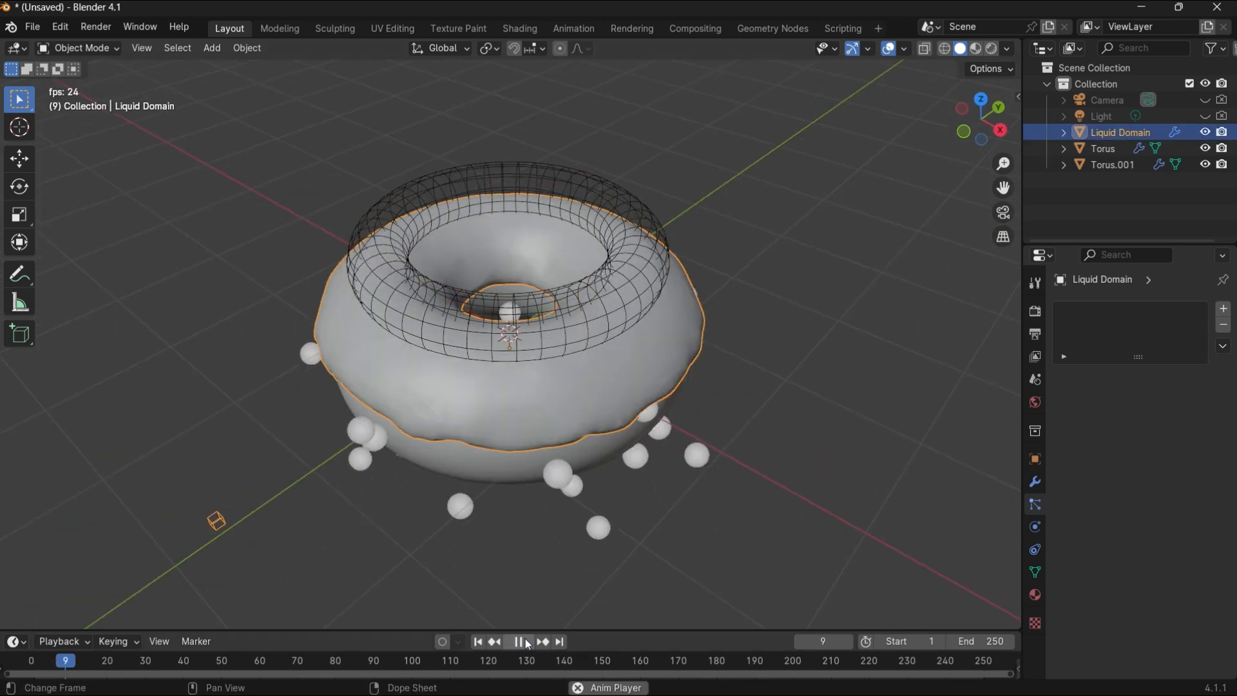
{"action": "left_click", "coordinate": [519, 642]}
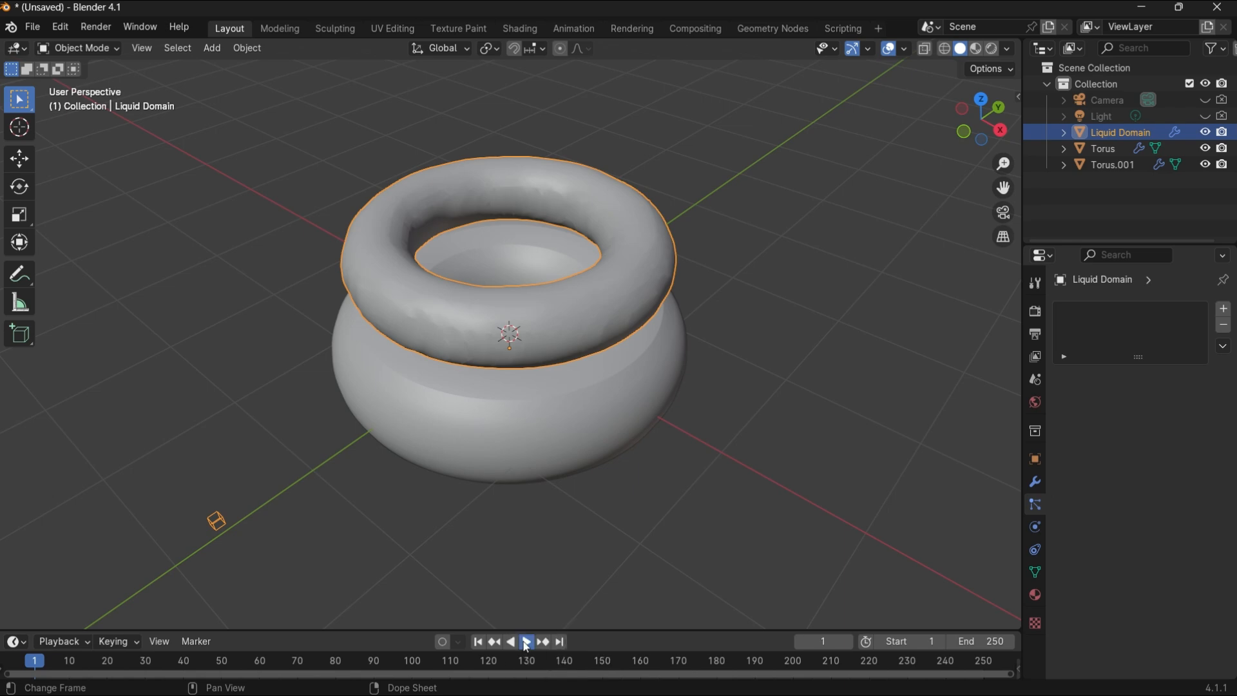
{"action": "middle_click_drag", "start_coordinate": [644, 502], "coordinate": [902, 610]}
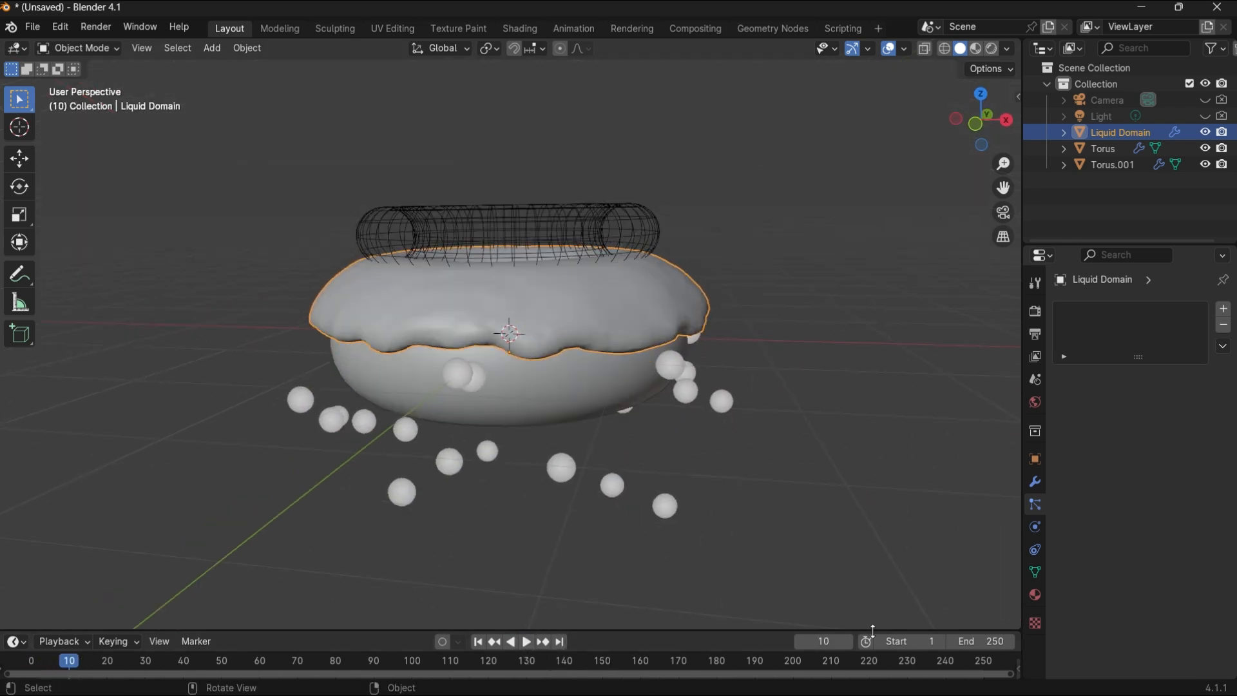
Compare the icing shape at frame 10 with the neighbouring frame from several angles, returning to frame 10.
{"action": "left_click", "coordinate": [848, 642]}
{"action": "middle_click_drag", "start_coordinate": [637, 451], "coordinate": [867, 626]}
{"action": "left_click", "coordinate": [802, 642]}
{"action": "left_click", "coordinate": [849, 641]}
{"action": "middle_click_drag", "start_coordinate": [741, 527], "coordinate": [599, 462]}
{"action": "left_click", "coordinate": [802, 641]}
Convert the liquid domain's icing at frame 10 to a static mesh.
{"action": "scroll", "coordinate": [326, 475], "scroll_direction": "down", "scroll_amount": 4}
{"action": "left_click", "coordinate": [356, 499]}
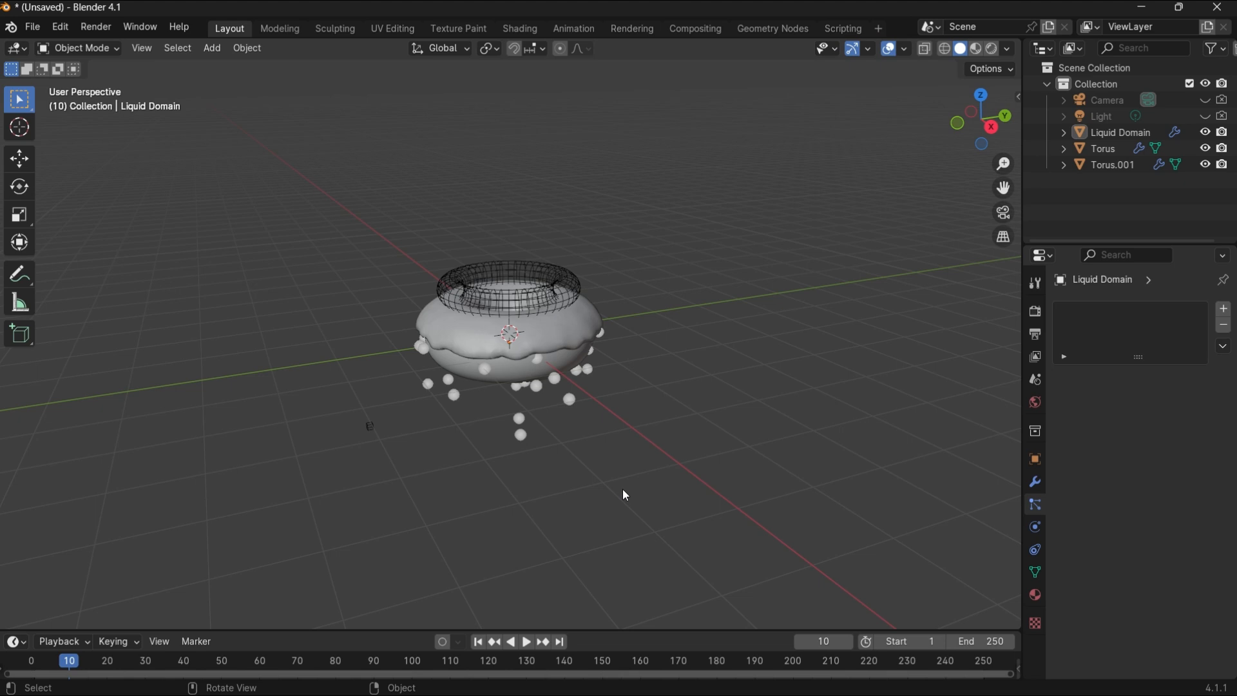
{"action": "key", "text": "ctrl+z"}
{"action": "left_click", "coordinate": [245, 51]}
{"action": "mouse_move", "coordinate": [292, 513]}
{"action": "left_click", "coordinate": [424, 533]}
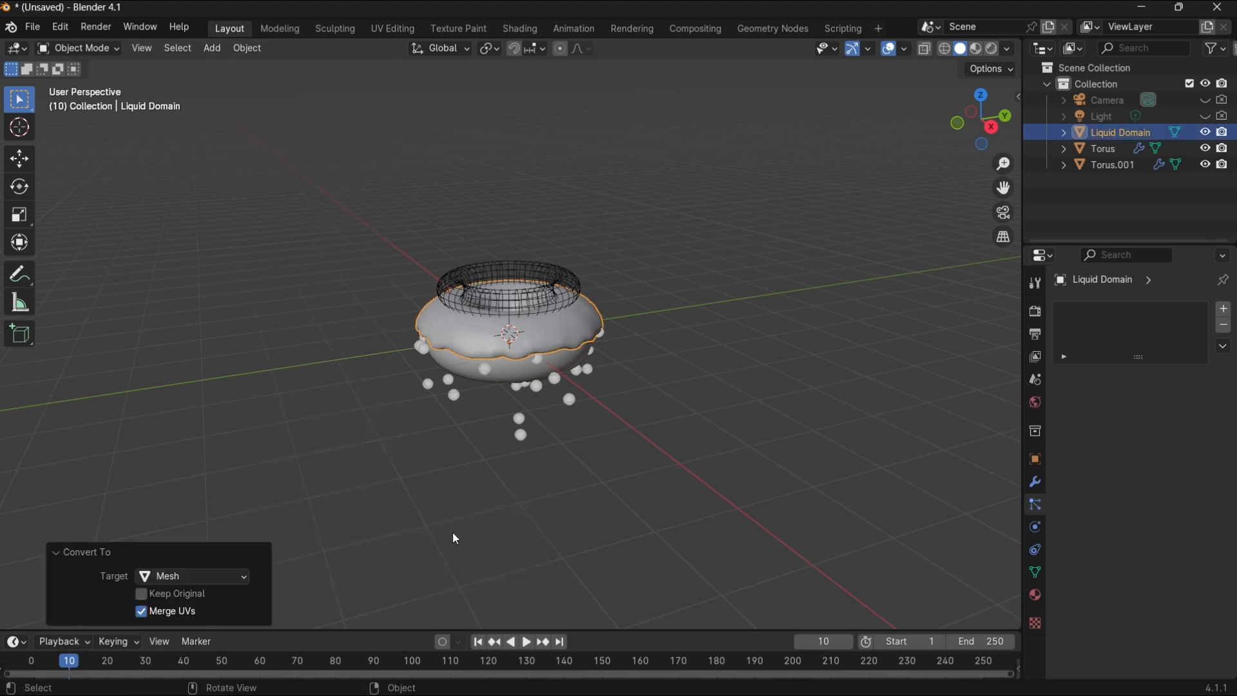
Try moving the lower torus about 3.6 m along Y and removing its particle system, then undo both changes.
{"action": "middle_click_drag", "start_coordinate": [638, 488], "coordinate": [511, 412]}
{"action": "left_click", "coordinate": [505, 412]}
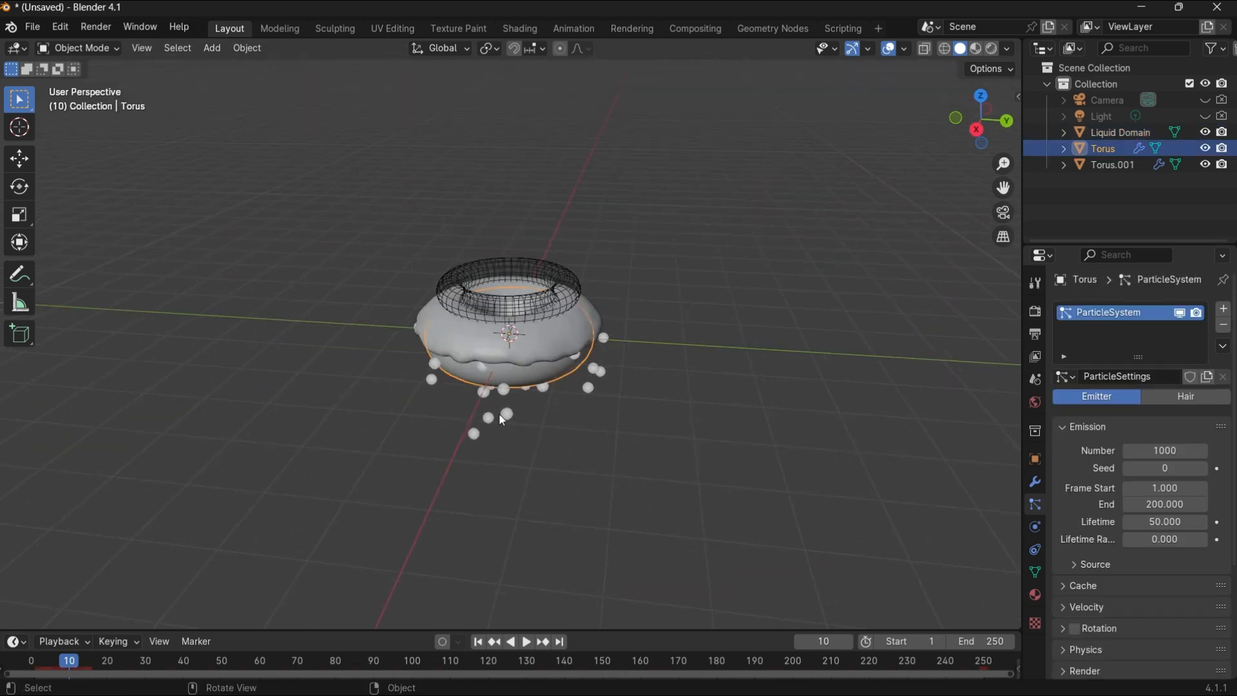
{"action": "key", "text": "g"}
{"action": "left_click", "coordinate": [773, 418]}
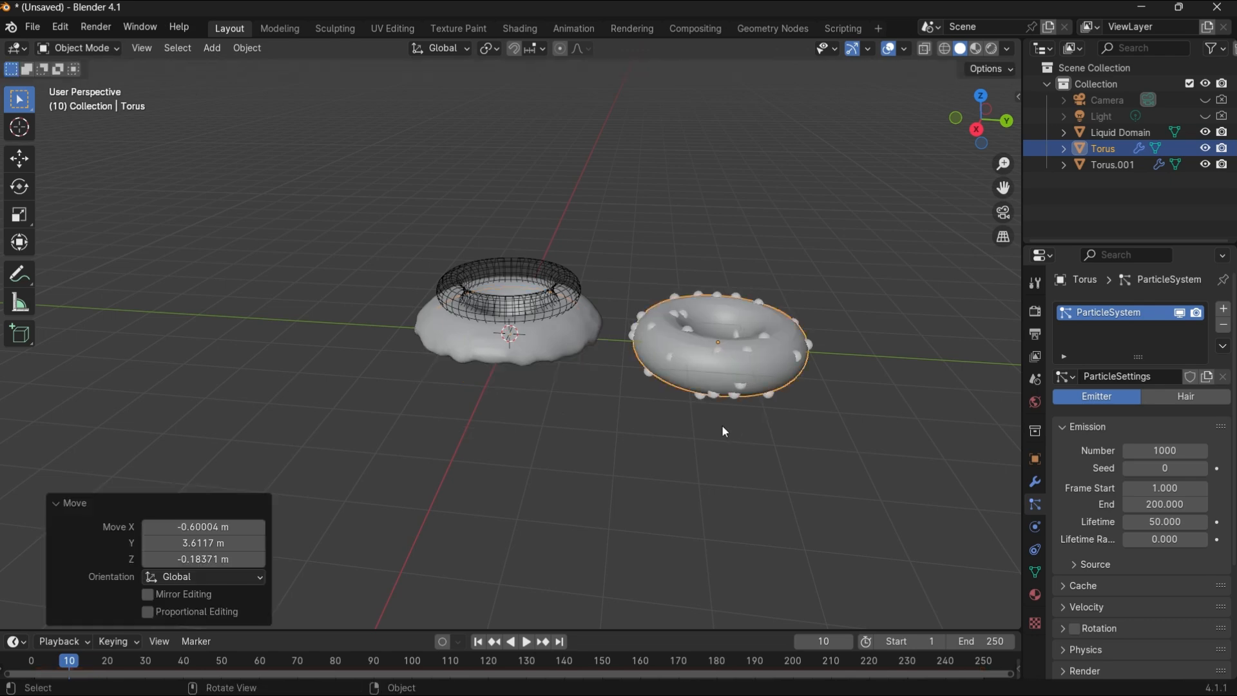
{"action": "left_click", "coordinate": [1223, 325]}
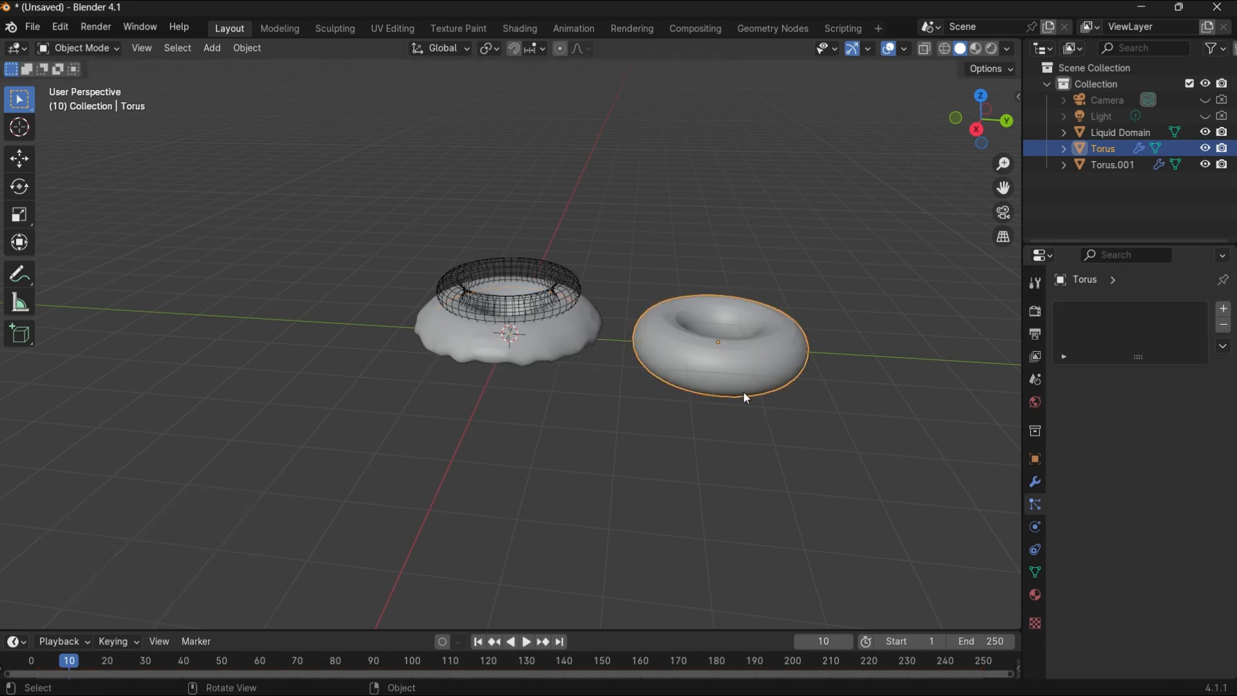
{"action": "key", "text": "ctrl+z"}
{"action": "key", "text": "ctrl+z"}
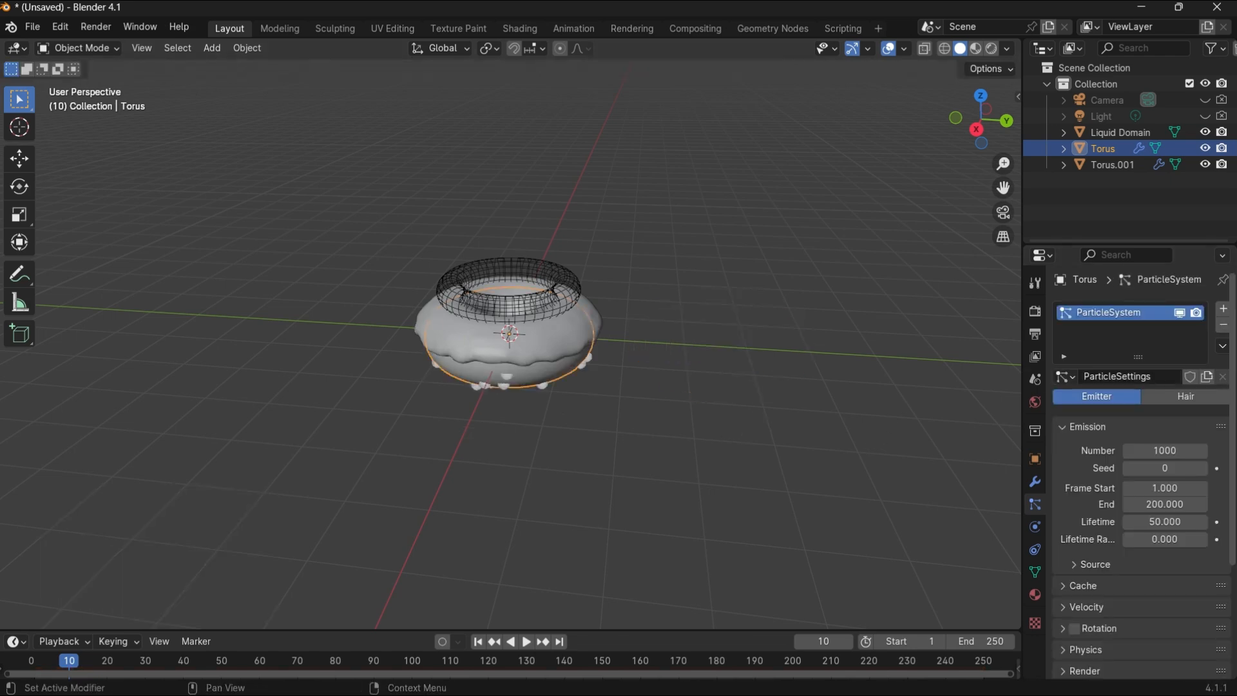
Remove the particle system from the lower torus, leaving it in its place under the icing.
{"action": "left_click", "coordinate": [1224, 326]}
{"action": "scroll", "coordinate": [683, 397], "scroll_direction": "up", "scroll_amount": 6}
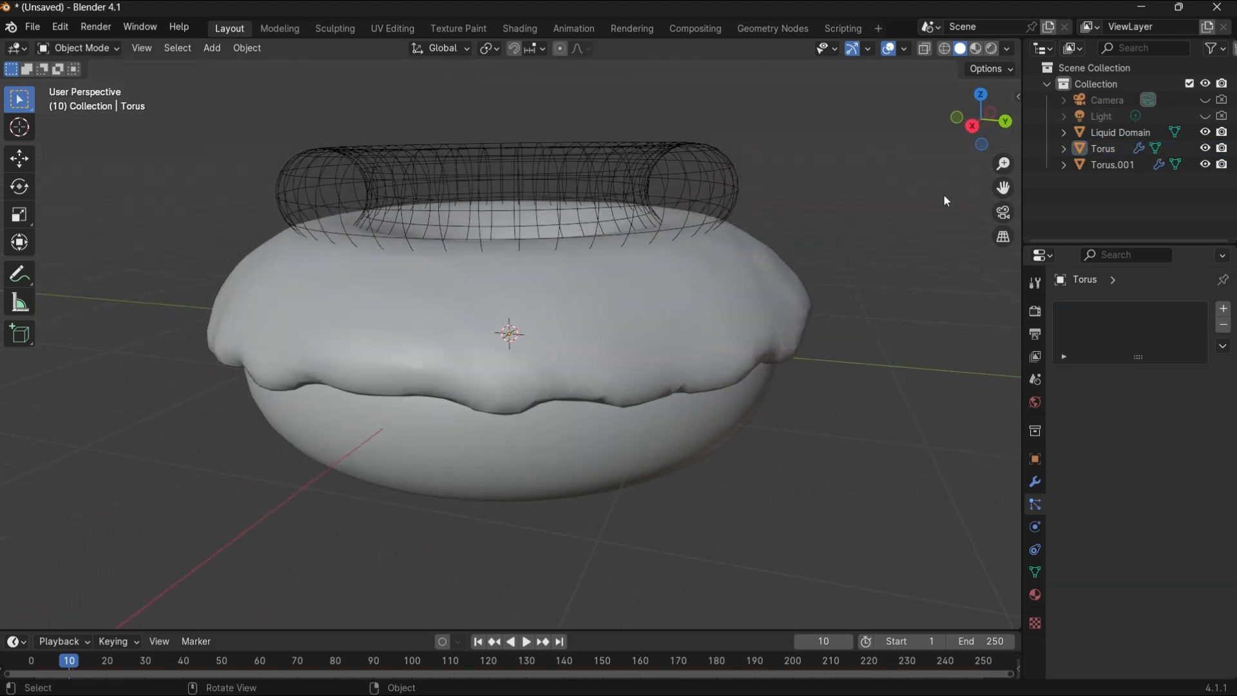
Hide the upper wireframe torus so only the icing and the donut base are displayed.
{"action": "left_click", "coordinate": [600, 188]}
{"action": "left_click", "coordinate": [1204, 164]}
{"action": "middle_click_drag", "start_coordinate": [953, 224], "coordinate": [815, 429]}
Add a 2 m cube at the world origin, kept in its own new collection, as the base for a sprinkle.
{"action": "key", "text": "shift+a"}
{"action": "mouse_move", "coordinate": [741, 382]}
{"action": "left_click", "coordinate": [867, 398]}
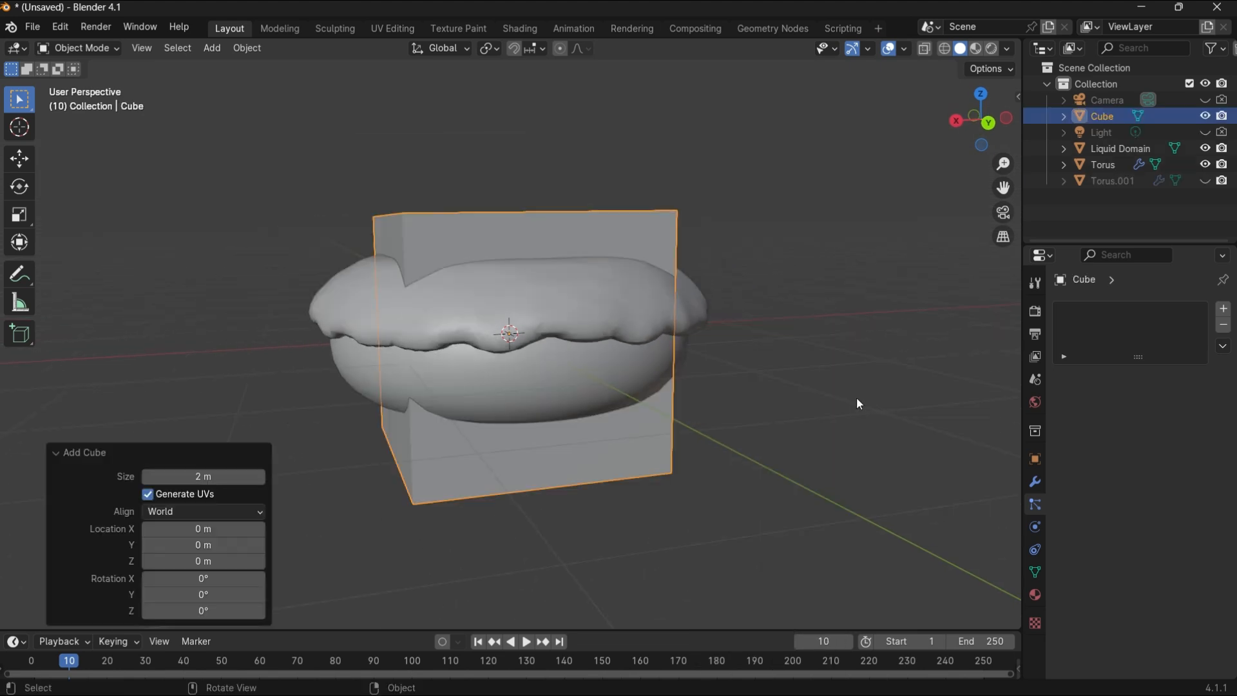
{"action": "left_click", "coordinate": [763, 434]}
{"action": "left_click", "coordinate": [635, 447]}
{"action": "middle_click_drag", "start_coordinate": [726, 456], "coordinate": [668, 478]}
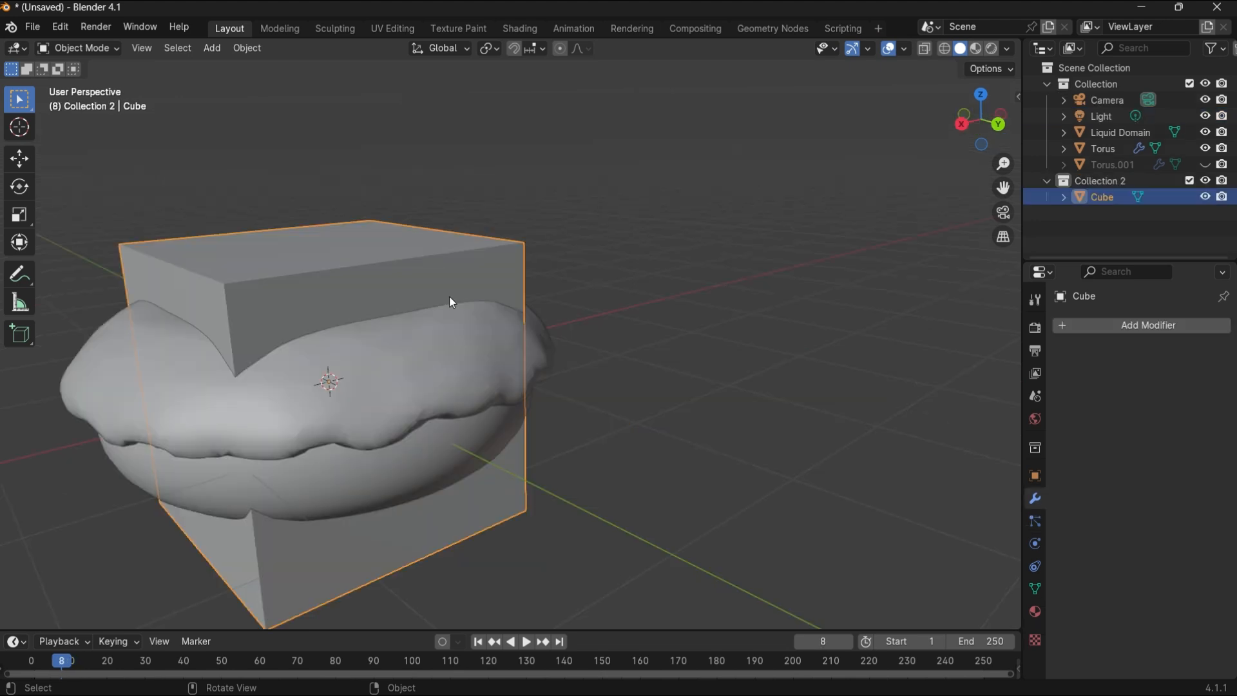
{"action": "scroll", "coordinate": [748, 414], "scroll_direction": "down", "scroll_amount": 5}
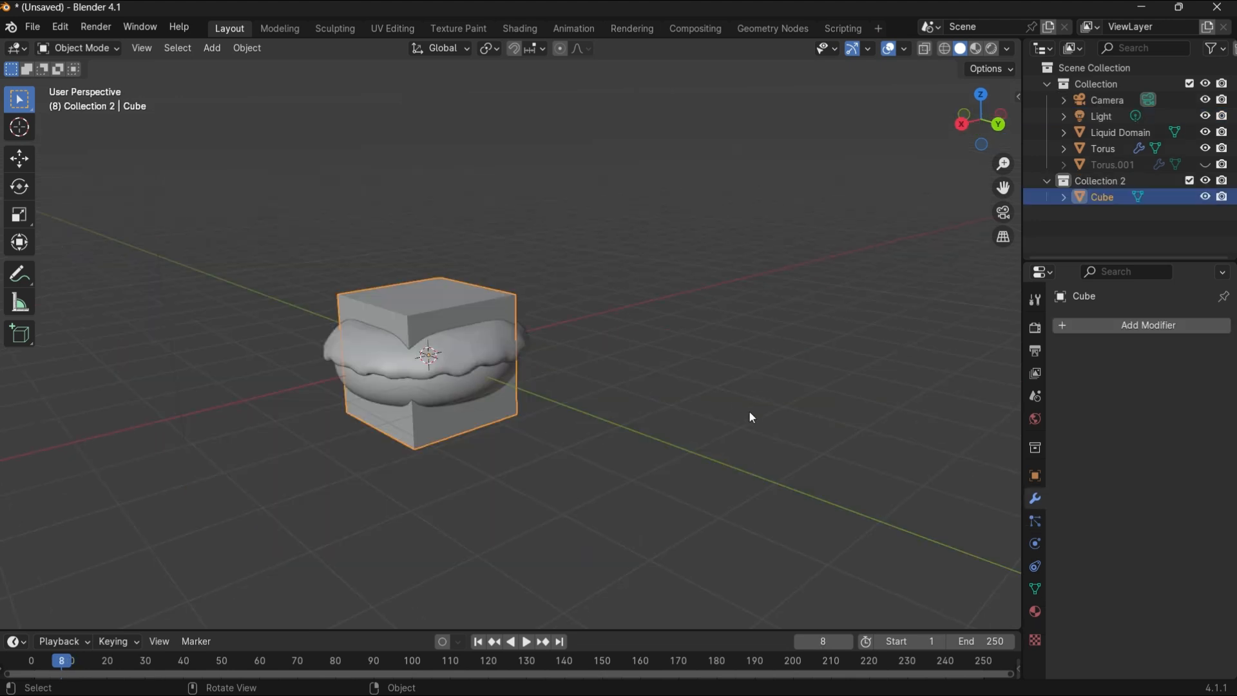
Move the cube about -5.34 m along X so it stands clear of the donut.
{"action": "middle_click_drag", "start_coordinate": [747, 414], "coordinate": [651, 428]}
{"action": "key", "text": "g"}
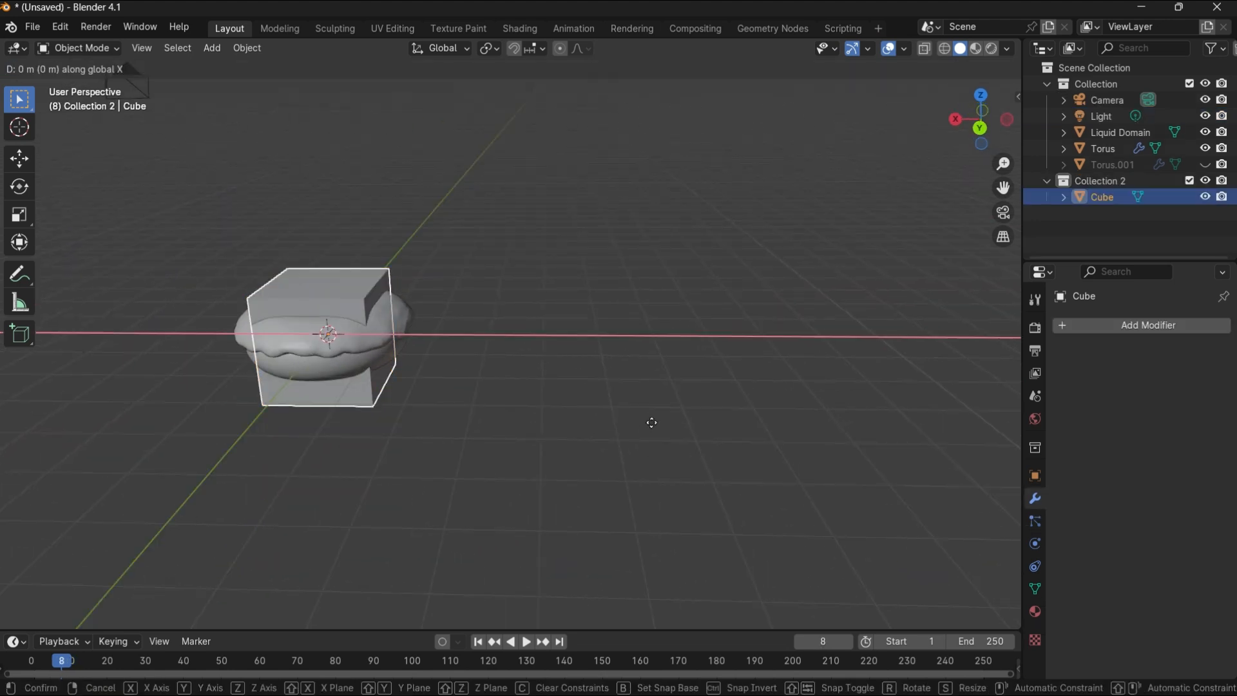
{"action": "key", "text": "x"}
{"action": "left_click", "coordinate": [937, 418]}
{"action": "middle_click_drag", "start_coordinate": [938, 417], "coordinate": [737, 346]}
{"action": "scroll", "coordinate": [805, 322], "scroll_direction": "up", "scroll_amount": 4}
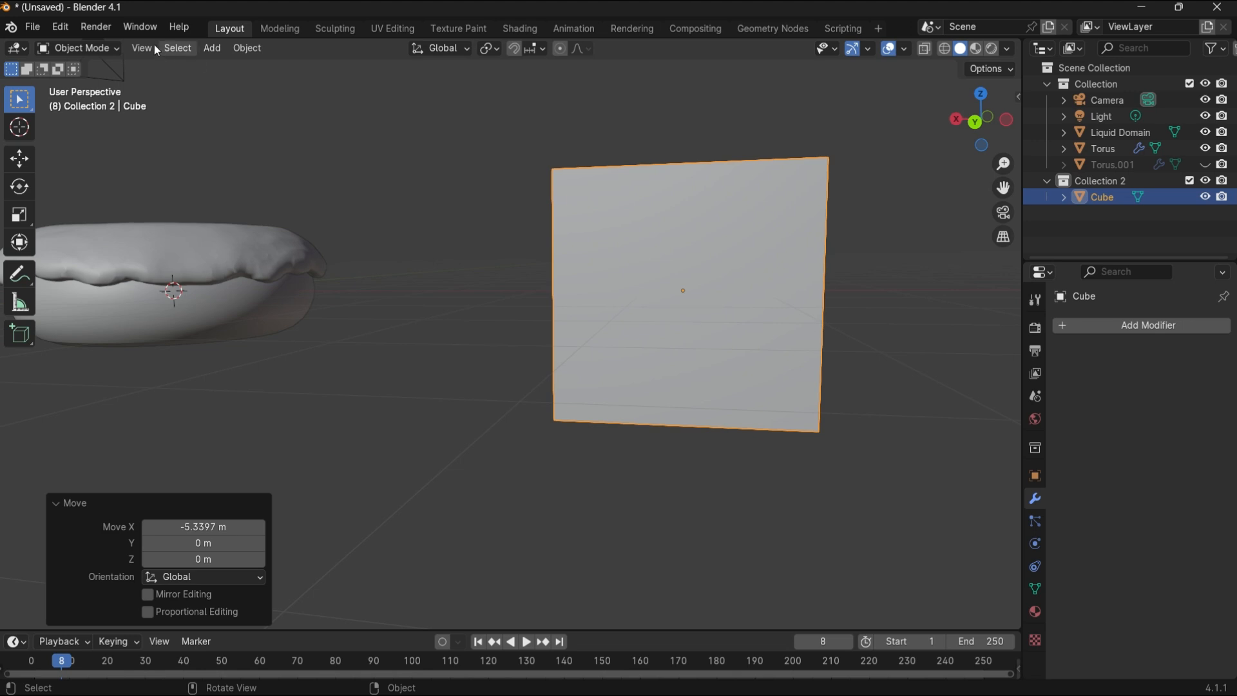
Shrink the cube's mesh in Edit Mode using Shrink/Fatten with an offset of about -1.64 m.
{"action": "key", "text": "Tab"}
{"action": "key", "text": "alt+s"}
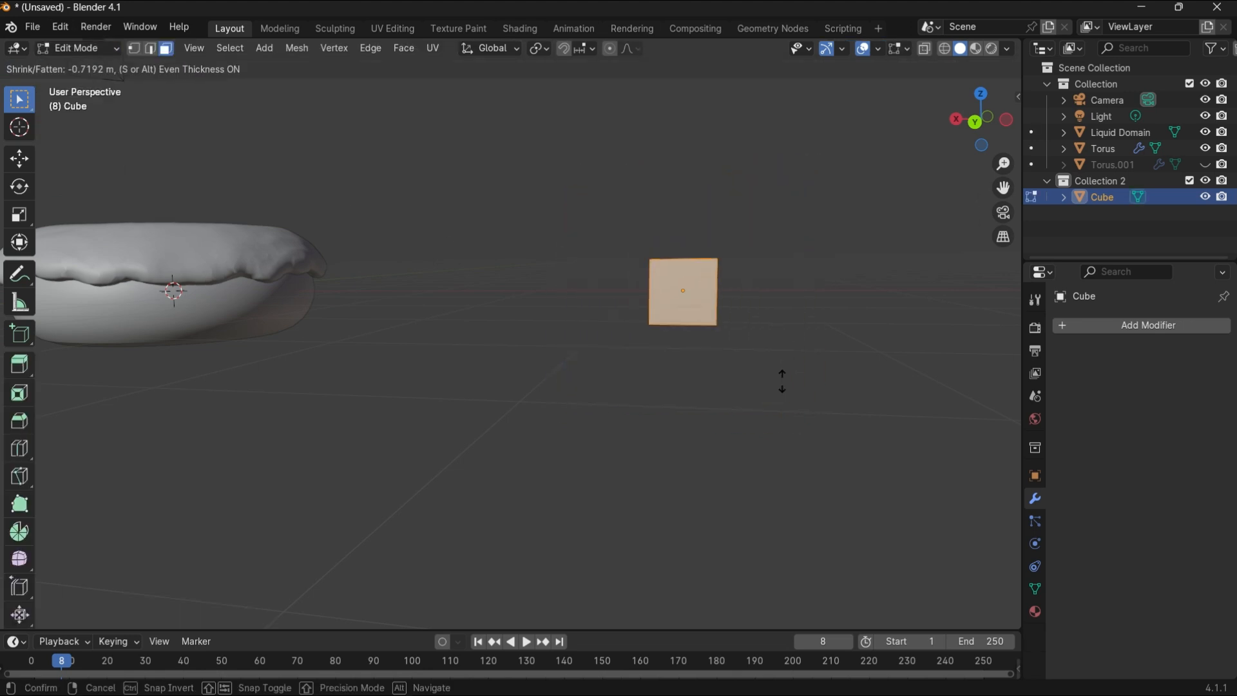
{"action": "left_click", "coordinate": [734, 432]}
Narrow the small cube along Y by moving two opposite side faces inward, the second by about 0.06 m.
{"action": "scroll", "coordinate": [729, 289], "scroll_direction": "up", "scroll_amount": 4}
{"action": "scroll", "coordinate": [874, 302], "scroll_direction": "down", "scroll_amount": 2}
{"action": "middle_click_drag", "start_coordinate": [875, 302], "coordinate": [867, 274]}
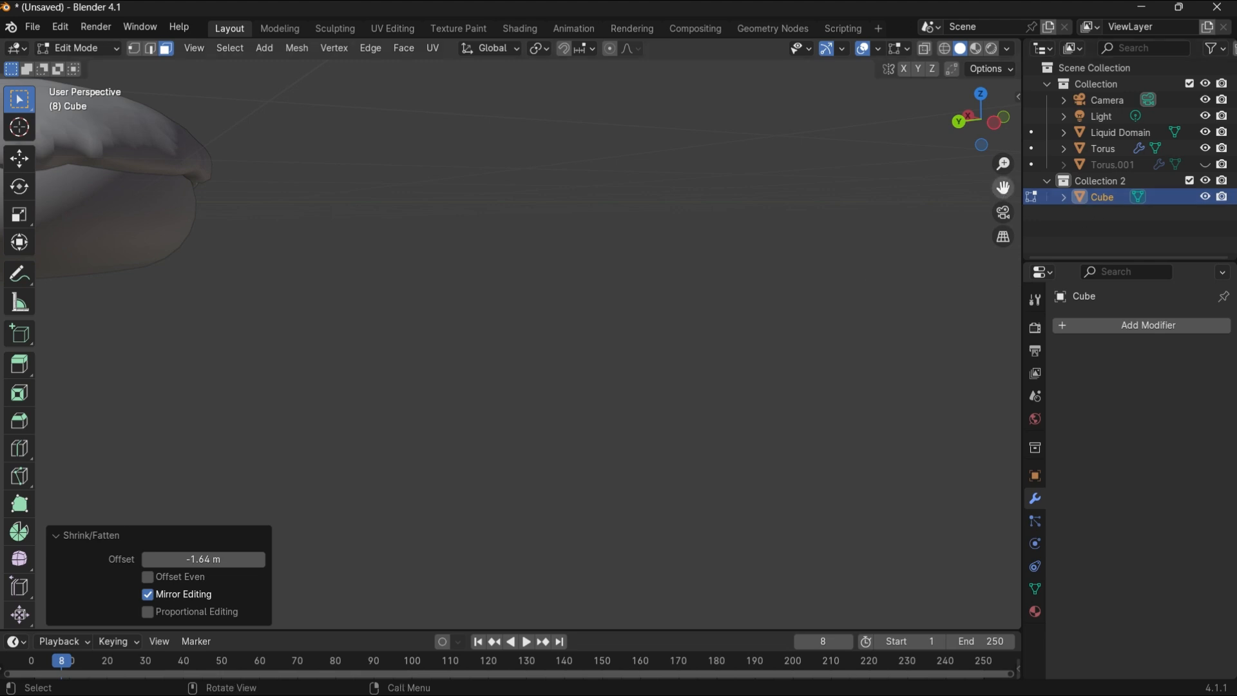
{"action": "scroll", "coordinate": [733, 359], "scroll_direction": "down", "scroll_amount": 6}
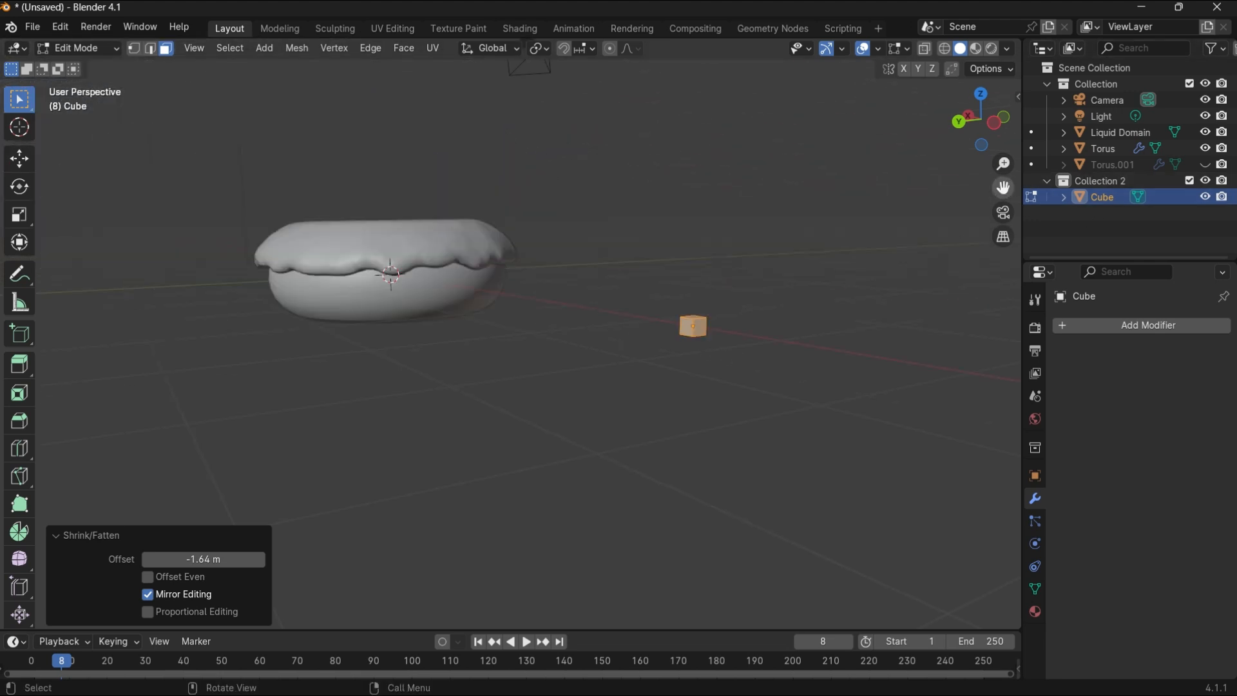
{"action": "scroll", "coordinate": [674, 328], "scroll_direction": "up", "scroll_amount": 6}
{"action": "scroll", "coordinate": [451, 303], "scroll_direction": "down", "scroll_amount": 3}
{"action": "middle_click_drag", "start_coordinate": [488, 304], "coordinate": [507, 308]}
{"action": "left_click_drag", "start_coordinate": [1002, 187], "coordinate": [936, 161]}
{"action": "scroll", "coordinate": [838, 278], "scroll_direction": "up", "scroll_amount": 1}
{"action": "mouse_move", "coordinate": [599, 251]}
{"action": "middle_mouse_down"}
{"action": "mouse_move", "coordinate": [616, 264]}
{"action": "mouse_move", "coordinate": [605, 260]}
{"action": "middle_mouse_up"}
{"action": "left_click", "coordinate": [671, 301]}
{"action": "left_click", "coordinate": [655, 298]}
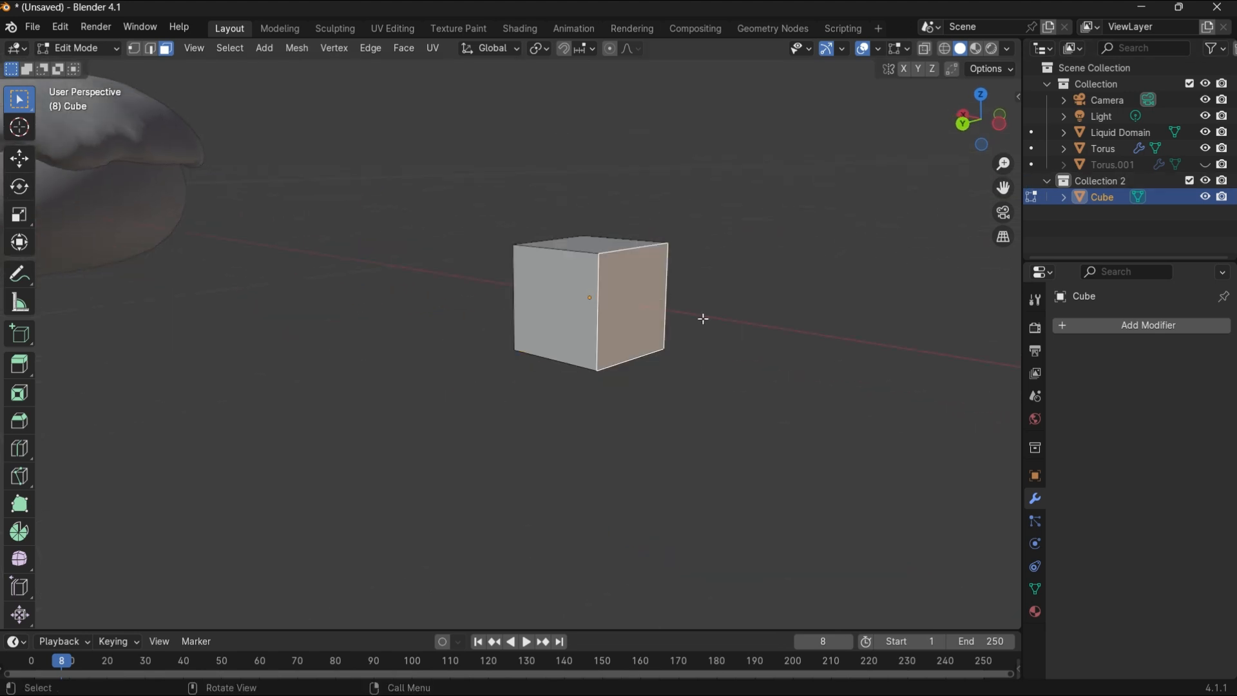
{"action": "key", "text": "g"}
{"action": "key", "text": "y"}
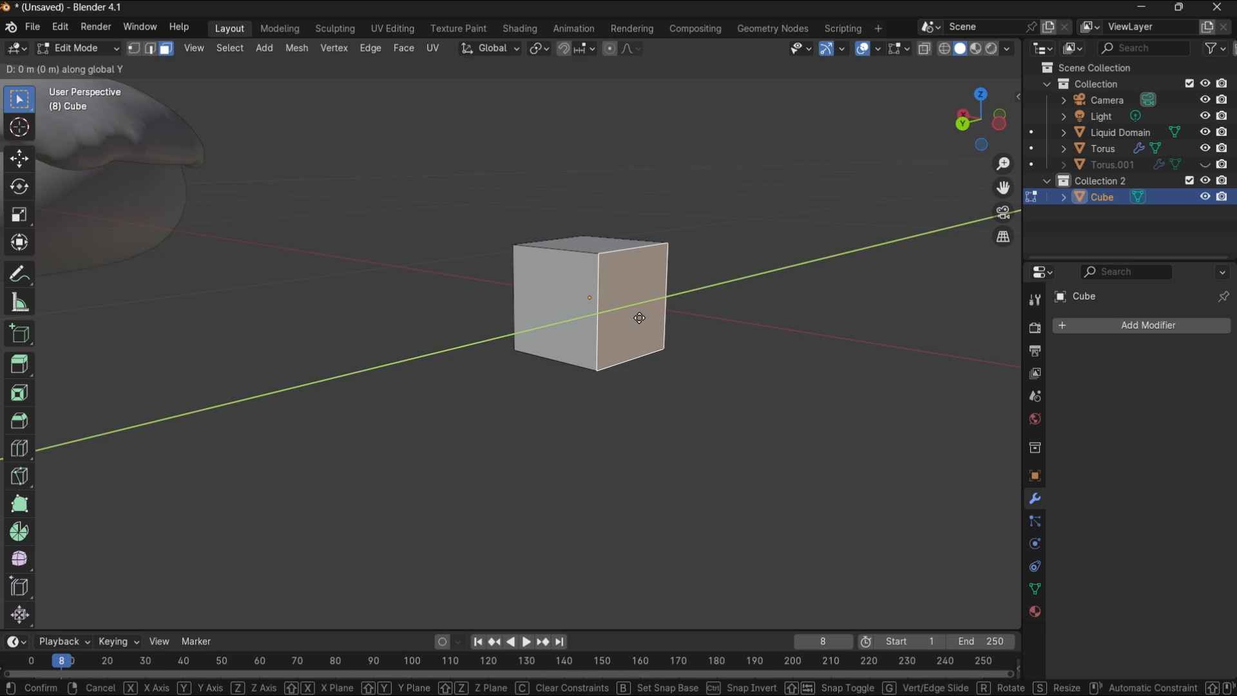
{"action": "left_click", "coordinate": [583, 320]}
{"action": "left_click", "coordinate": [532, 313]}
{"action": "key", "text": "g"}
{"action": "key", "text": "y"}
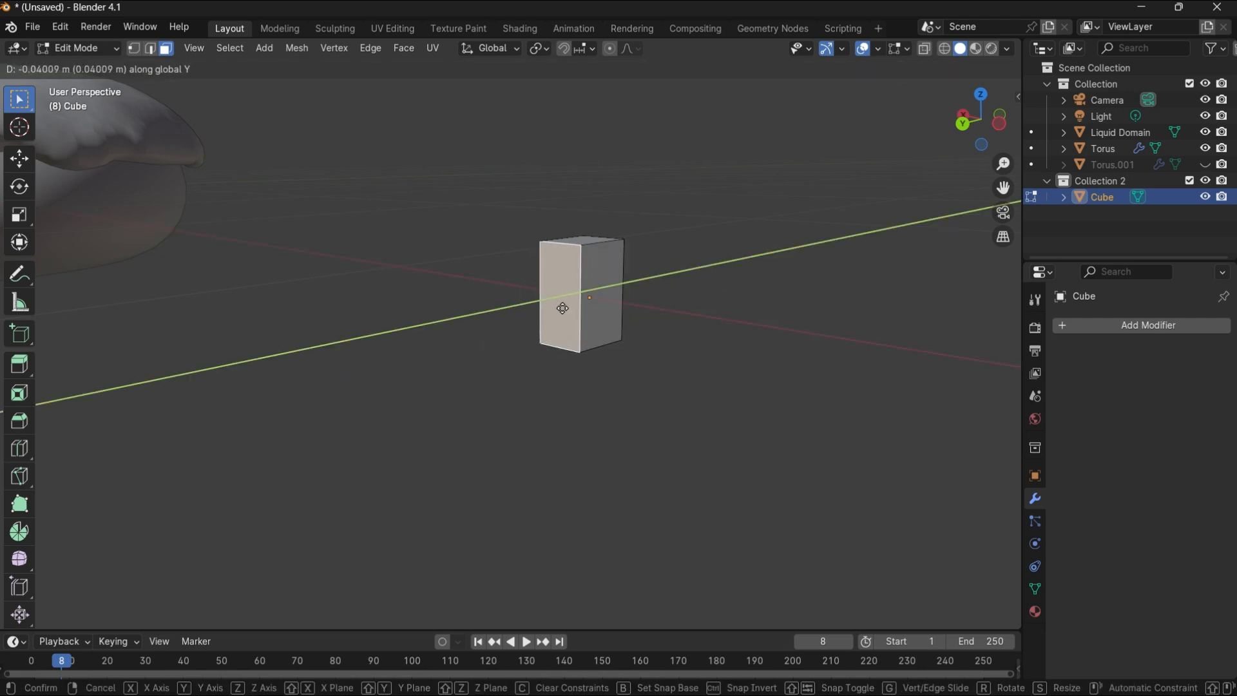
{"action": "left_click", "coordinate": [570, 305]}
Extrude the block's top face upward twice, by about 0.02 m and about 0.025 m.
{"action": "middle_click_drag", "start_coordinate": [570, 306], "coordinate": [751, 264]}
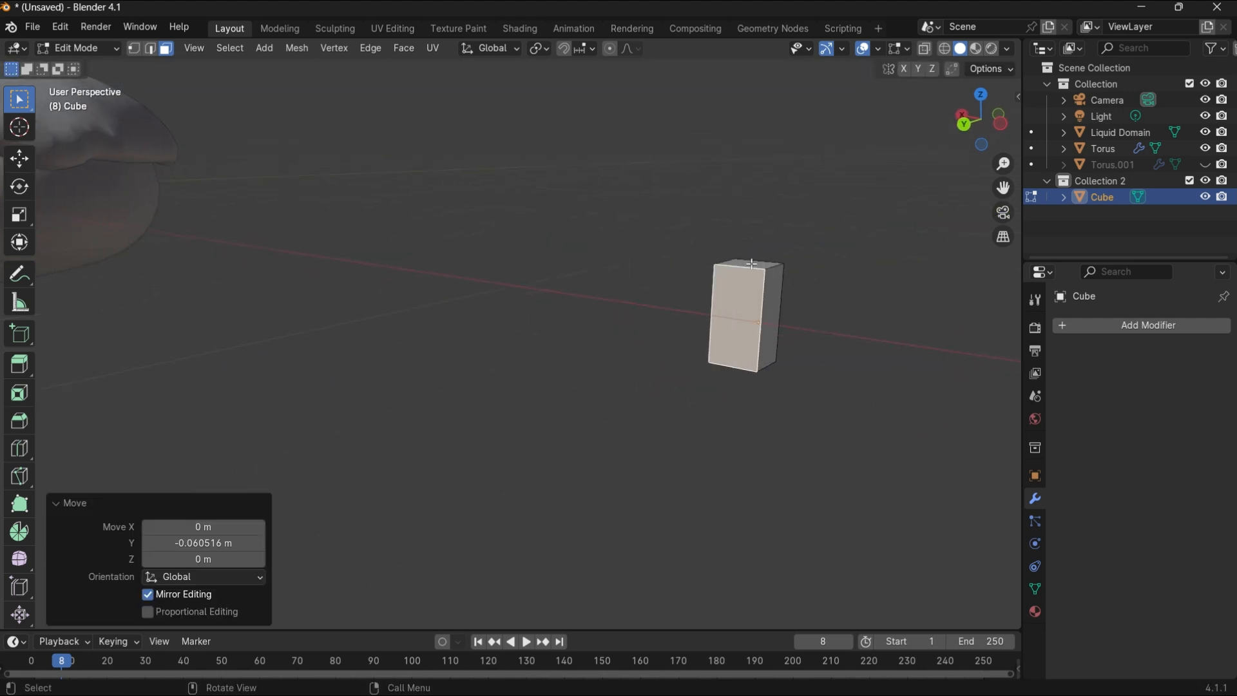
{"action": "left_click", "coordinate": [751, 264]}
{"action": "key", "text": "e"}
{"action": "left_click", "coordinate": [757, 246]}
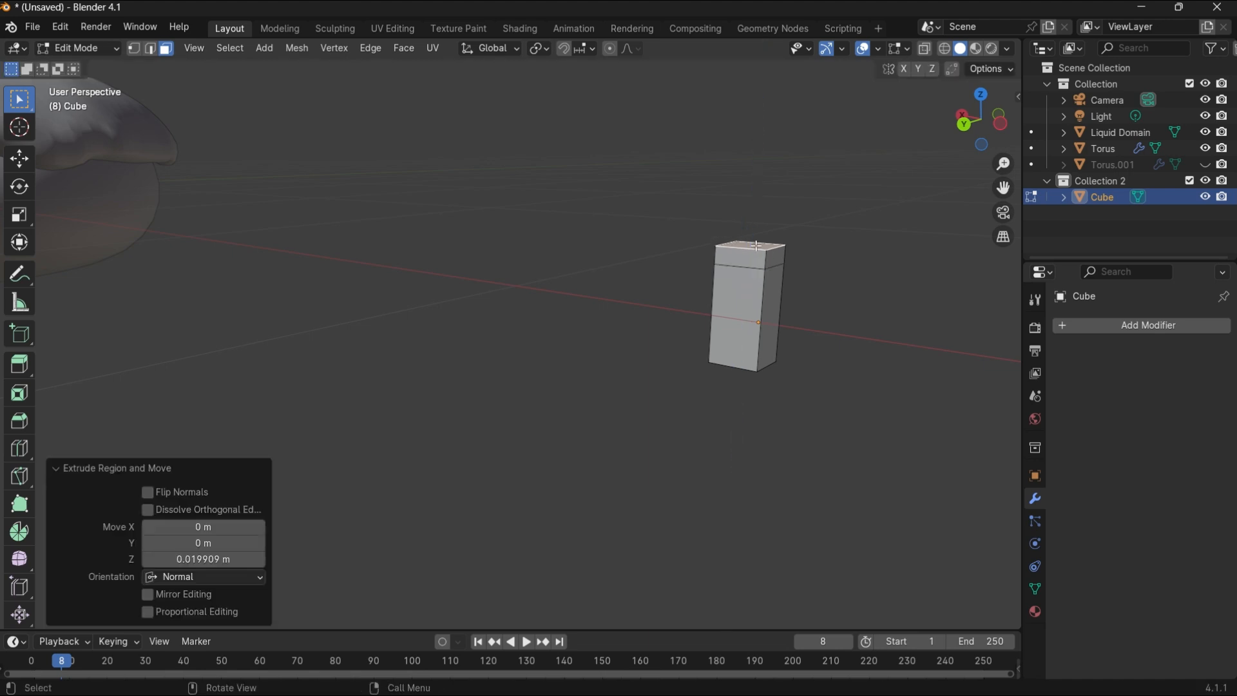
{"action": "key", "text": "e"}
{"action": "left_click", "coordinate": [761, 223]}
{"action": "key", "text": "r"}
{"action": "right_click", "coordinate": [765, 229]}
Rotate the block's top face about 16.4° in the view plane to tilt the upper end.
{"action": "middle_click_drag", "start_coordinate": [764, 229], "coordinate": [830, 297]}
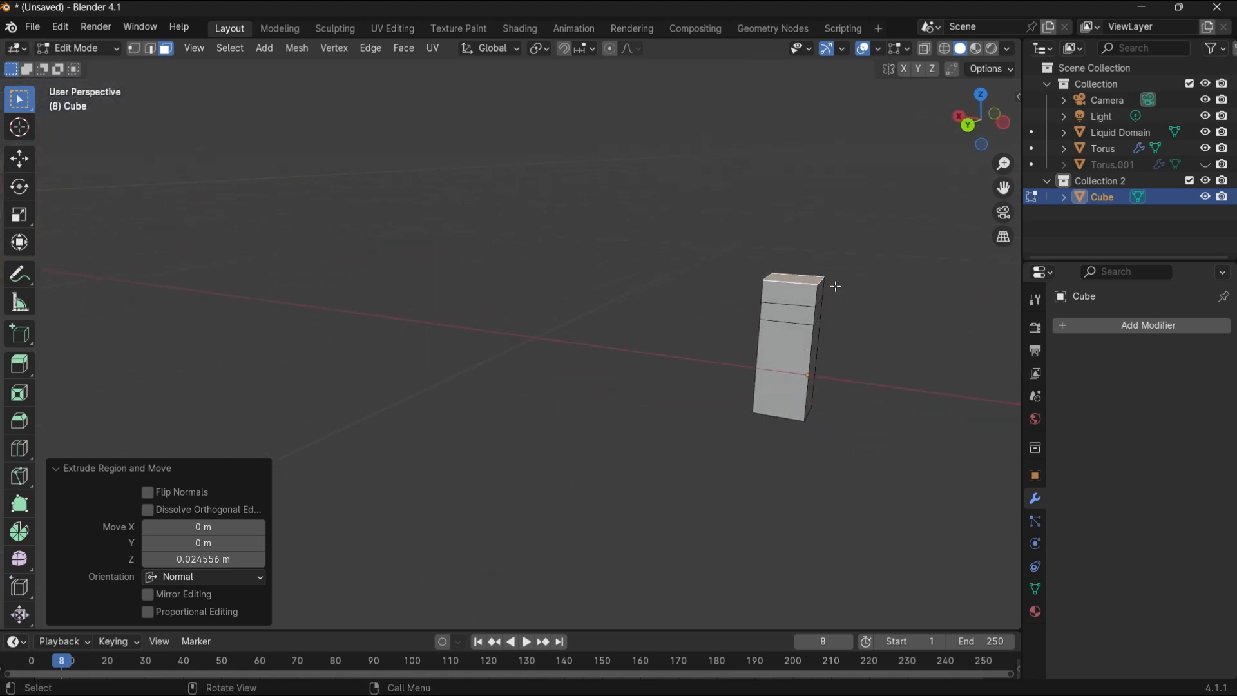
{"action": "left_click_drag", "start_coordinate": [1003, 188], "coordinate": [918, 175]}
{"action": "middle_click_drag", "start_coordinate": [602, 458], "coordinate": [619, 458]}
{"action": "key", "text": "r"}
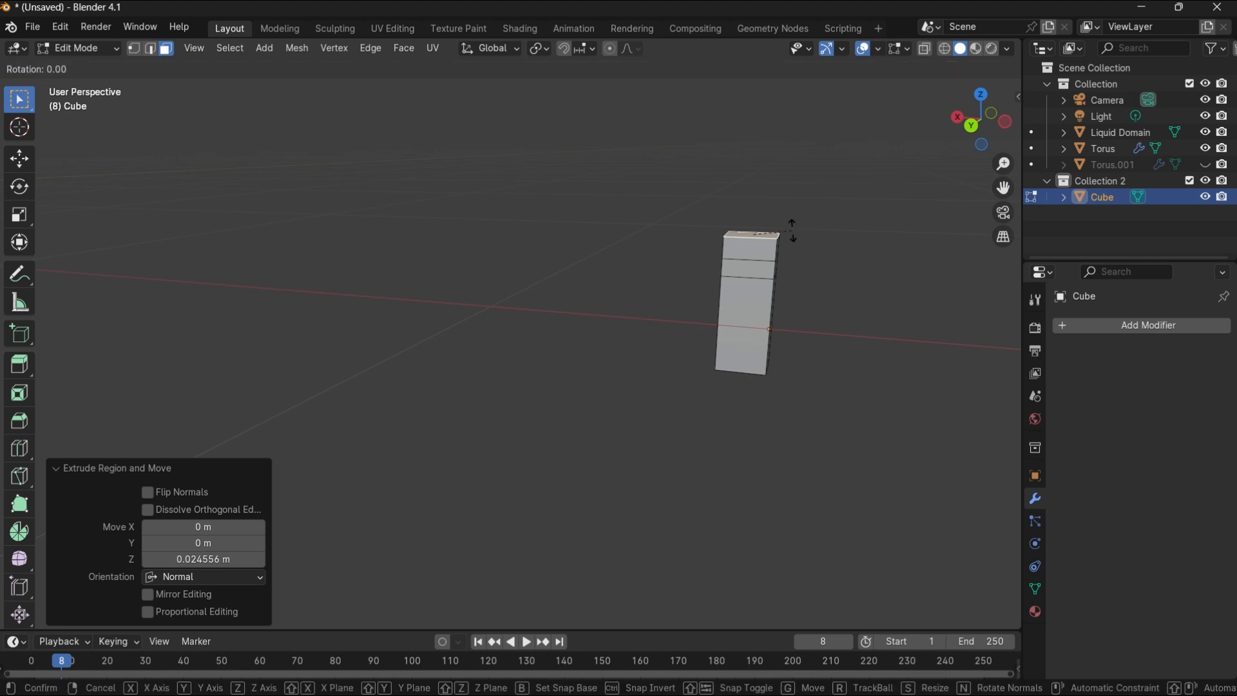
{"action": "left_click", "coordinate": [792, 241]}
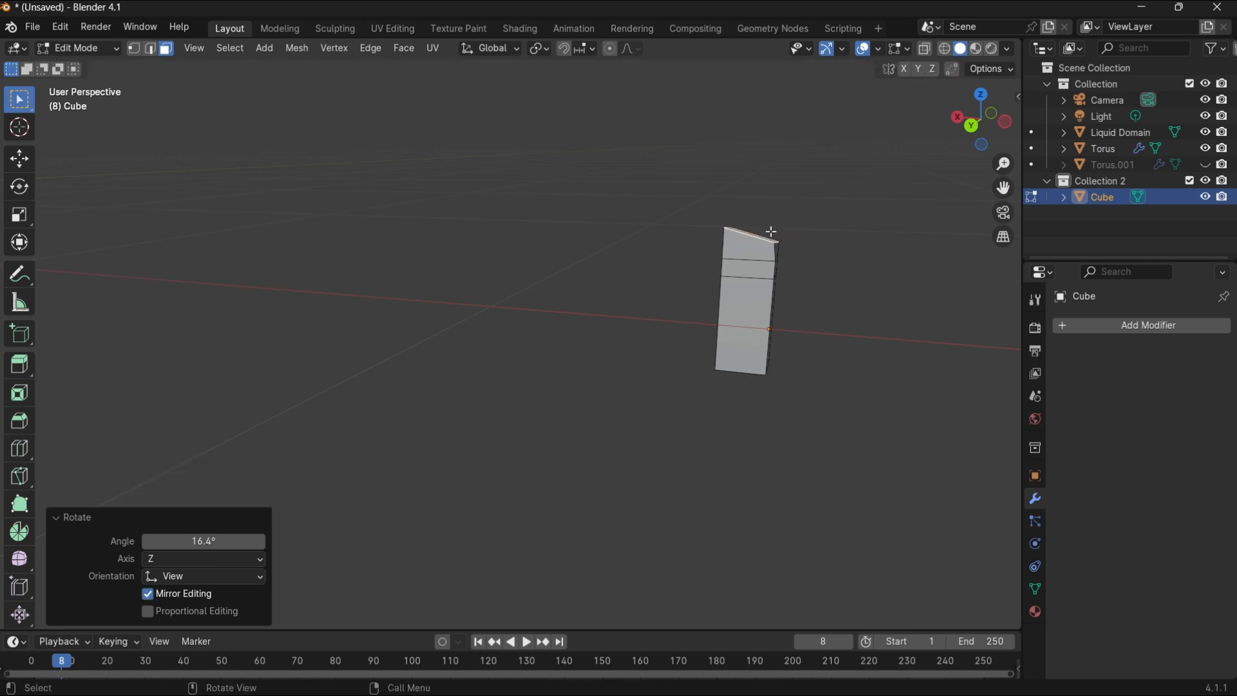
Extrude the tilted top face about 0.021 m and rotate the new end further in the same direction.
{"action": "key", "text": "e"}
{"action": "key", "text": "r"}
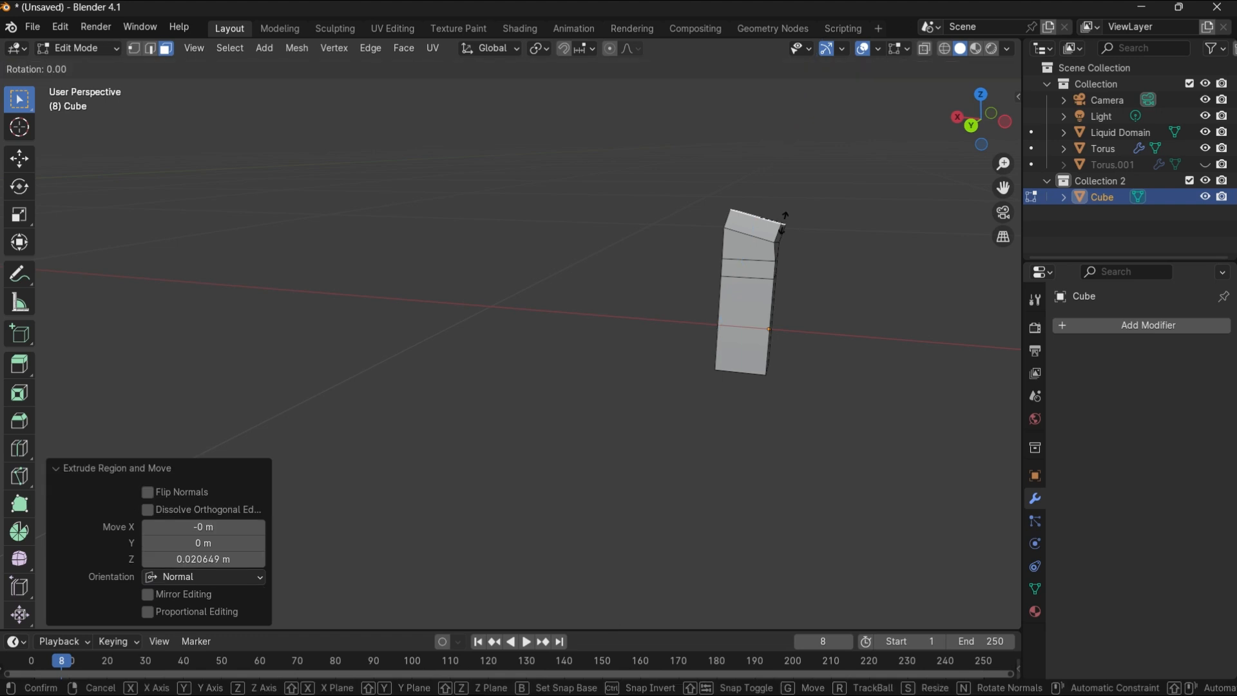
{"action": "left_click", "coordinate": [787, 234]}
Shorten the block by moving its bottom face up about 0.04 m along Z.
{"action": "middle_click_drag", "start_coordinate": [744, 372], "coordinate": [751, 390]}
{"action": "left_click", "coordinate": [770, 133]}
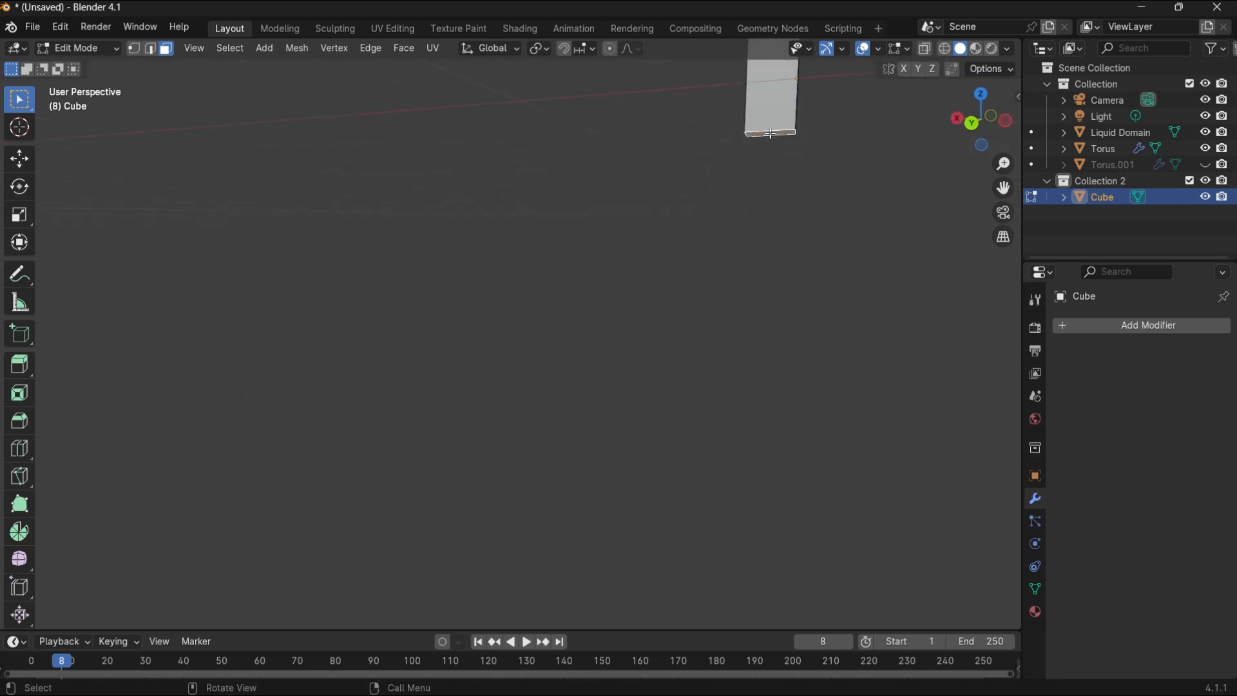
{"action": "key", "text": "g"}
{"action": "key", "text": "z"}
{"action": "left_click", "coordinate": [772, 100]}
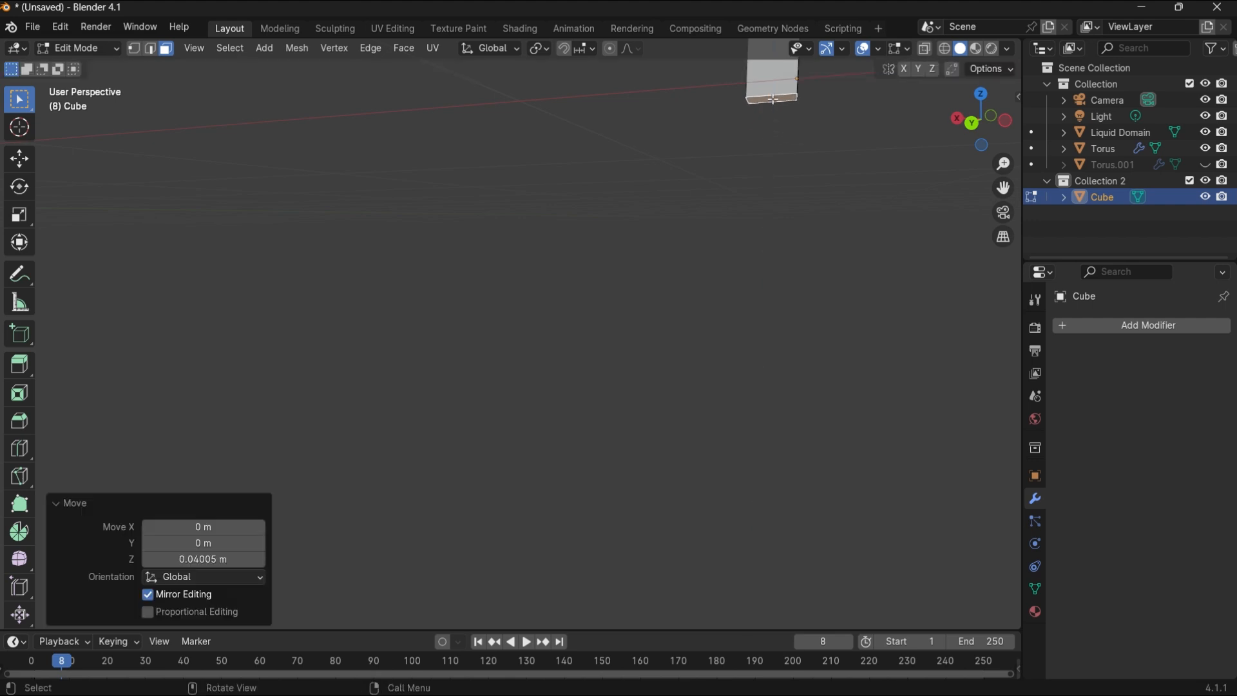
Extrude the bottom face twice by about 0.02 m each, rotating the first end about 14.6° and the second about 11.6°.
{"action": "key", "text": "e"}
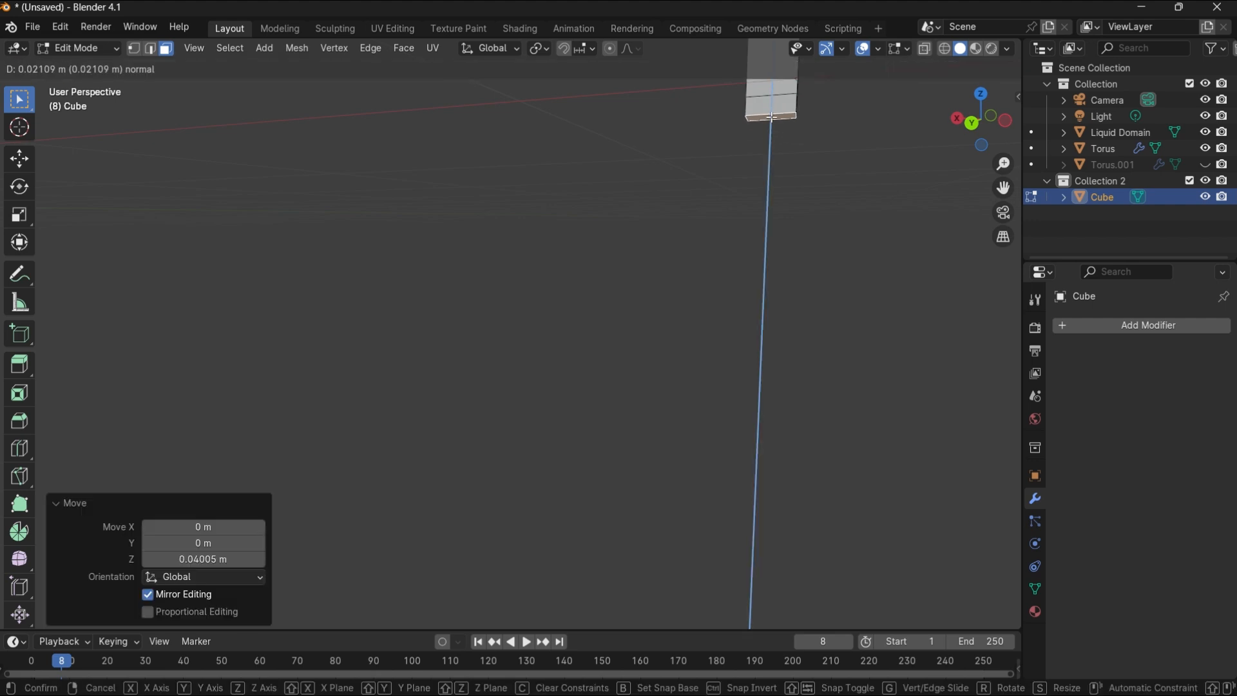
{"action": "left_click", "coordinate": [773, 110]}
{"action": "key", "text": "r"}
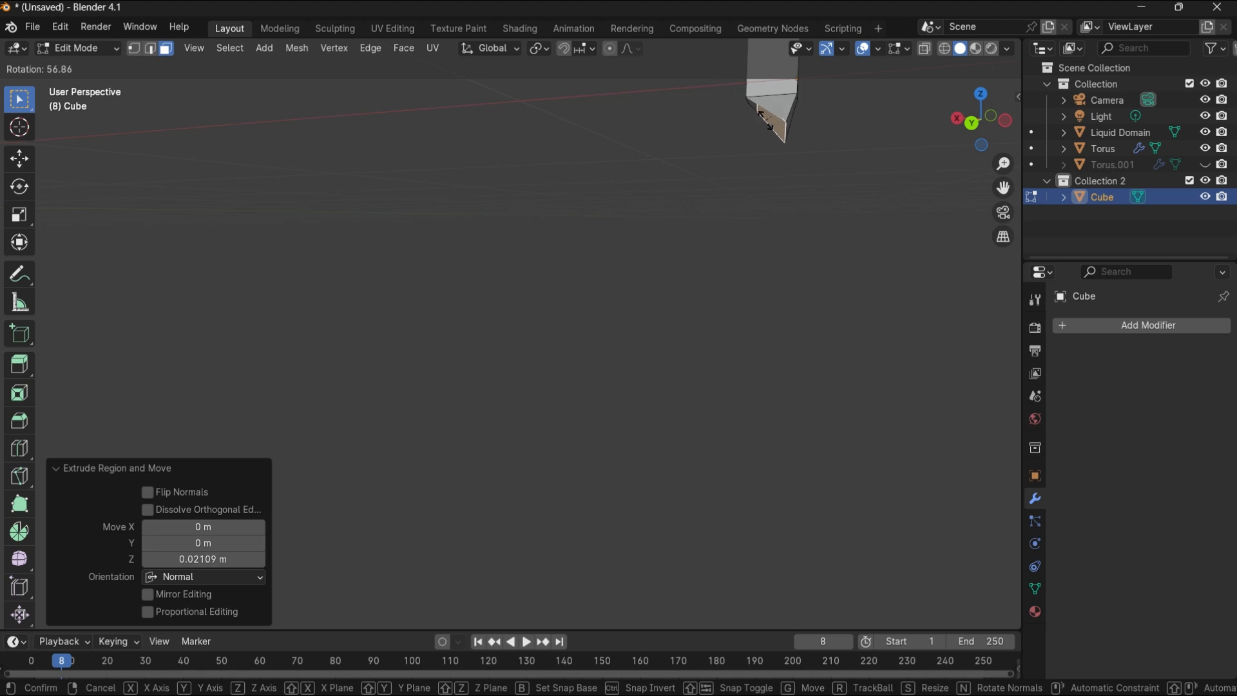
{"action": "left_click", "coordinate": [769, 134]}
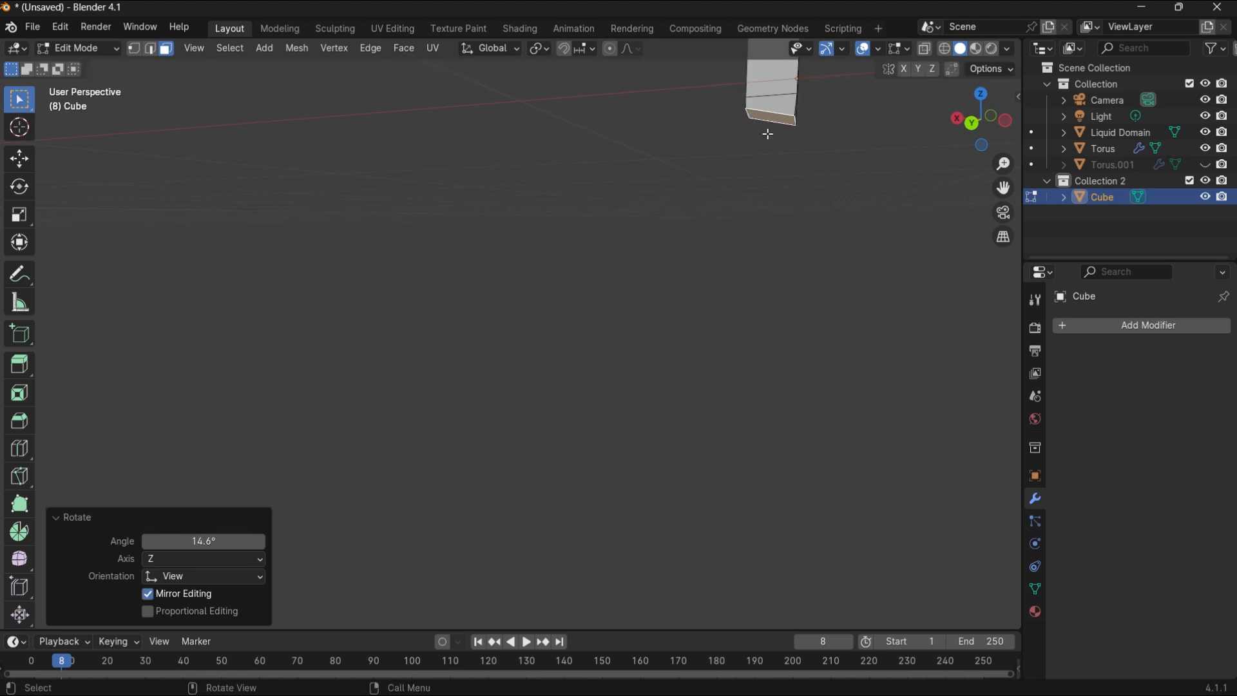
{"action": "key", "text": "e"}
{"action": "left_click", "coordinate": [769, 136]}
{"action": "key", "text": "r"}
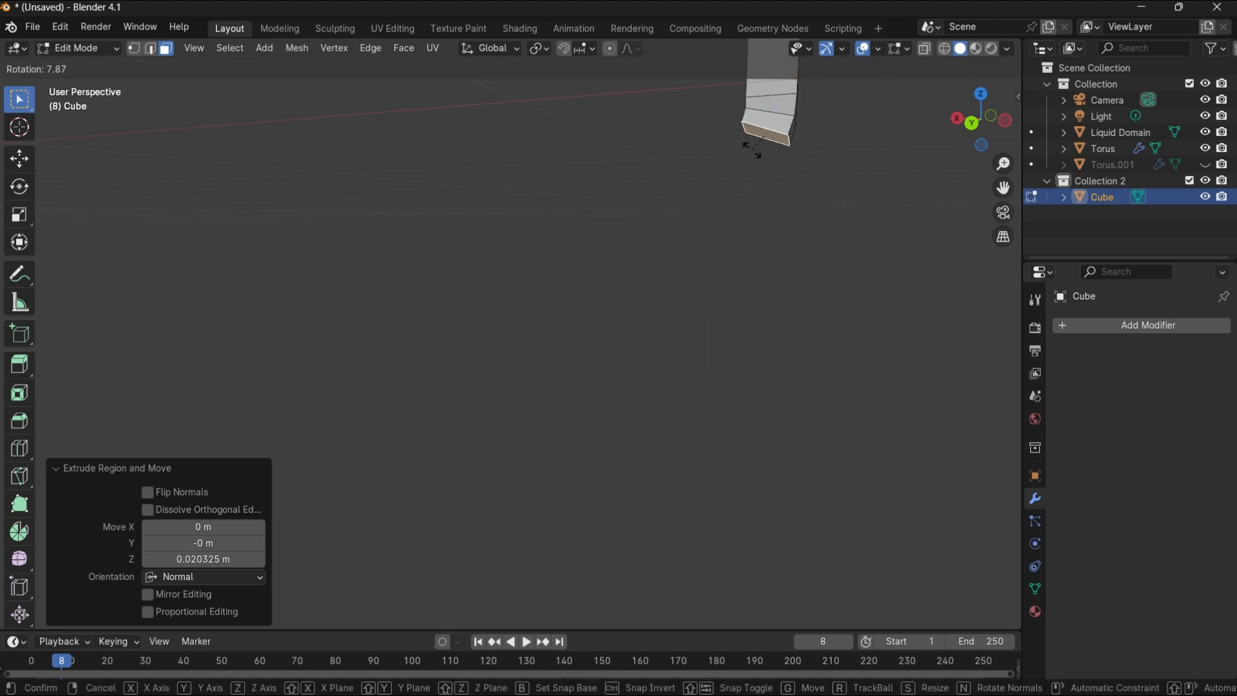
{"action": "left_click", "coordinate": [752, 150]}
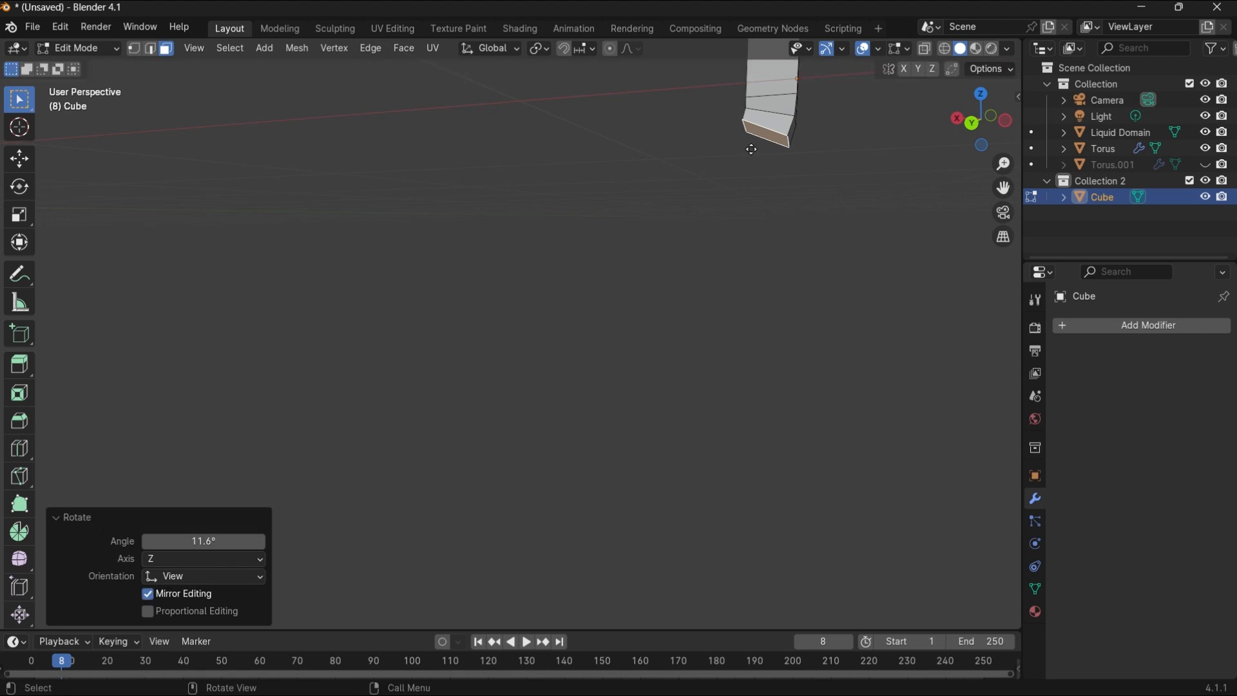
Extrude the lower end about 0.012 m and scale it to about 0.71 to taper the tip.
{"action": "key", "text": "e"}
{"action": "left_click", "coordinate": [748, 159]}
{"action": "key", "text": "s"}
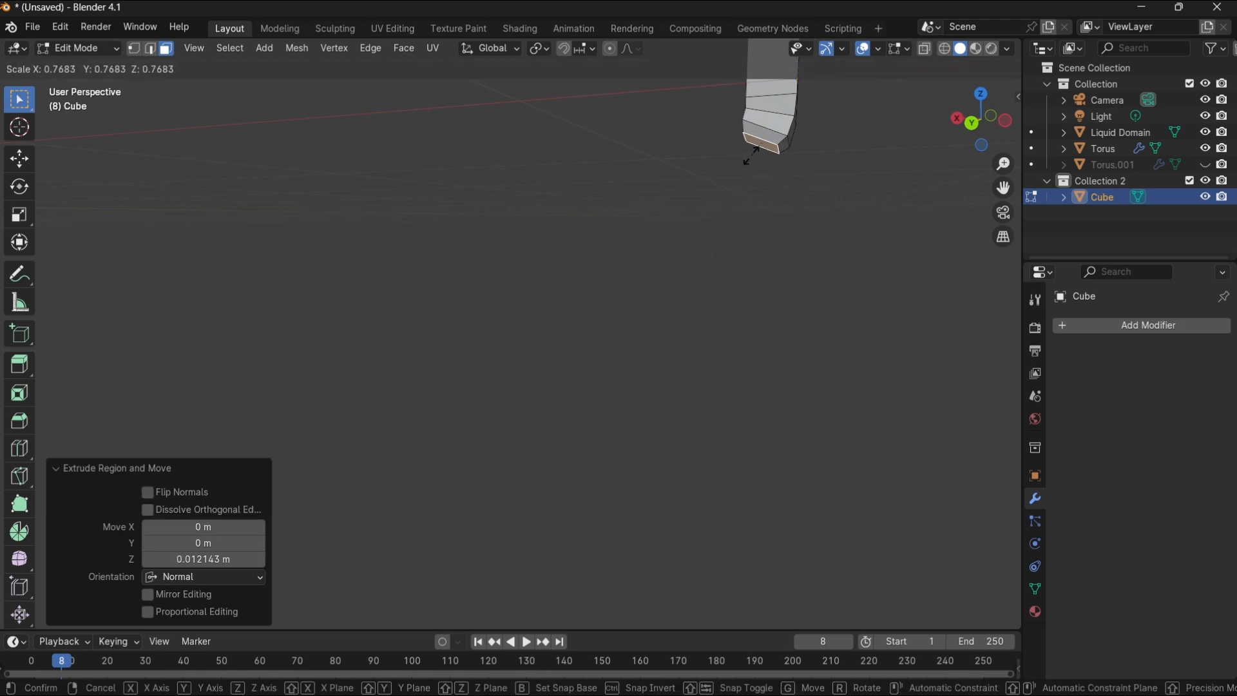
{"action": "left_click", "coordinate": [753, 154]}
Extrude the tilted top face about 0.013 m and scale it down to taper the upper tip.
{"action": "key", "text": "KP_Decimal"}
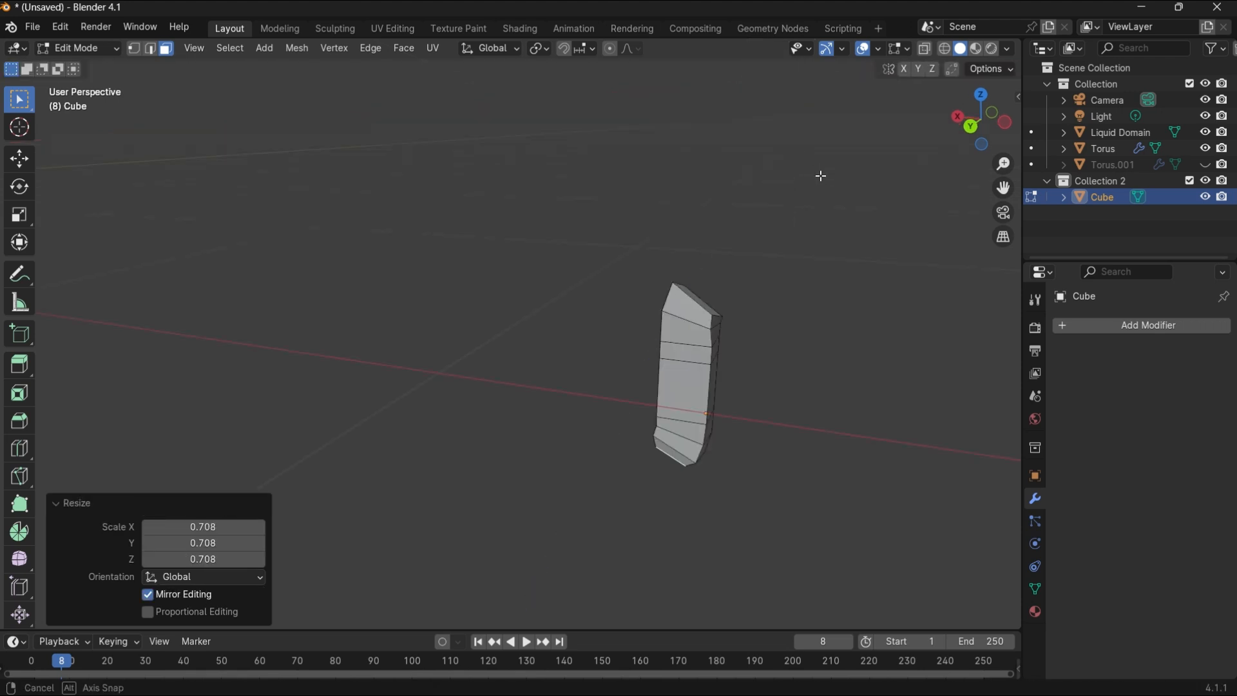
{"action": "key", "text": "e"}
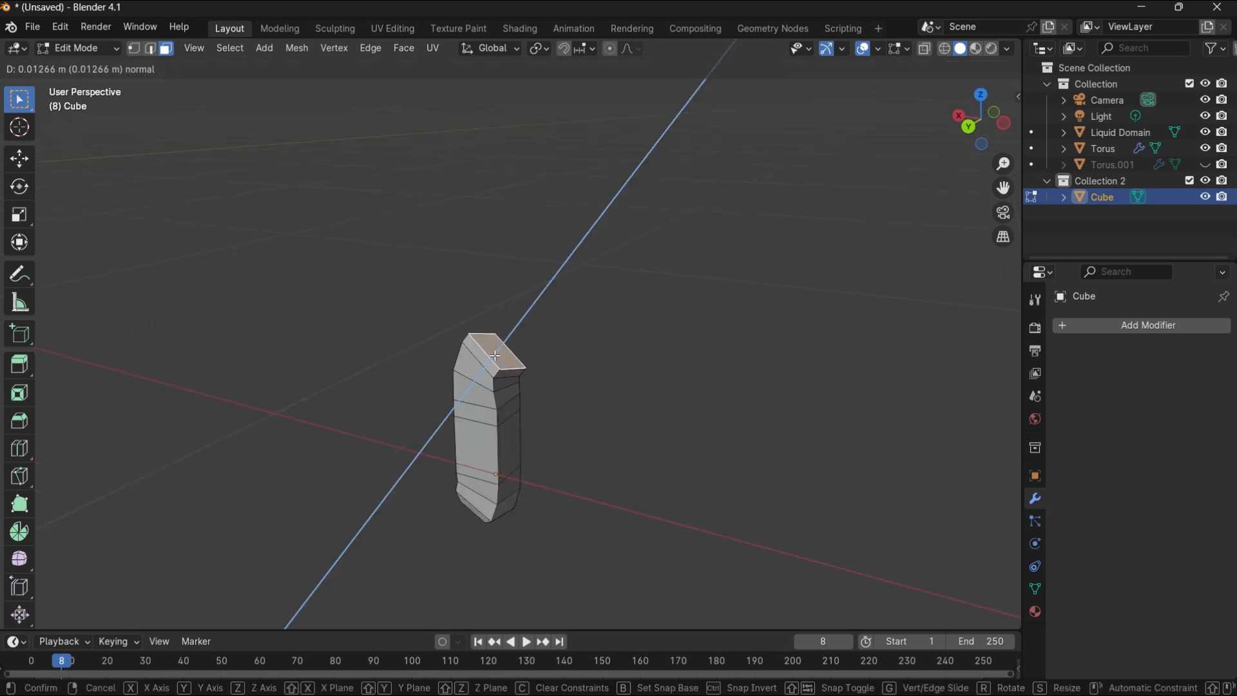
{"action": "left_click", "coordinate": [496, 354]}
{"action": "key", "text": "s"}
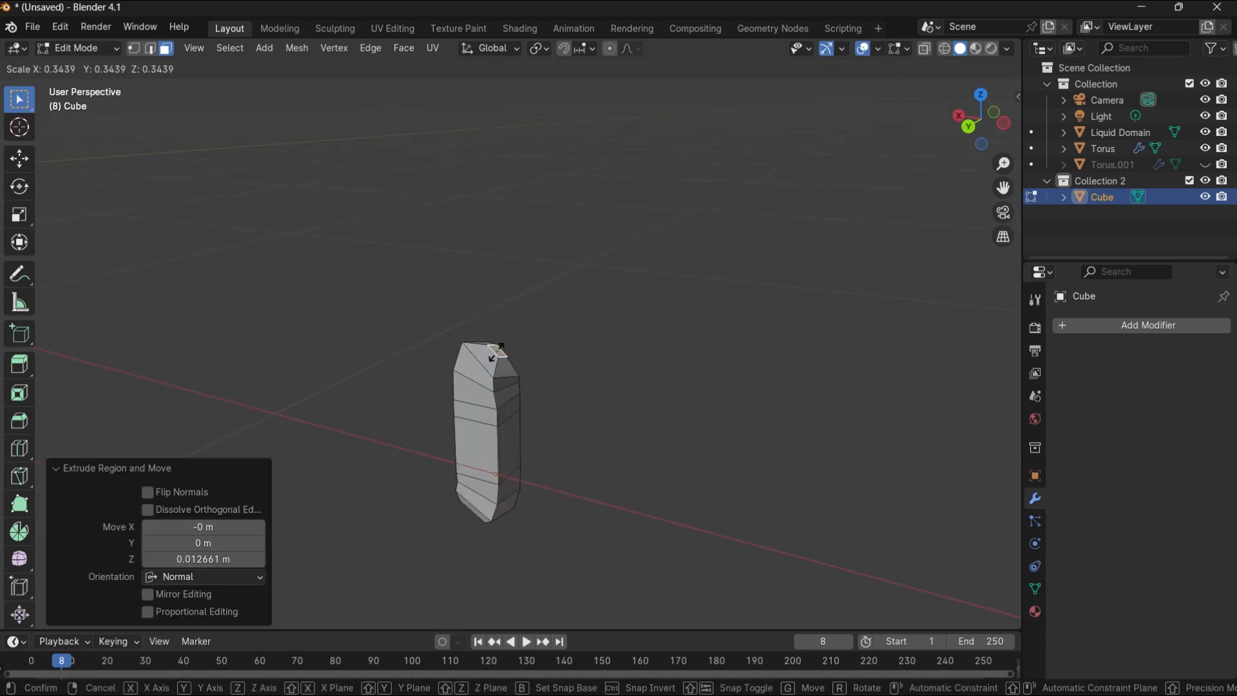
{"action": "left_click", "coordinate": [496, 352]}
{"action": "left_click", "coordinate": [768, 342]}
Shade the sprinkle smooth in Object Mode and add a Subdivision Surface modifier to it.
{"action": "left_click", "coordinate": [84, 50]}
{"action": "left_click", "coordinate": [99, 71]}
{"action": "left_click", "coordinate": [233, 210]}
{"action": "left_click", "coordinate": [489, 413]}
{"action": "right_click", "coordinate": [485, 429]}
{"action": "left_click", "coordinate": [418, 398]}
{"action": "left_click", "coordinate": [499, 428]}
{"action": "left_click", "coordinate": [1060, 325]}
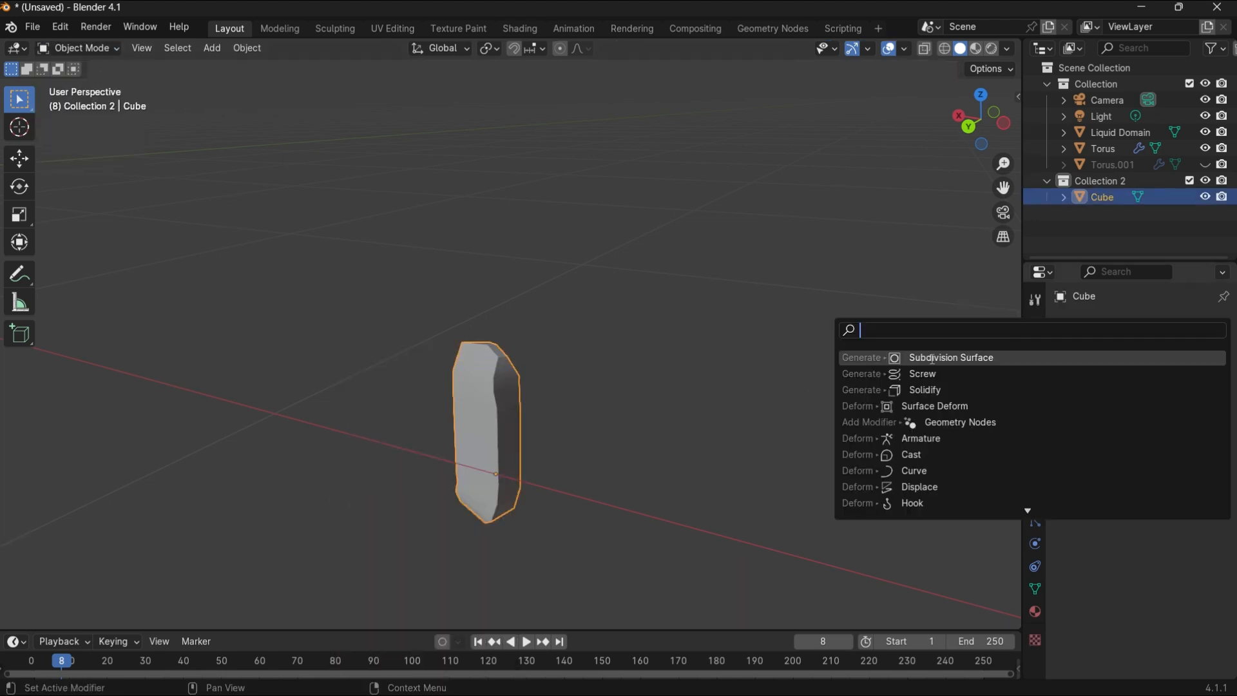
{"action": "left_click", "coordinate": [953, 356]}
Select the finished sprinkle beside the donut.
{"action": "middle_click_drag", "start_coordinate": [590, 475], "coordinate": [600, 346]}
{"action": "scroll", "coordinate": [449, 451], "scroll_direction": "down", "scroll_amount": 5}
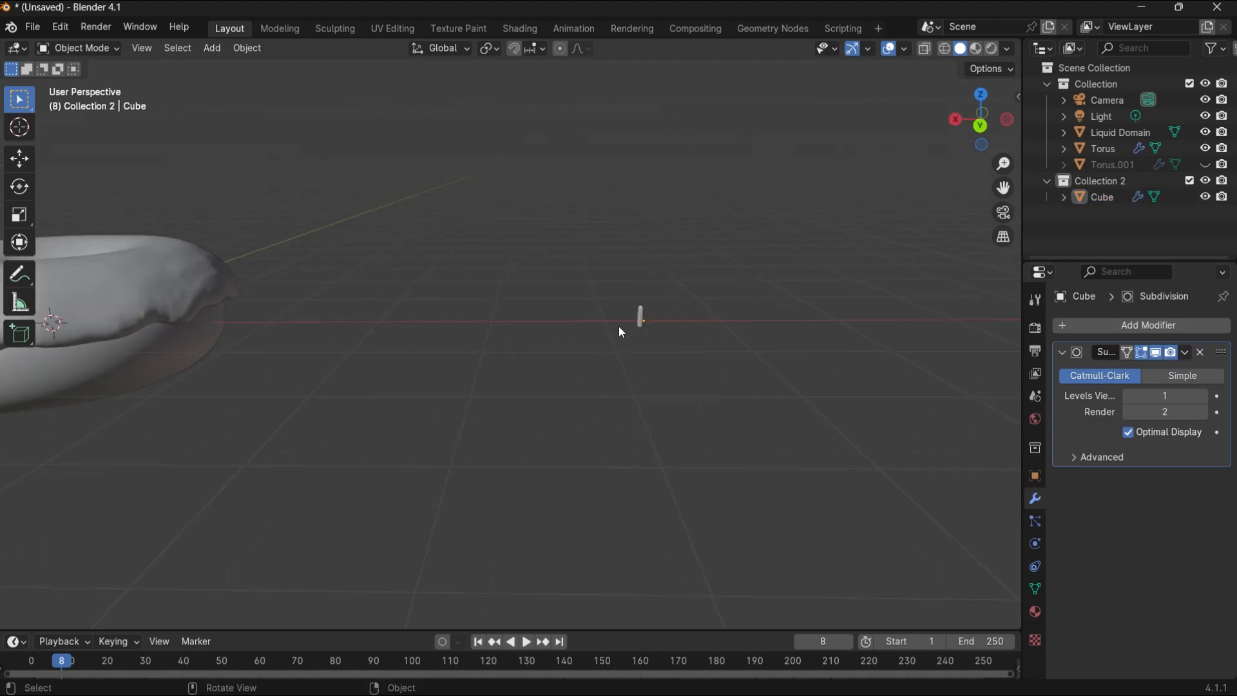
{"action": "left_click", "coordinate": [640, 315]}
{"action": "key", "text": "g"}
{"action": "key", "text": "z"}
{"action": "key", "text": "Escape"}
{"action": "key", "text": "x"}
{"action": "left_click", "coordinate": [463, 316]}
{"action": "key", "text": "ctrl+z"}
Move the sprinkle about 1.6 m along X toward the donut and deselect it.
{"action": "key", "text": "g"}
{"action": "key", "text": "x"}
{"action": "left_click", "coordinate": [454, 382]}
{"action": "middle_click_drag", "start_coordinate": [455, 384], "coordinate": [535, 346]}
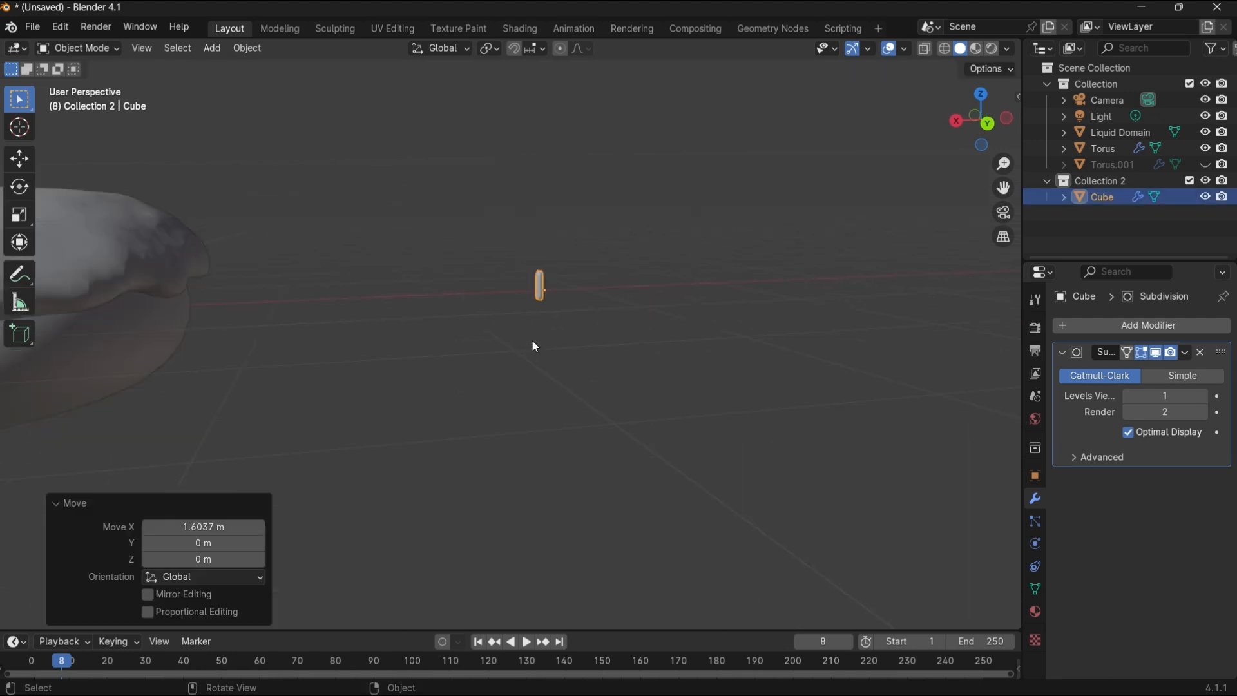
{"action": "left_click", "coordinate": [425, 370]}
Add a particle system to the icing mesh, set its type to Hair and enable the Advanced option.
{"action": "left_click_drag", "start_coordinate": [1002, 188], "coordinate": [1189, 228]}
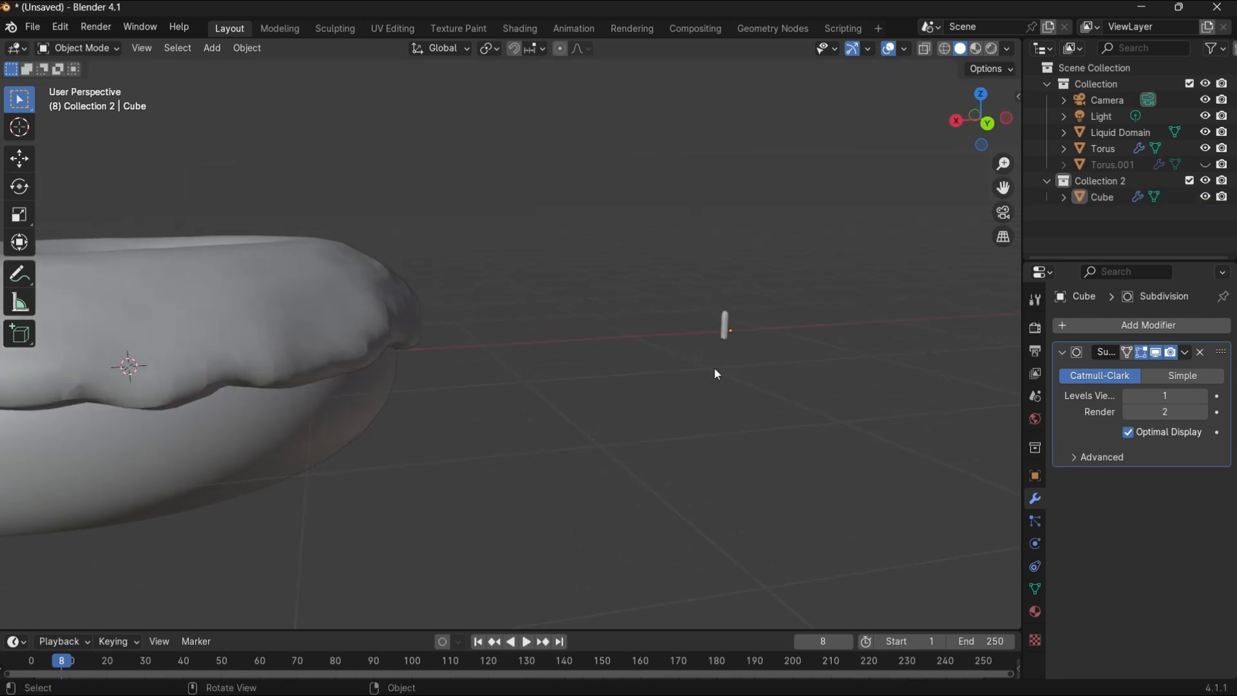
{"action": "scroll", "coordinate": [714, 367], "scroll_direction": "up", "scroll_amount": 2}
{"action": "left_click", "coordinate": [325, 263]}
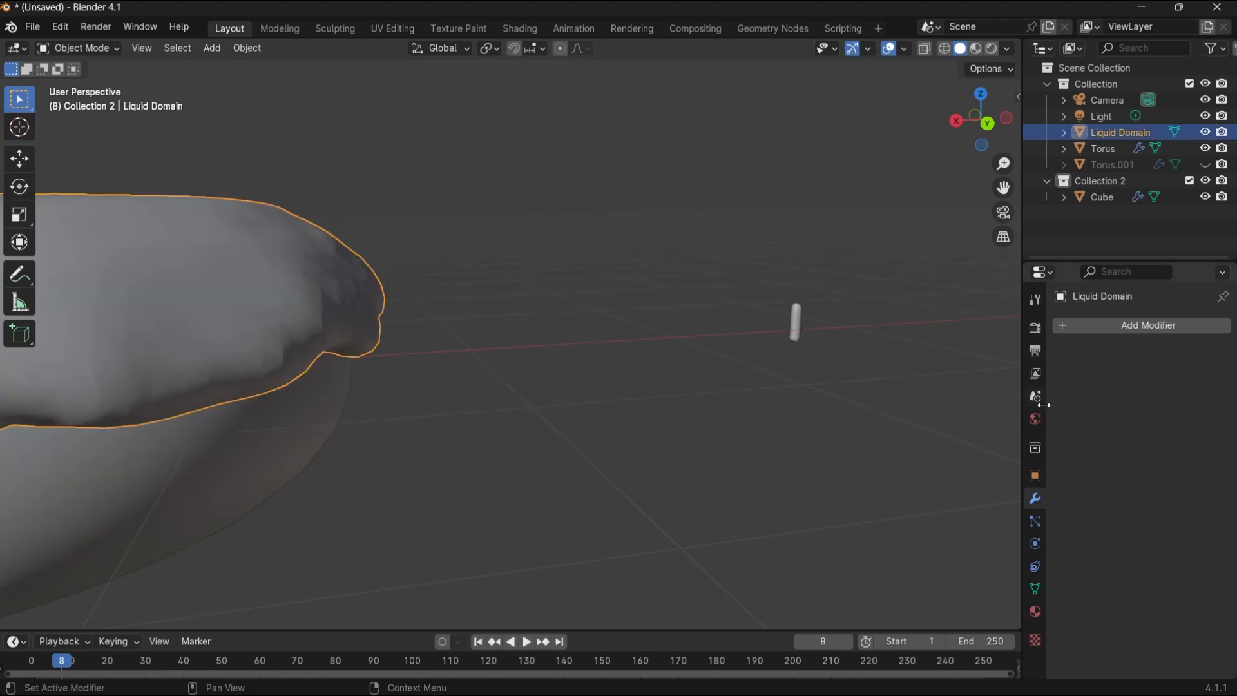
{"action": "left_click", "coordinate": [1035, 521]}
{"action": "left_click", "coordinate": [1223, 331]}
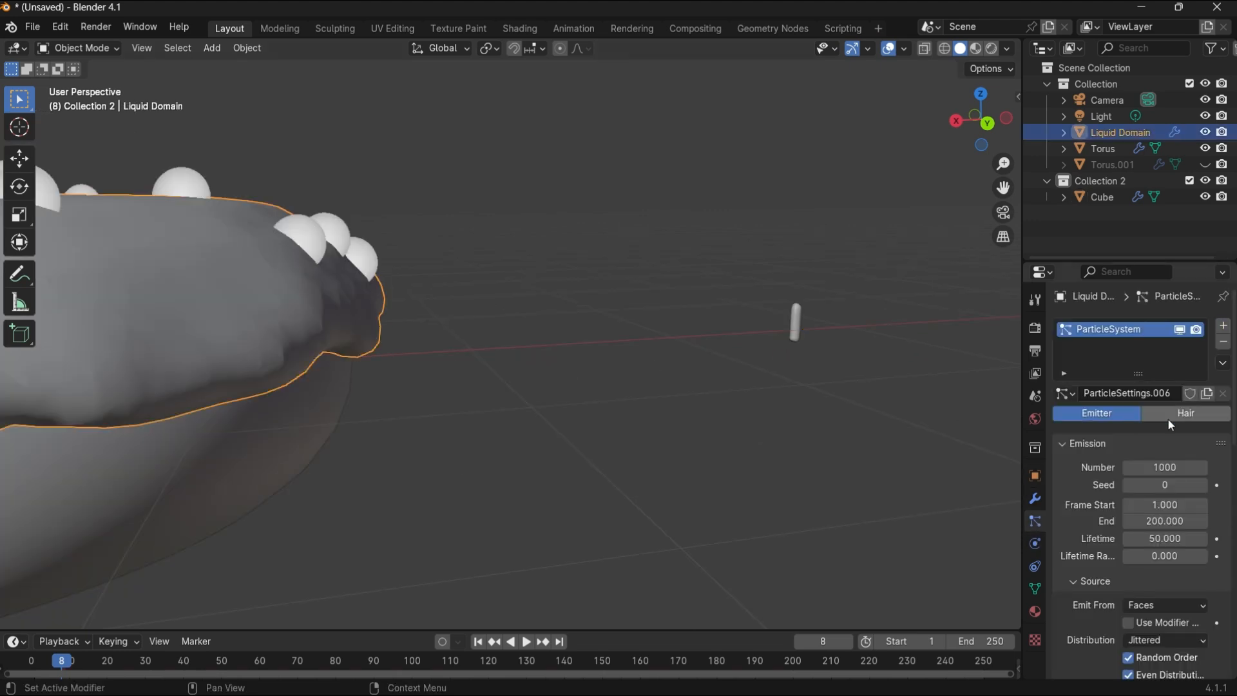
{"action": "left_click", "coordinate": [1176, 412]}
{"action": "left_click", "coordinate": [1150, 432]}
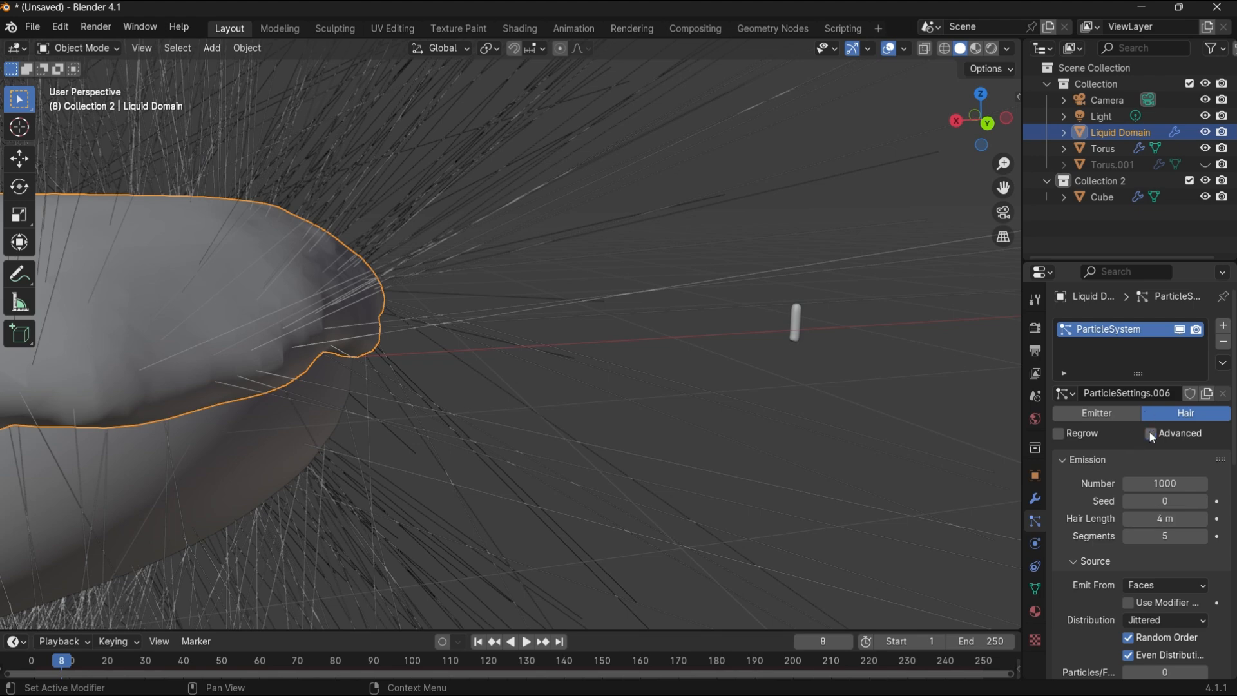
Render the icing's hair particles as an object, using the modelled sprinkle as the instance object.
{"action": "scroll", "coordinate": [1120, 501], "scroll_direction": "down", "scroll_amount": 15}
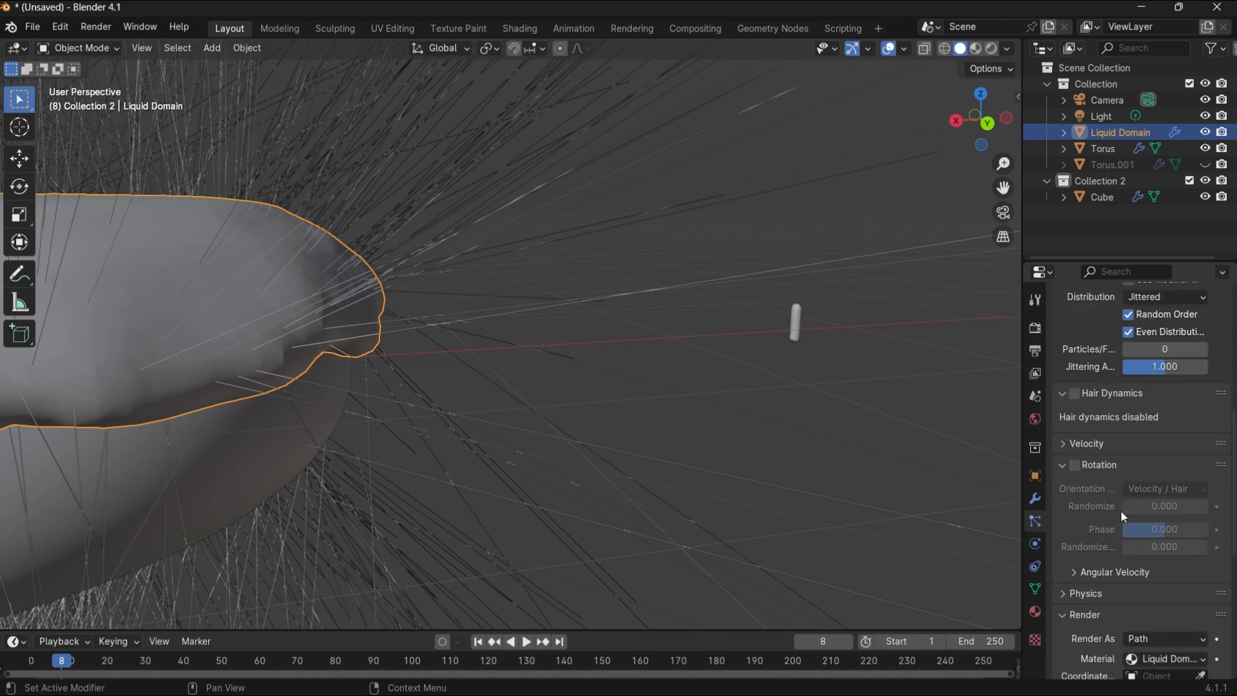
{"action": "left_click", "coordinate": [1170, 413]}
{"action": "left_click", "coordinate": [1158, 466]}
{"action": "left_click", "coordinate": [1198, 530]}
{"action": "left_click", "coordinate": [796, 322]}
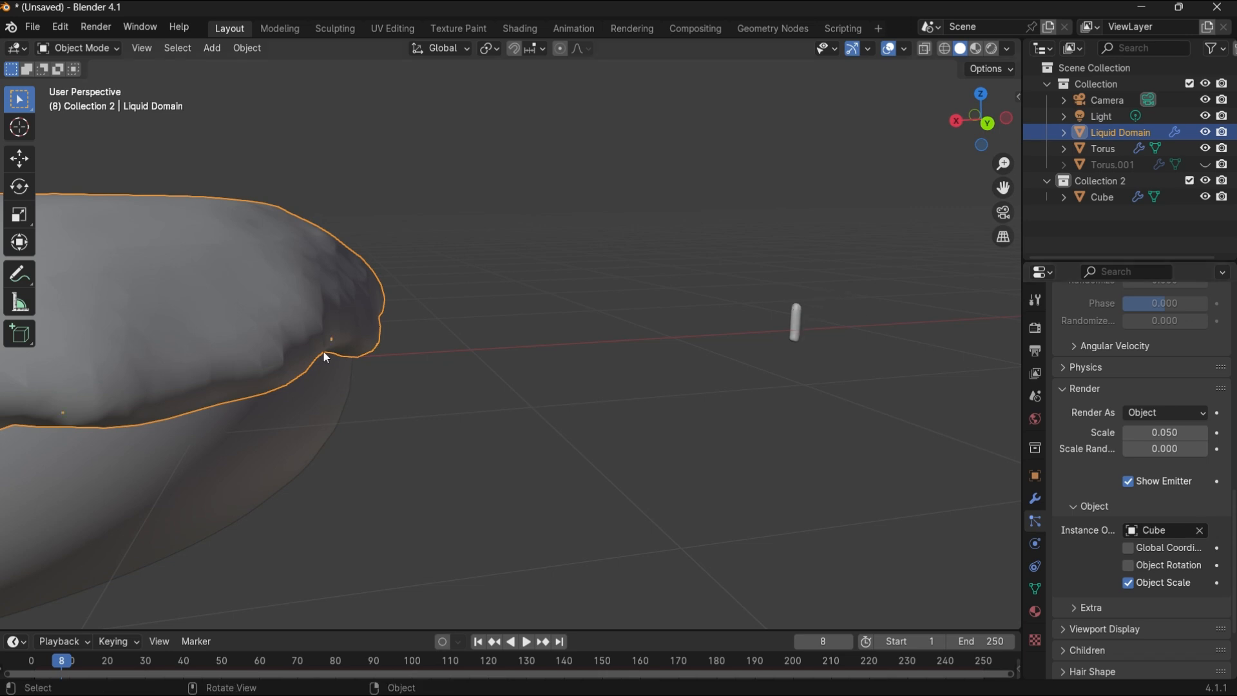
Enable Rotation for the icing's particle system.
{"action": "scroll", "coordinate": [326, 348], "scroll_direction": "up", "scroll_amount": 3}
{"action": "scroll", "coordinate": [332, 351], "scroll_direction": "down", "scroll_amount": 4}
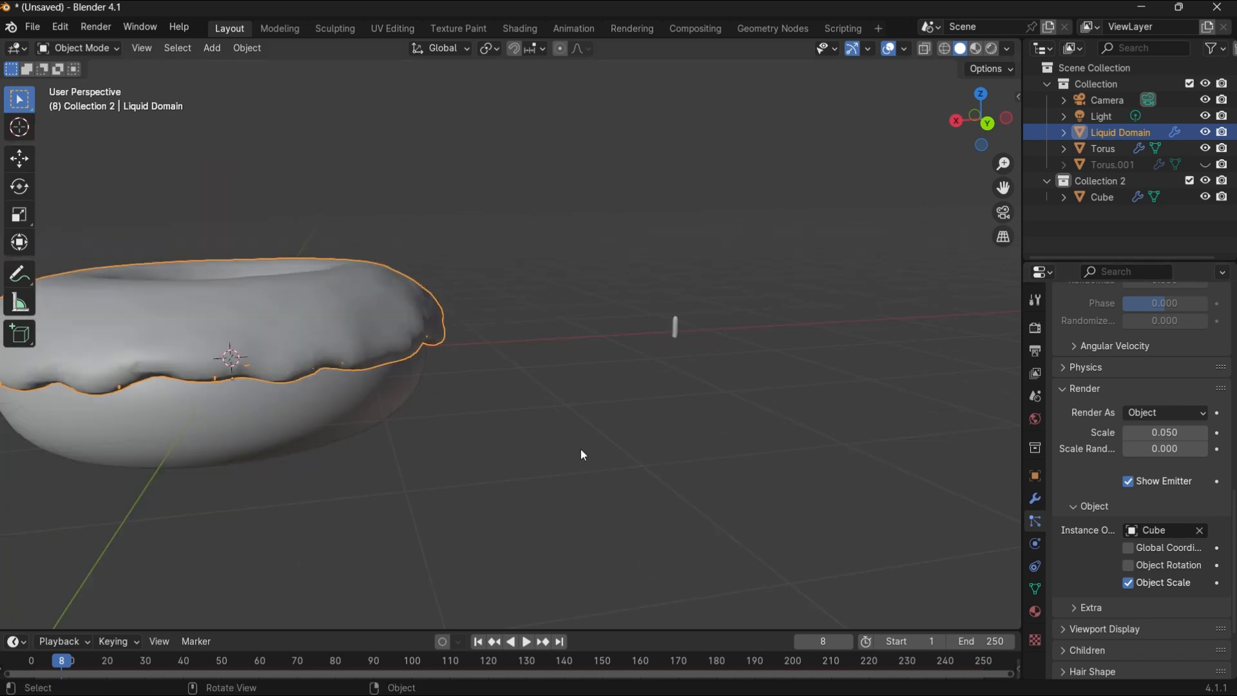
{"action": "scroll", "coordinate": [1117, 521], "scroll_direction": "up", "scroll_amount": 2}
{"action": "scroll", "coordinate": [1113, 514], "scroll_direction": "up", "scroll_amount": 4}
{"action": "left_click", "coordinate": [1073, 400]}
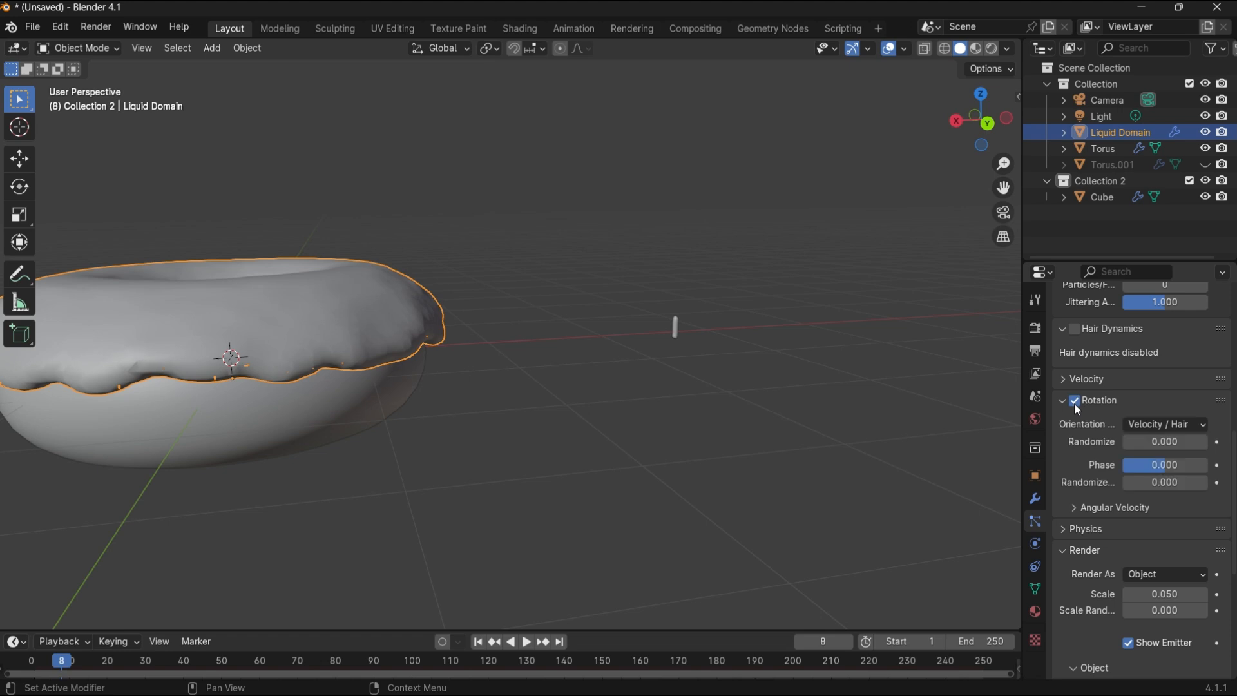
Set the particles' scale randomness to 0.4, the rotation phase to 1 and the randomize phase to 2.
{"action": "scroll", "coordinate": [1158, 489], "scroll_direction": "down", "scroll_amount": 2}
{"action": "scroll", "coordinate": [1153, 508], "scroll_direction": "down", "scroll_amount": 1}
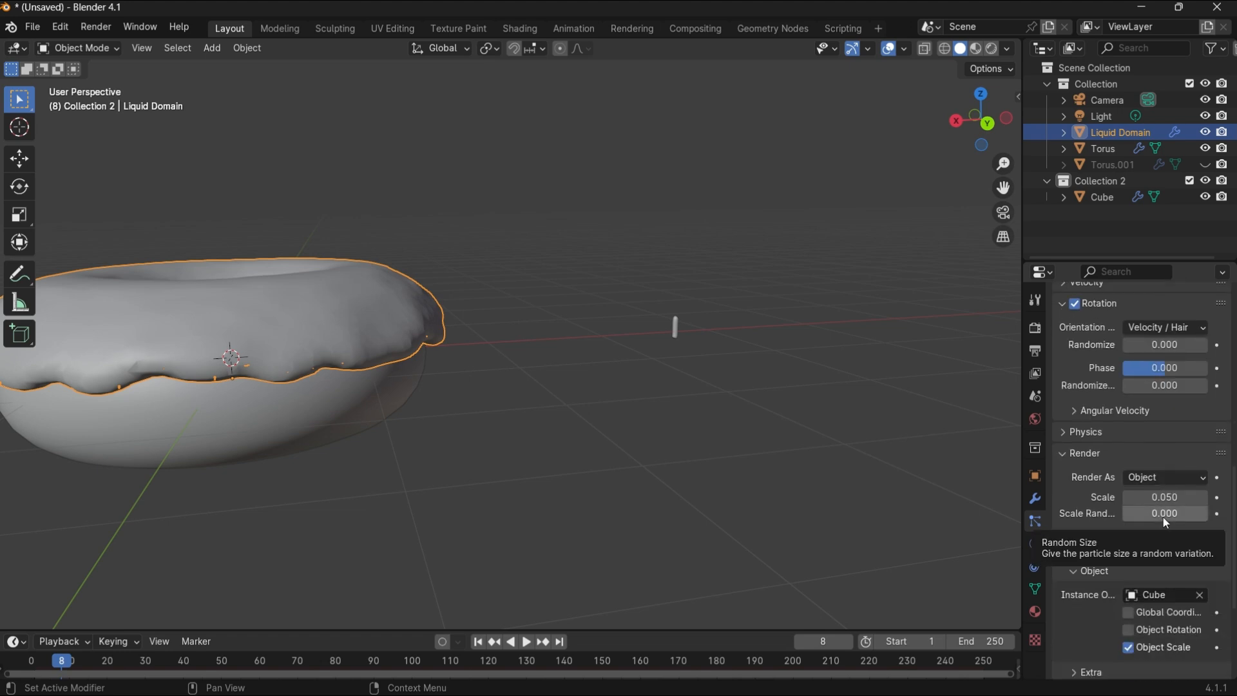
{"action": "left_click", "coordinate": [1162, 515]}
{"action": "type", "text": "0.4"}
{"action": "key", "text": "Return"}
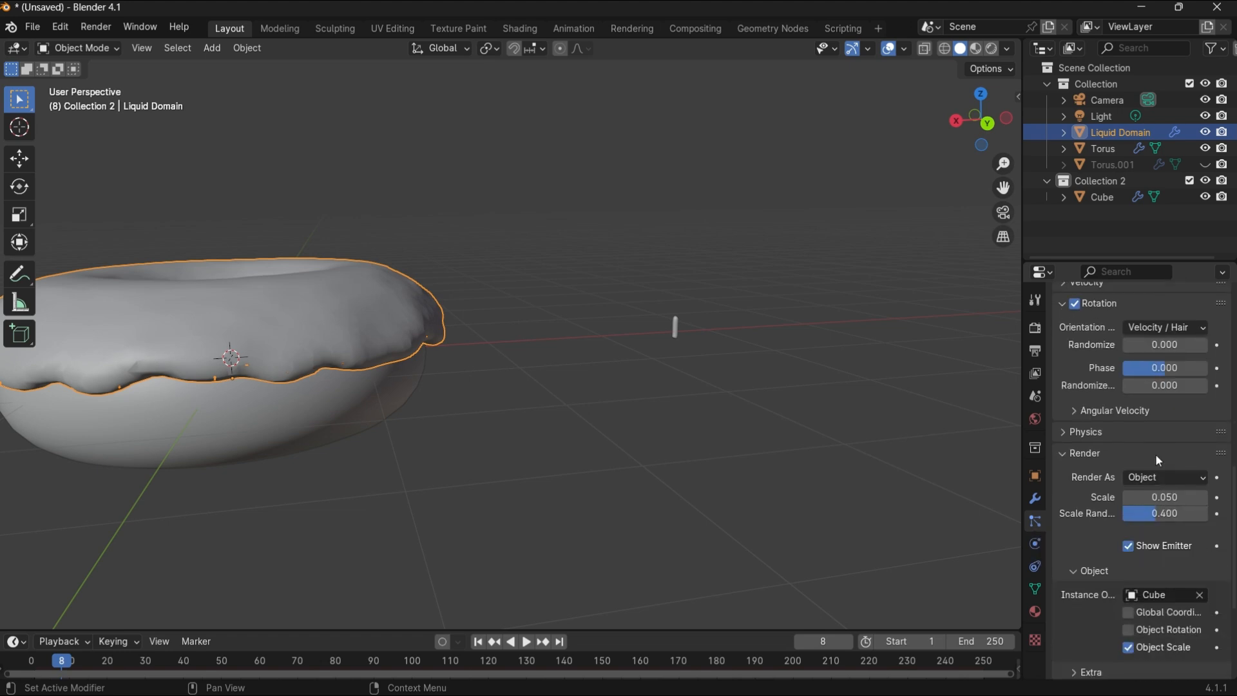
{"action": "left_click_drag", "start_coordinate": [1153, 386], "coordinate": [1168, 374]}
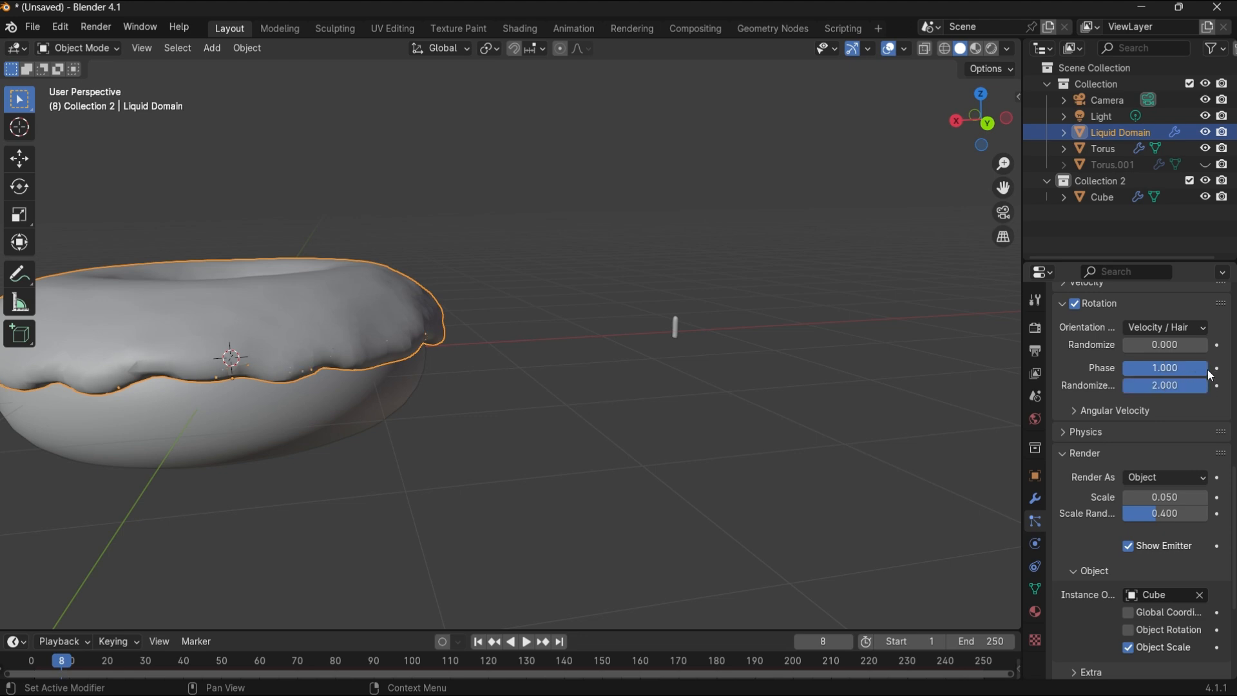
{"action": "middle_click_drag", "start_coordinate": [612, 413], "coordinate": [612, 480]}
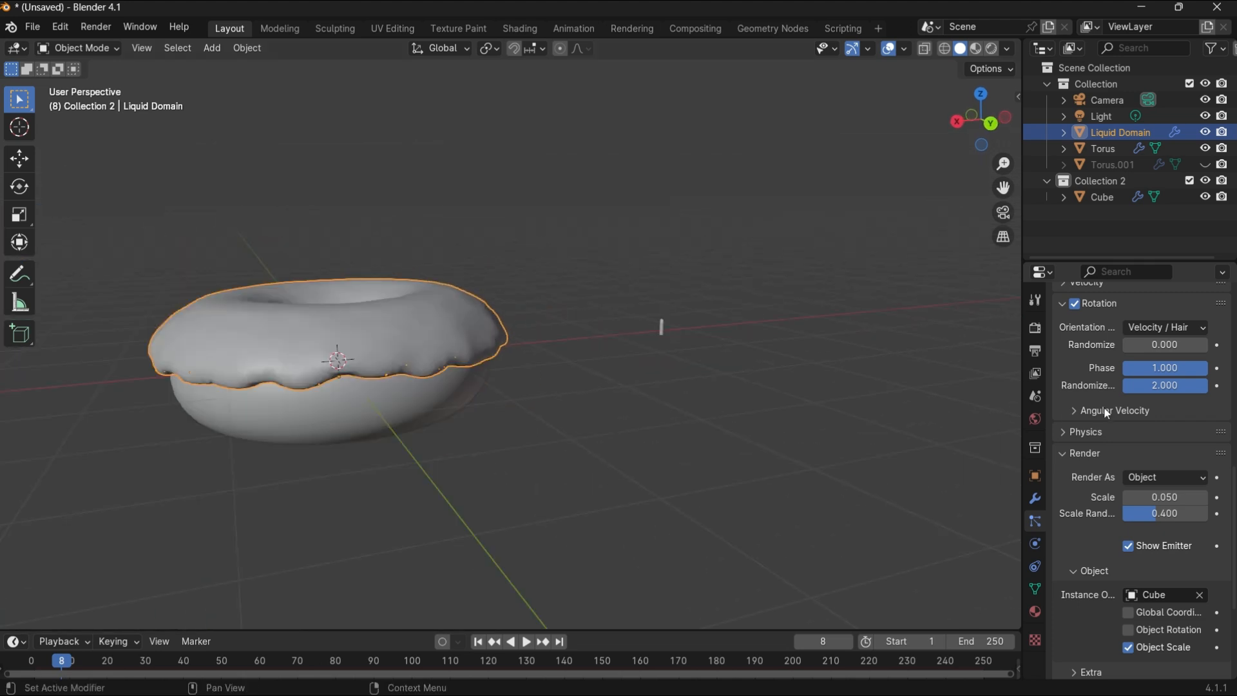
Set the particle number to 1235, then try the Emitter type and return to Hair.
{"action": "scroll", "coordinate": [1158, 416], "scroll_direction": "up", "scroll_amount": 15}
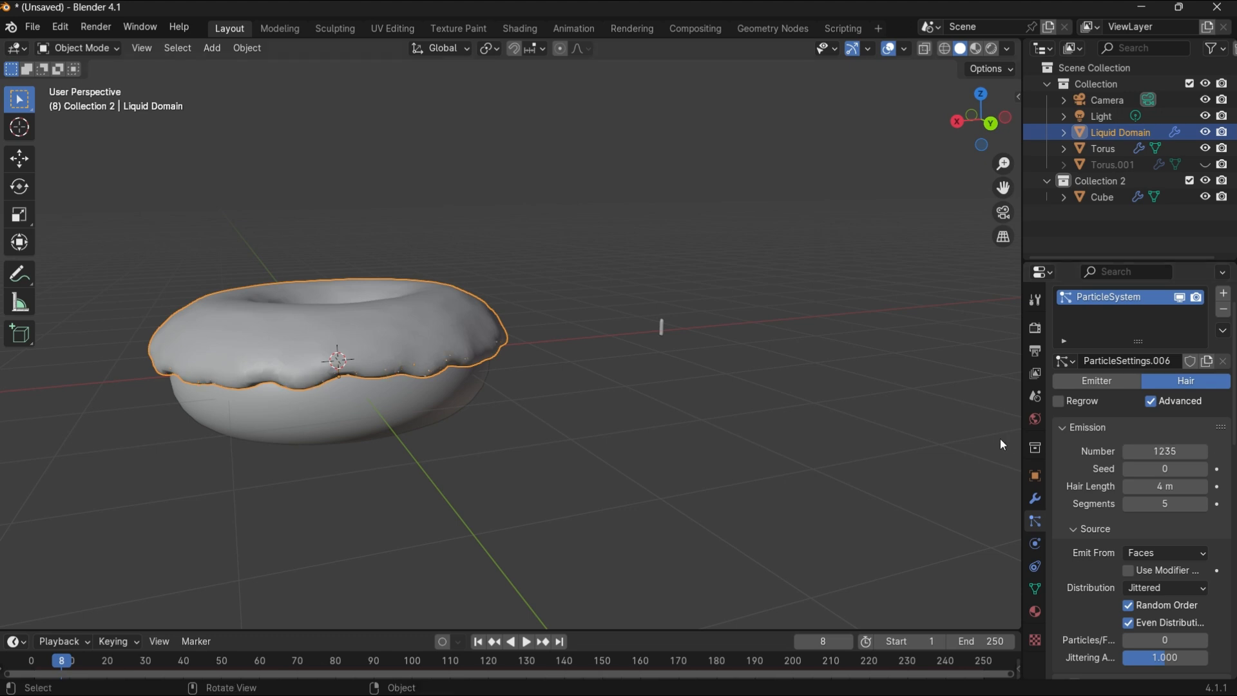
{"action": "left_click", "coordinate": [1167, 405]}
{"action": "left_click", "coordinate": [1108, 383]}
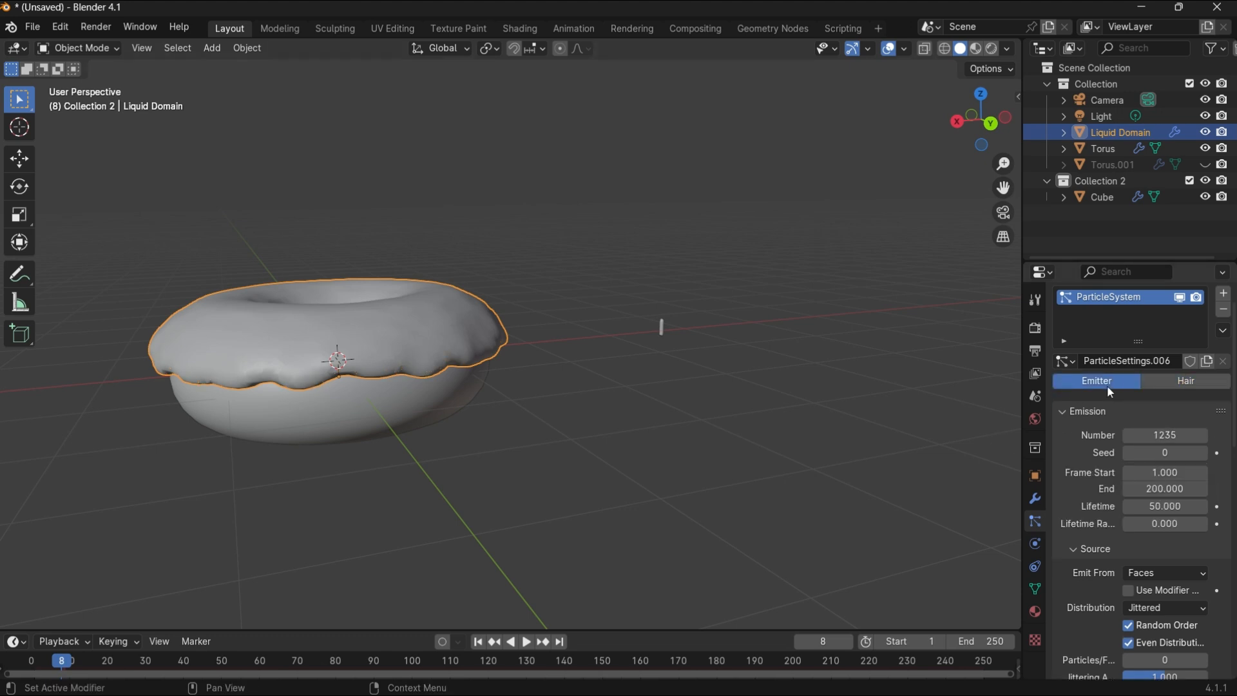
{"action": "left_click", "coordinate": [1173, 384]}
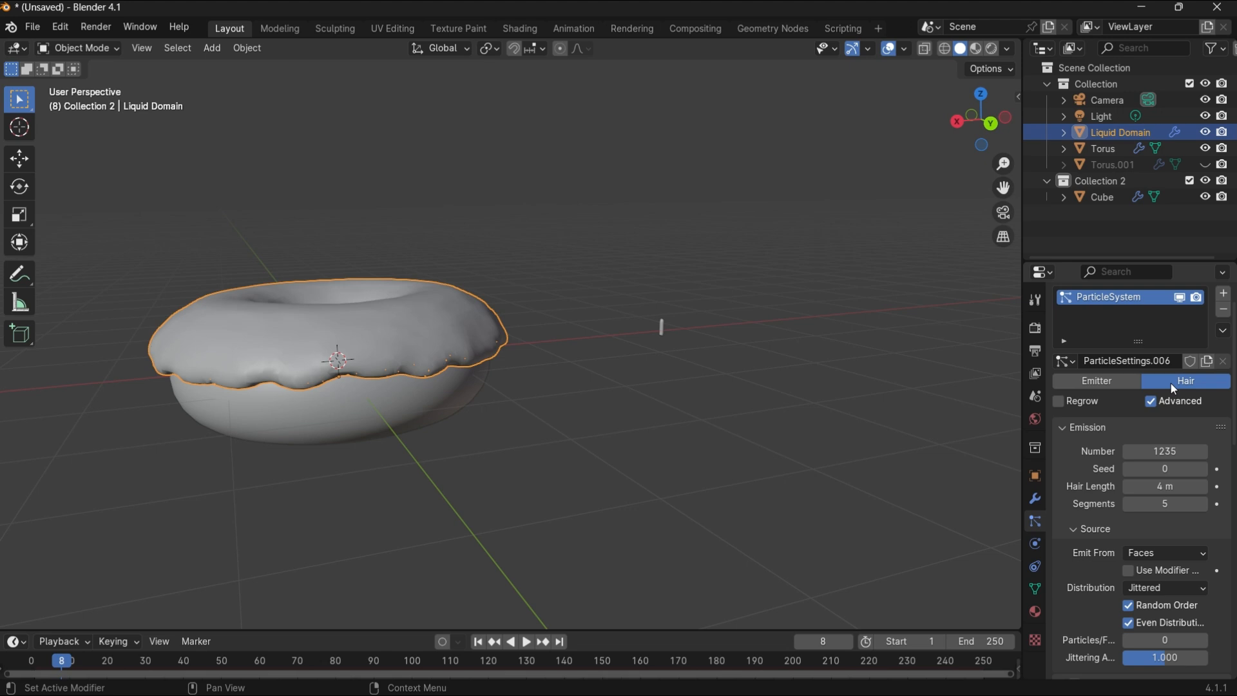
Switch the viewport to Material Preview shading and inspect the sprinkles along the icing's edge.
{"action": "left_click", "coordinate": [992, 49]}
{"action": "left_click", "coordinate": [976, 49]}
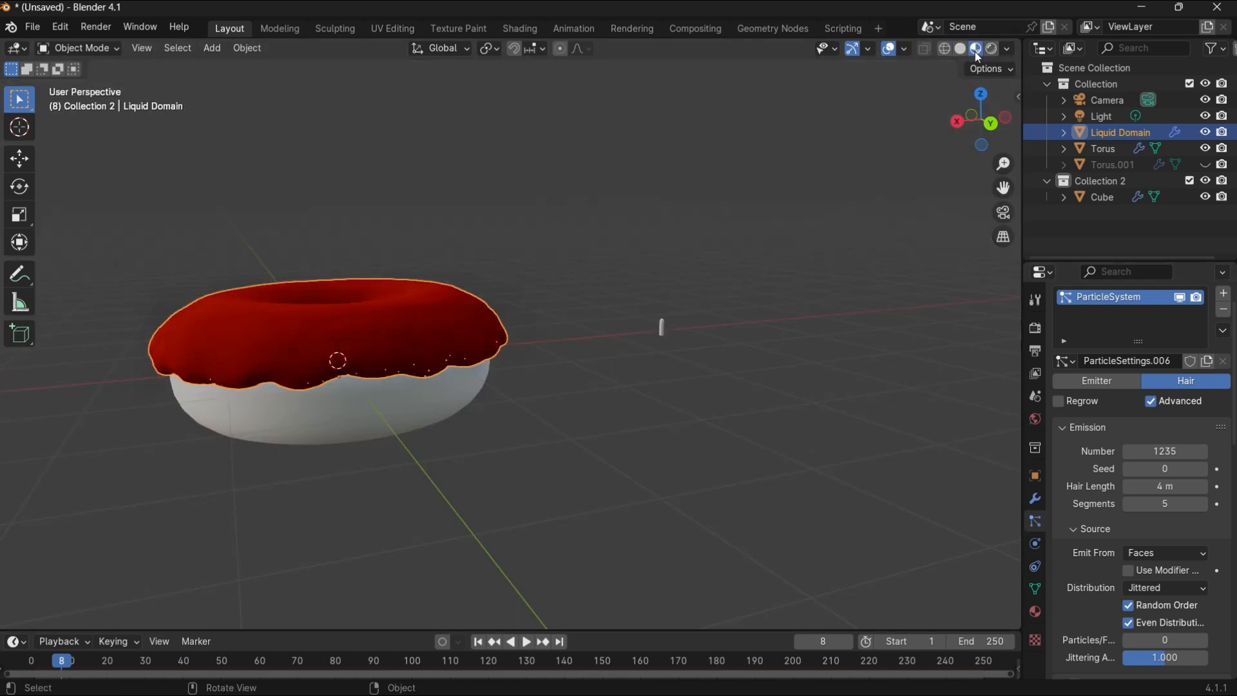
{"action": "left_click", "coordinate": [654, 377]}
{"action": "scroll", "coordinate": [654, 378], "scroll_direction": "up", "scroll_amount": 4}
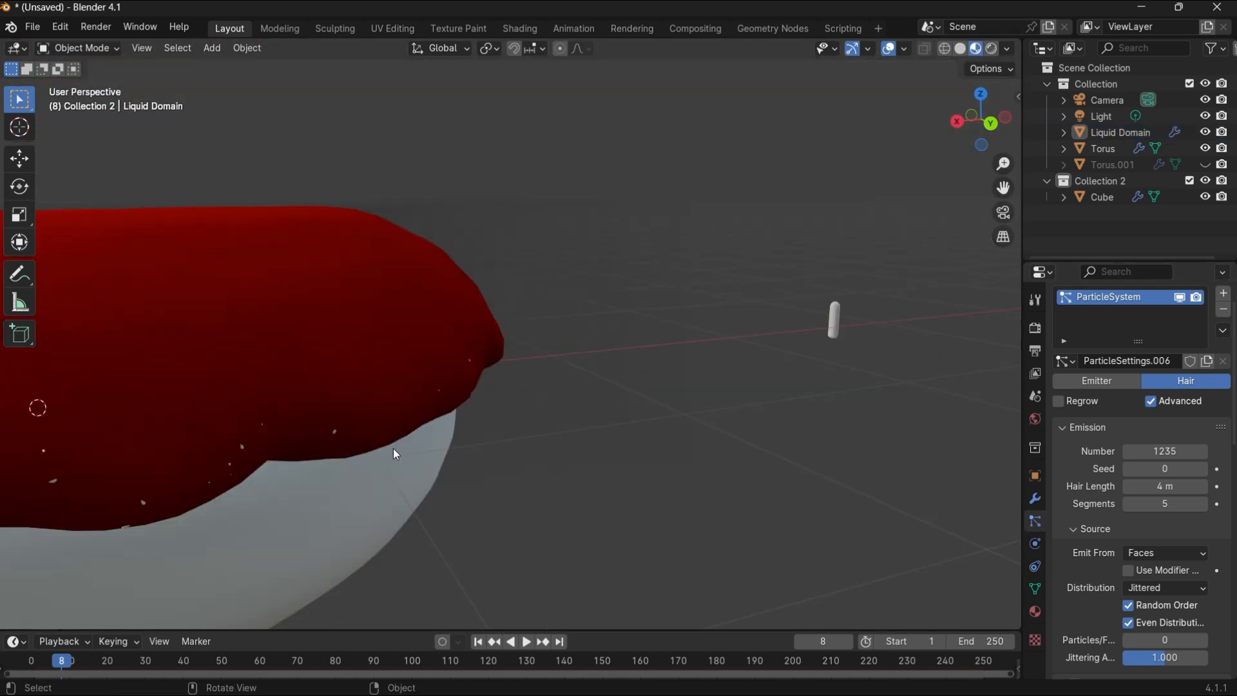
{"action": "scroll", "coordinate": [362, 458], "scroll_direction": "down", "scroll_amount": 4}
{"action": "key", "text": "ctrl+z"}
Scale the sprinkle beside the donut up uniformly to several times its size.
{"action": "middle_click_drag", "start_coordinate": [773, 363], "coordinate": [795, 404]}
{"action": "left_click", "coordinate": [730, 346]}
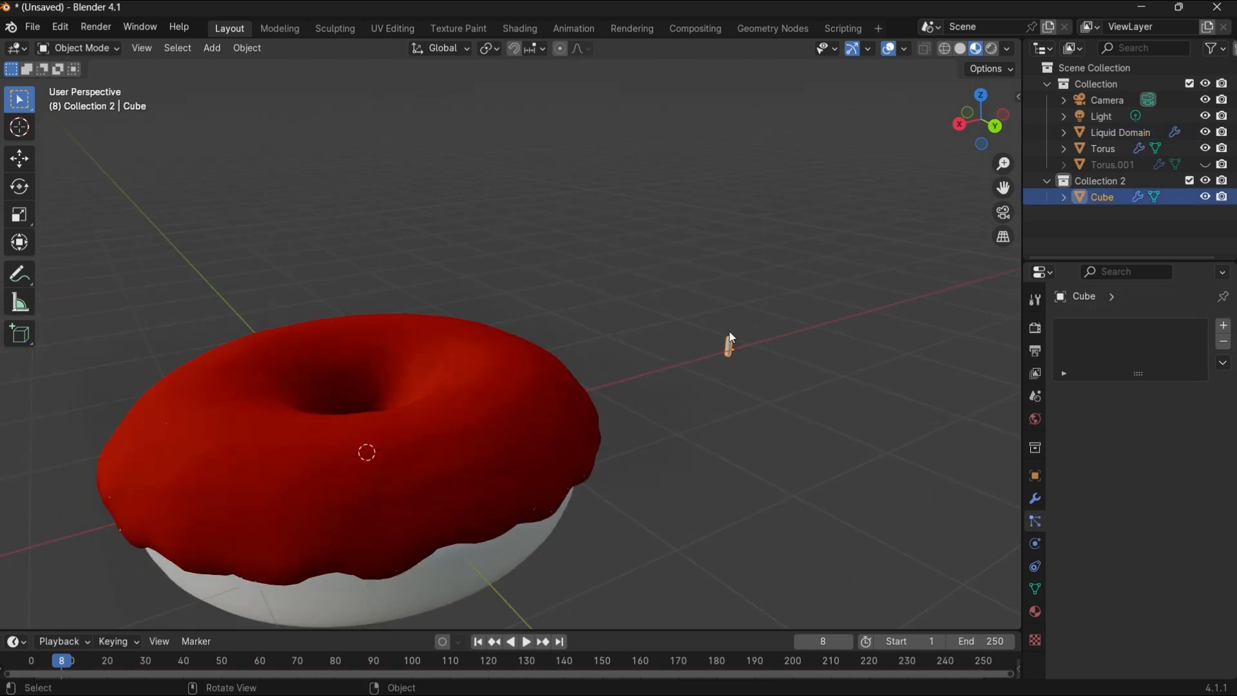
{"action": "key", "text": "s"}
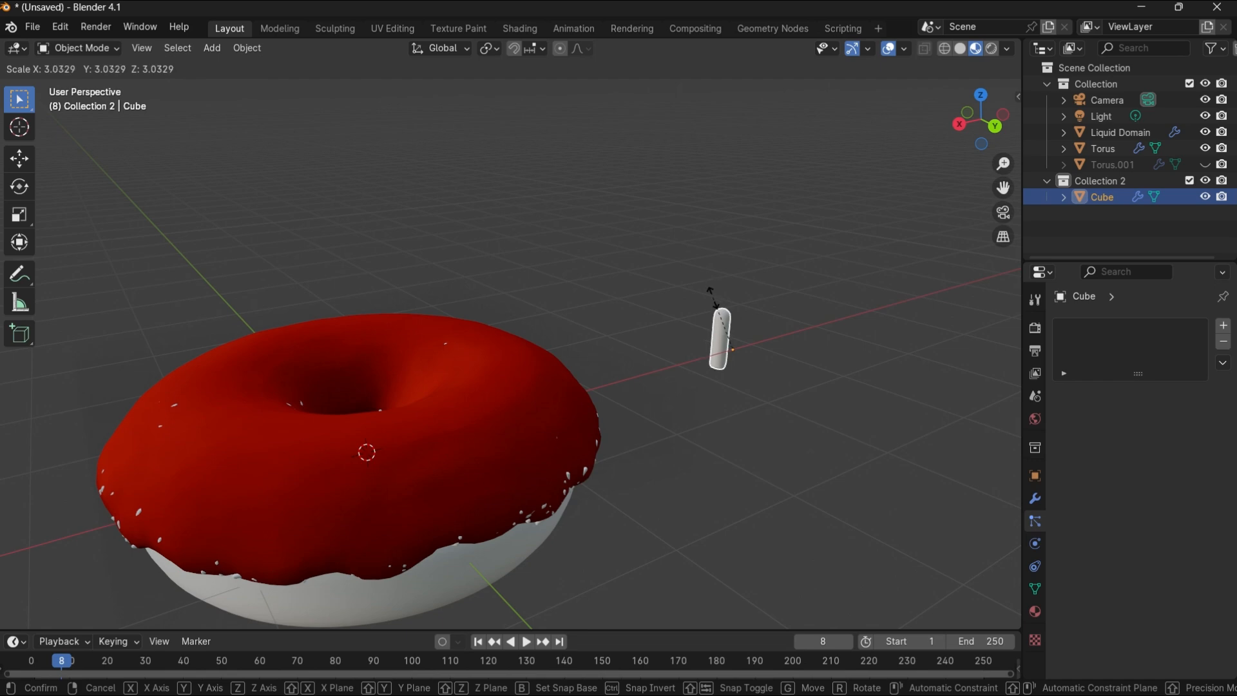
{"action": "left_click", "coordinate": [664, 407]}
Select the icing mesh and set its particle seed to 9.
{"action": "middle_click_drag", "start_coordinate": [646, 450], "coordinate": [505, 408]}
{"action": "left_click", "coordinate": [504, 408]}
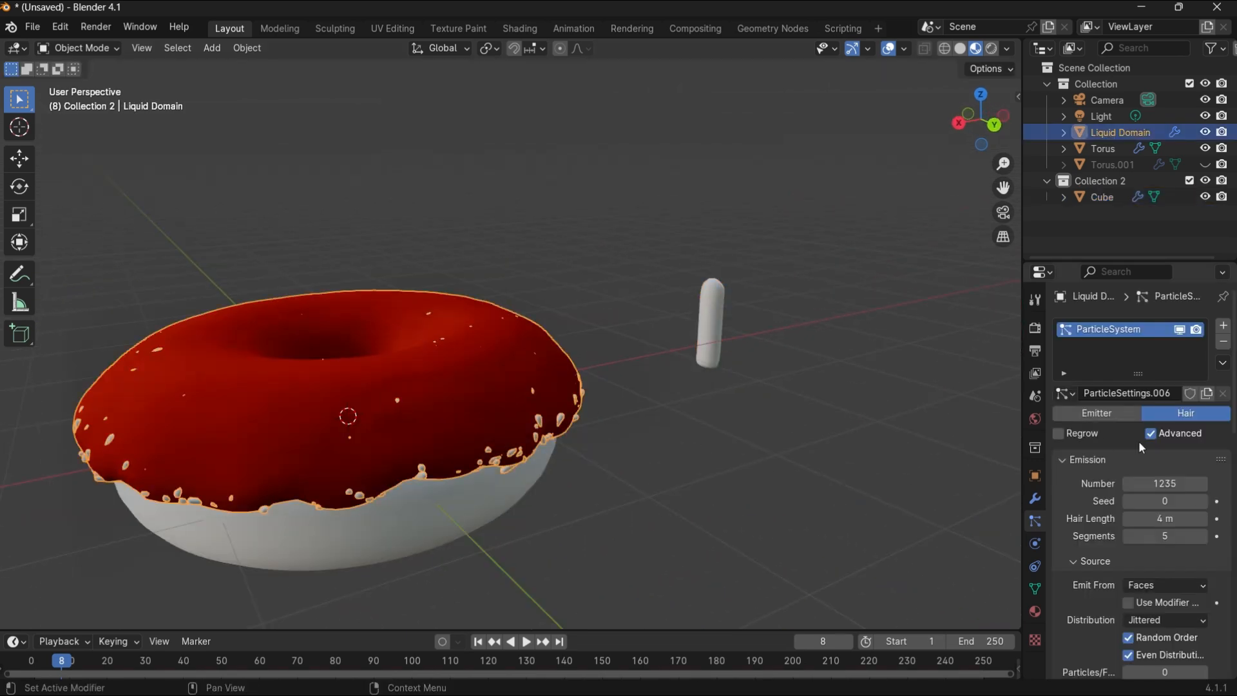
{"action": "scroll", "coordinate": [1146, 419], "scroll_direction": "down", "scroll_amount": 3}
{"action": "left_click_drag", "start_coordinate": [1164, 436], "coordinate": [1203, 440]}
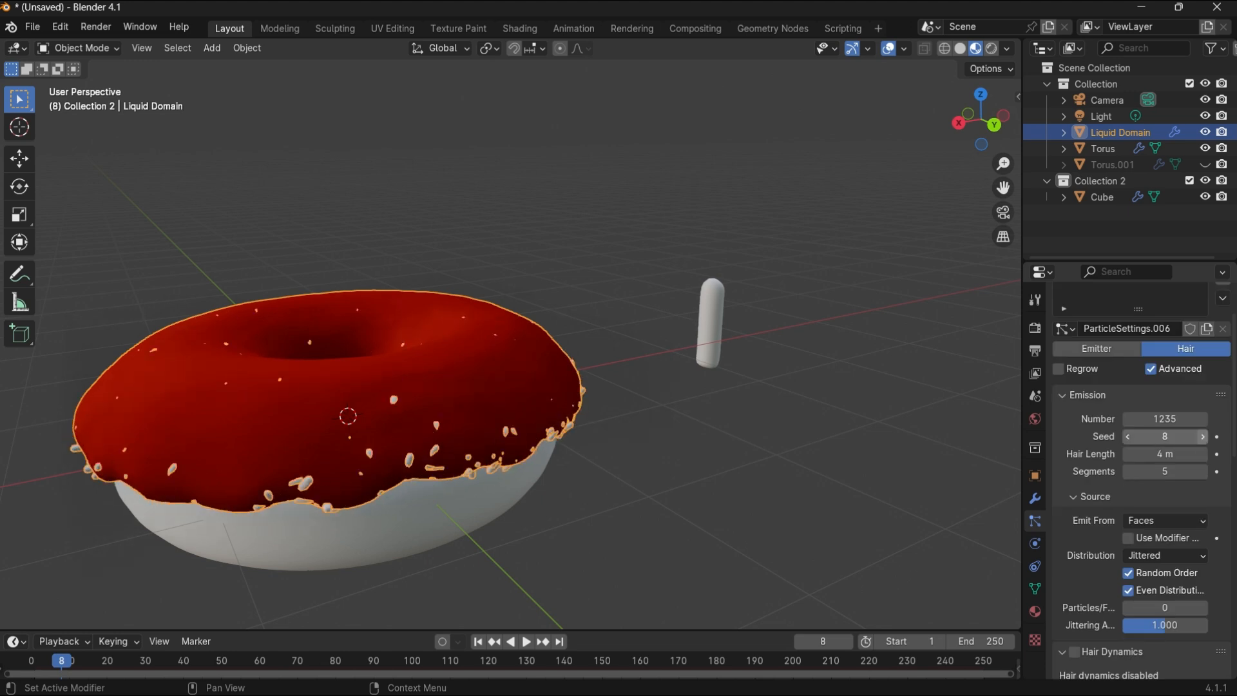
{"action": "left_click", "coordinate": [1202, 437]}
Try other hair lengths for the sprinkle particles and set the length back to 4 m.
{"action": "left_click", "coordinate": [1128, 454]}
{"action": "left_click", "coordinate": [1129, 454]}
{"action": "left_click", "coordinate": [1128, 454]}
{"action": "left_click", "coordinate": [1129, 455]}
{"action": "left_click", "coordinate": [1183, 454]}
{"action": "type", "text": "3.46"}
{"action": "key", "text": "Return"}
{"action": "mouse_move", "coordinate": [1164, 454]}
{"action": "left_mouse_down"}
{"action": "mouse_move", "coordinate": [1211, 454]}
{"action": "mouse_move", "coordinate": [1156, 455]}
{"action": "left_mouse_up"}
{"action": "left_click", "coordinate": [1165, 454]}
{"action": "type", "text": "4"}
{"action": "key", "text": "Return"}
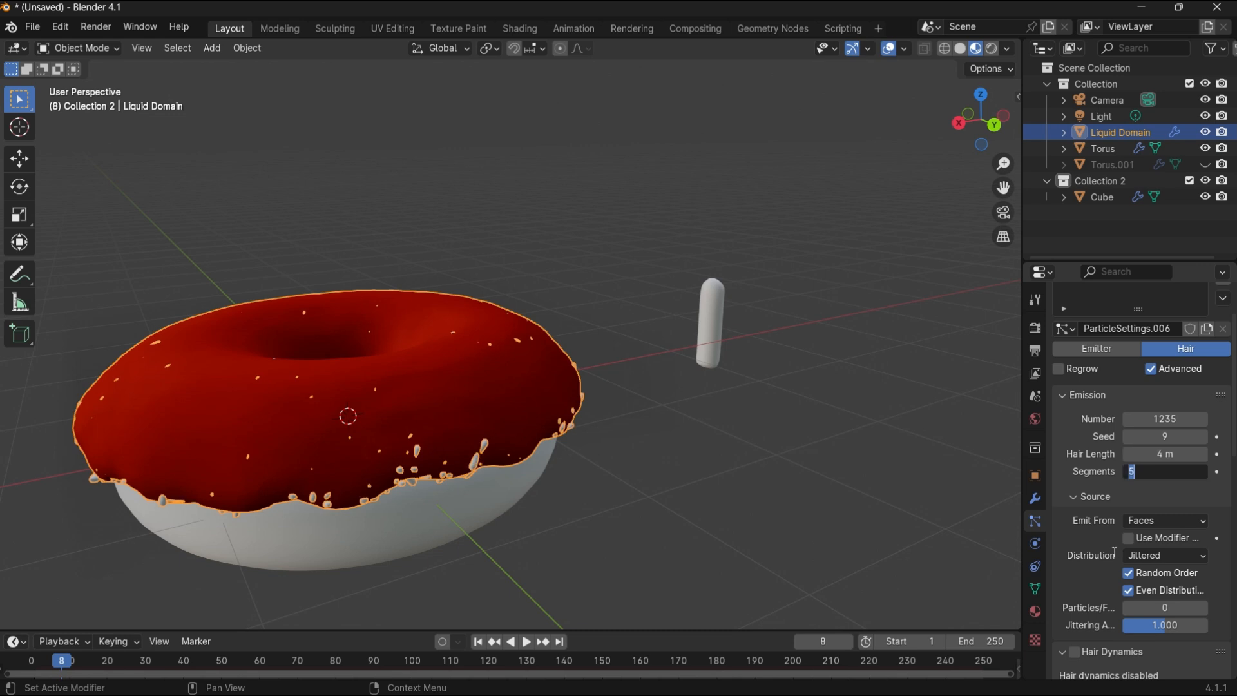
Raise the hair segments to 10 and check the sprinkles from a higher angle.
{"action": "left_click", "coordinate": [1203, 472]}
{"action": "left_click", "coordinate": [1204, 472]}
{"action": "left_click", "coordinate": [1204, 472]}
{"action": "left_click", "coordinate": [1204, 472]}
{"action": "left_click", "coordinate": [1203, 473]}
{"action": "mouse_move", "coordinate": [563, 483]}
{"action": "middle_mouse_down"}
{"action": "mouse_move", "coordinate": [616, 474]}
{"action": "mouse_move", "coordinate": [565, 505]}
{"action": "middle_mouse_up"}
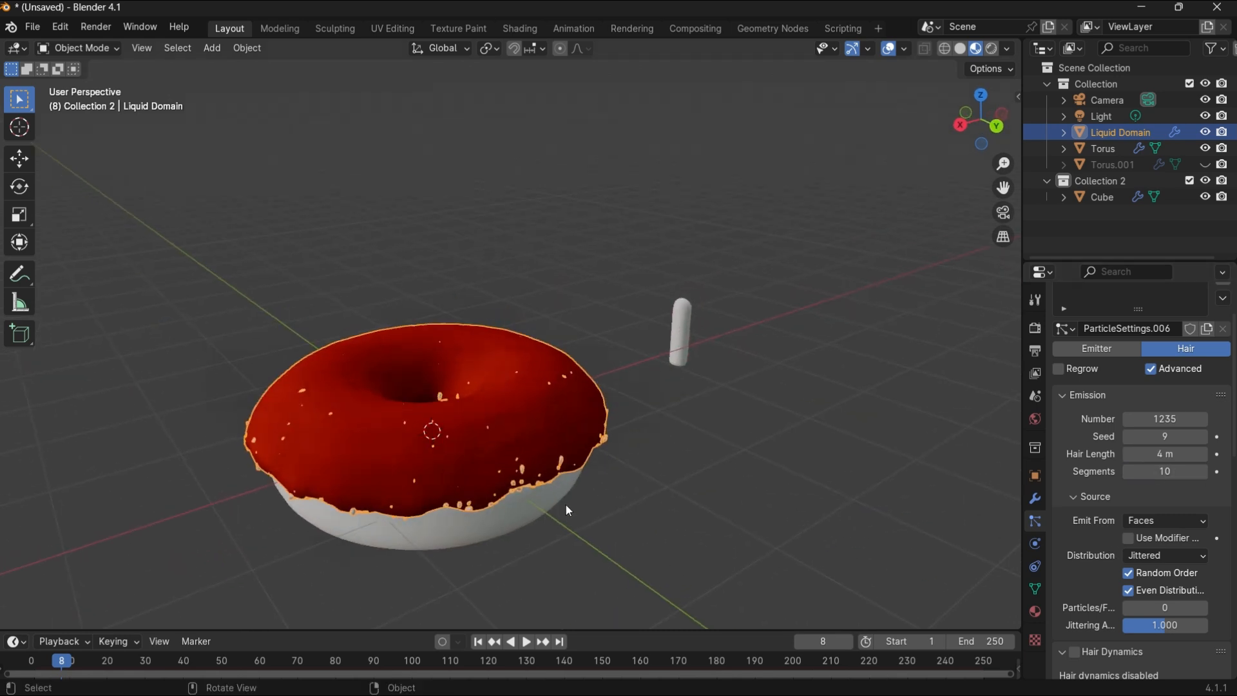
Try emitting the particles from the icing's volume, then from its vertices, and inspect the distribution.
{"action": "left_click", "coordinate": [1145, 522]}
{"action": "left_click", "coordinate": [1153, 574]}
{"action": "left_click", "coordinate": [1147, 522]}
{"action": "left_click", "coordinate": [1150, 557]}
{"action": "left_click", "coordinate": [1150, 522]}
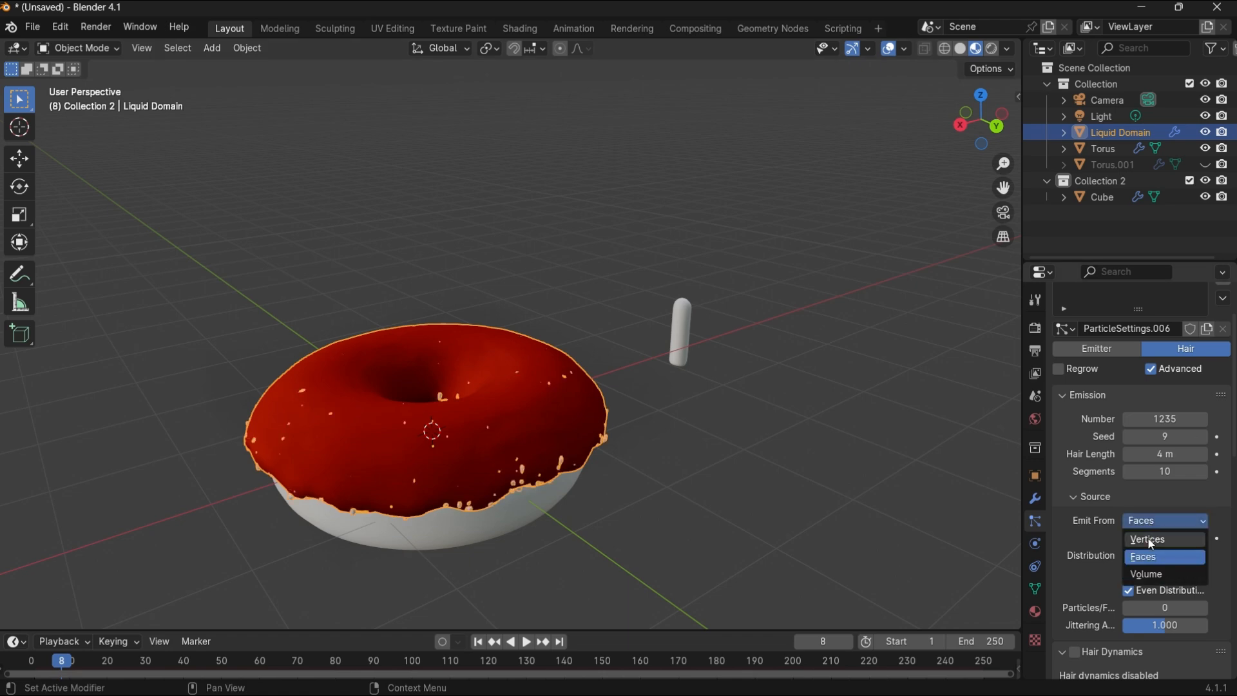
{"action": "left_click", "coordinate": [1151, 541]}
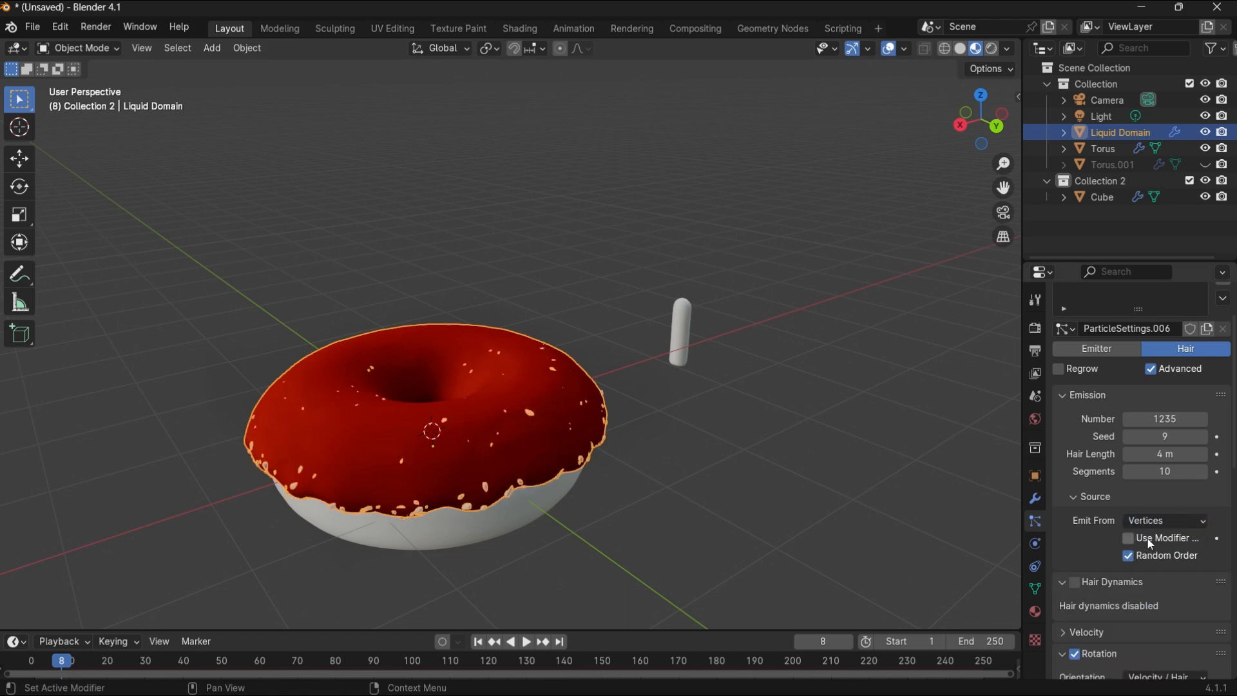
{"action": "left_click", "coordinate": [662, 509]}
{"action": "scroll", "coordinate": [603, 444], "scroll_direction": "up", "scroll_amount": 5}
{"action": "scroll", "coordinate": [602, 399], "scroll_direction": "down", "scroll_amount": 6}
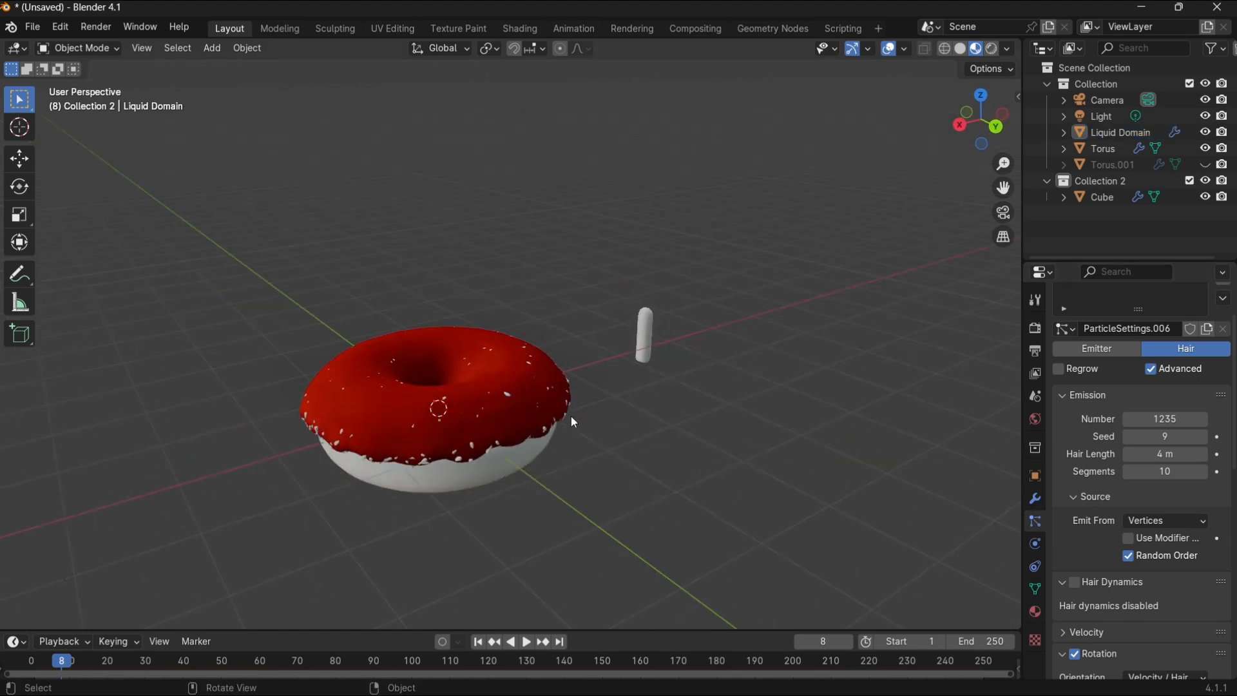
Reselect the icing mesh, set its particles to emit from Faces and collapse the Source settings.
{"action": "left_click", "coordinate": [565, 422]}
{"action": "left_click", "coordinate": [1147, 521]}
{"action": "left_click", "coordinate": [1143, 557]}
{"action": "left_click", "coordinate": [1079, 494]}
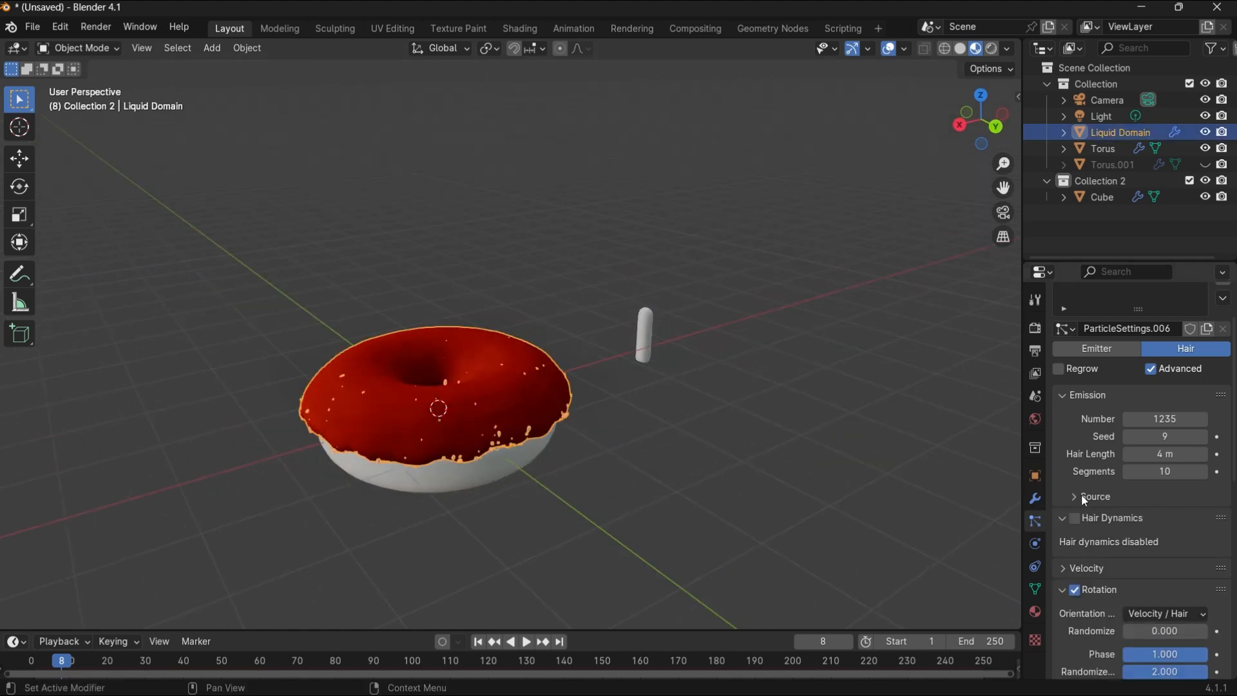
Set the particle rotation's Randomize value to 1 and deselect the icing.
{"action": "scroll", "coordinate": [1082, 484], "scroll_direction": "down", "scroll_amount": 4}
{"action": "scroll", "coordinate": [1091, 451], "scroll_direction": "down", "scroll_amount": 1}
{"action": "left_click_drag", "start_coordinate": [1146, 507], "coordinate": [1201, 508]}
{"action": "left_click", "coordinate": [1015, 500]}
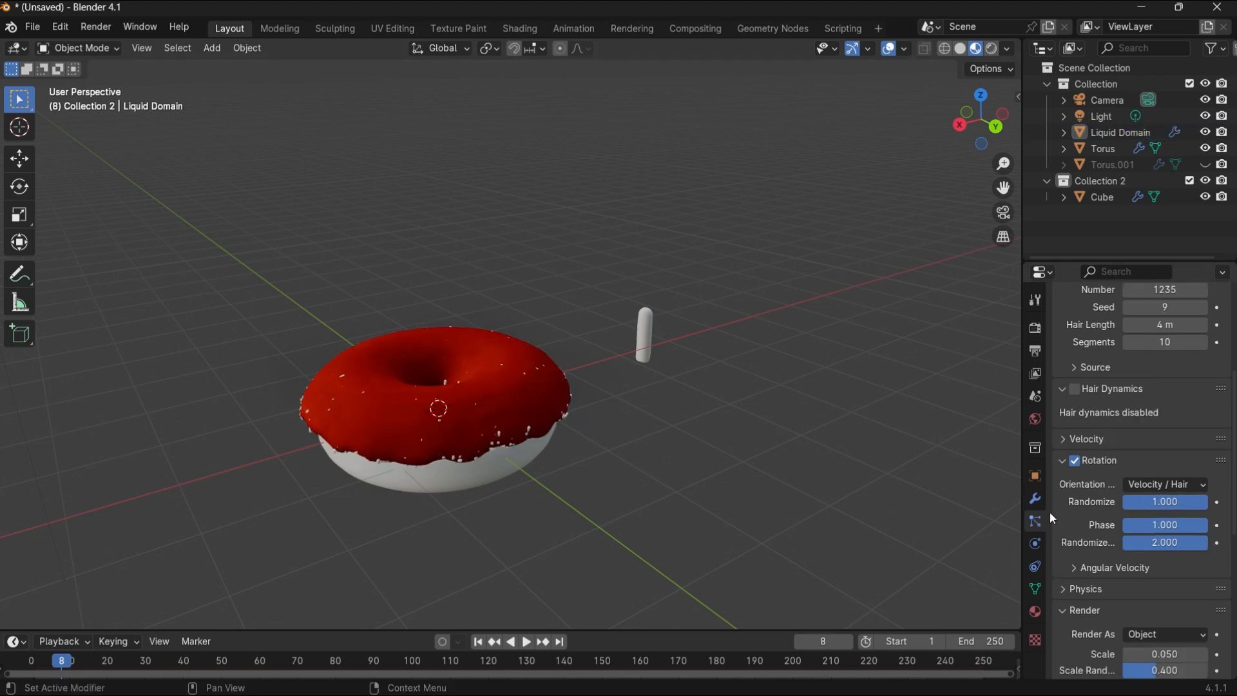
Set the scale randomness to 0.624 and enable Object Rotation for the sprinkle instances.
{"action": "scroll", "coordinate": [1133, 548], "scroll_direction": "down", "scroll_amount": 3}
{"action": "left_click_drag", "start_coordinate": [1157, 573], "coordinate": [1207, 573]}
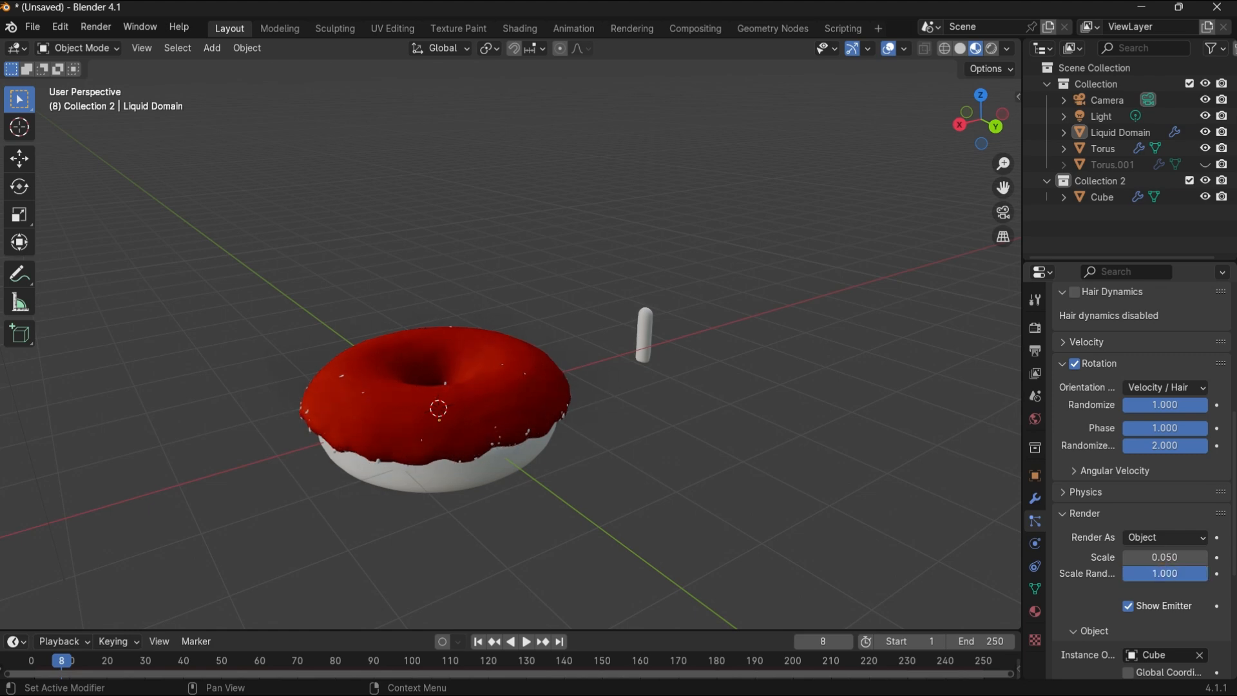
{"action": "left_click", "coordinate": [1128, 606]}
{"action": "scroll", "coordinate": [1125, 579], "scroll_direction": "down", "scroll_amount": 4}
{"action": "left_click", "coordinate": [1128, 561]}
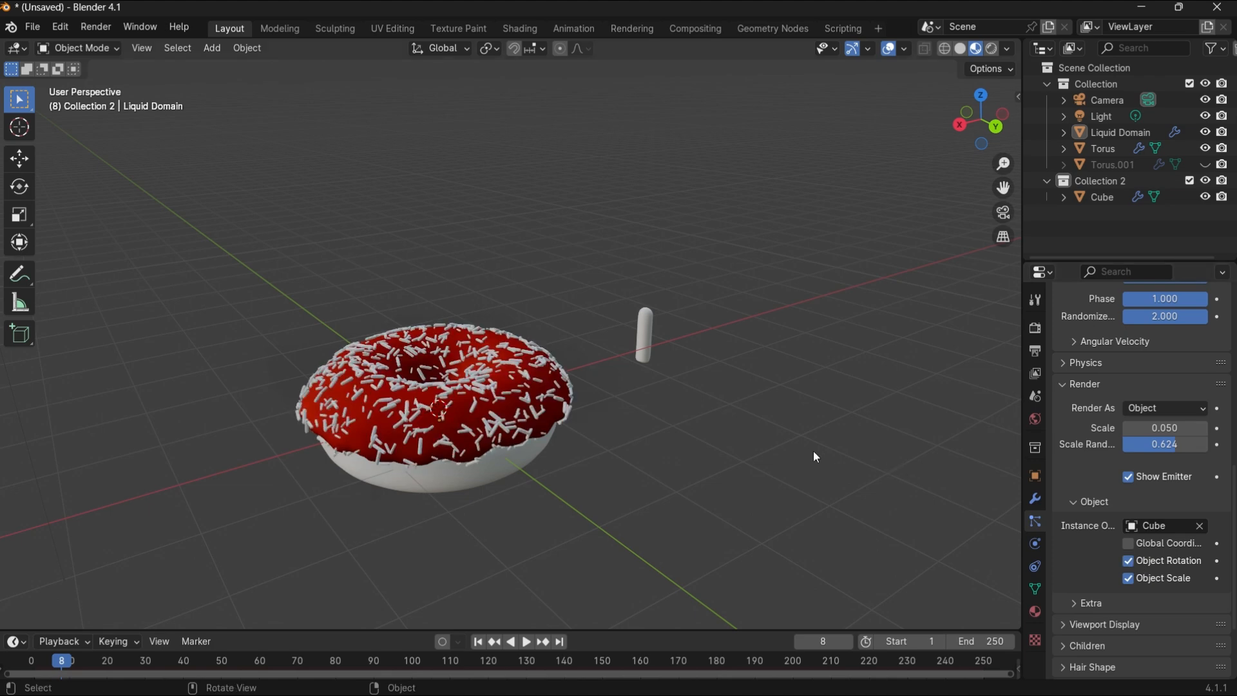
Inspect the sprinkles up close and set the rotation's Randomize value to 0.
{"action": "scroll", "coordinate": [456, 423], "scroll_direction": "up", "scroll_amount": 5}
{"action": "scroll", "coordinate": [456, 424], "scroll_direction": "down", "scroll_amount": 3}
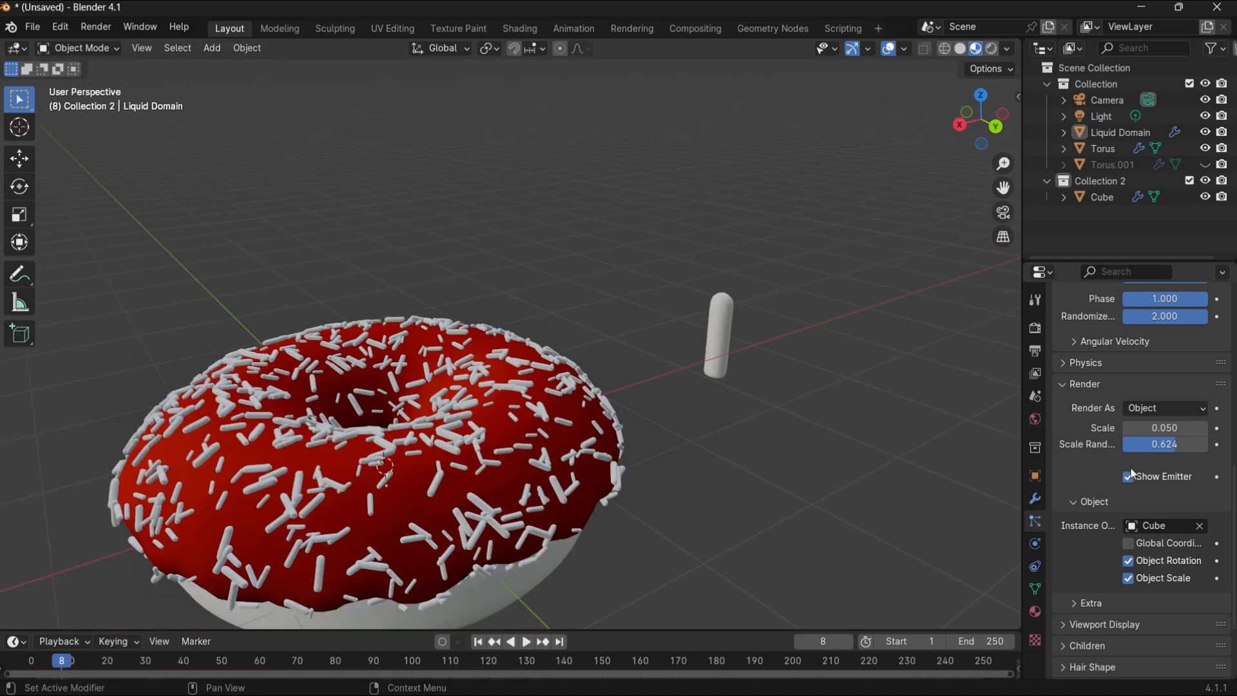
{"action": "scroll", "coordinate": [1159, 447], "scroll_direction": "up", "scroll_amount": 10}
{"action": "scroll", "coordinate": [1157, 408], "scroll_direction": "down", "scroll_amount": 6}
{"action": "left_click_drag", "start_coordinate": [1149, 505], "coordinate": [1108, 505]}
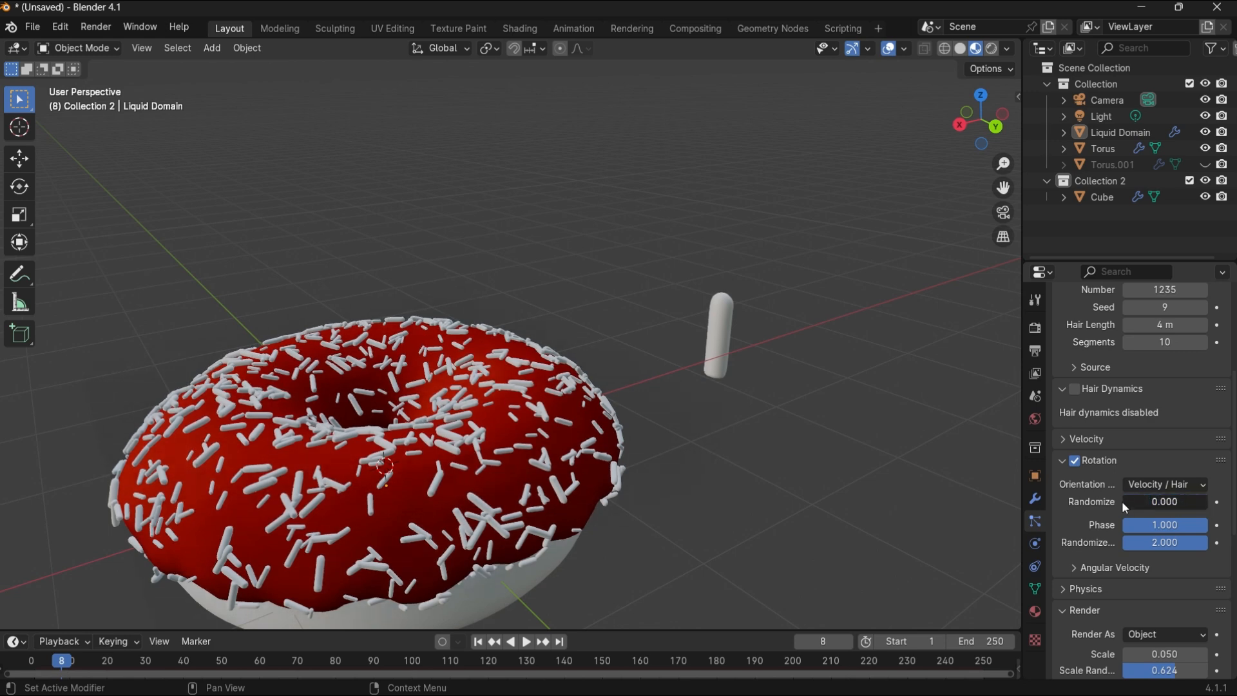
Try Global Coordinates for the sprinkle instances and switch the option off again.
{"action": "scroll", "coordinate": [1143, 509], "scroll_direction": "down", "scroll_amount": 3}
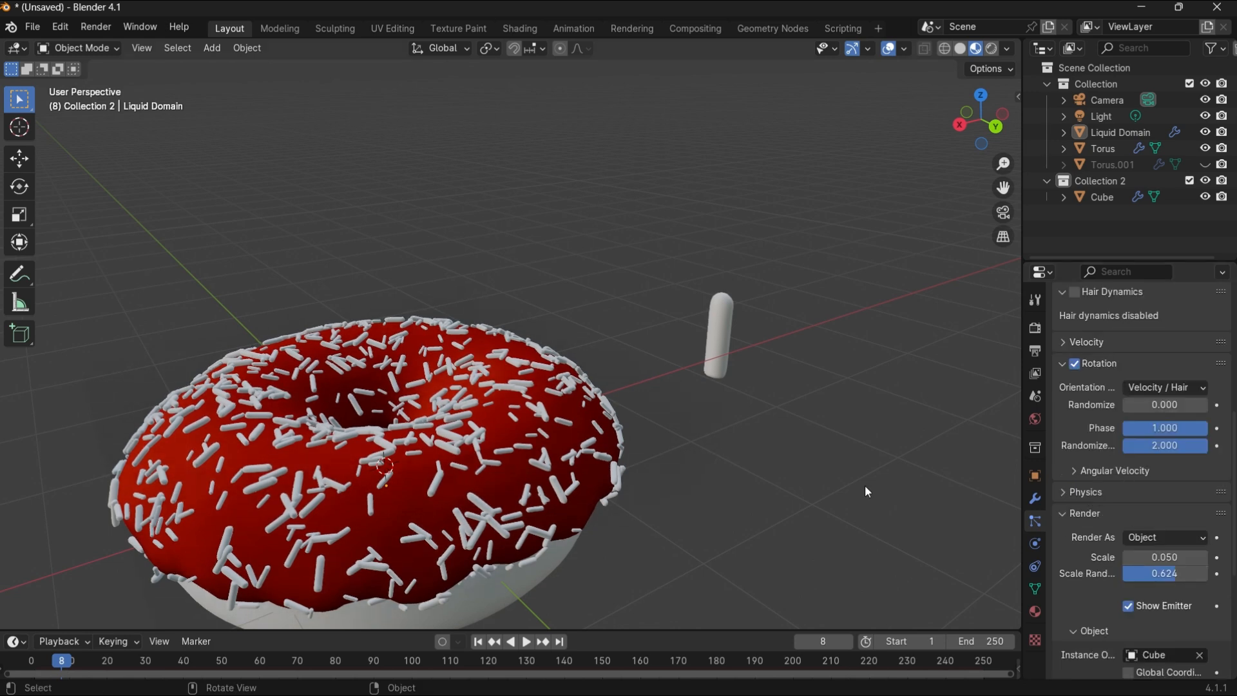
{"action": "scroll", "coordinate": [1098, 504], "scroll_direction": "down", "scroll_amount": 4}
{"action": "left_click", "coordinate": [1128, 542]}
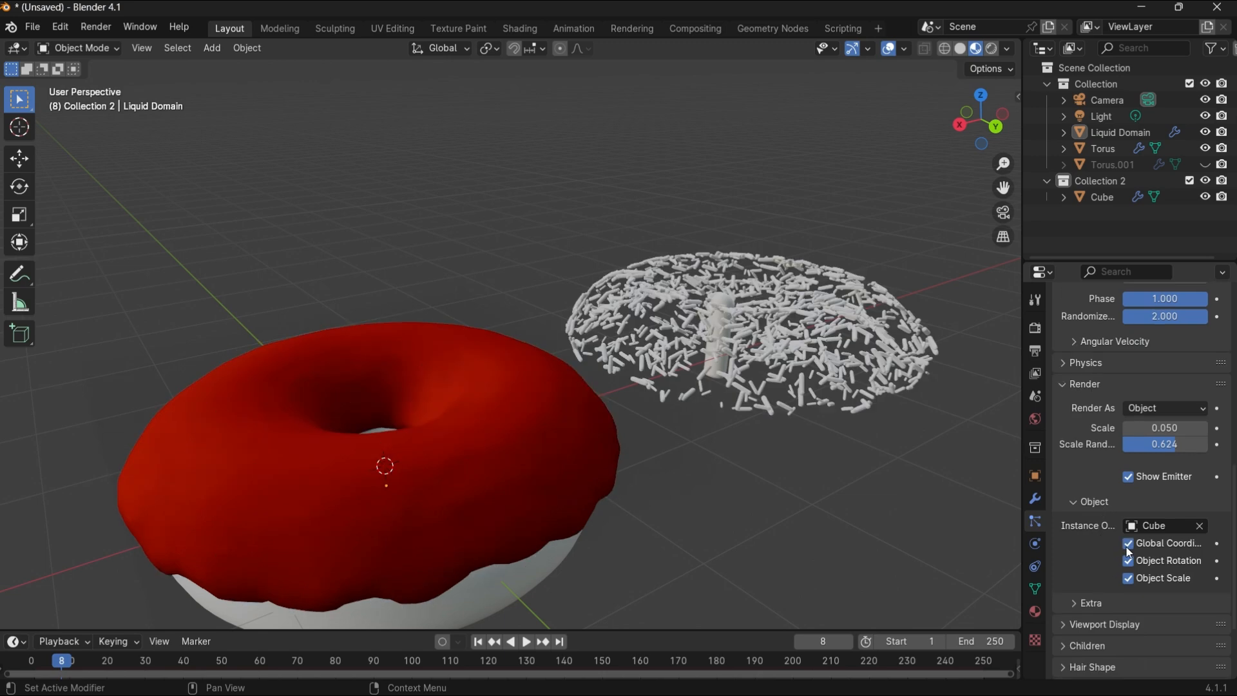
{"action": "left_click", "coordinate": [1128, 544]}
Set the particle number to 1000 and the seed to 6.
{"action": "scroll", "coordinate": [1138, 502], "scroll_direction": "up", "scroll_amount": 5}
{"action": "scroll", "coordinate": [1165, 465], "scroll_direction": "up", "scroll_amount": 6}
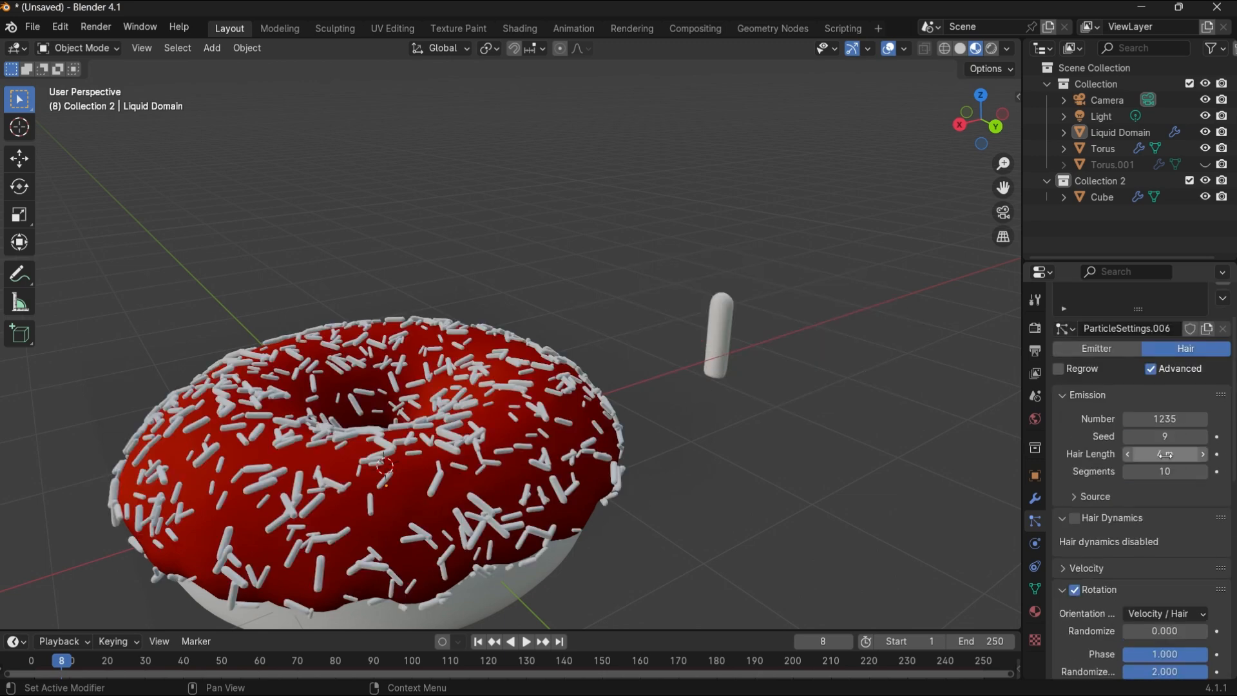
{"action": "left_click_drag", "start_coordinate": [1167, 419], "coordinate": [1178, 419]}
{"action": "left_click", "coordinate": [1179, 419]}
{"action": "type", "text": "1000"}
{"action": "key", "text": "Tab"}
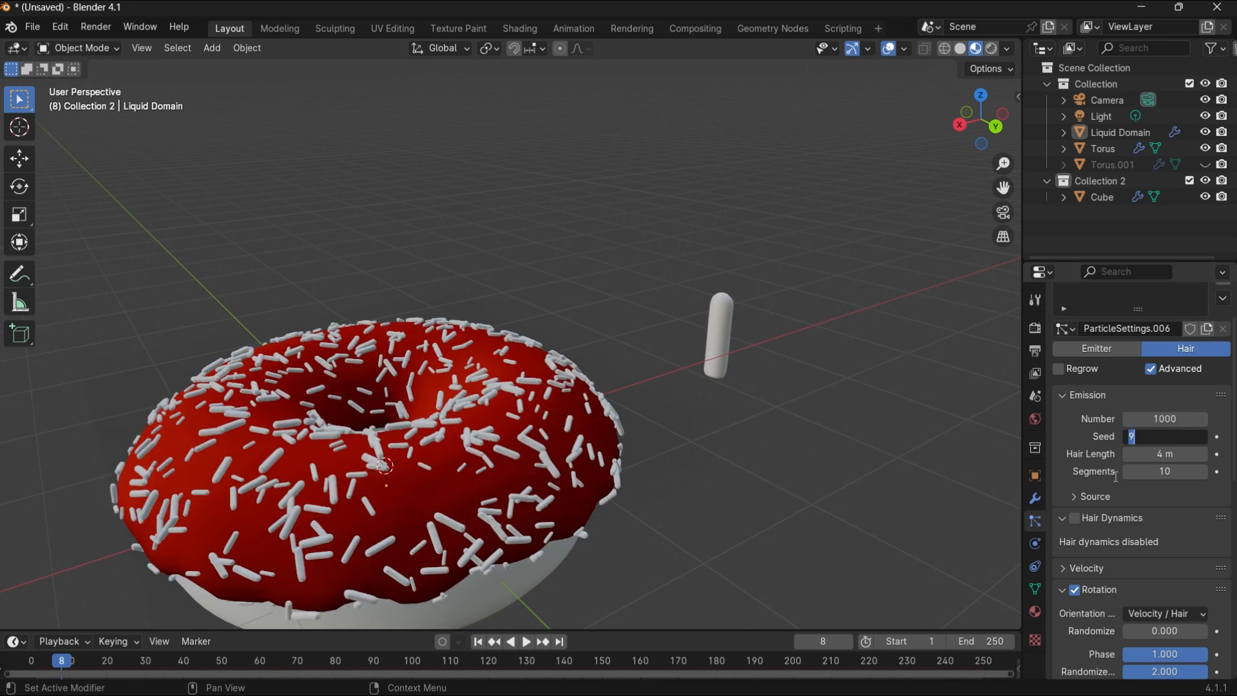
{"action": "type", "text": "7"}
{"action": "key", "text": "Return"}
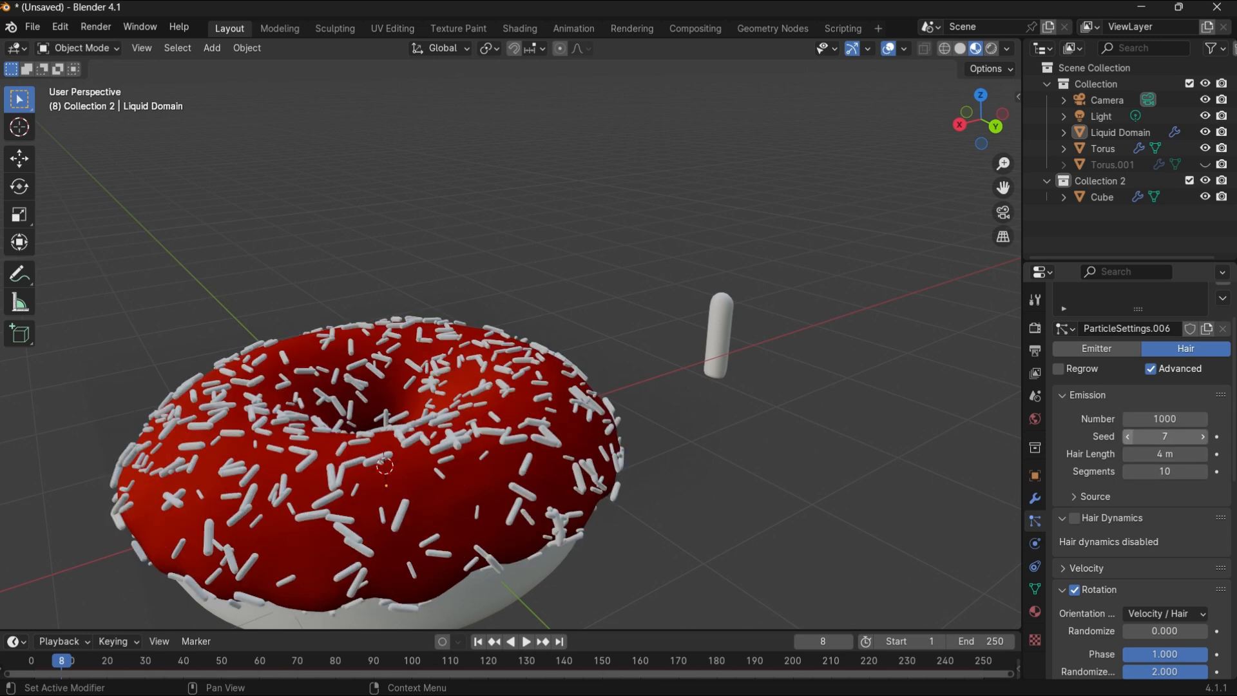
{"action": "left_click", "coordinate": [1127, 436]}
Reduce the hair segments to 2.
{"action": "left_click", "coordinate": [1164, 472]}
{"action": "type", "text": "4"}
{"action": "key", "text": "Return"}
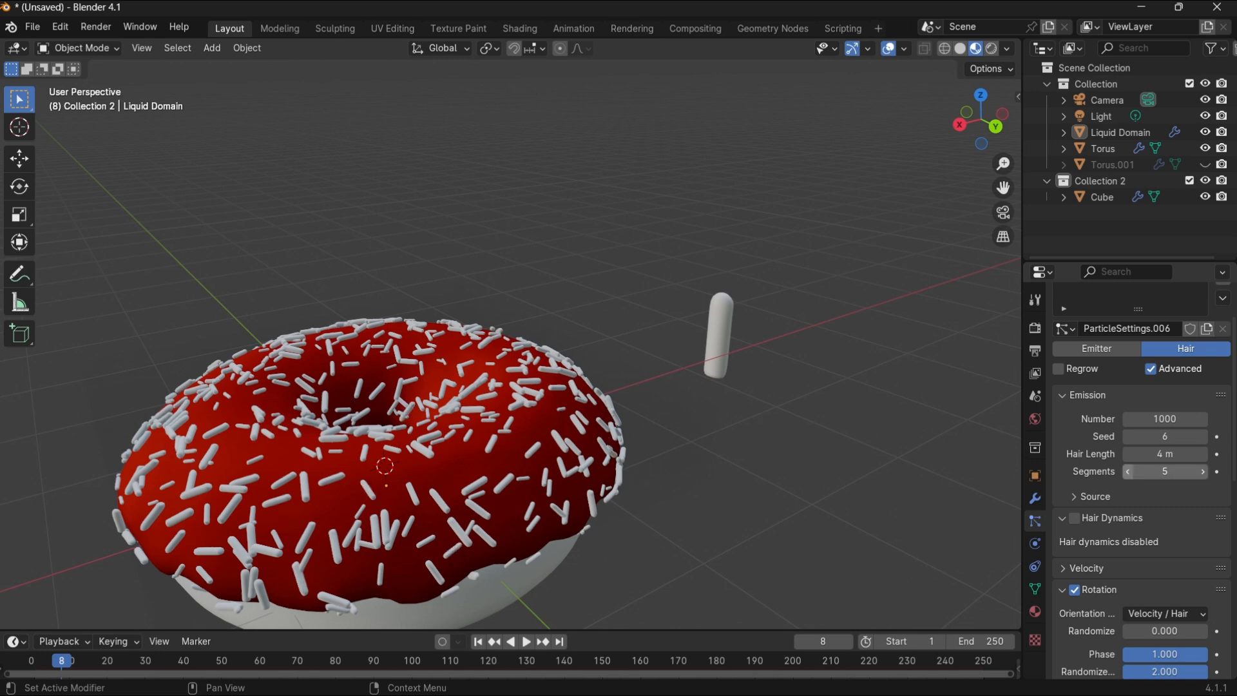
{"action": "left_click", "coordinate": [1127, 471]}
{"action": "left_click", "coordinate": [1127, 472]}
Lower the hair length to 3.82 m and the seed to 4.
{"action": "left_click", "coordinate": [1127, 454]}
{"action": "left_click", "coordinate": [1127, 454]}
{"action": "left_click", "coordinate": [1127, 454]}
{"action": "left_click", "coordinate": [1127, 454]}
{"action": "left_click", "coordinate": [1127, 454]}
{"action": "left_click", "coordinate": [1127, 454]}
{"action": "left_click", "coordinate": [1127, 454]}
{"action": "left_click", "coordinate": [1127, 454]}
{"action": "left_click", "coordinate": [1126, 454]}
{"action": "left_click", "coordinate": [1126, 455]}
{"action": "left_click", "coordinate": [1126, 454]}
{"action": "left_click", "coordinate": [1126, 454]}
{"action": "left_click", "coordinate": [1126, 454]}
{"action": "left_click", "coordinate": [1126, 454]}
{"action": "left_click", "coordinate": [1126, 454]}
{"action": "left_click", "coordinate": [1126, 454]}
{"action": "left_click", "coordinate": [1127, 437]}
{"action": "left_click", "coordinate": [1127, 436]}
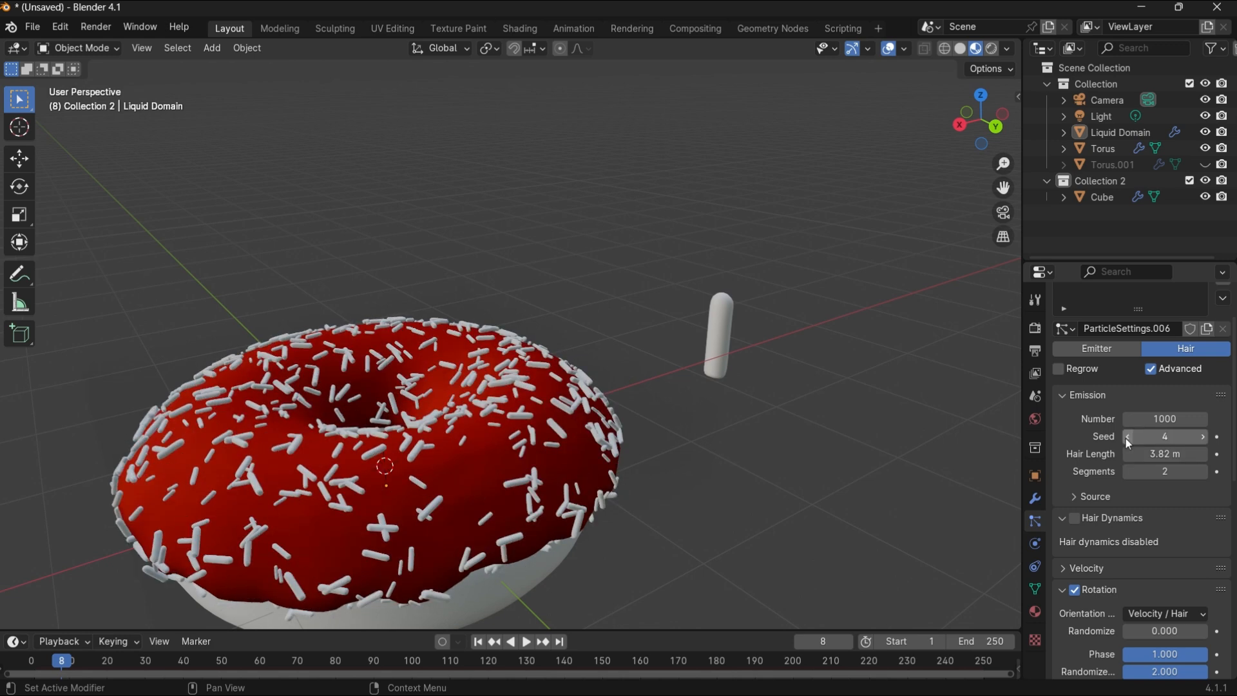
Set the hair length to 4 m and increase the scale randomness of the sprinkle instances.
{"action": "left_click", "coordinate": [1159, 454]}
{"action": "type", "text": "3"}
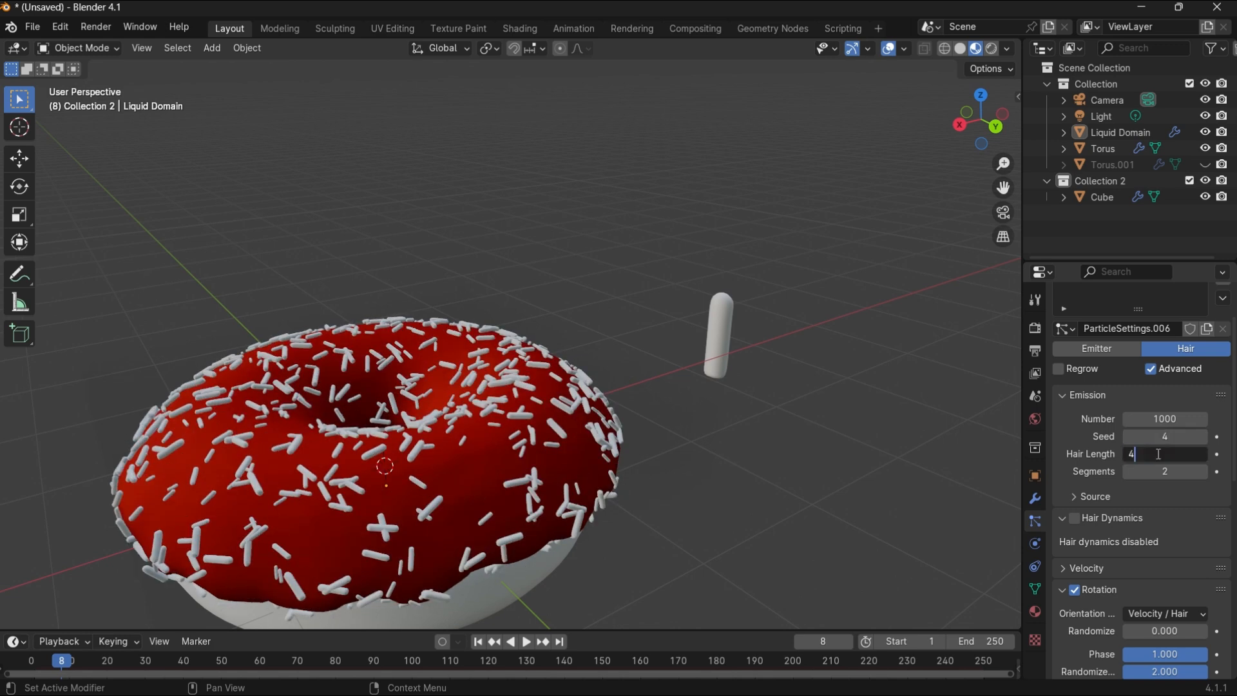
{"action": "key", "text": "Tab"}
{"action": "left_click", "coordinate": [1095, 497]}
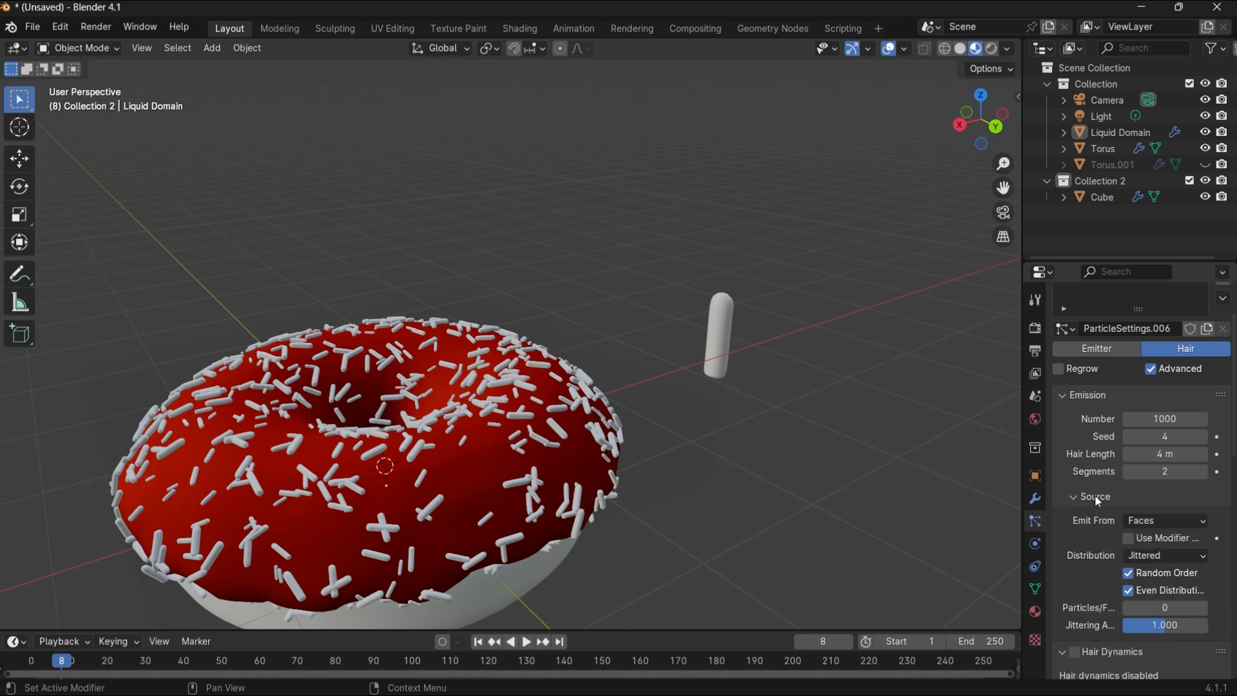
{"action": "left_click", "coordinate": [1095, 494]}
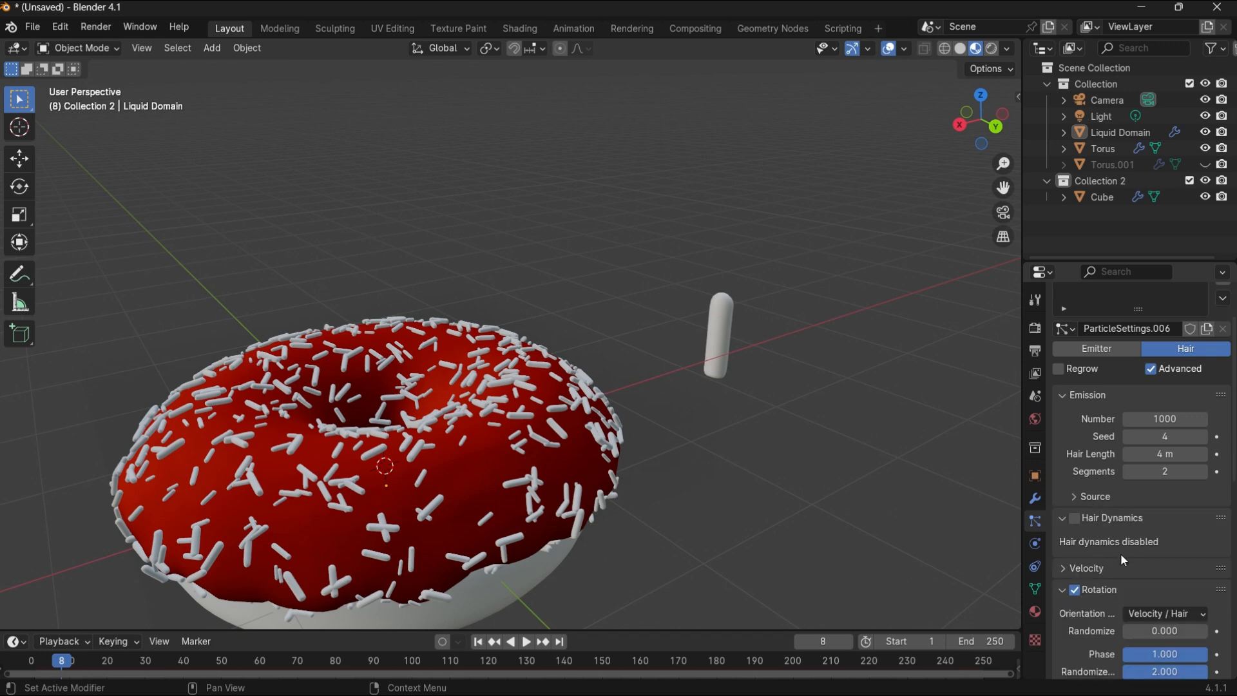
{"action": "scroll", "coordinate": [1119, 549], "scroll_direction": "down", "scroll_amount": 8}
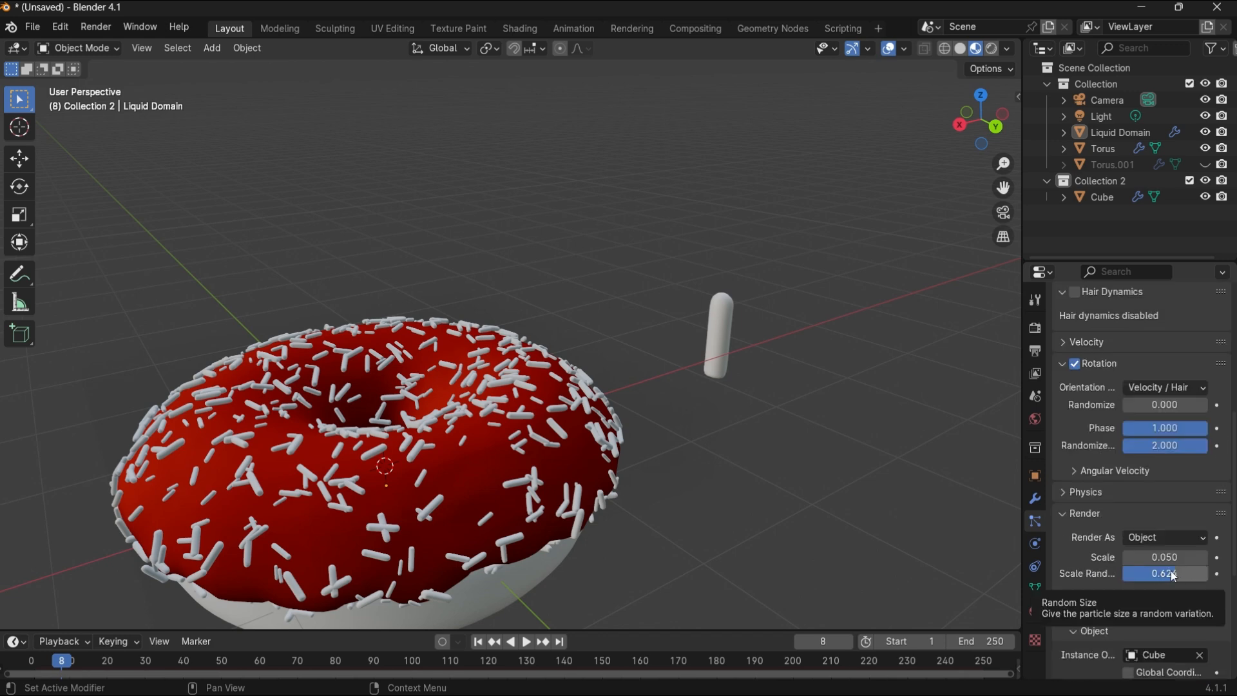
{"action": "left_click_drag", "start_coordinate": [1170, 571], "coordinate": [1208, 571]}
Scale the standalone sprinkle object down slightly so its instances on the icing shrink.
{"action": "middle_click_drag", "start_coordinate": [704, 500], "coordinate": [697, 471]}
{"action": "left_click", "coordinate": [706, 326]}
{"action": "key", "text": "s"}
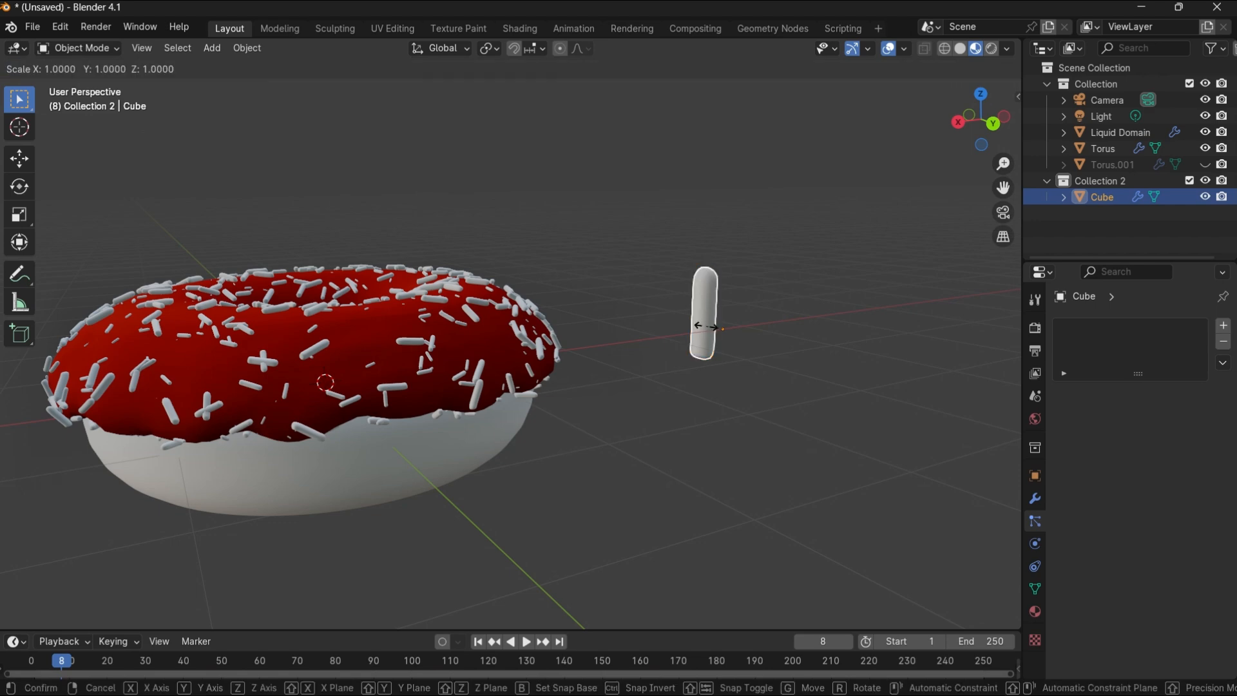
{"action": "left_click", "coordinate": [710, 332]}
{"action": "mouse_move", "coordinate": [670, 454]}
{"action": "middle_mouse_down"}
{"action": "mouse_move", "coordinate": [722, 473]}
{"action": "mouse_move", "coordinate": [686, 465]}
{"action": "middle_mouse_up"}
{"action": "left_click", "coordinate": [775, 431]}
{"action": "mouse_move", "coordinate": [774, 432]}
{"action": "middle_mouse_down"}
{"action": "mouse_move", "coordinate": [720, 509]}
{"action": "mouse_move", "coordinate": [812, 508]}
{"action": "mouse_move", "coordinate": [591, 488]}
{"action": "mouse_move", "coordinate": [688, 493]}
{"action": "mouse_move", "coordinate": [670, 419]}
{"action": "middle_mouse_up"}
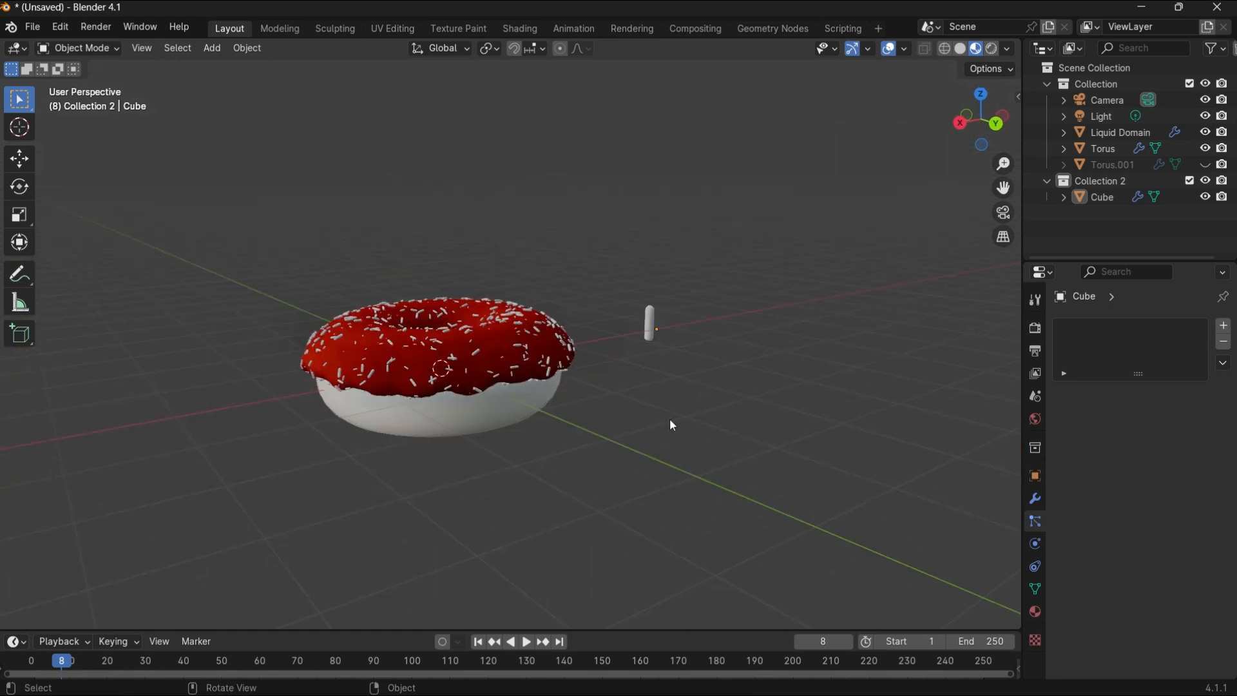
Switch to the Shading workspace and create a new material for the sprinkle object.
{"action": "left_click", "coordinate": [516, 28]}
{"action": "scroll", "coordinate": [593, 290], "scroll_direction": "down", "scroll_amount": 2}
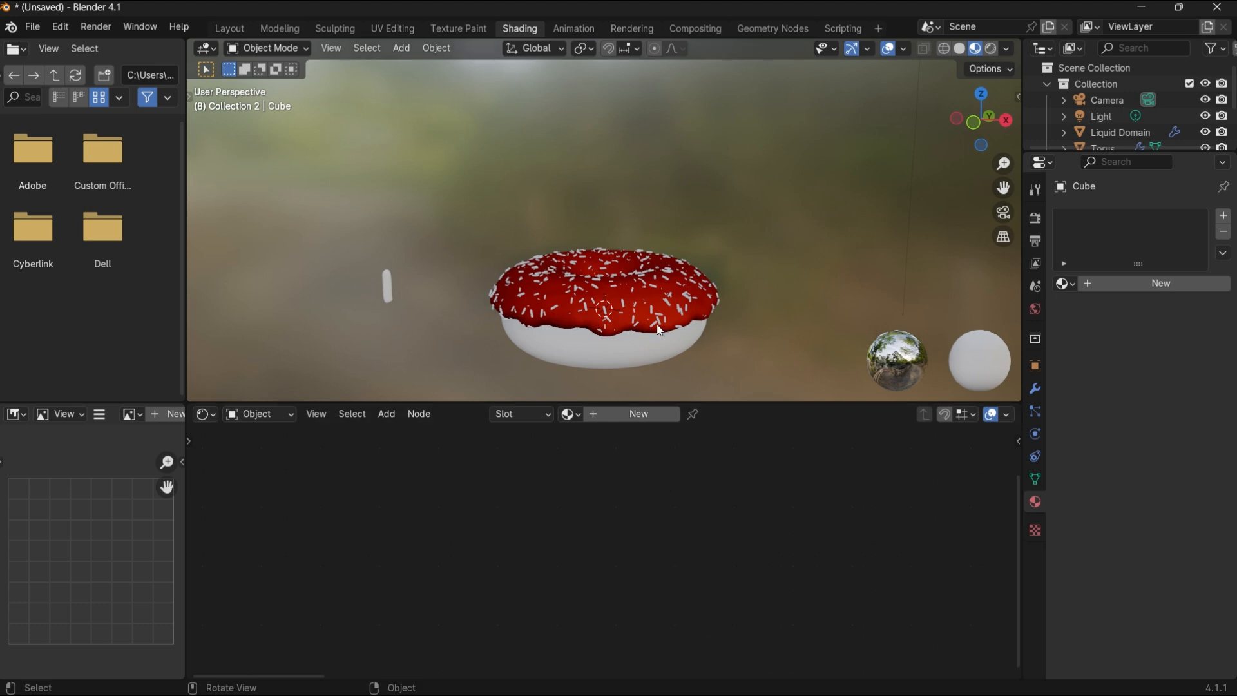
{"action": "left_click", "coordinate": [388, 288]}
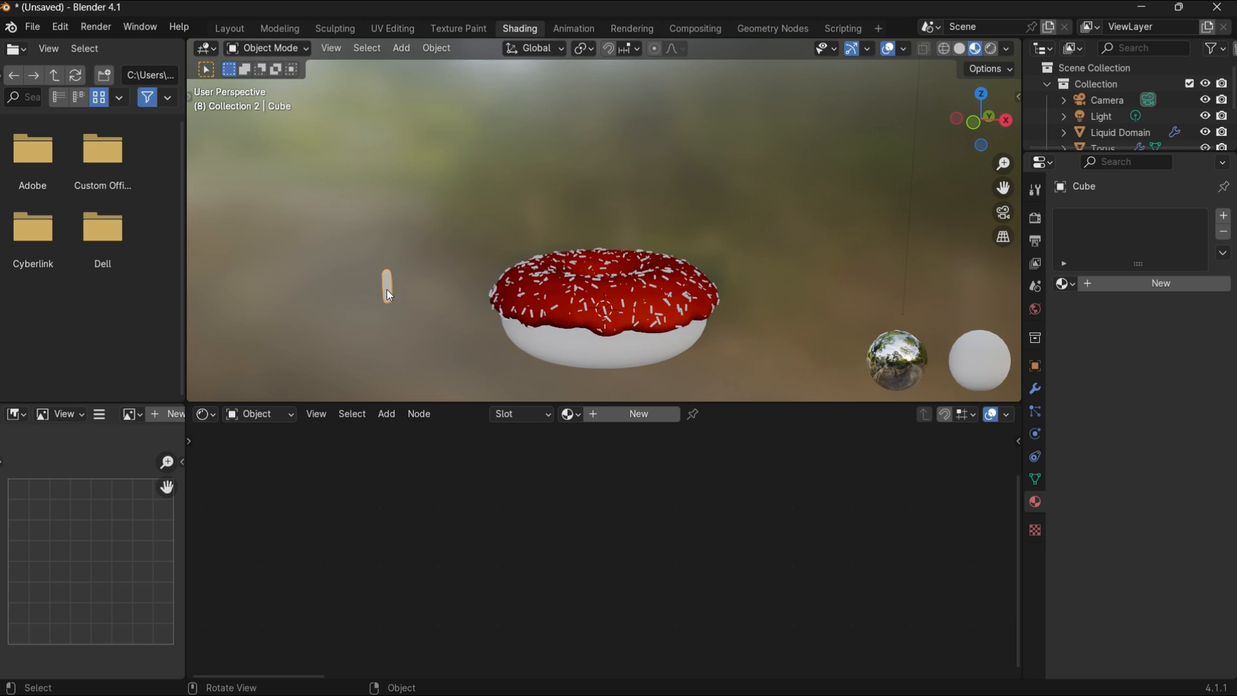
{"action": "left_click", "coordinate": [627, 415]}
{"action": "key", "text": "Home"}
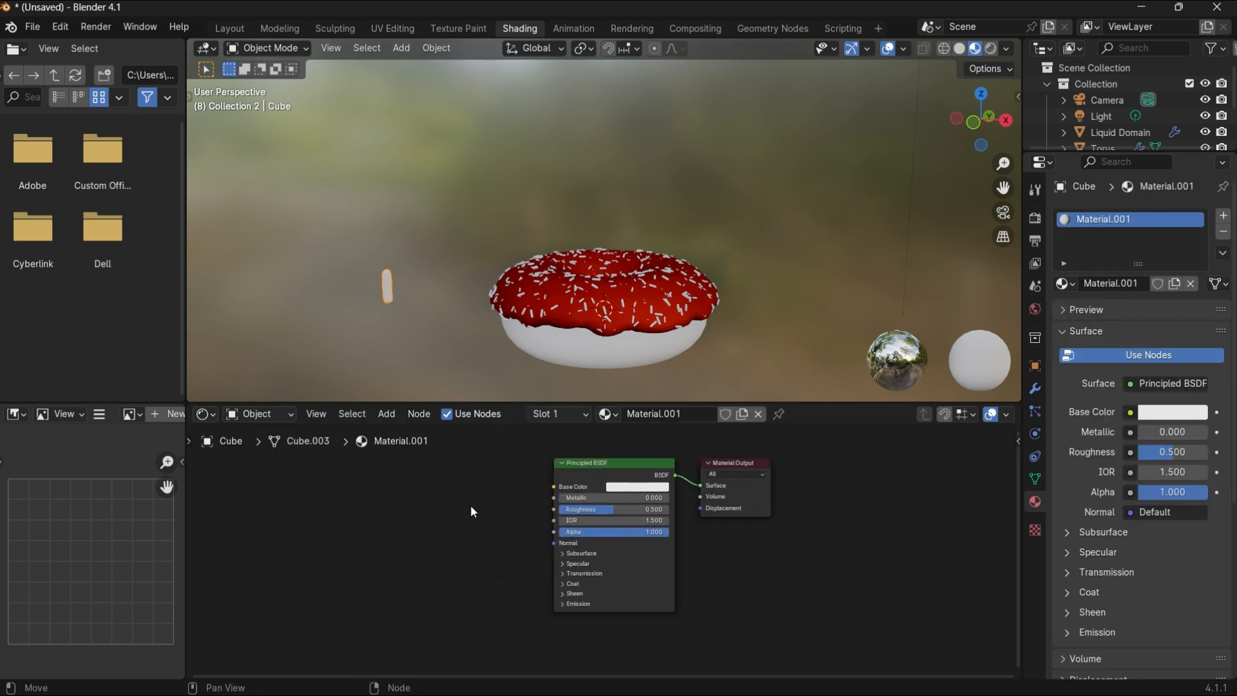
Add an Object Info node to the sprinkle material, placed before the Principled BSDF.
{"action": "key", "text": "shift+a"}
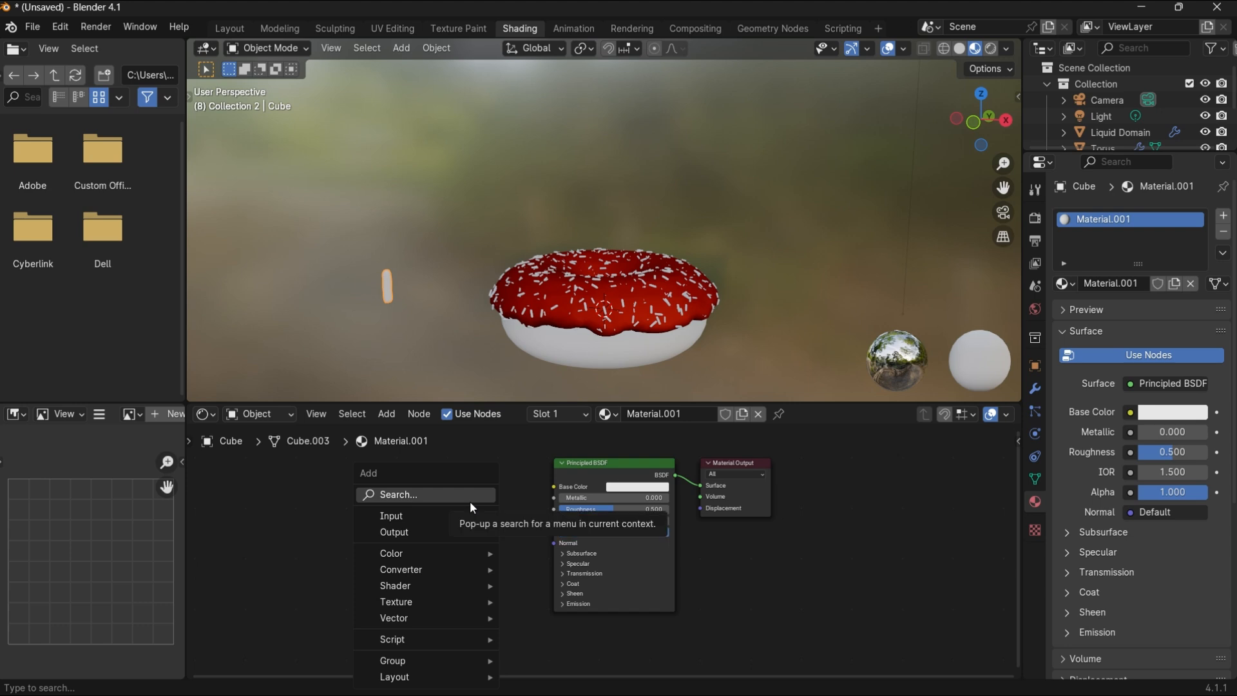
{"action": "left_click", "coordinate": [470, 500]}
{"action": "type", "text": "obj"}
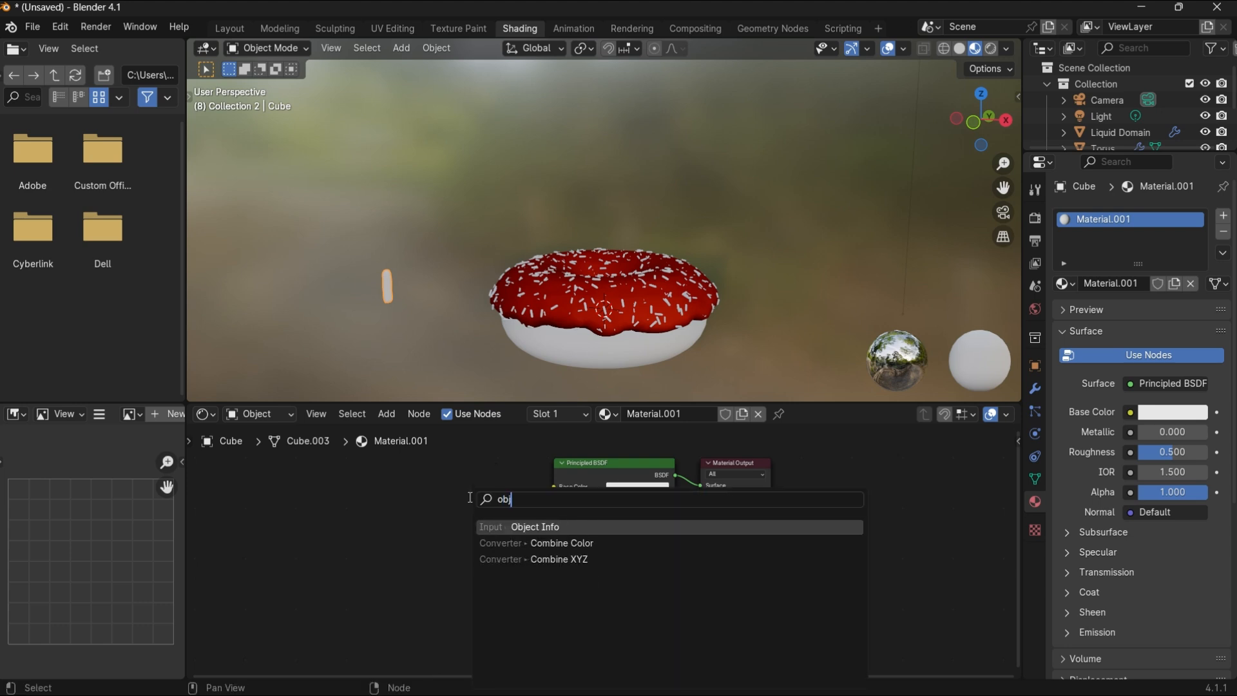
{"action": "left_click", "coordinate": [536, 526]}
{"action": "left_click", "coordinate": [365, 515]}
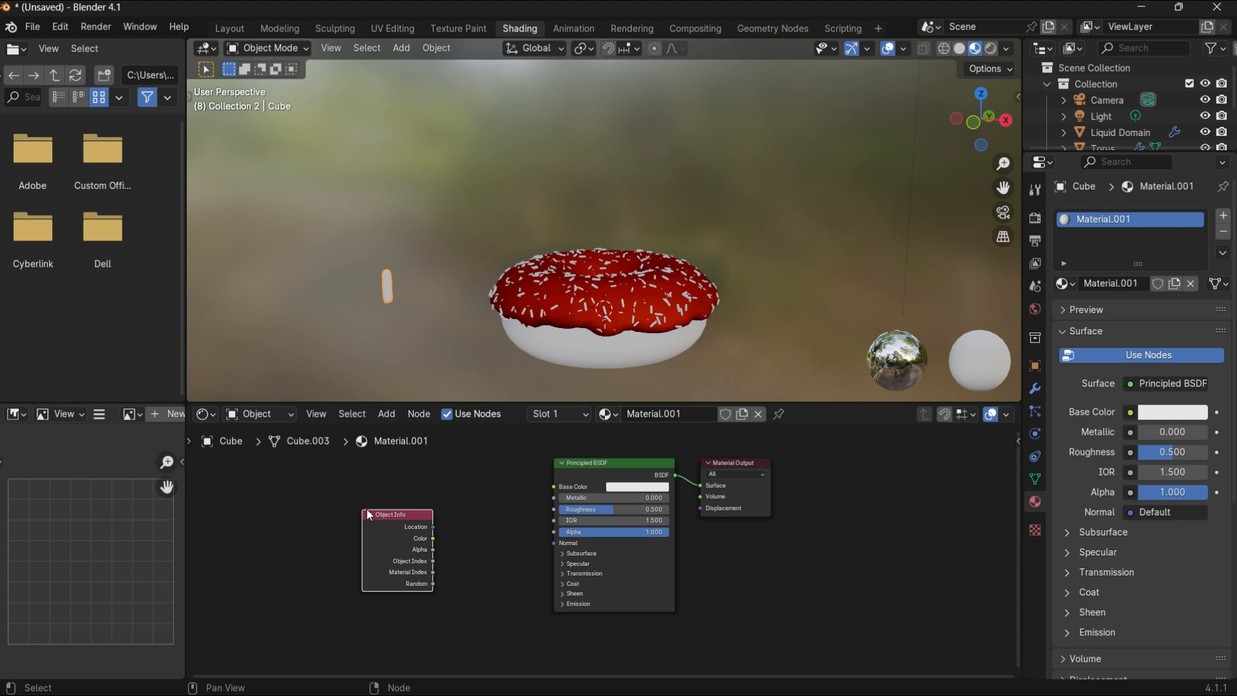
{"action": "left_click", "coordinate": [497, 518]}
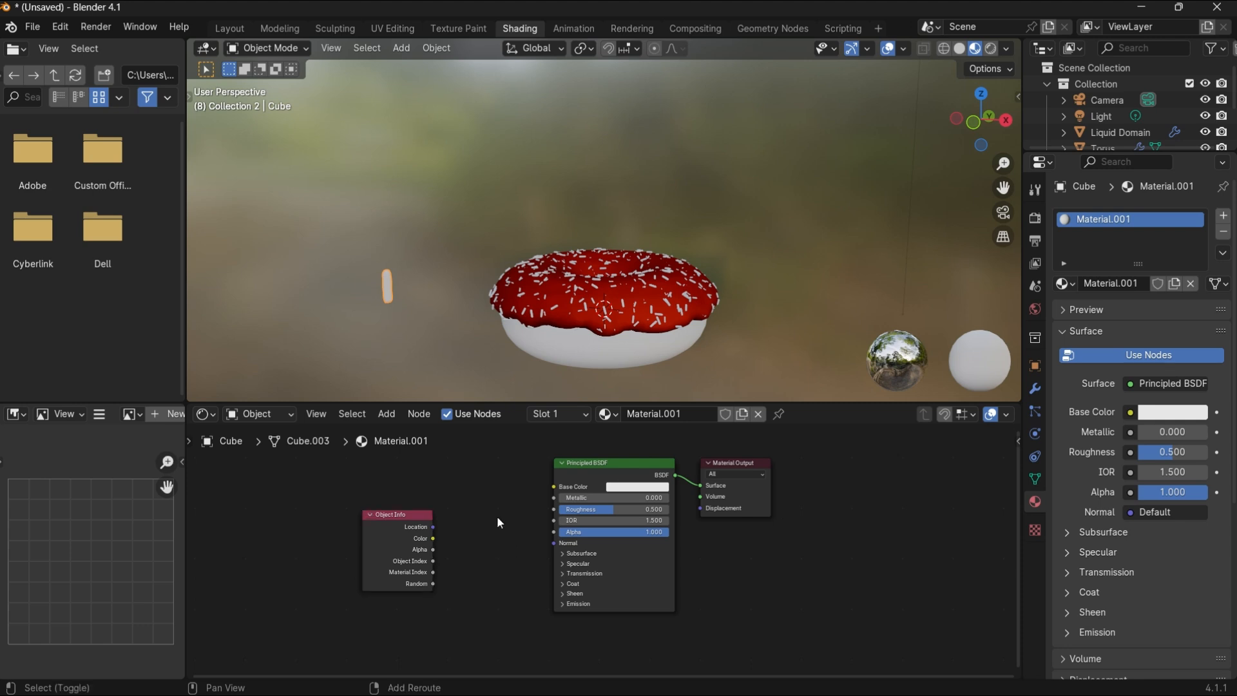
Add a Hue/Saturation/Value node driven by Object Info's Random output into Hue, and link its Color to the Principled BSDF's Base Color.
{"action": "key", "text": "shift+a"}
{"action": "type", "text": "hue"}
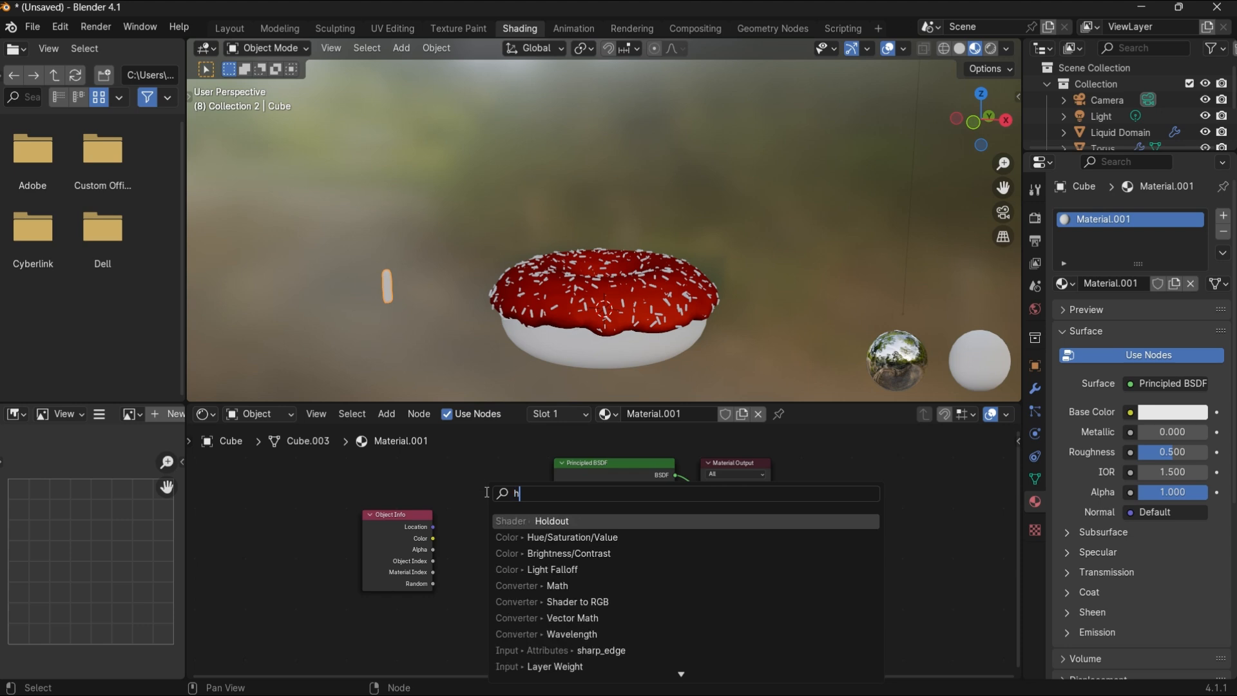
{"action": "left_click", "coordinate": [562, 524]}
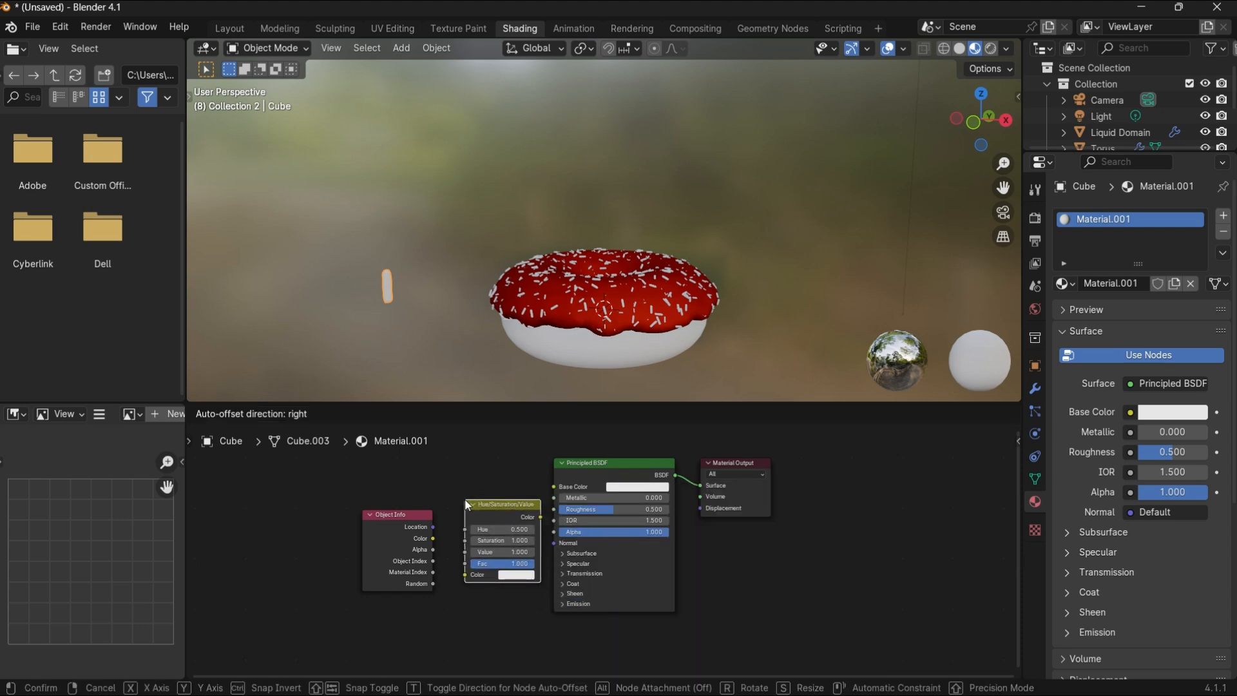
{"action": "left_click", "coordinate": [445, 505]}
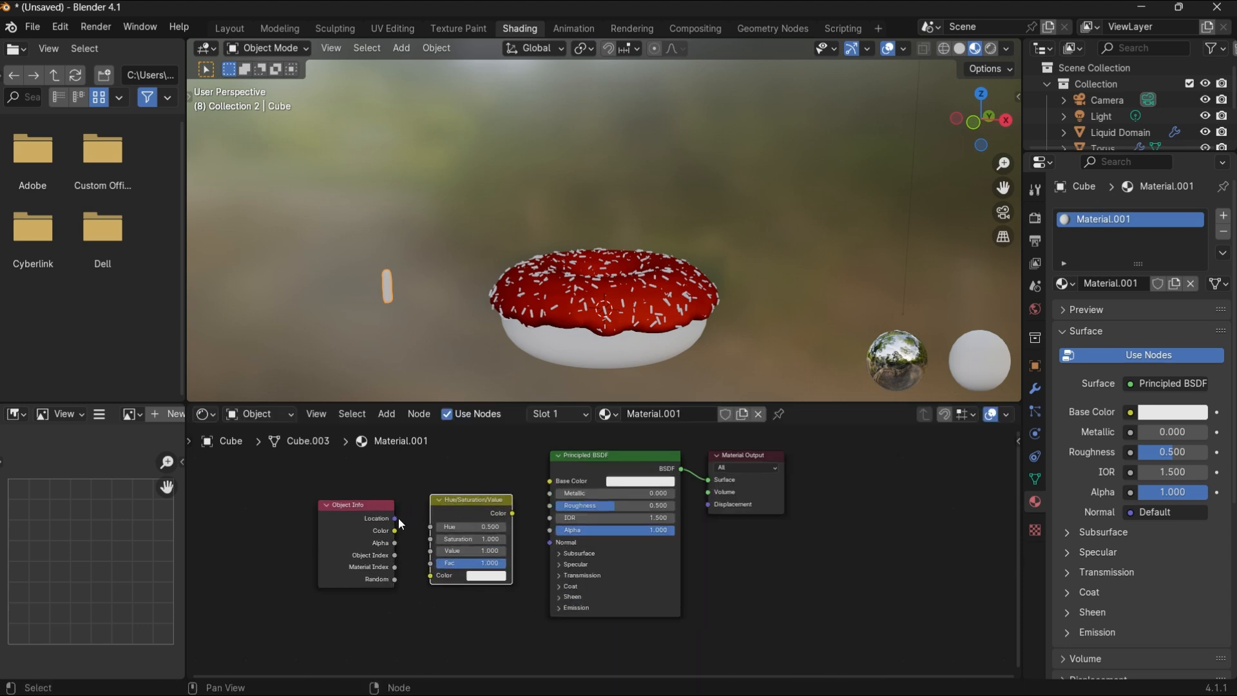
{"action": "left_click_drag", "start_coordinate": [395, 578], "coordinate": [421, 532]}
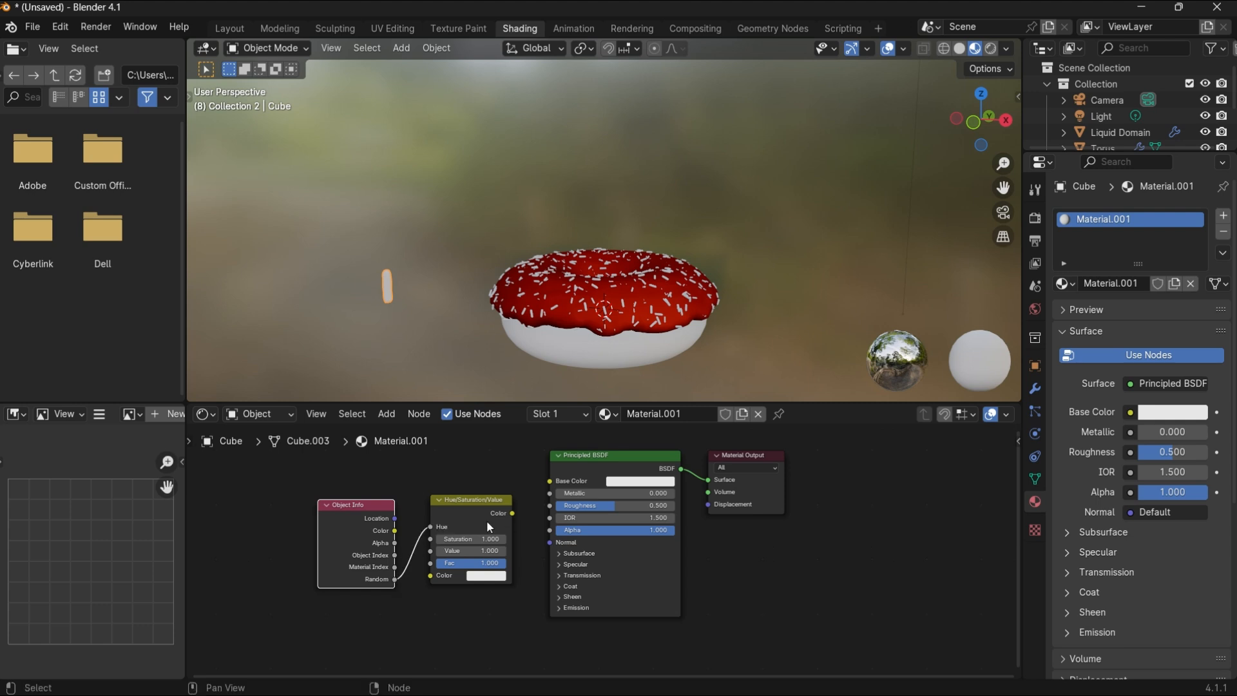
{"action": "left_click_drag", "start_coordinate": [512, 513], "coordinate": [550, 481]}
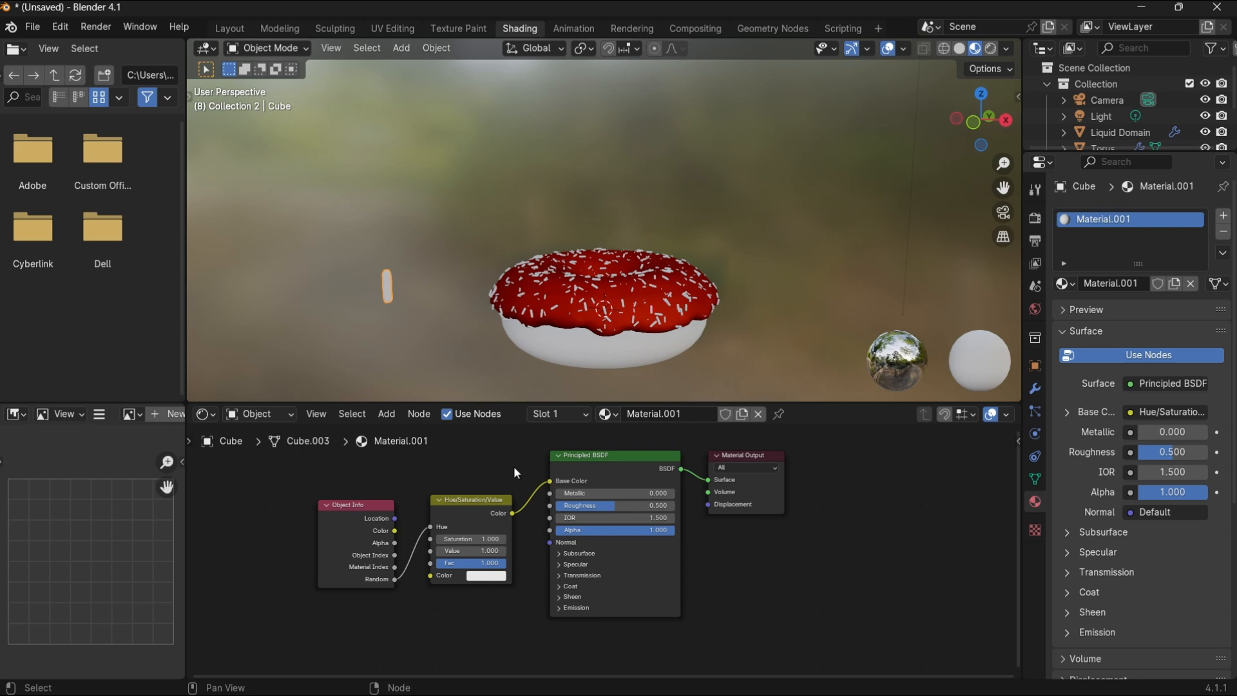
Change the Hue/Saturation/Value node's input colour to a saturated bright blue.
{"action": "left_click", "coordinate": [486, 576]}
{"action": "left_click", "coordinate": [540, 419]}
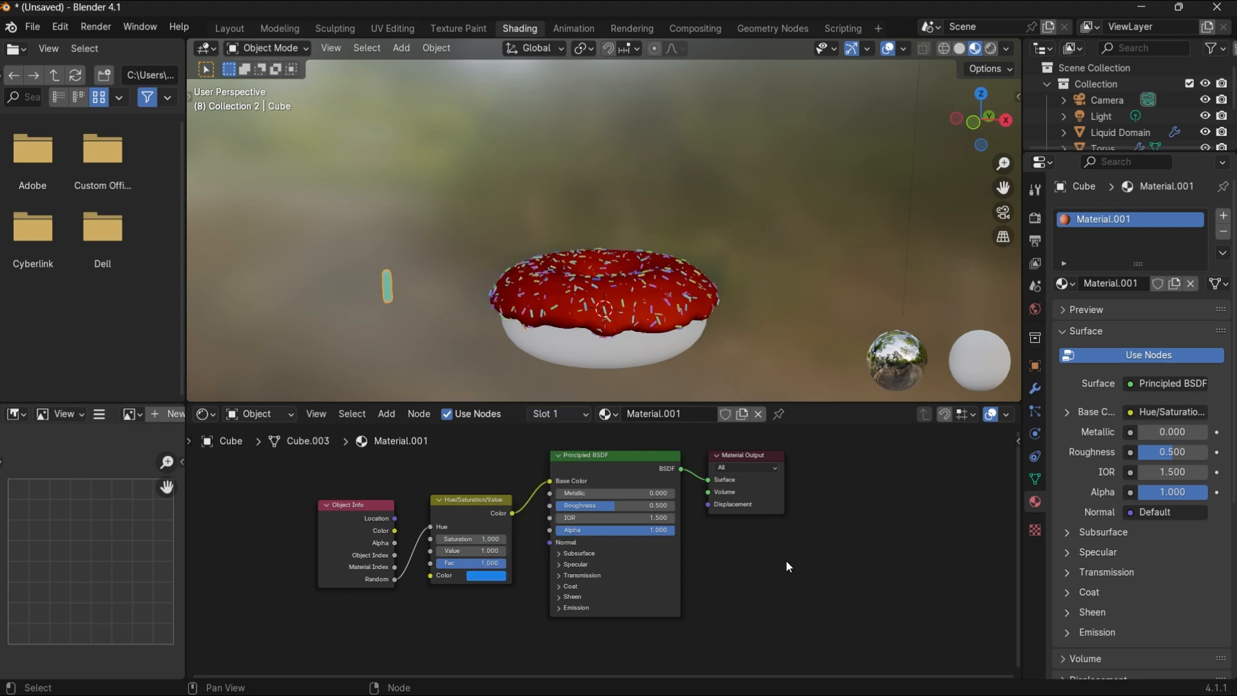
{"action": "scroll", "coordinate": [692, 288], "scroll_direction": "up", "scroll_amount": 3}
{"action": "scroll", "coordinate": [691, 288], "scroll_direction": "down", "scroll_amount": 3}
Create a new material for the donut base beneath the icing.
{"action": "left_click", "coordinate": [623, 336]}
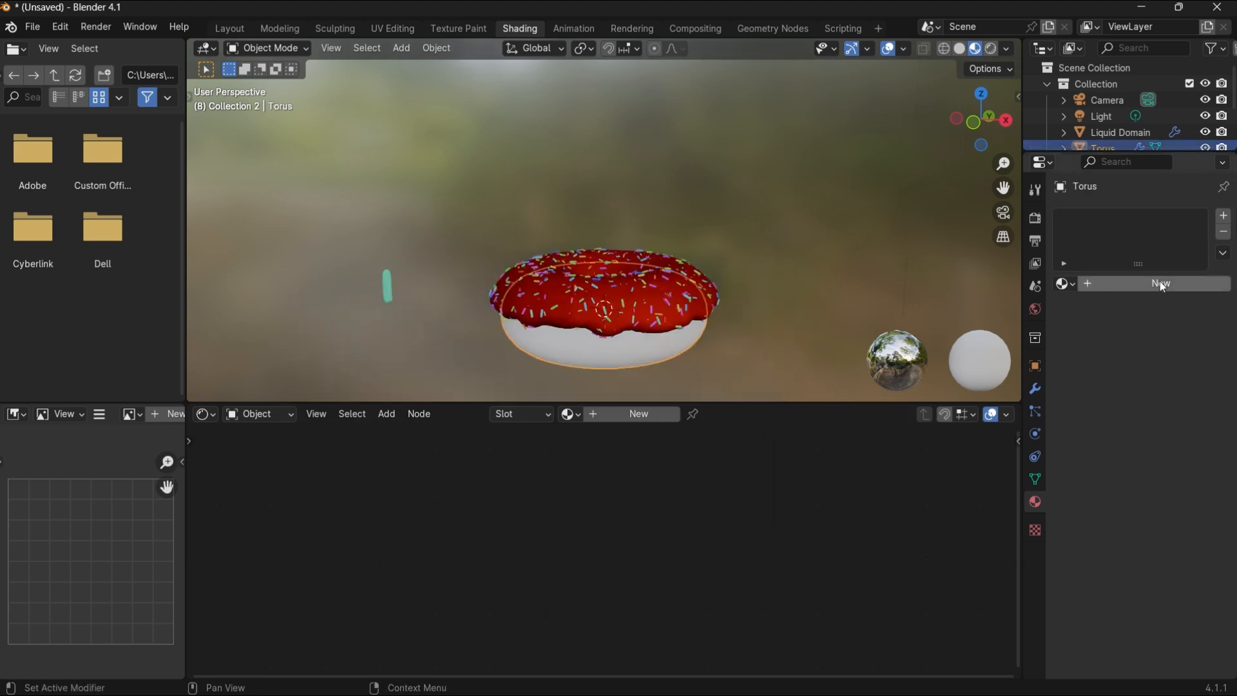
{"action": "left_click", "coordinate": [1035, 529]}
{"action": "left_click", "coordinate": [1109, 283]}
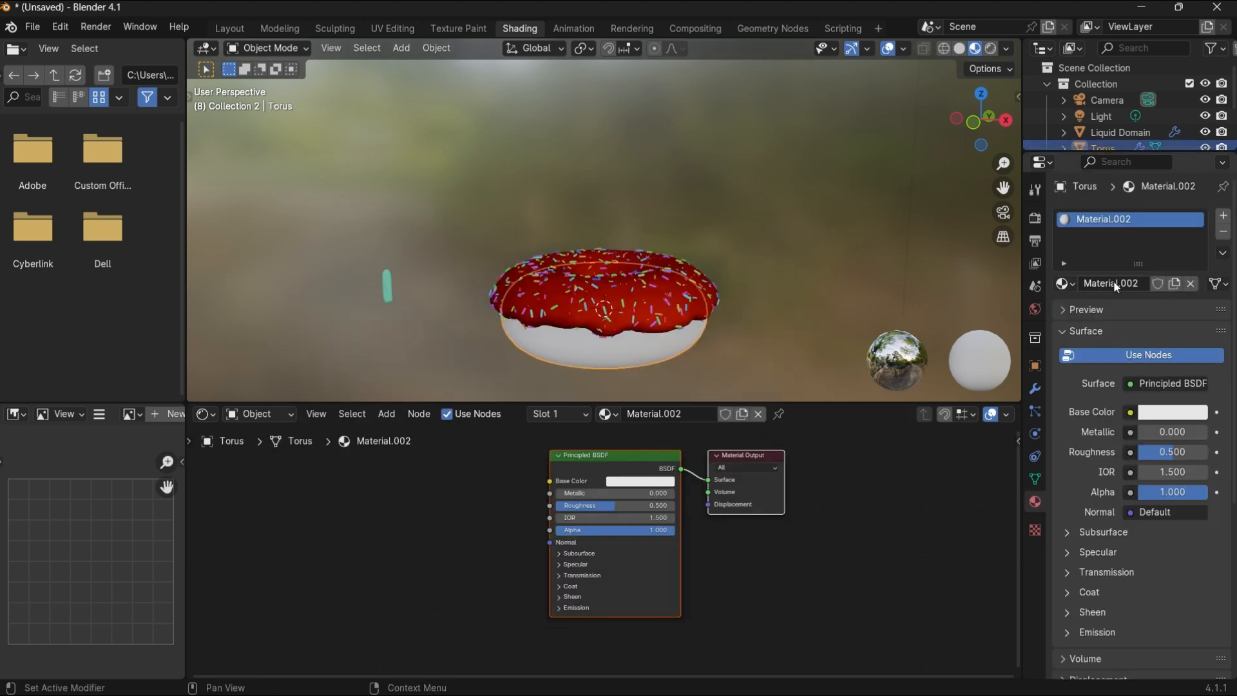
Give the donut base material a light orange base colour (hue 0.038, saturation 0.876, value 0.801), roughness 0.748 and IOR 2.600.
{"action": "left_click", "coordinate": [1155, 415]}
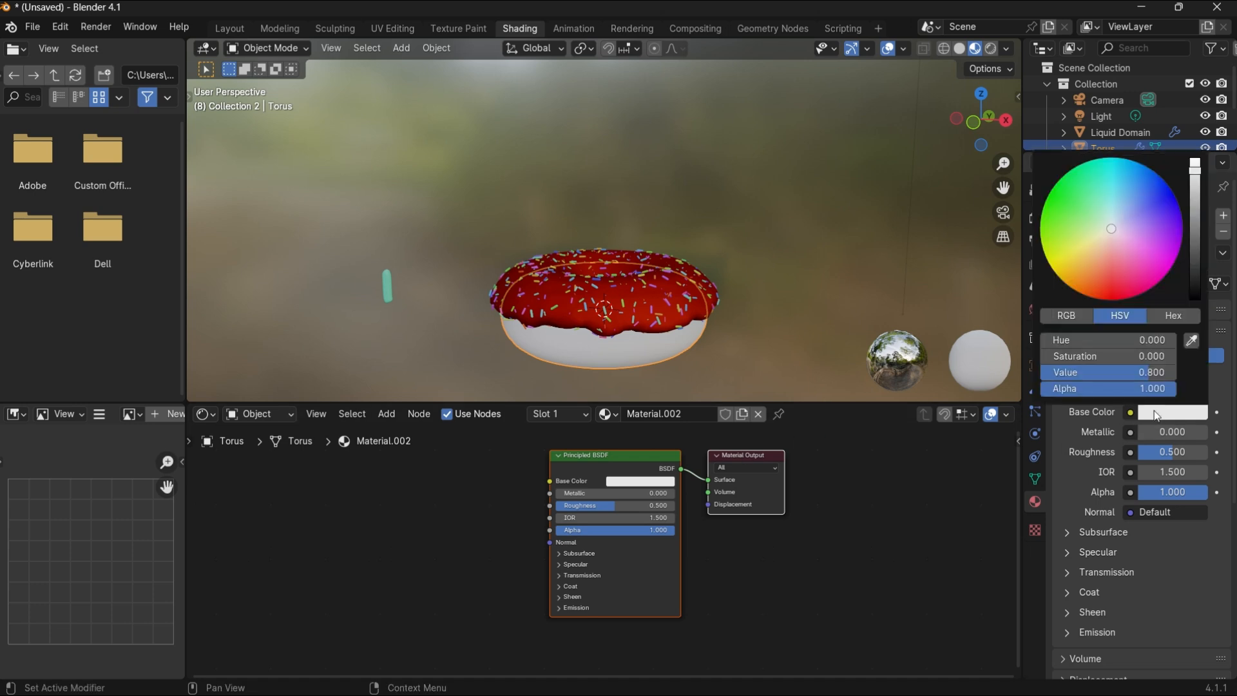
{"action": "left_click_drag", "start_coordinate": [1113, 233], "coordinate": [1088, 294]}
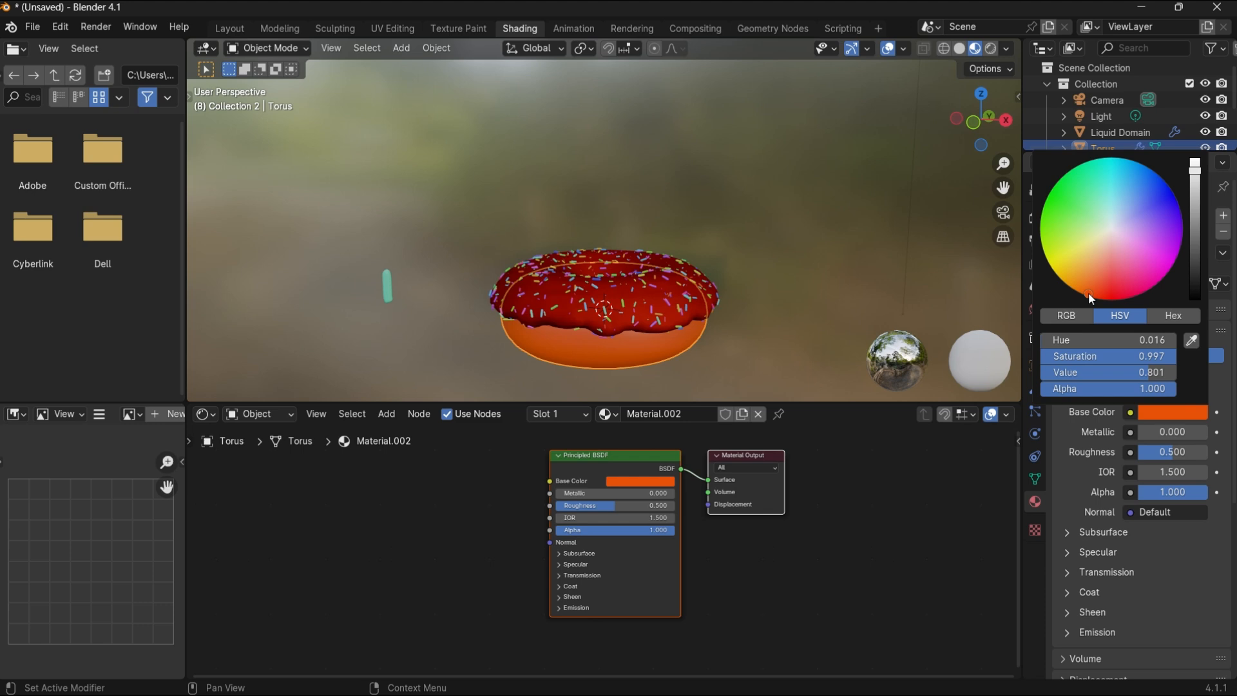
{"action": "left_click_drag", "start_coordinate": [1088, 292], "coordinate": [1095, 270]}
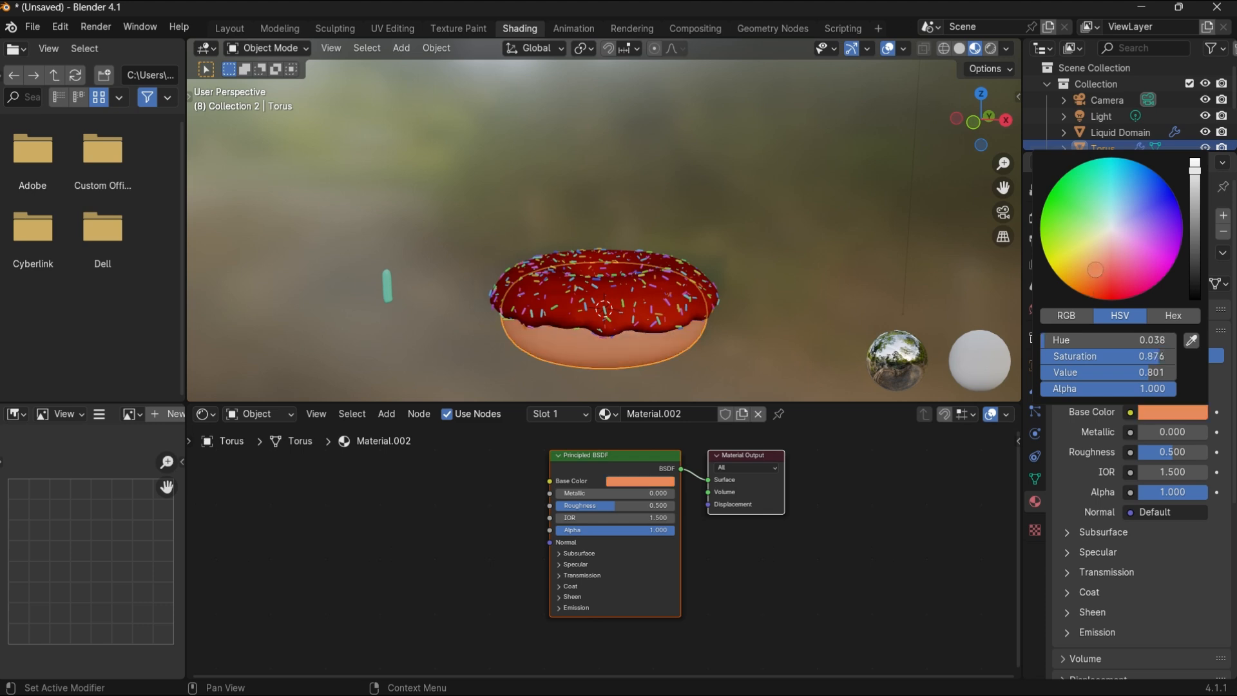
{"action": "scroll", "coordinate": [680, 349], "scroll_direction": "up", "scroll_amount": 3}
{"action": "scroll", "coordinate": [681, 349], "scroll_direction": "down", "scroll_amount": 2}
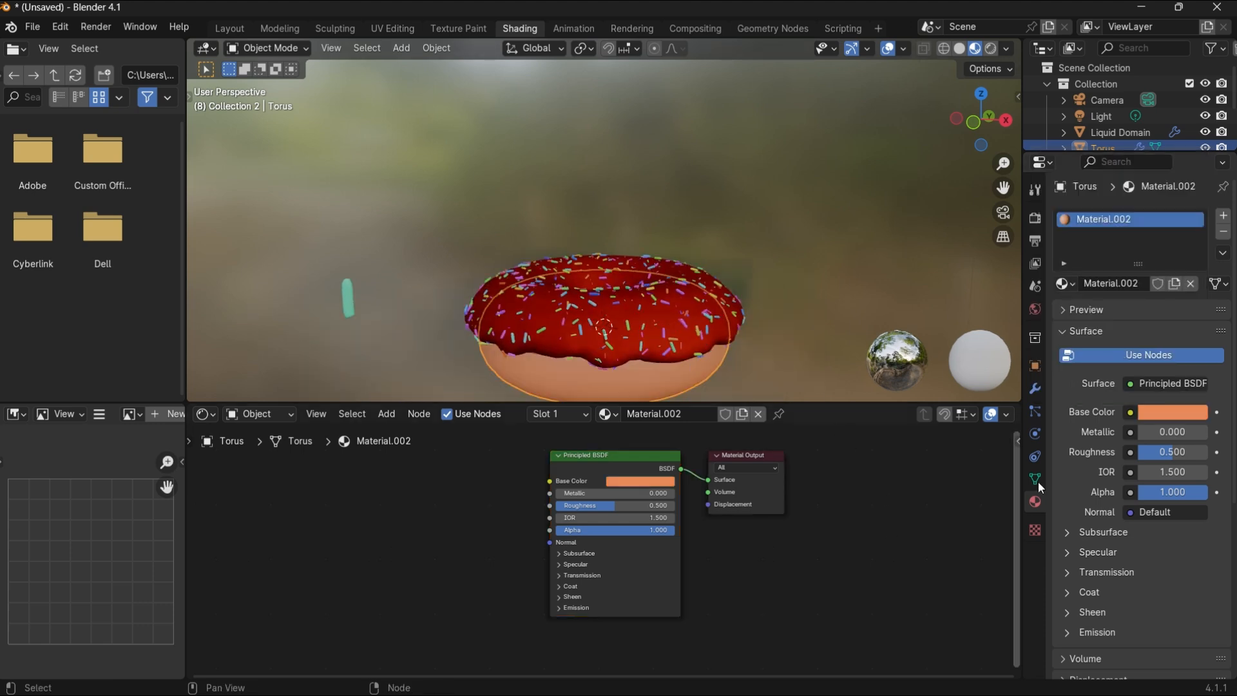
{"action": "mouse_move", "coordinate": [1157, 452]}
{"action": "left_mouse_down"}
{"action": "mouse_move", "coordinate": [1174, 452]}
{"action": "mouse_move", "coordinate": [1176, 473]}
{"action": "left_mouse_up"}
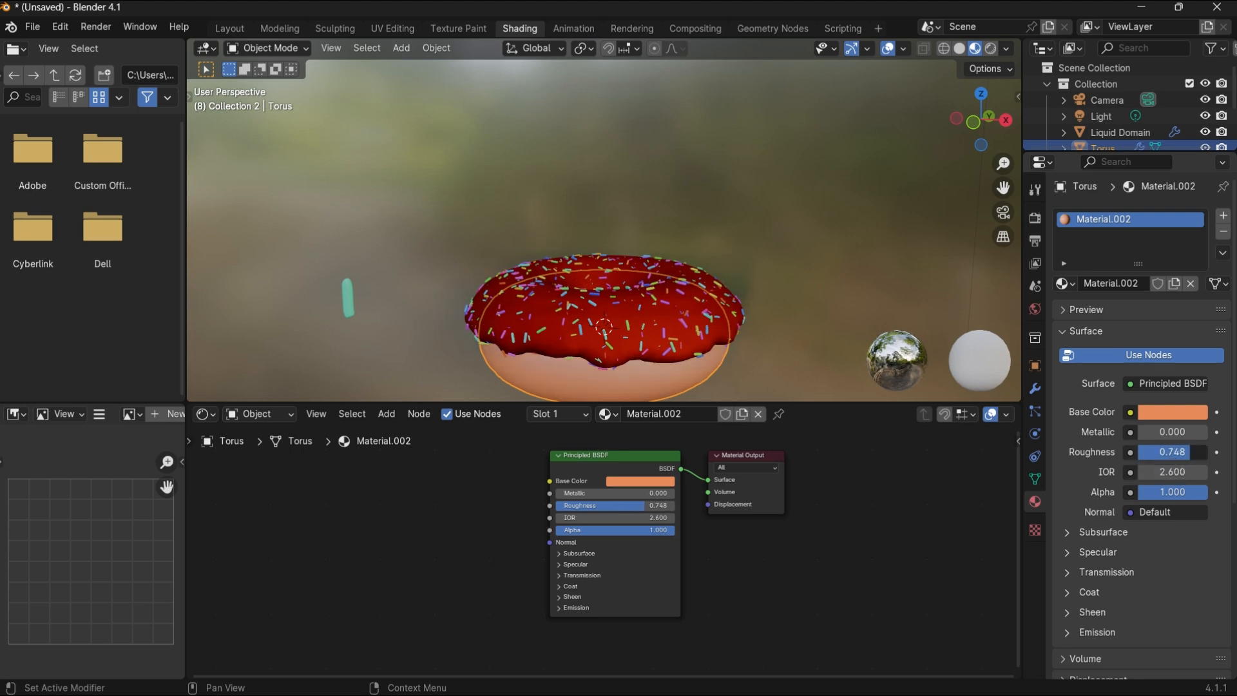
Return to the Layout workspace and hide the standalone sprinkle object beside the donut.
{"action": "left_click", "coordinate": [236, 30]}
{"action": "scroll", "coordinate": [521, 409], "scroll_direction": "up", "scroll_amount": 3}
{"action": "middle_click_drag", "start_coordinate": [521, 410], "coordinate": [512, 486]}
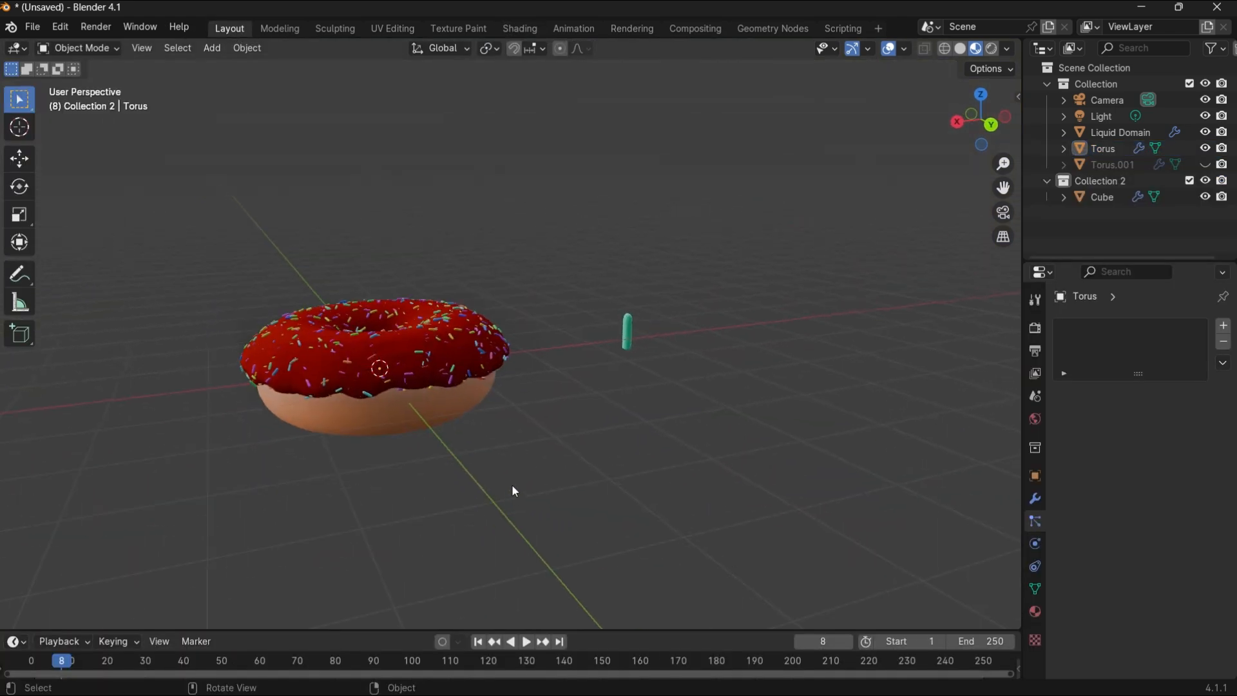
{"action": "left_click", "coordinate": [631, 340]}
{"action": "key", "text": "h"}
{"action": "middle_click_drag", "start_coordinate": [751, 304], "coordinate": [520, 408]}
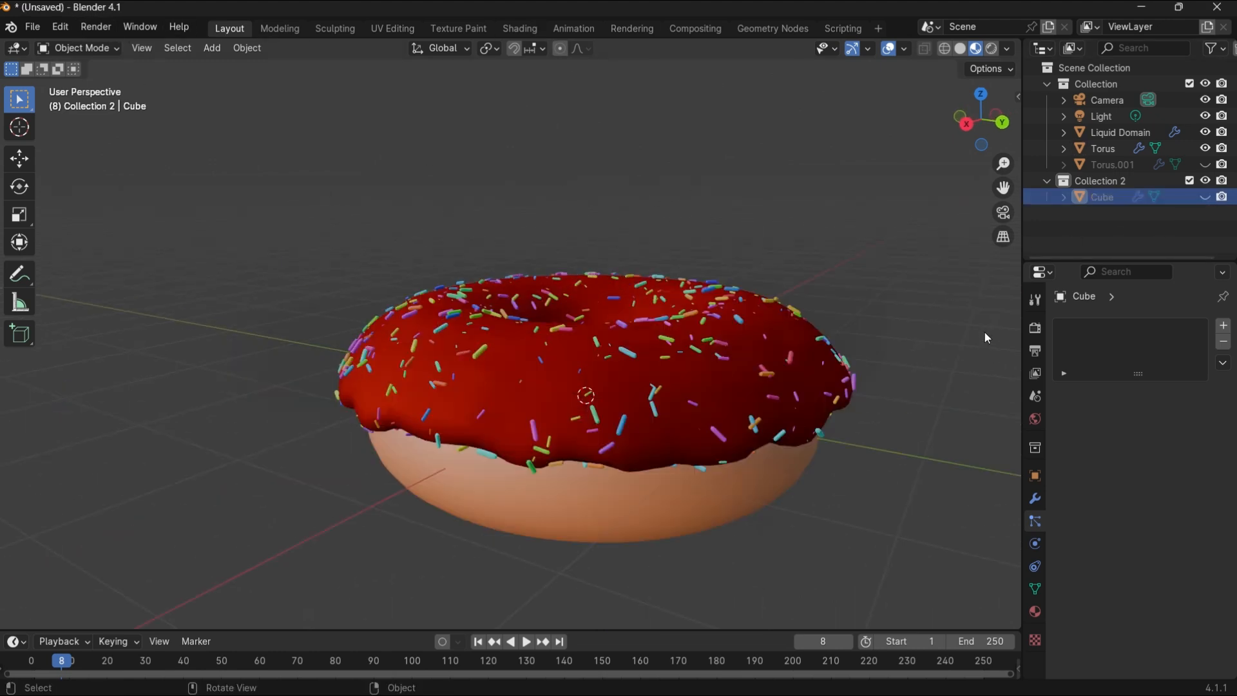
Set the render engine to Cycles with GPU Compute as the device.
{"action": "left_click", "coordinate": [1035, 328]}
{"action": "left_click", "coordinate": [1178, 325]}
{"action": "left_click", "coordinate": [1171, 380]}
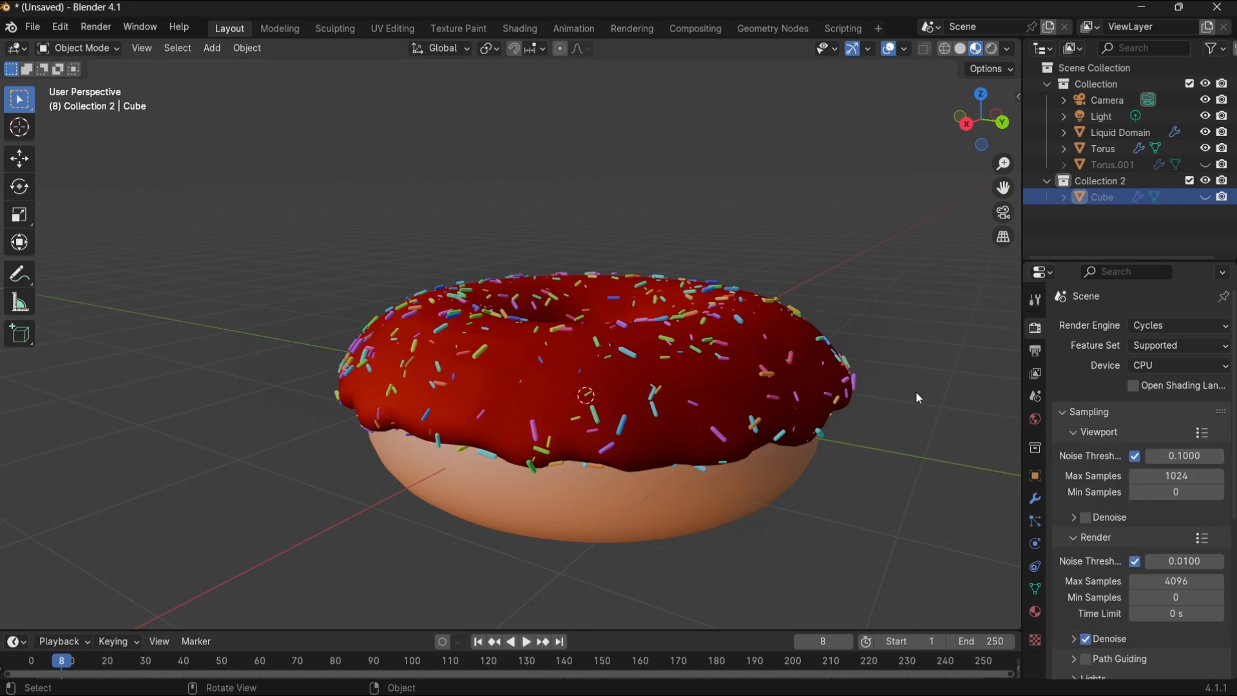
{"action": "left_click", "coordinate": [1179, 365]}
{"action": "left_click", "coordinate": [1149, 400]}
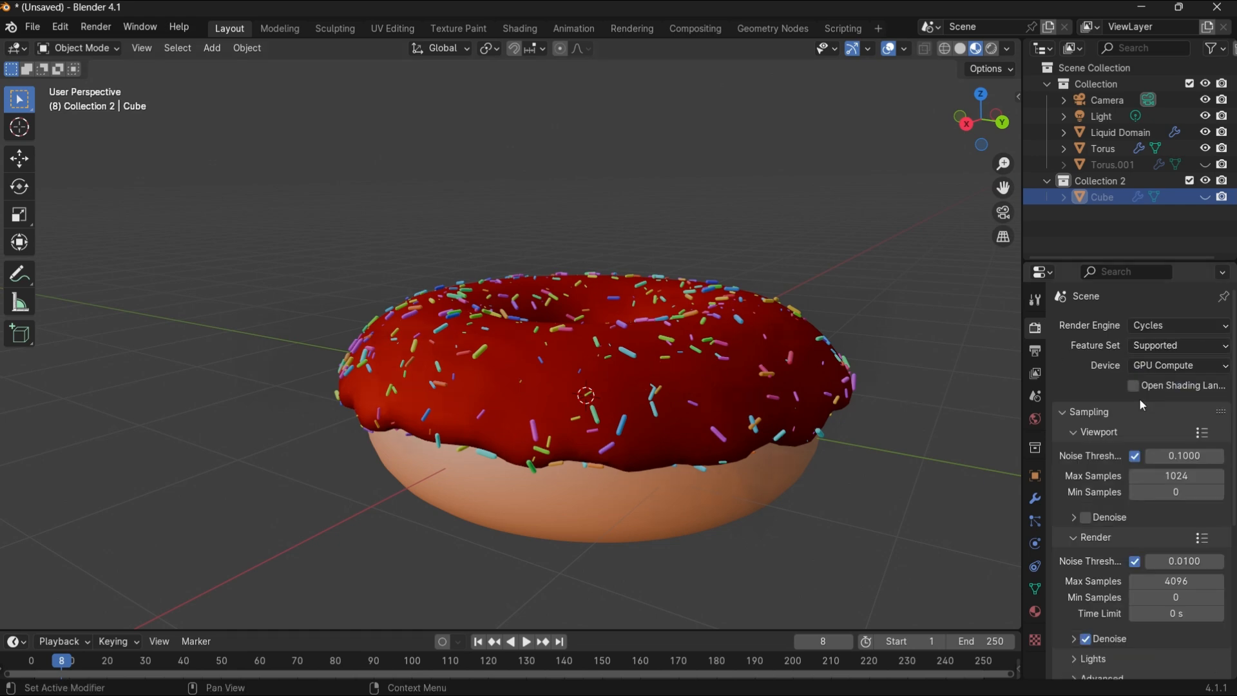
Check the donut's framing through the camera and return to the free perspective view.
{"action": "middle_click_drag", "start_coordinate": [856, 388], "coordinate": [753, 430], "text": "ctrl"}
{"action": "key", "text": "KP_0"}
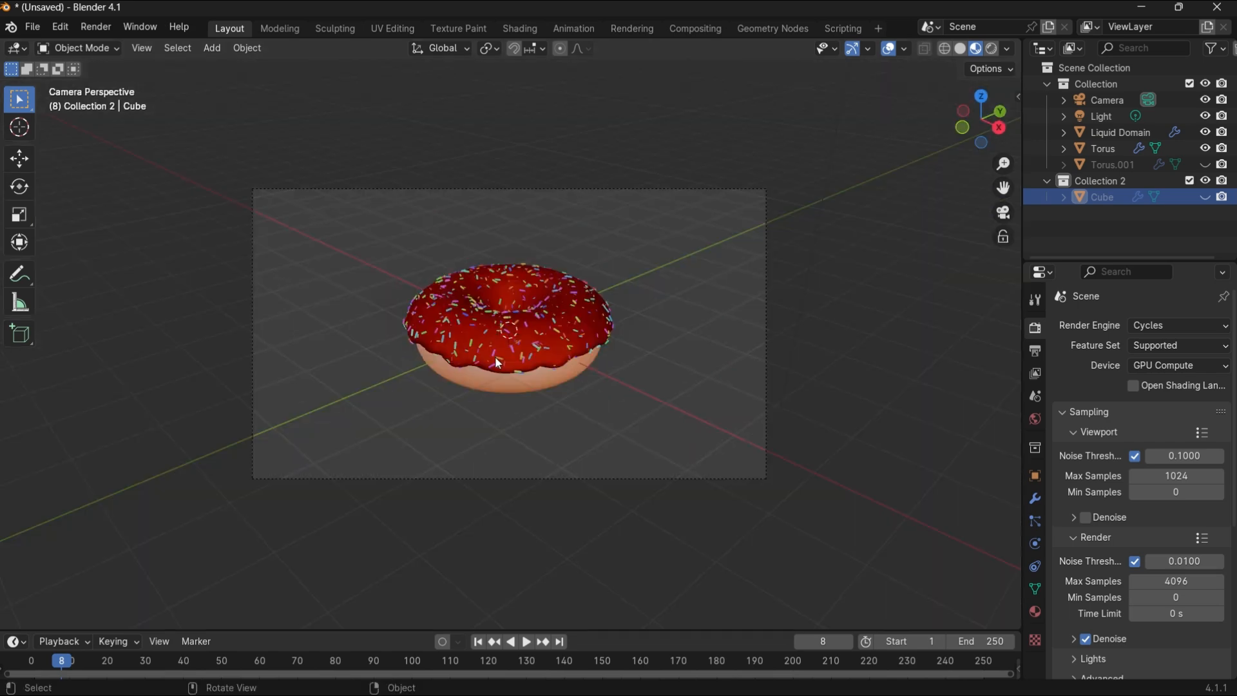
{"action": "scroll", "coordinate": [522, 342], "scroll_direction": "up", "scroll_amount": 5}
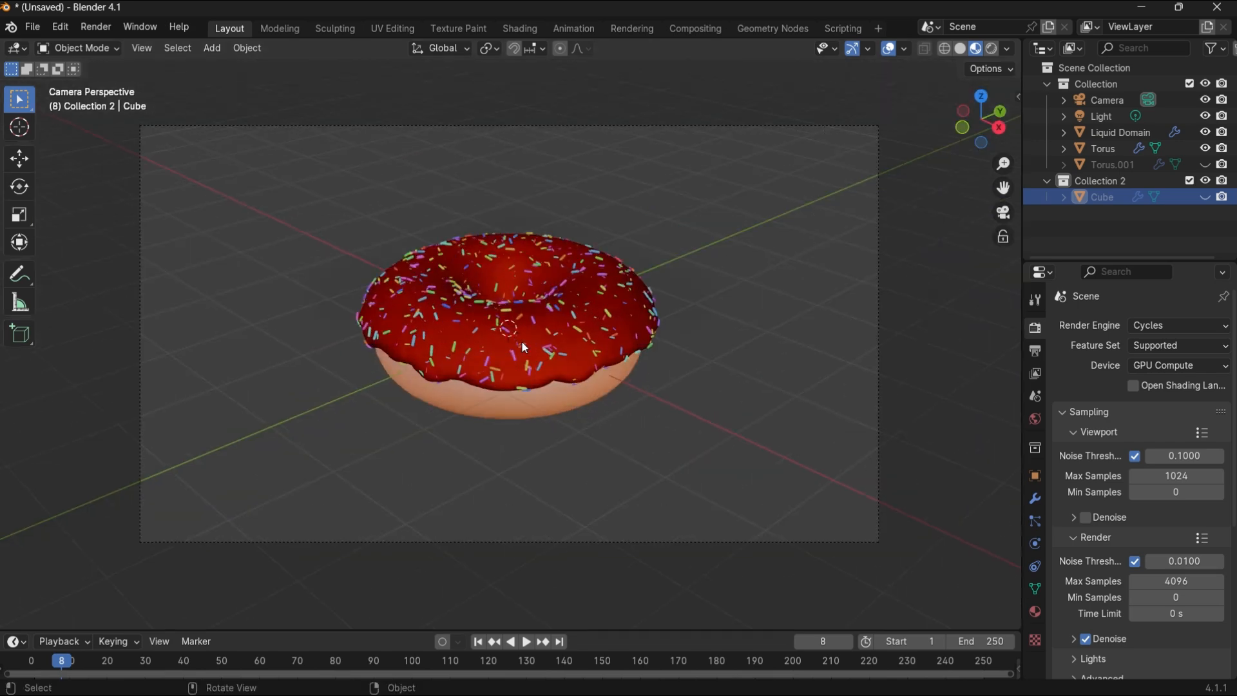
{"action": "scroll", "coordinate": [523, 347], "scroll_direction": "down", "scroll_amount": 2}
{"action": "key", "text": "KP_0"}
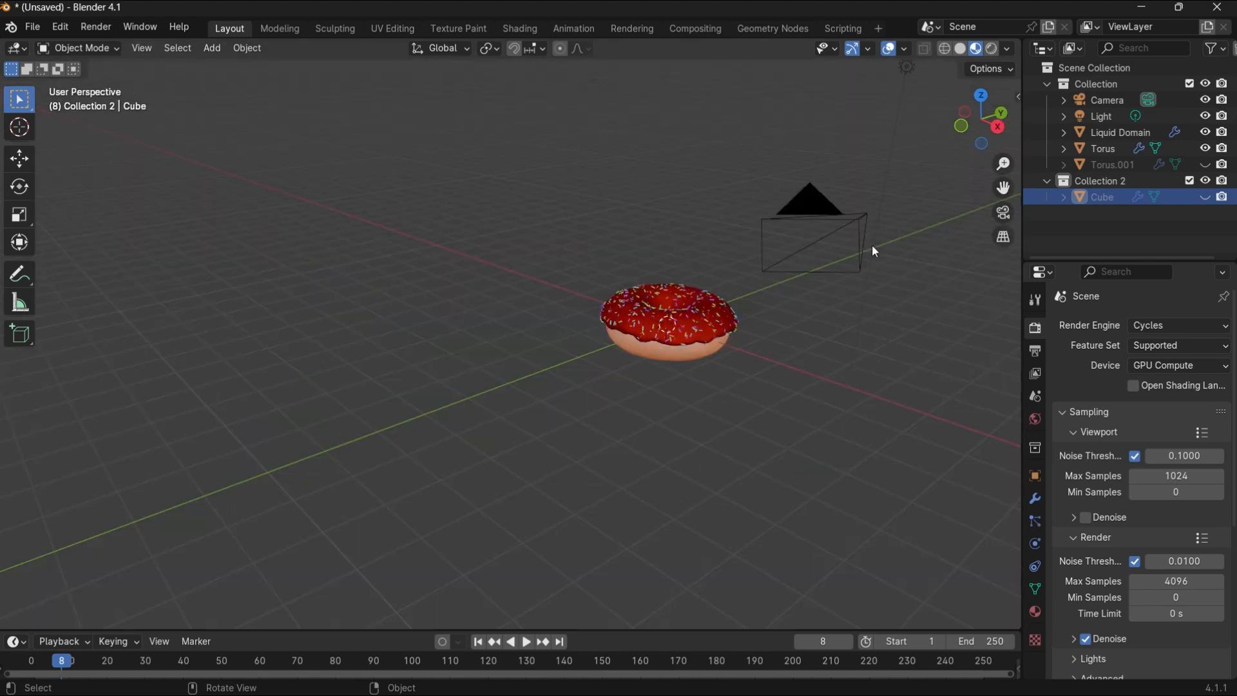
Look through the light's settings and the scene, view layer, output and render properties.
{"action": "key", "text": "ctrl+z"}
{"action": "left_click", "coordinate": [1035, 544]}
{"action": "scroll", "coordinate": [836, 366], "scroll_direction": "down", "scroll_amount": 3}
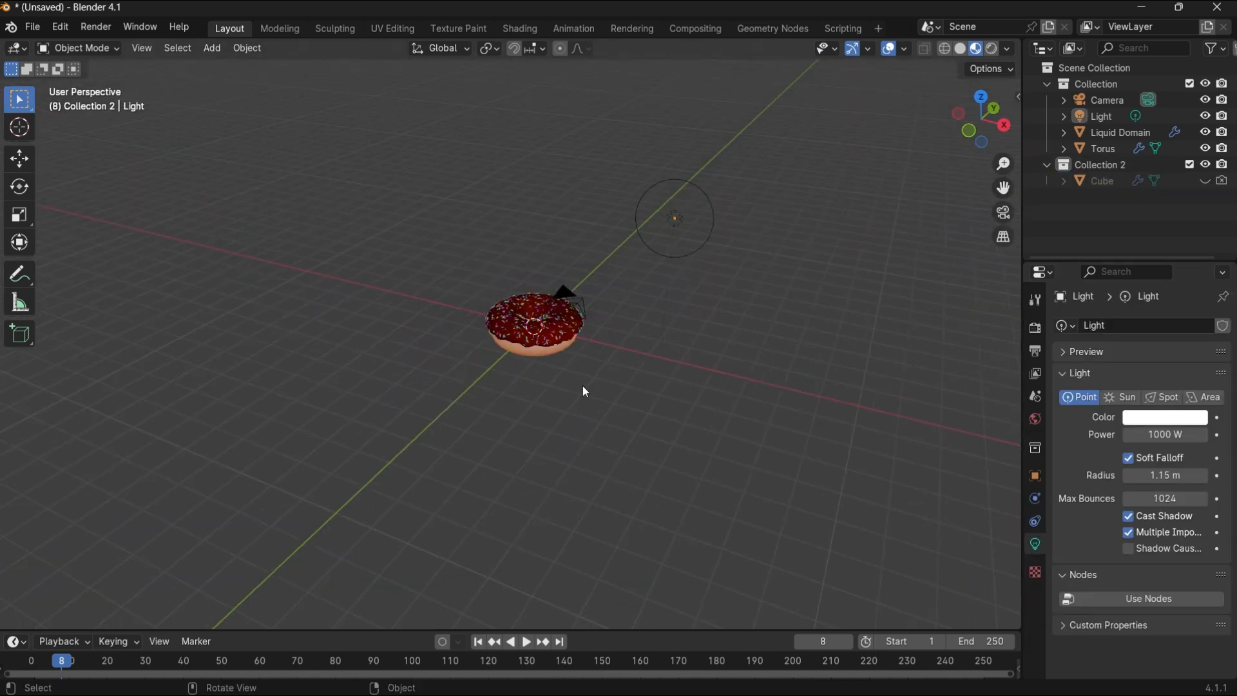
{"action": "left_click", "coordinate": [1035, 447]}
{"action": "left_click", "coordinate": [1035, 396]}
{"action": "left_click", "coordinate": [1035, 373]}
{"action": "left_click", "coordinate": [1035, 351]}
{"action": "left_click", "coordinate": [1032, 330]}
{"action": "scroll", "coordinate": [466, 314], "scroll_direction": "up", "scroll_amount": 5}
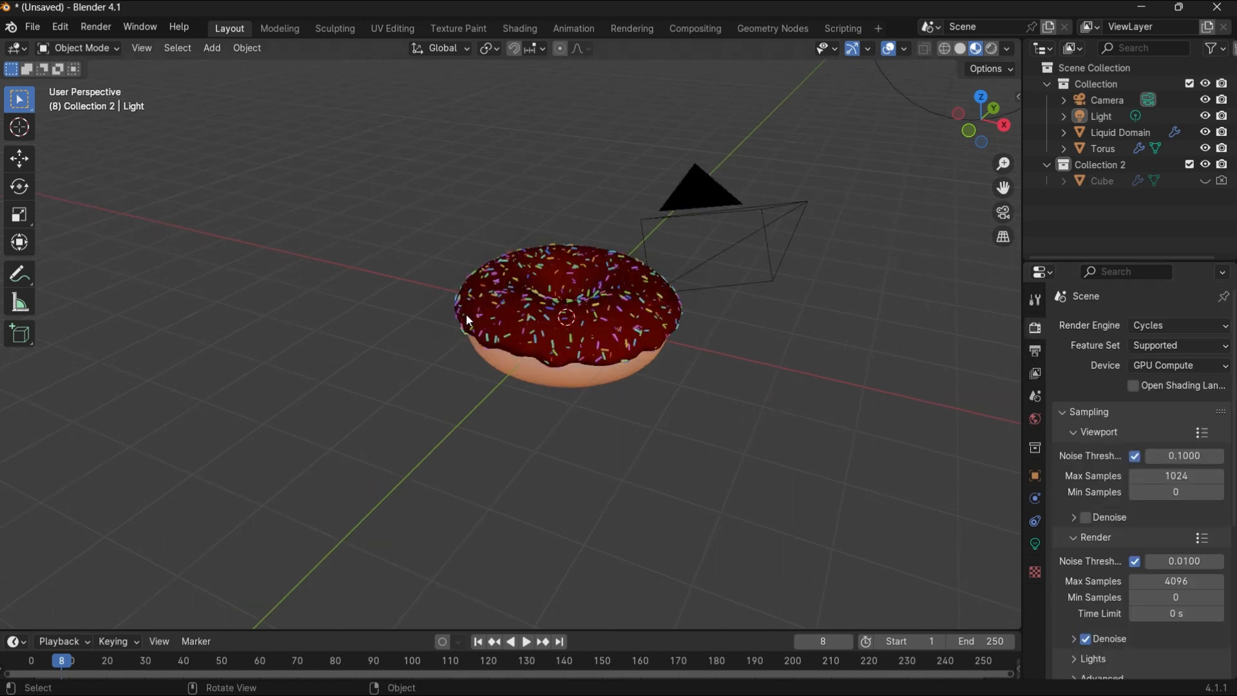
Check the donut through the camera, return to the free perspective and switch the viewport to Rendered shading.
{"action": "key", "text": "KP_0"}
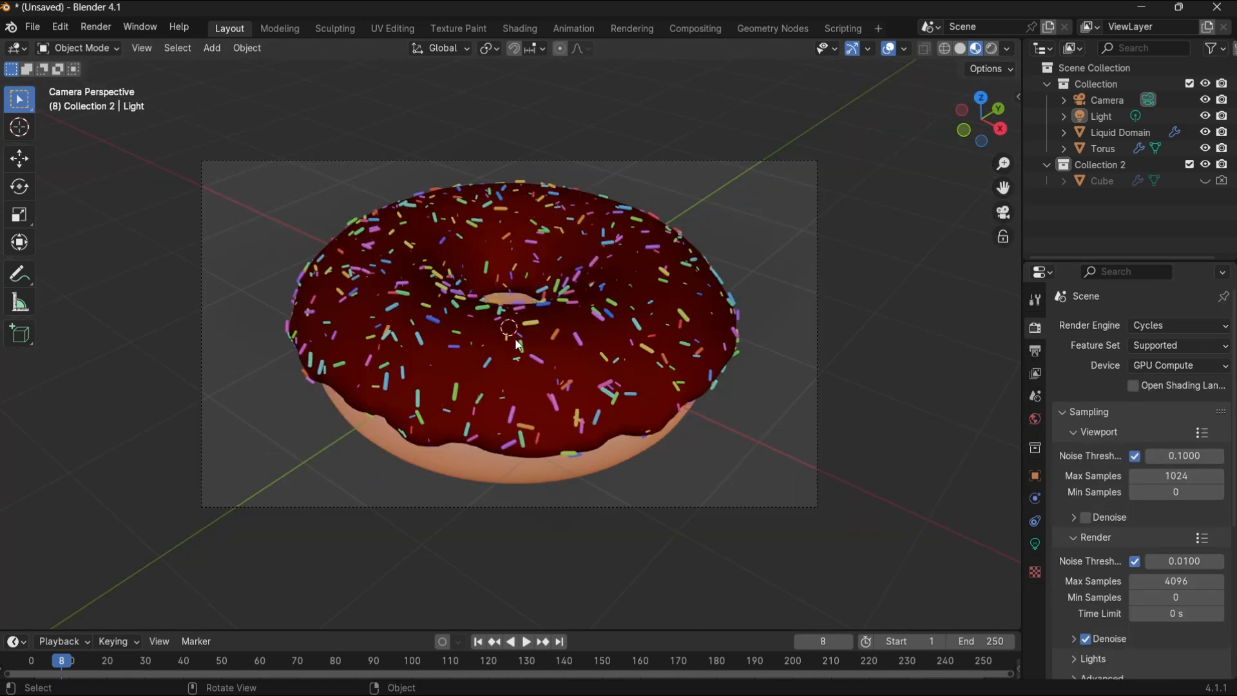
{"action": "middle_click_drag", "start_coordinate": [517, 345], "coordinate": [513, 337]}
{"action": "middle_click_drag", "start_coordinate": [322, 256], "coordinate": [977, 83]}
{"action": "left_click", "coordinate": [990, 52]}
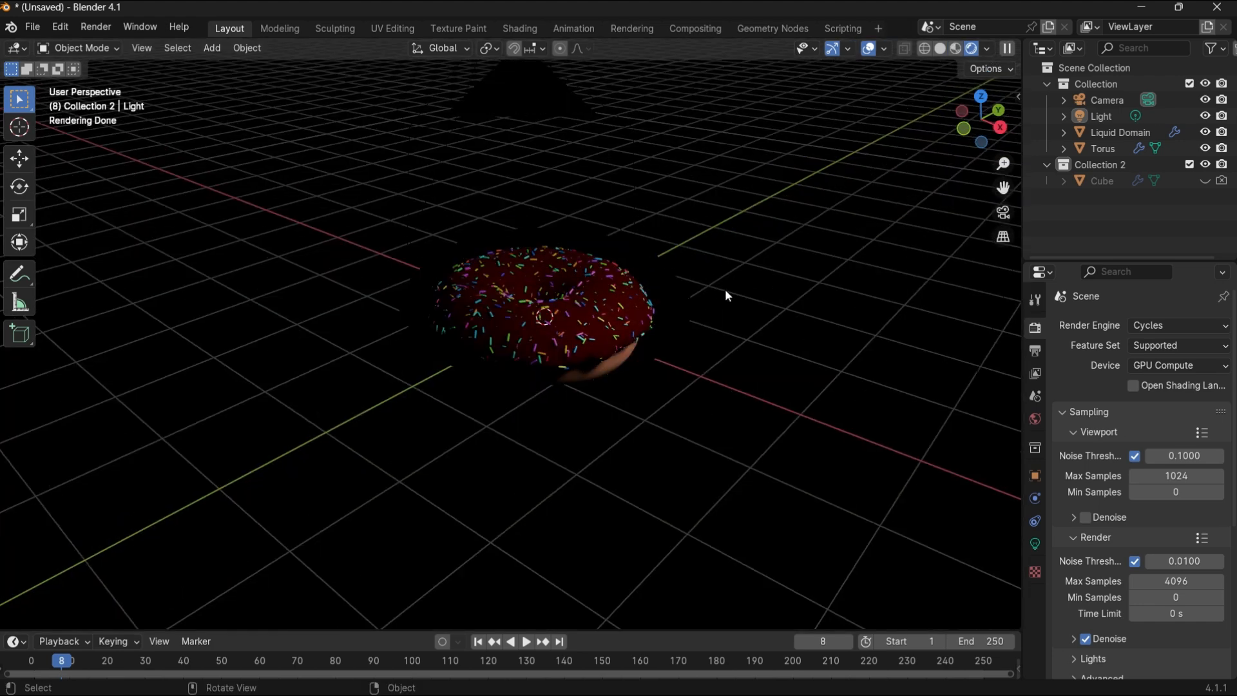
{"action": "scroll", "coordinate": [725, 289], "scroll_direction": "up", "scroll_amount": 3}
{"action": "middle_click_drag", "start_coordinate": [747, 331], "coordinate": [758, 378]}
{"action": "scroll", "coordinate": [759, 384], "scroll_direction": "down", "scroll_amount": 5}
Set the point light's power to 5000 and check the donut's lighting through the camera.
{"action": "left_click", "coordinate": [776, 255]}
{"action": "middle_click_drag", "start_coordinate": [776, 255], "coordinate": [902, 463]}
{"action": "left_click", "coordinate": [1035, 543]}
{"action": "left_click", "coordinate": [1157, 434]}
{"action": "type", "text": "5"}
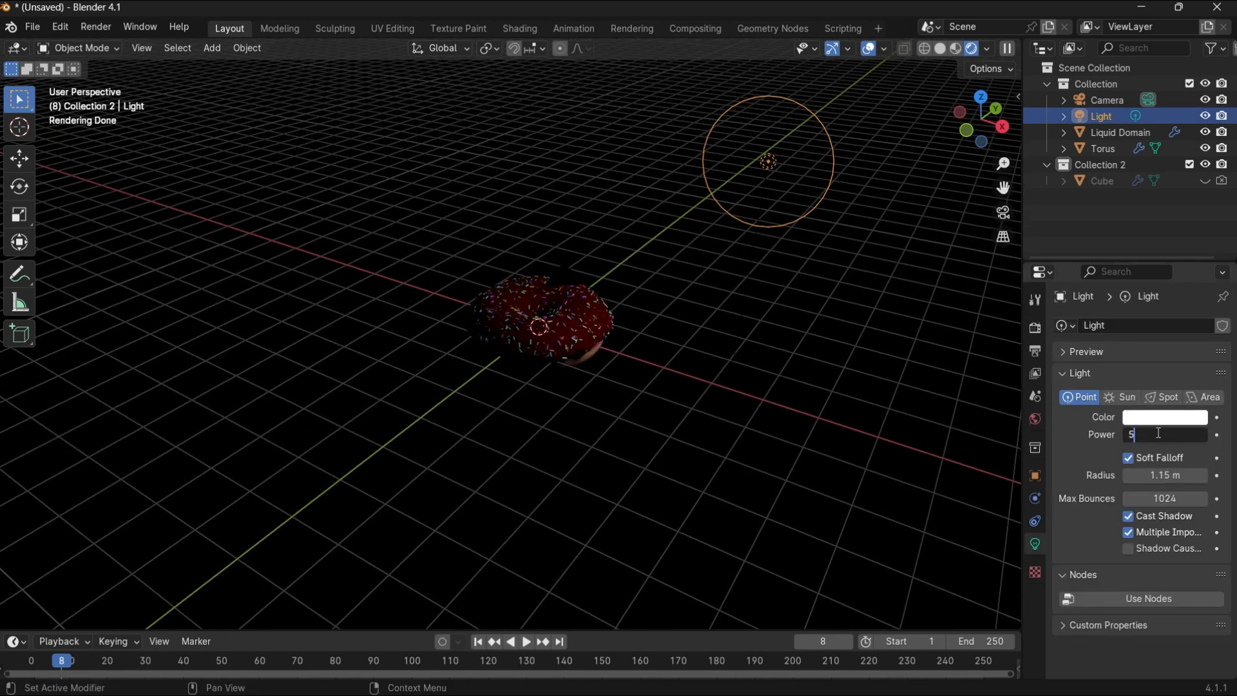
{"action": "type", "text": "000"}
{"action": "key", "text": "Return"}
{"action": "left_click", "coordinate": [540, 364]}
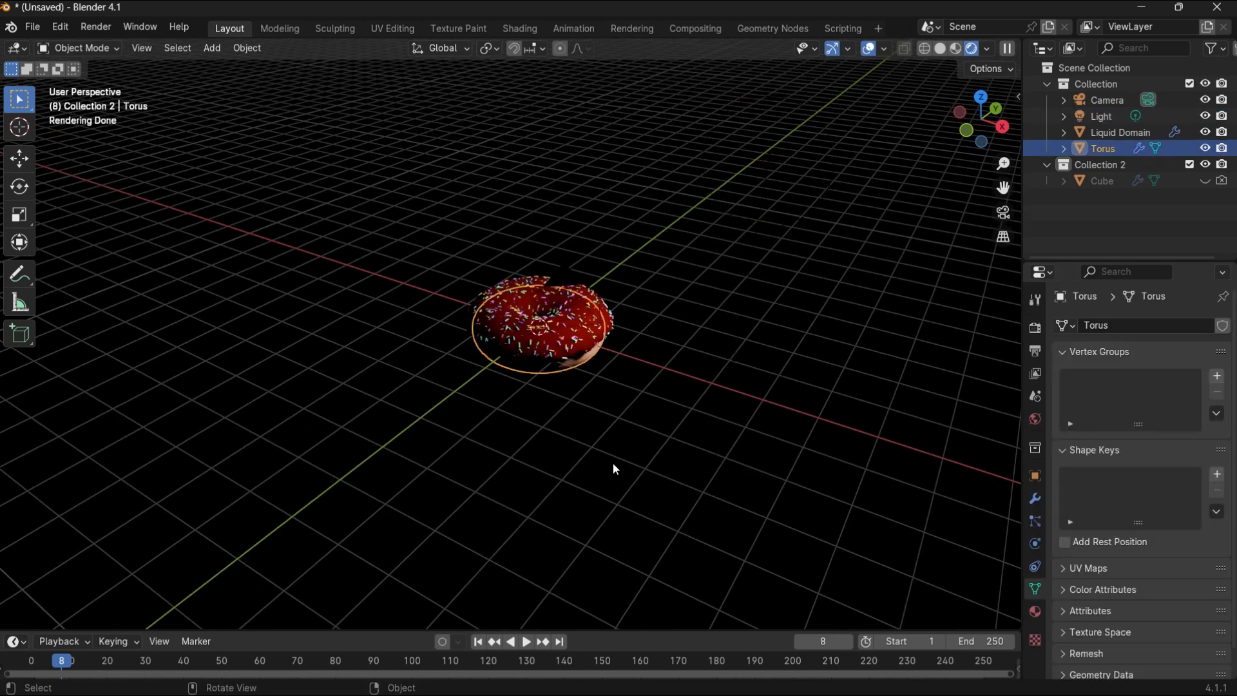
{"action": "key", "text": "KP_0"}
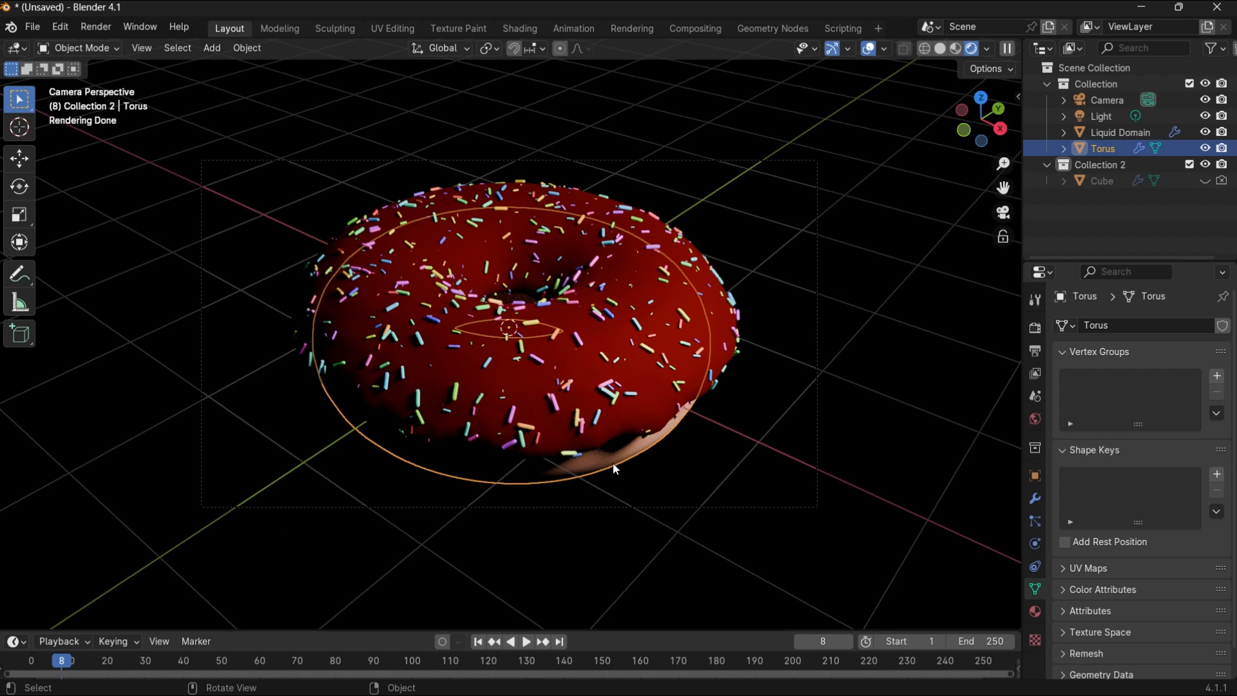
{"action": "key", "text": "KP_0"}
Move the light about -3.08 m along the global Y axis and check the result through the camera.
{"action": "scroll", "coordinate": [660, 393], "scroll_direction": "down", "scroll_amount": 4}
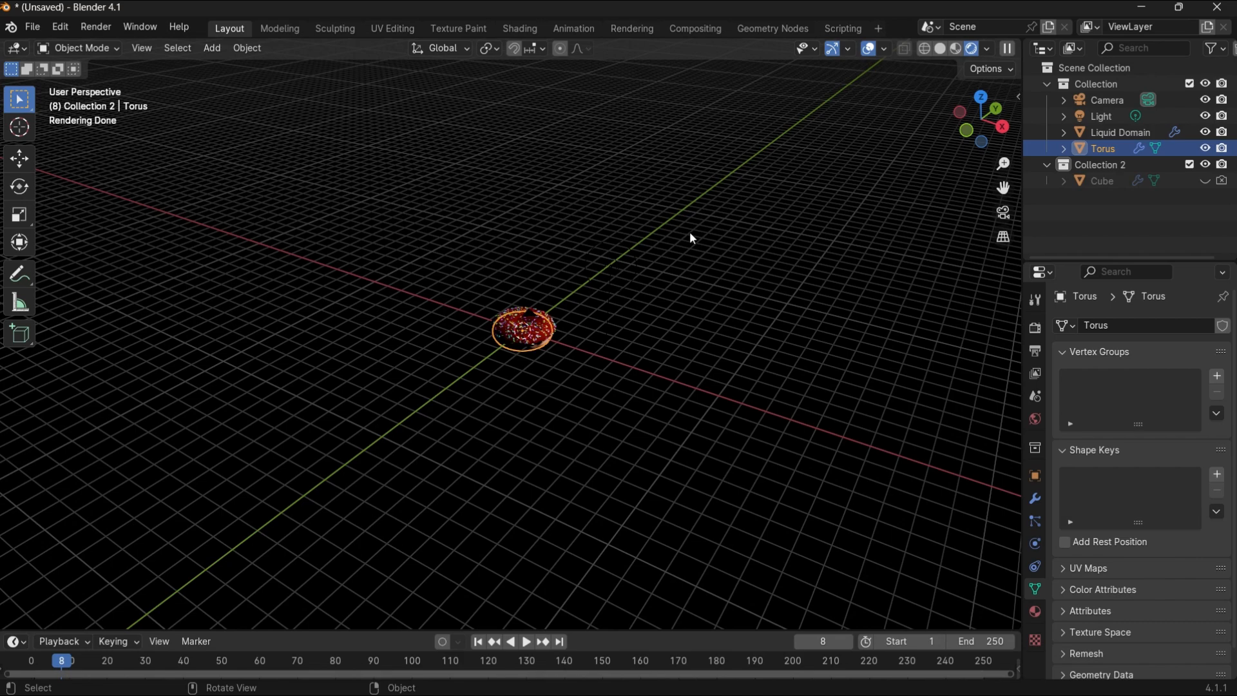
{"action": "left_click", "coordinate": [689, 231]}
{"action": "middle_click_drag", "start_coordinate": [591, 391], "coordinate": [619, 271]}
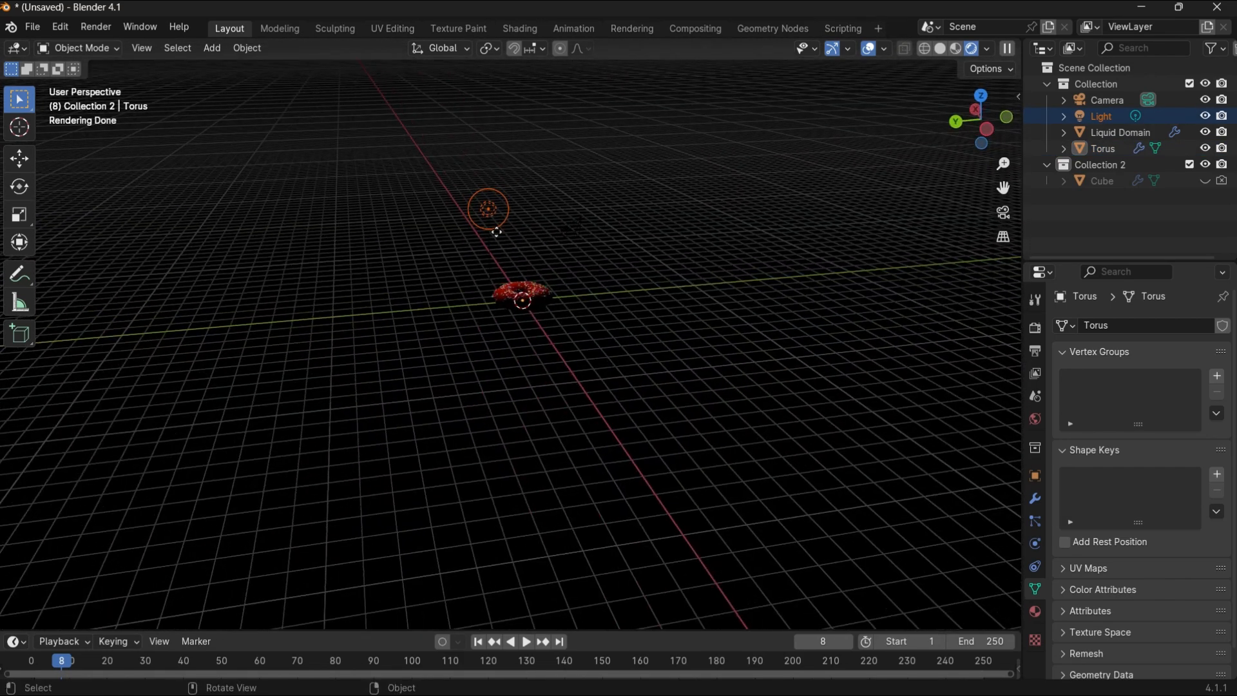
{"action": "key", "text": "g"}
{"action": "key", "text": "x"}
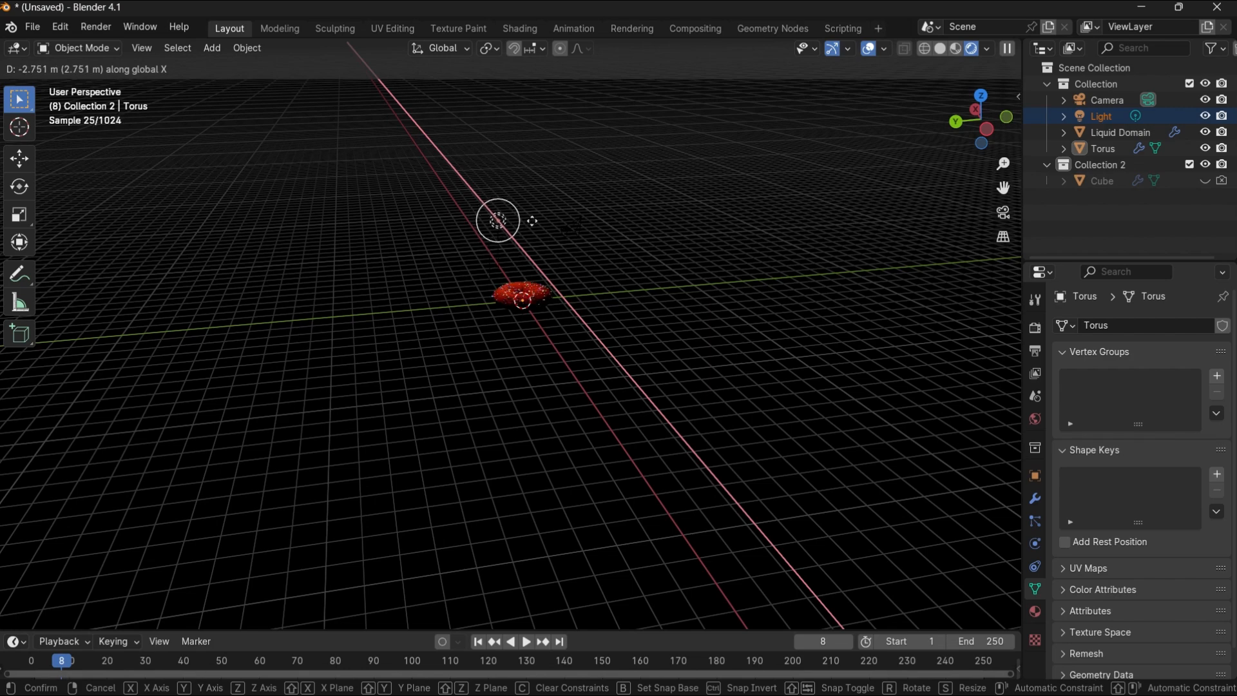
{"action": "key", "text": "y"}
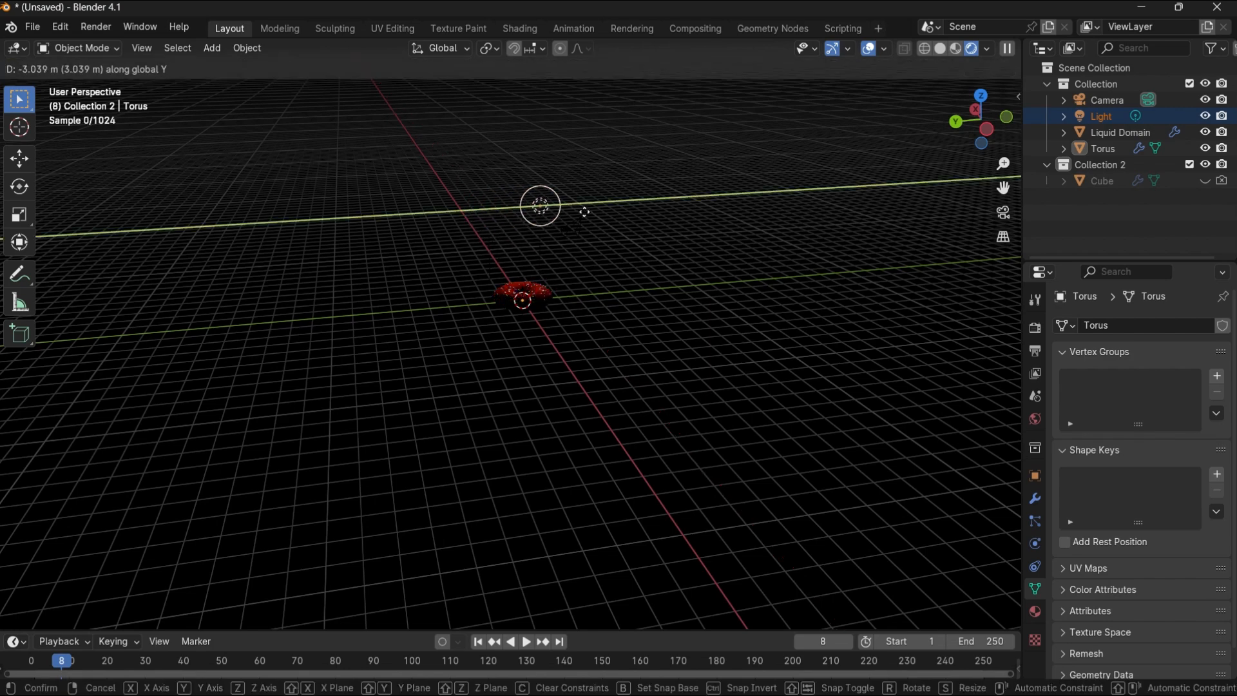
{"action": "left_click", "coordinate": [580, 210]}
{"action": "middle_click_drag", "start_coordinate": [659, 317], "coordinate": [423, 330]}
{"action": "key", "text": "KP_0"}
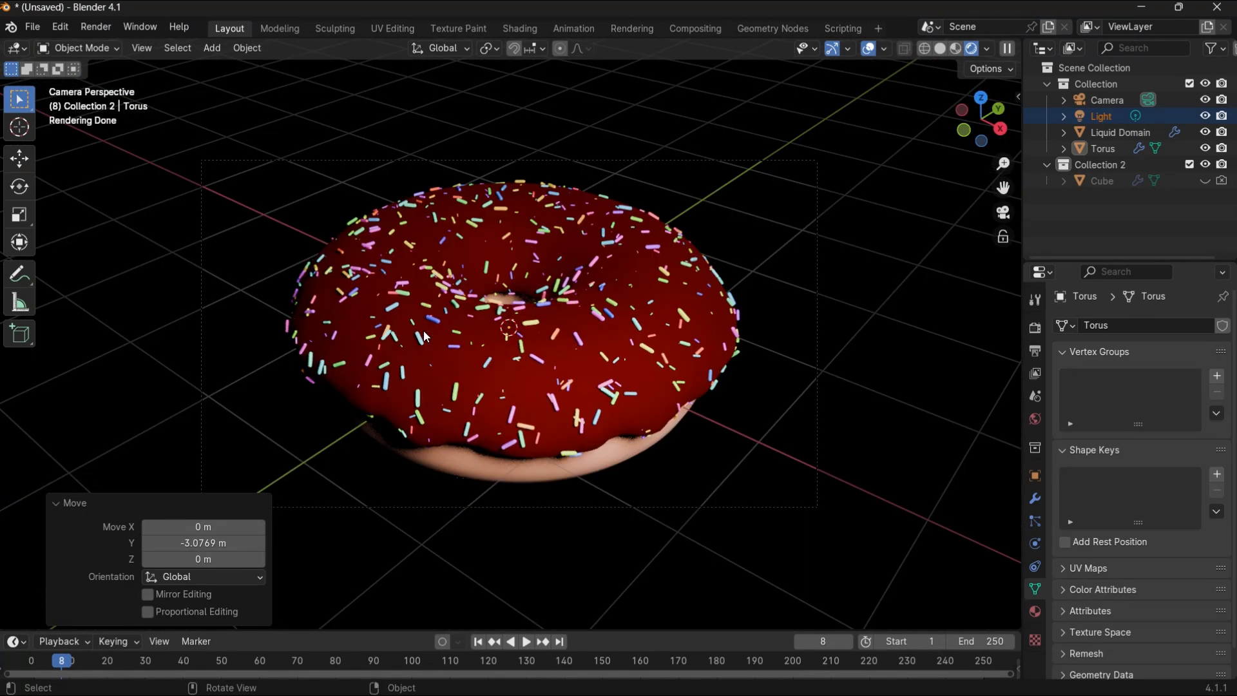
Render the current frame, choose a different render slot and close the render window.
{"action": "key", "text": "F12"}
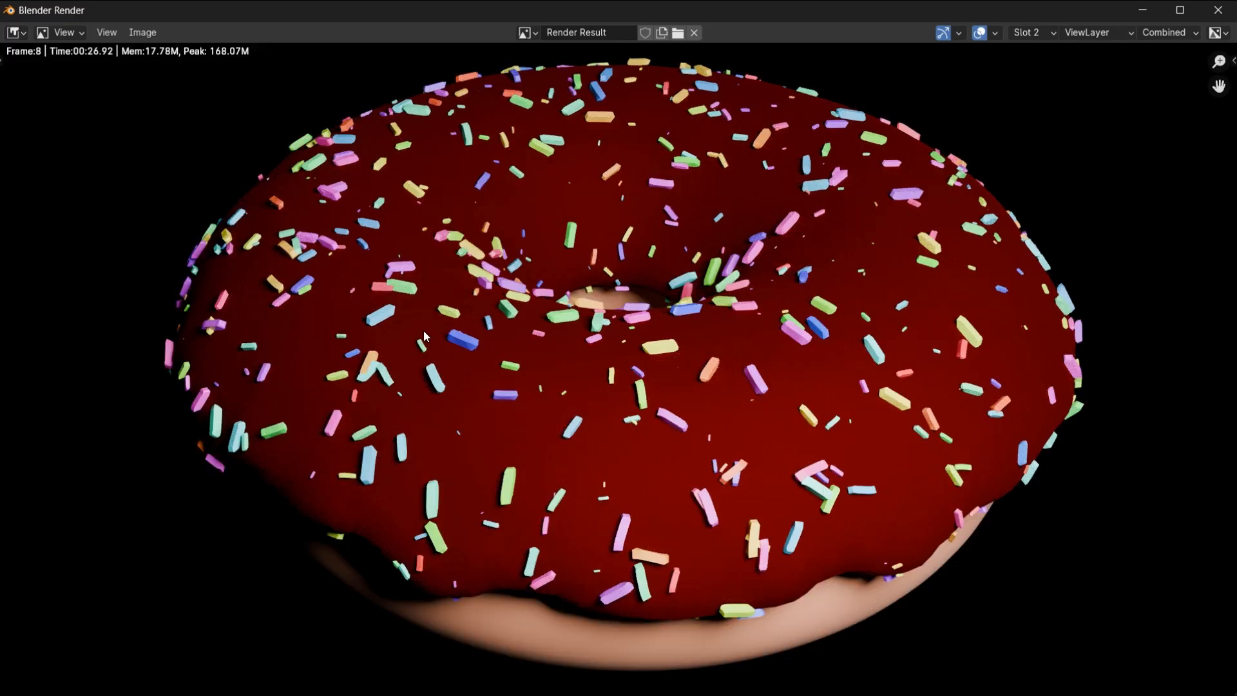
{"action": "left_click", "coordinate": [1030, 32]}
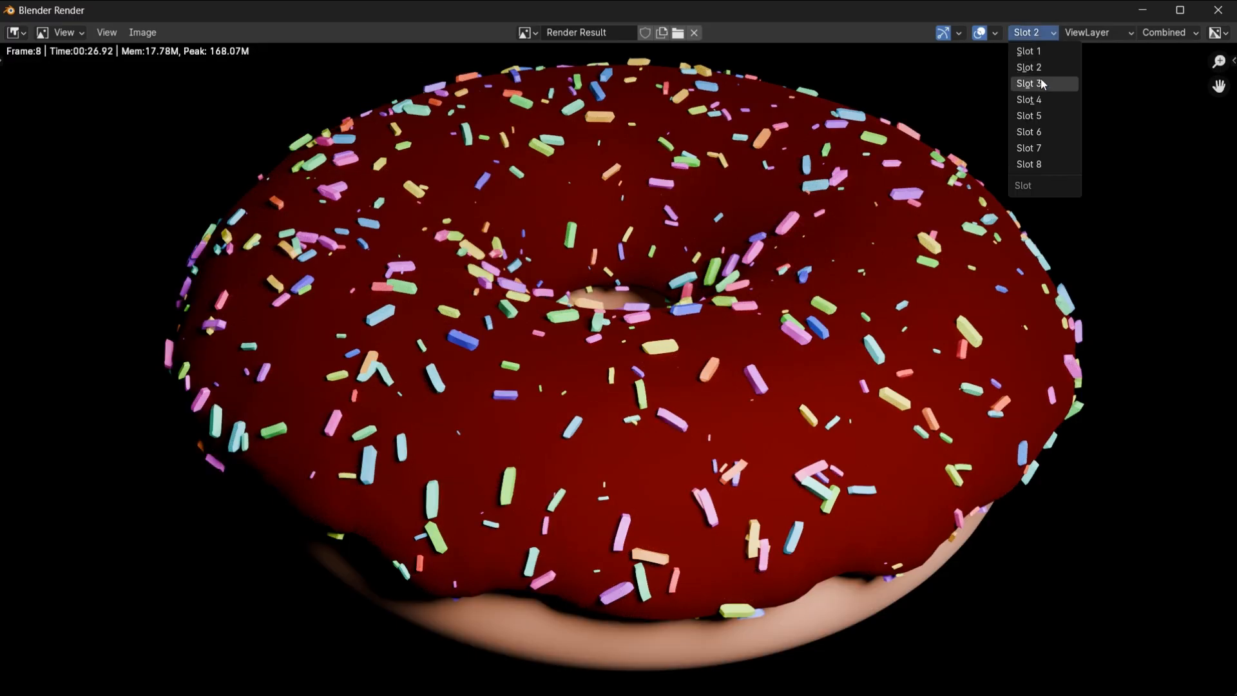
{"action": "left_click", "coordinate": [1034, 94]}
{"action": "left_click", "coordinate": [1217, 10]}
{"action": "key", "text": "KP_0"}
{"action": "key", "text": "KP_0"}
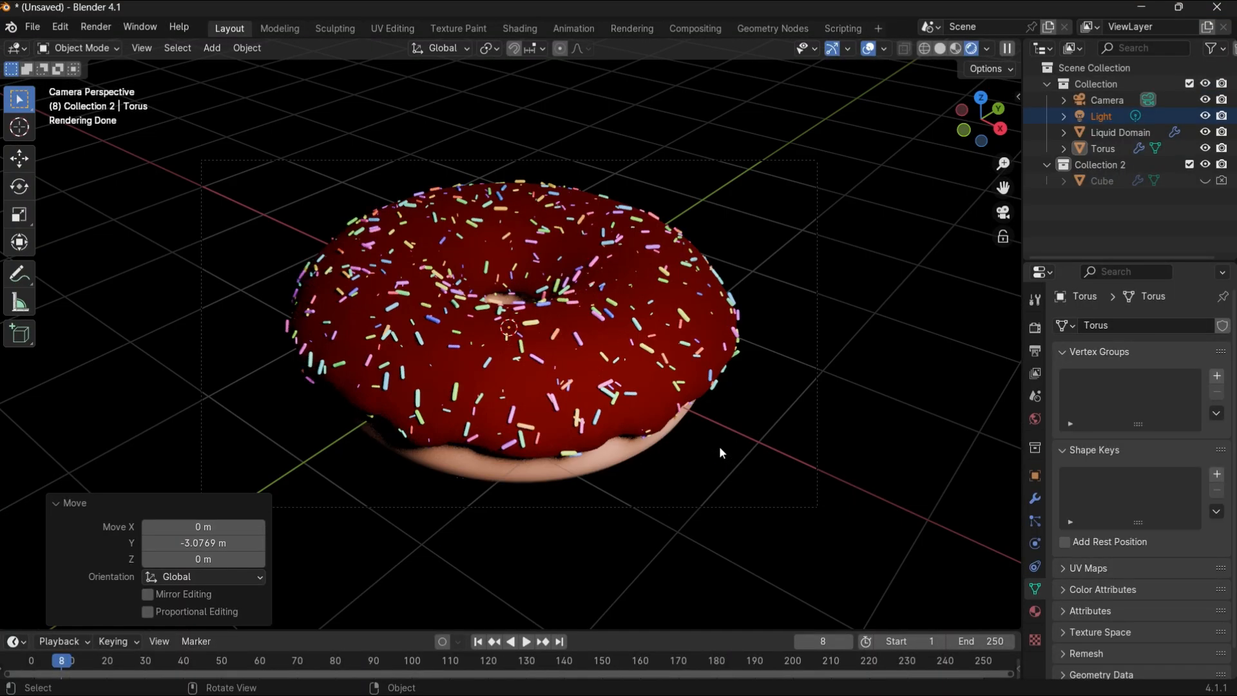
Duplicate the donut and its icing together and place the copy about 3.36 m along the global X axis.
{"action": "key", "text": "KP_0"}
{"action": "middle_click_drag", "start_coordinate": [719, 446], "coordinate": [575, 336]}
{"action": "left_click_drag", "start_coordinate": [472, 179], "coordinate": [832, 428]}
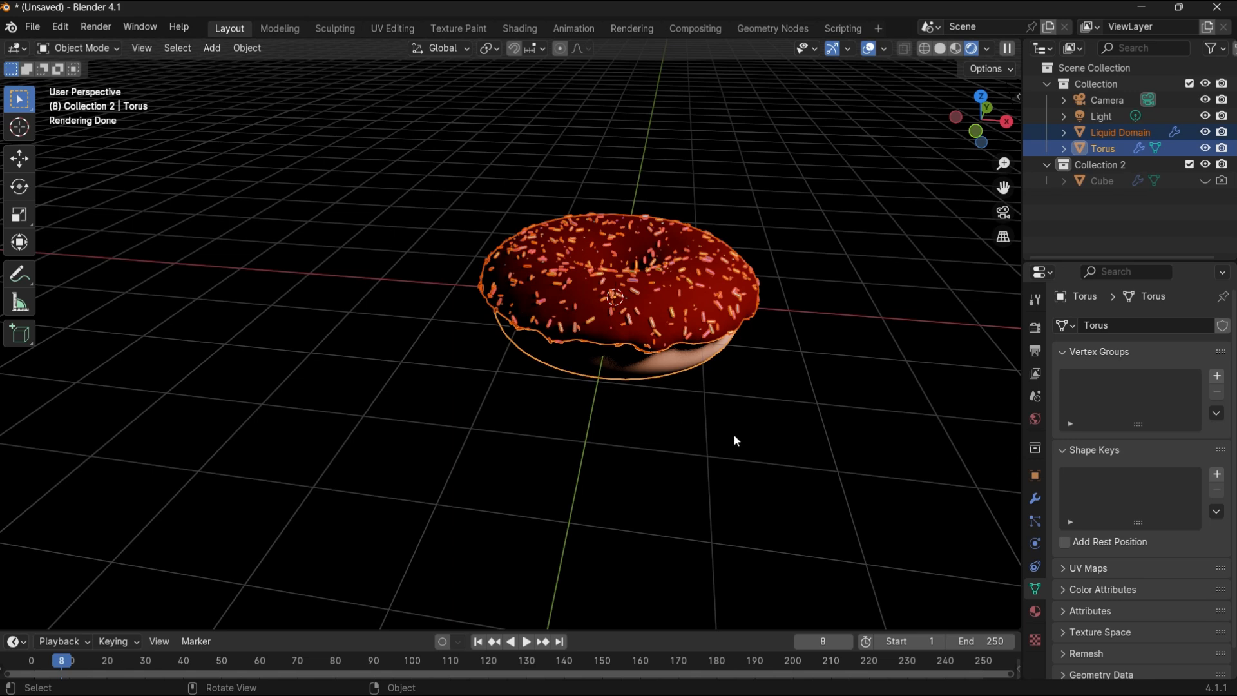
{"action": "key", "text": "shift+d"}
{"action": "key", "text": "x"}
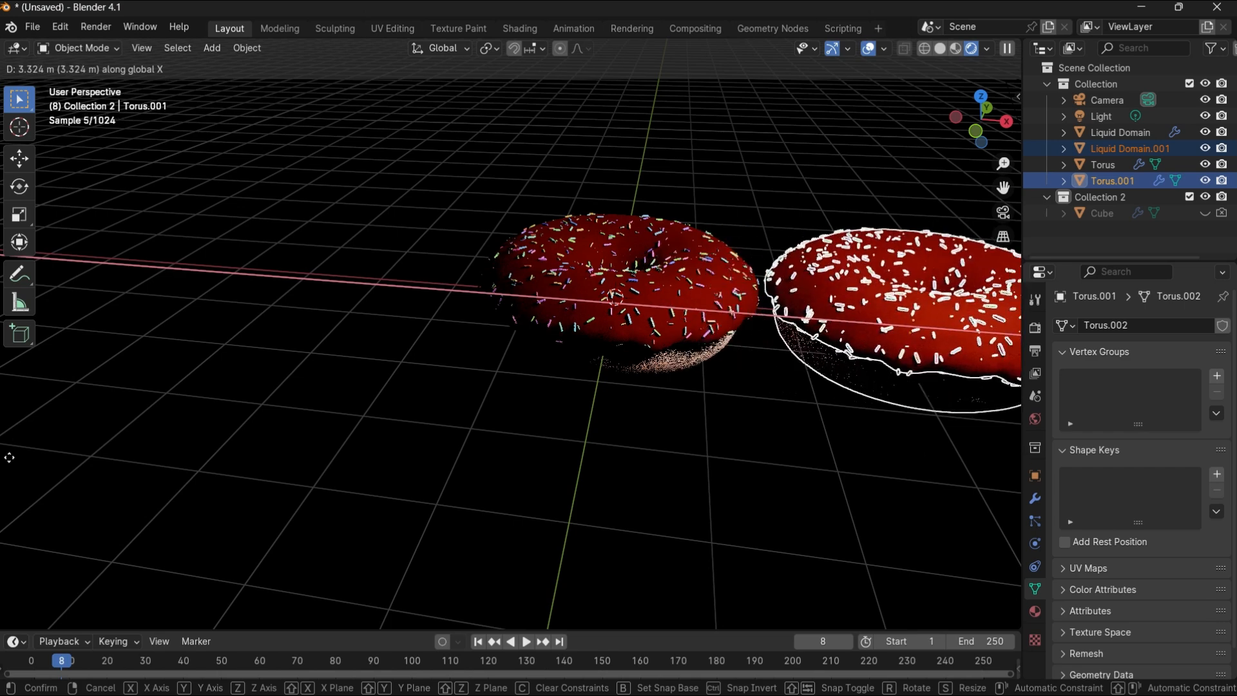
{"action": "left_click", "coordinate": [9, 457]}
{"action": "middle_click_drag", "start_coordinate": [743, 481], "coordinate": [832, 492]}
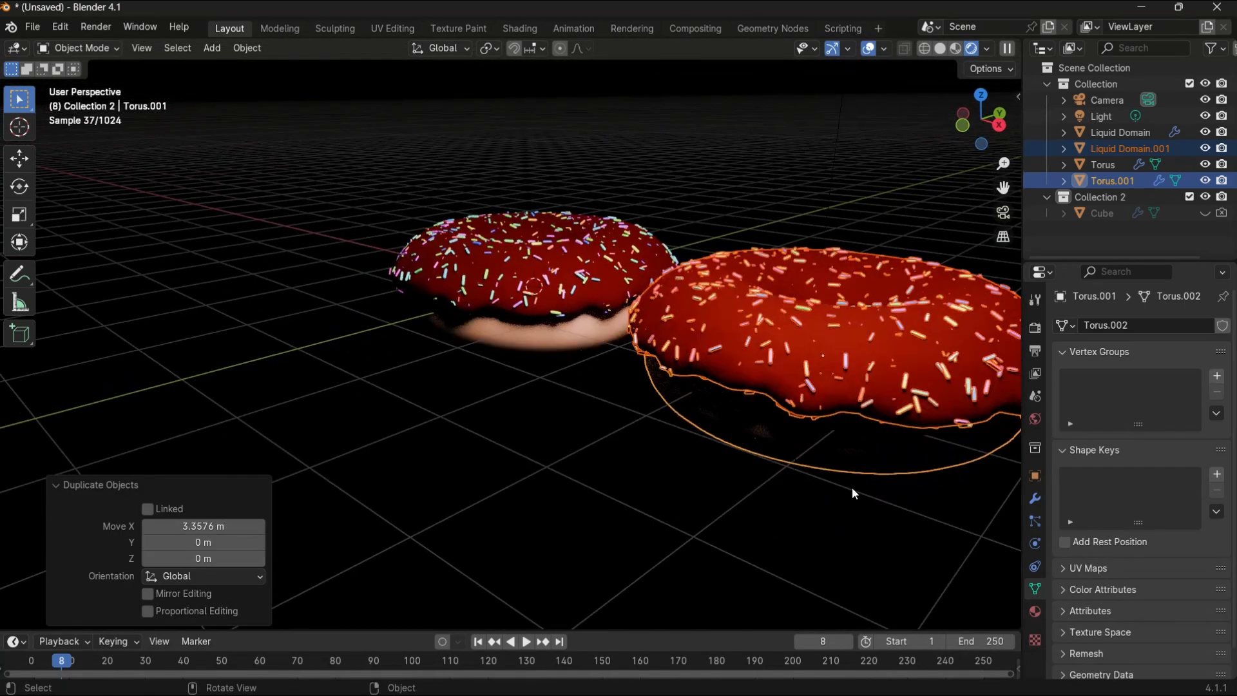
{"action": "left_click", "coordinate": [833, 492]}
Switch the viewport to Material Preview and make the duplicate icing's material an independent copy.
{"action": "mouse_move", "coordinate": [698, 528]}
{"action": "middle_mouse_down"}
{"action": "mouse_move", "coordinate": [878, 435]}
{"action": "mouse_move", "coordinate": [647, 500]}
{"action": "mouse_move", "coordinate": [676, 334]}
{"action": "mouse_move", "coordinate": [711, 303]}
{"action": "middle_mouse_up"}
{"action": "left_click", "coordinate": [955, 48]}
{"action": "left_click", "coordinate": [711, 302]}
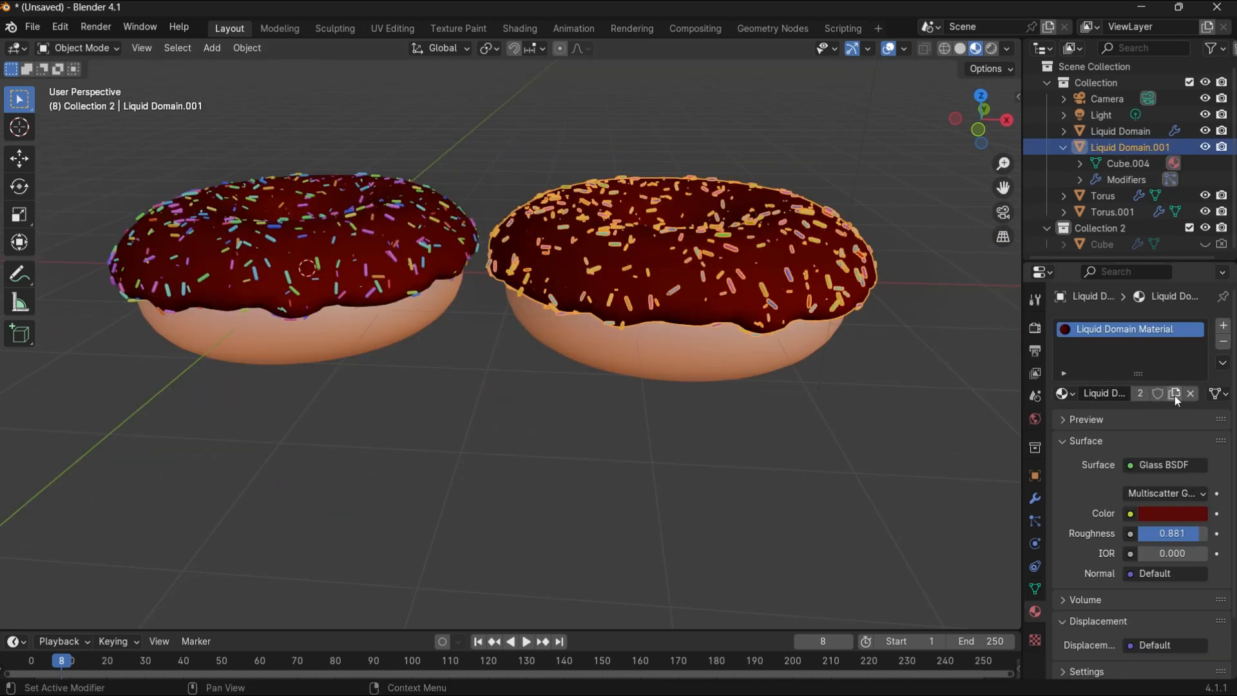
{"action": "left_click", "coordinate": [802, 388]}
{"action": "left_click", "coordinate": [734, 298]}
Recolour the duplicate donut's icing bright magenta with a hue of about 0.848 and a raised value.
{"action": "left_click", "coordinate": [1172, 513]}
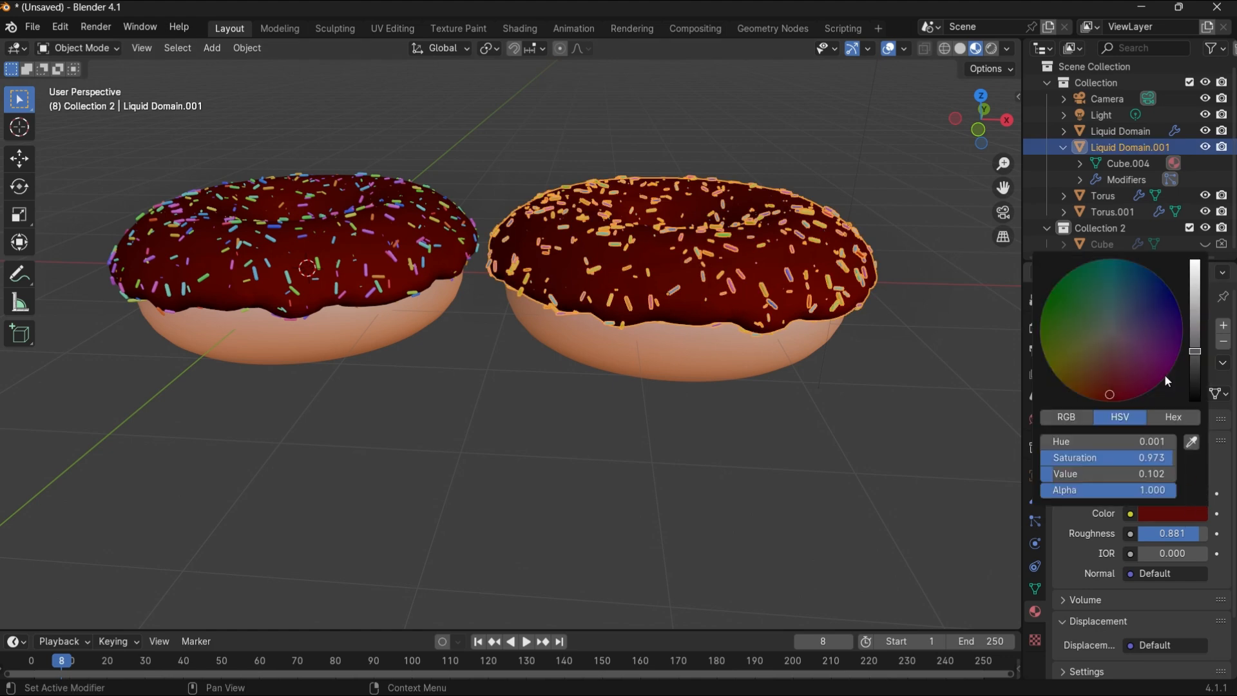
{"action": "left_click_drag", "start_coordinate": [1112, 396], "coordinate": [1169, 366]}
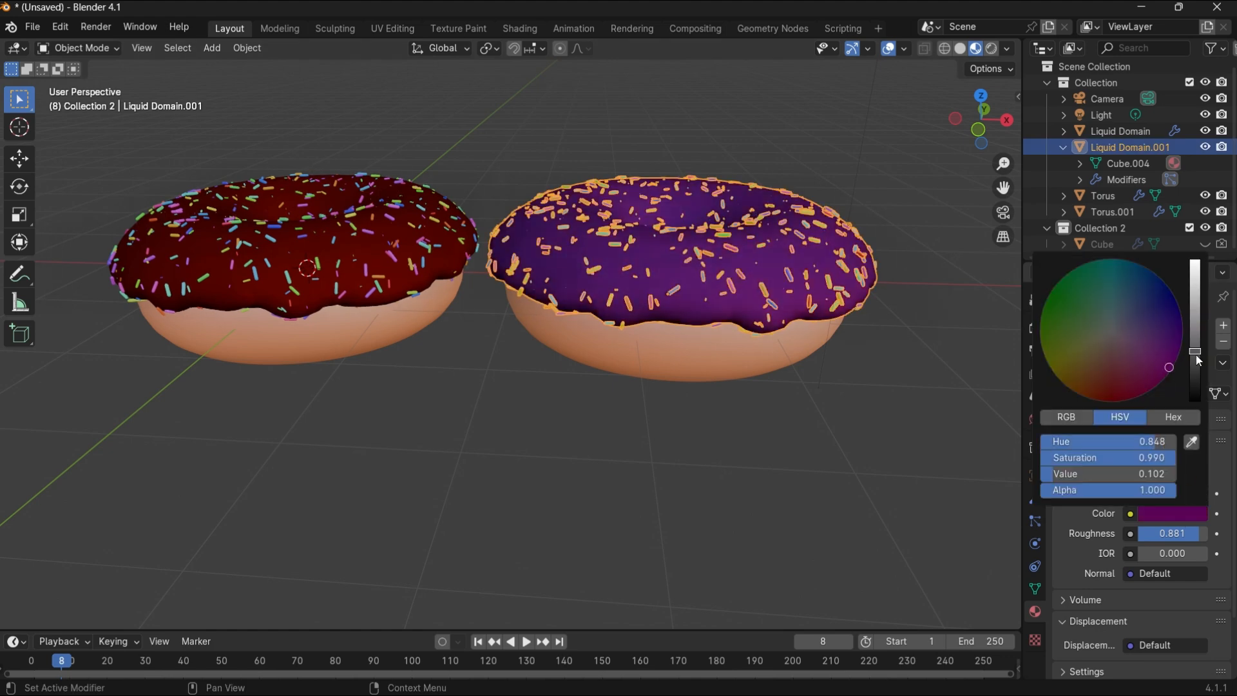
{"action": "scroll", "coordinate": [1169, 367], "scroll_direction": "up", "scroll_amount": 12}
{"action": "middle_click_drag", "start_coordinate": [714, 531], "coordinate": [725, 435]}
{"action": "left_click", "coordinate": [725, 435]}
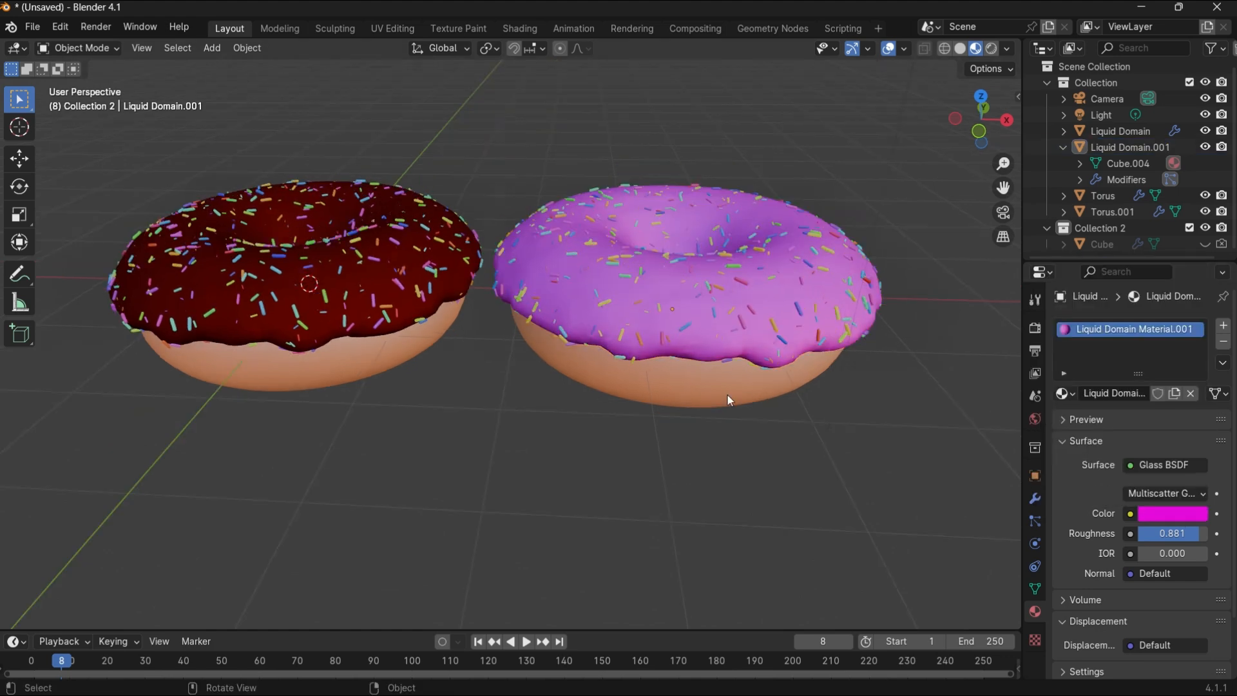
Rotate the duplicate donut with its icing about 40.4° in the view plane and check both donuts through the camera.
{"action": "left_click", "coordinate": [711, 319]}
{"action": "left_click", "coordinate": [720, 474]}
{"action": "left_click", "coordinate": [697, 328]}
{"action": "left_click_drag", "start_coordinate": [893, 503], "coordinate": [563, 161]}
{"action": "key", "text": "r"}
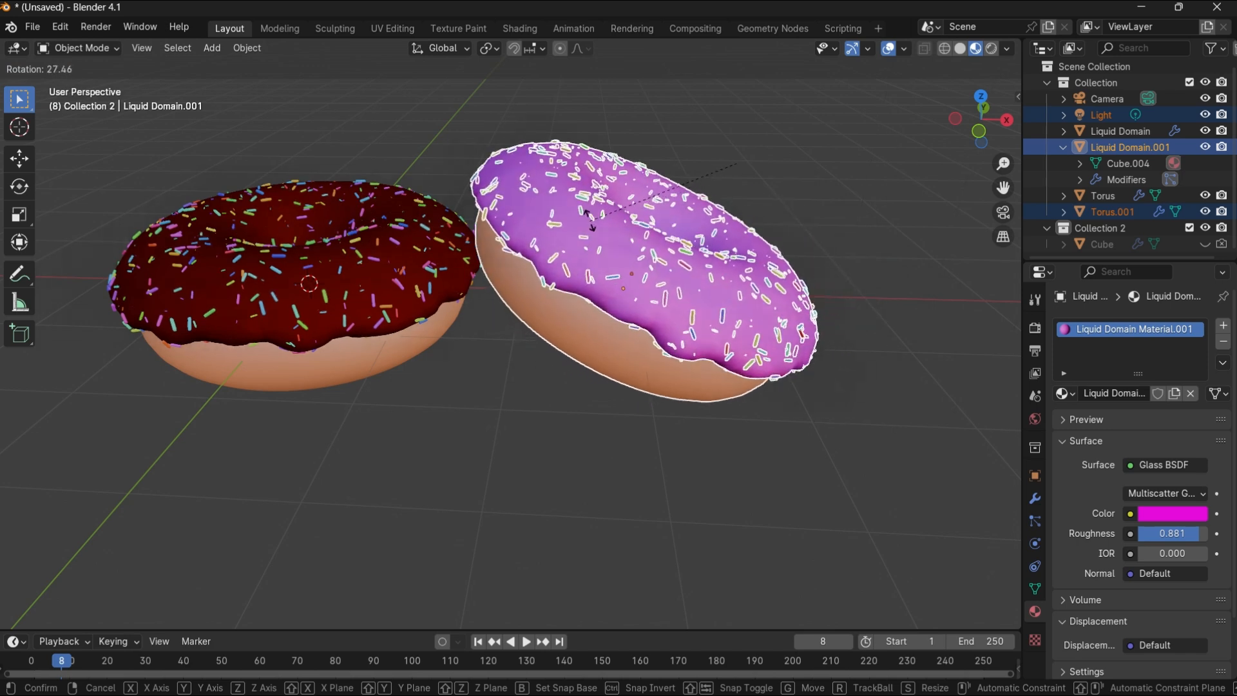
{"action": "left_click", "coordinate": [594, 184]}
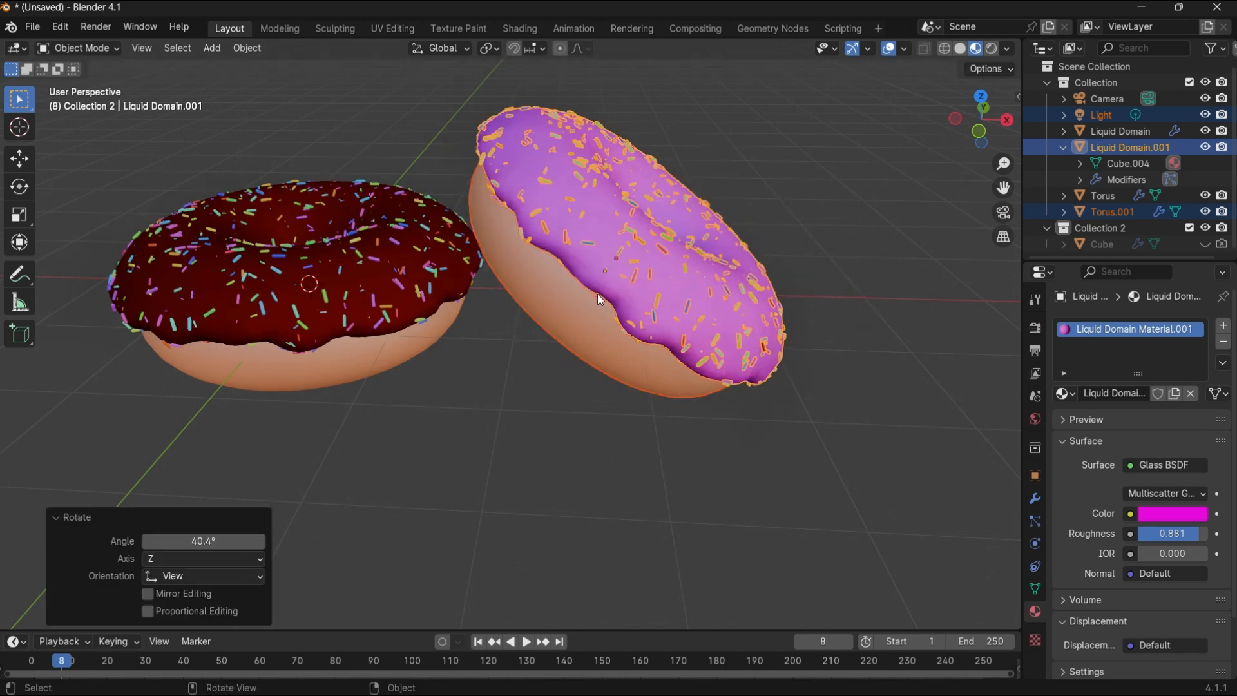
{"action": "key", "text": "KP_0"}
{"action": "key", "text": "KP_0"}
{"action": "middle_click_drag", "start_coordinate": [590, 403], "coordinate": [543, 427]}
{"action": "scroll", "coordinate": [423, 394], "scroll_direction": "up", "scroll_amount": 2}
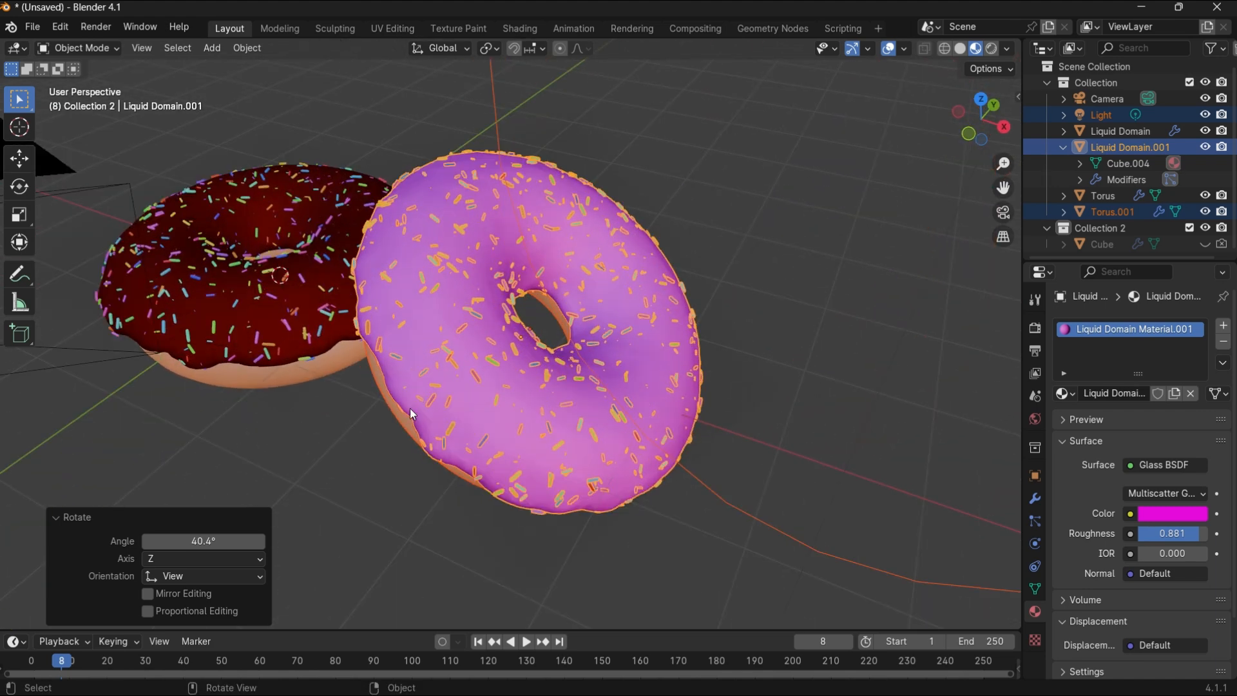
{"action": "key", "text": "KP_0"}
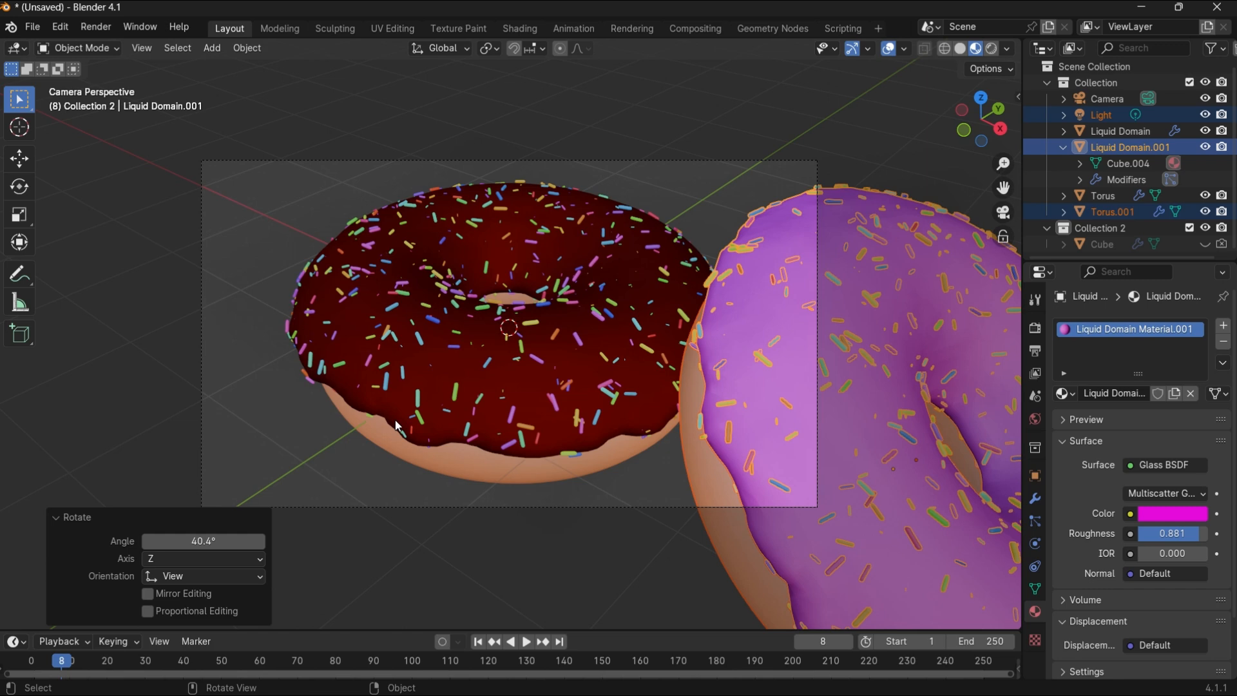
{"action": "key", "text": "KP_0"}
Select the tilted duplicate donut with its icing and create a new collection from them.
{"action": "left_click", "coordinate": [445, 464]}
{"action": "scroll", "coordinate": [445, 464], "scroll_direction": "down", "scroll_amount": 3}
{"action": "middle_click_drag", "start_coordinate": [445, 464], "coordinate": [508, 436]}
{"action": "left_click_drag", "start_coordinate": [764, 398], "coordinate": [532, 179]}
{"action": "key", "text": "ctrl+g"}
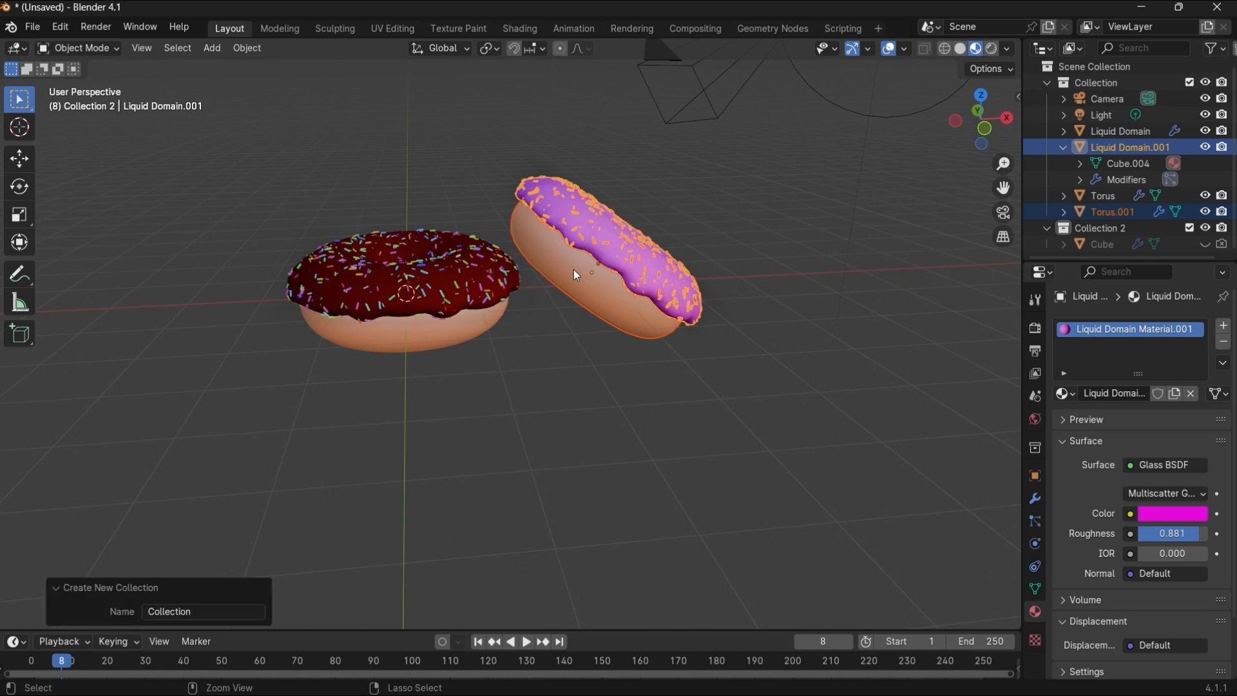
Move the tilted donut and its icing about -0.44 m along the global X axis so it leans on the first donut.
{"action": "left_click", "coordinate": [607, 290]}
{"action": "left_click", "coordinate": [754, 394]}
{"action": "left_click", "coordinate": [568, 222]}
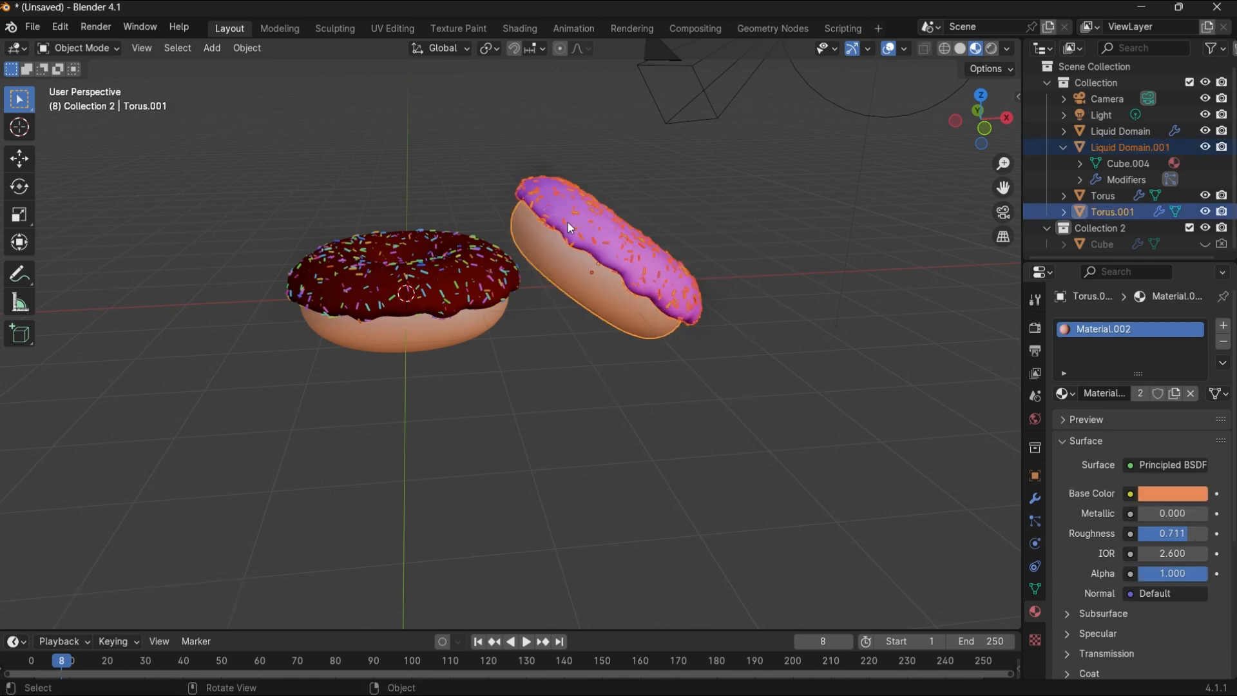
{"action": "key", "text": "g"}
{"action": "key", "text": "x"}
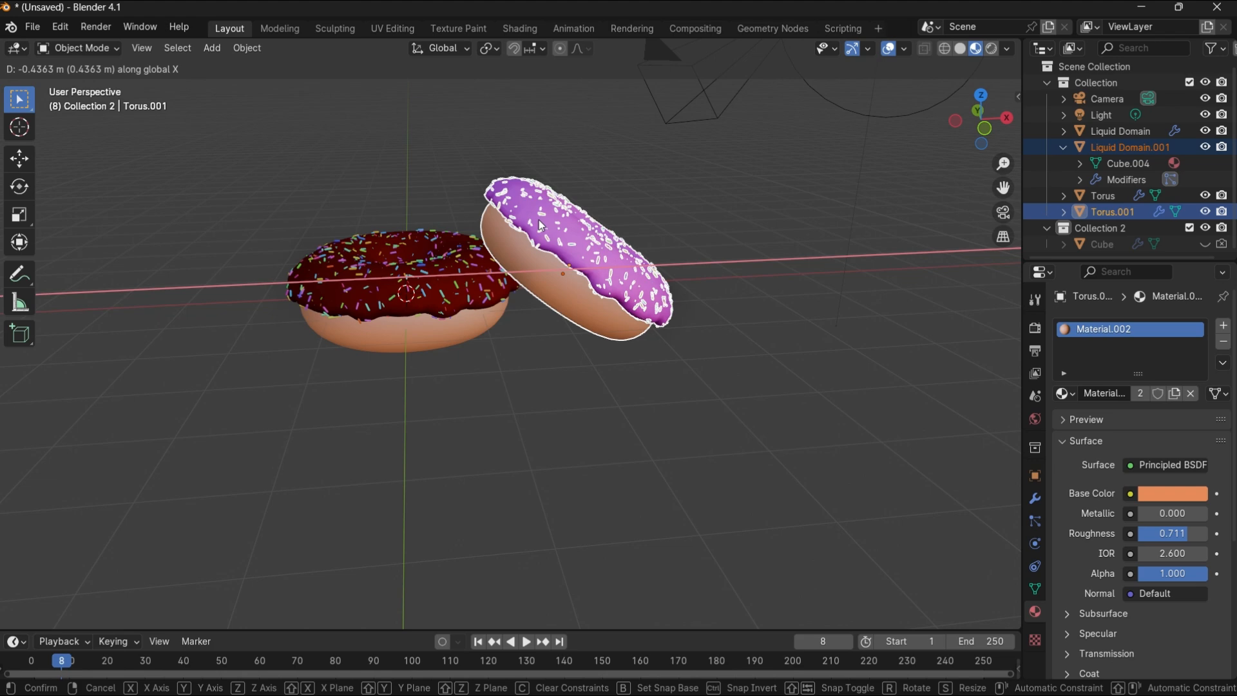
{"action": "left_click", "coordinate": [539, 219]}
{"action": "middle_click_drag", "start_coordinate": [669, 424], "coordinate": [616, 437]}
{"action": "left_click", "coordinate": [616, 437]}
Orbit to a perspective showing both donuts and align the camera to that view.
{"action": "key", "text": "KP_0"}
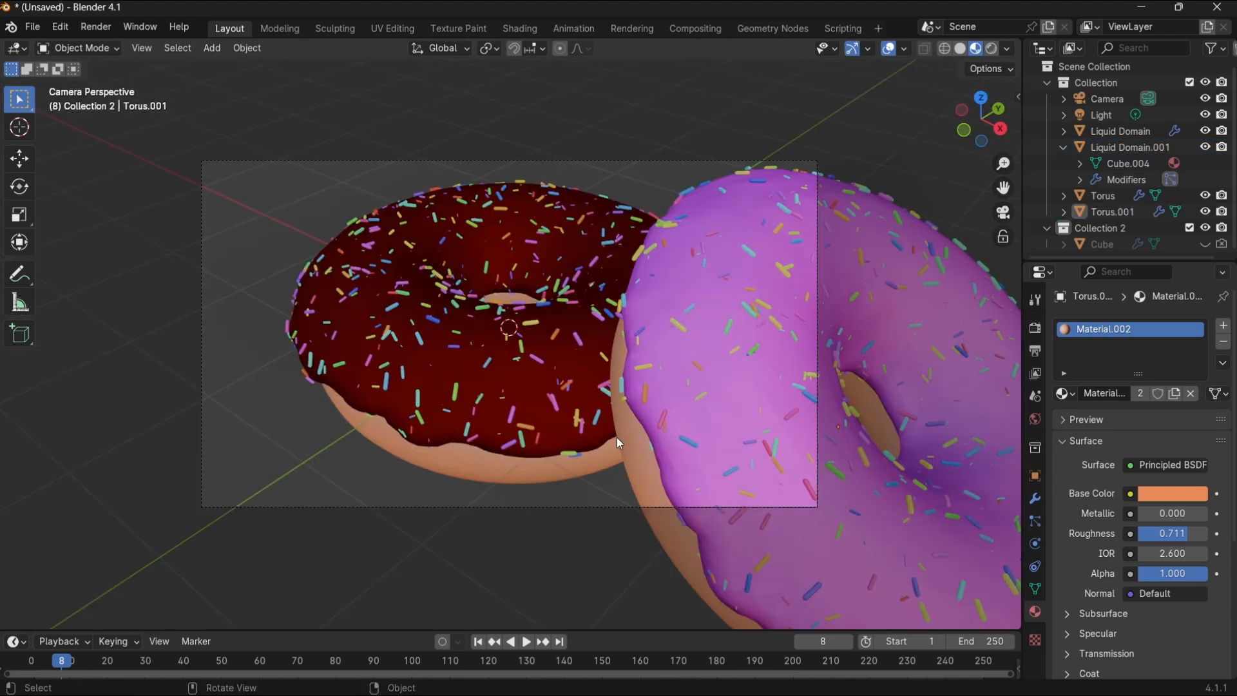
{"action": "key", "text": "KP_0"}
{"action": "middle_click_drag", "start_coordinate": [616, 438], "coordinate": [598, 448]}
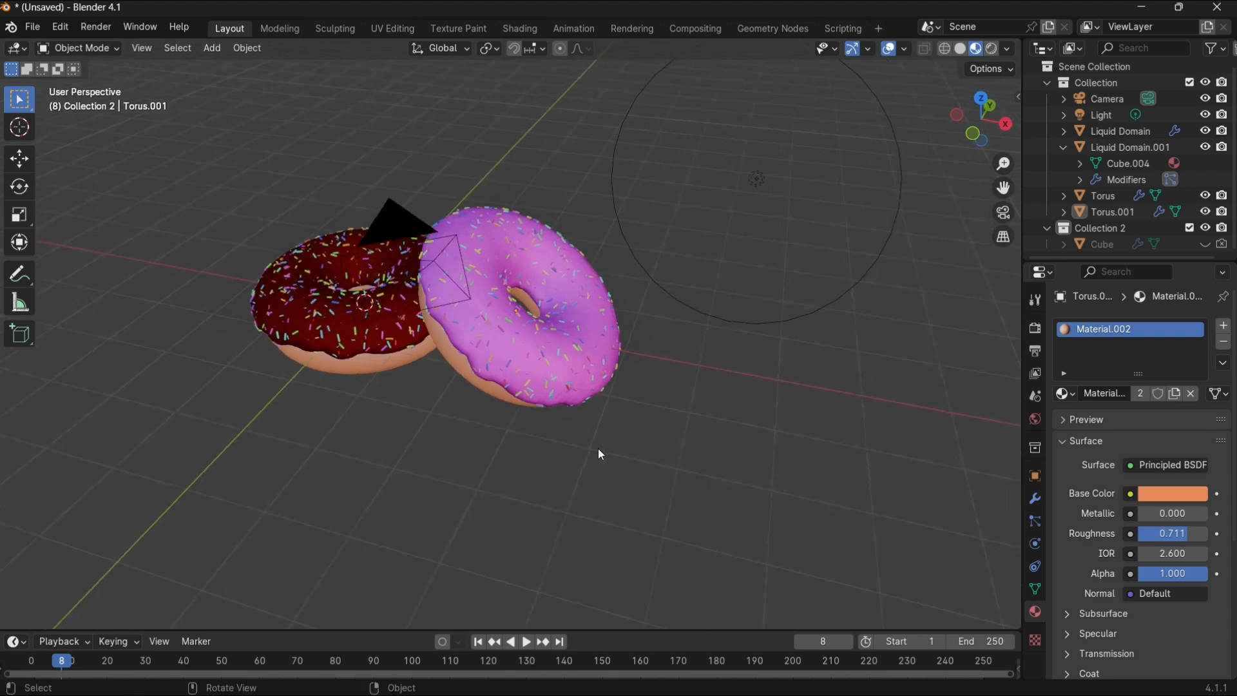
{"action": "key", "text": "KP_0"}
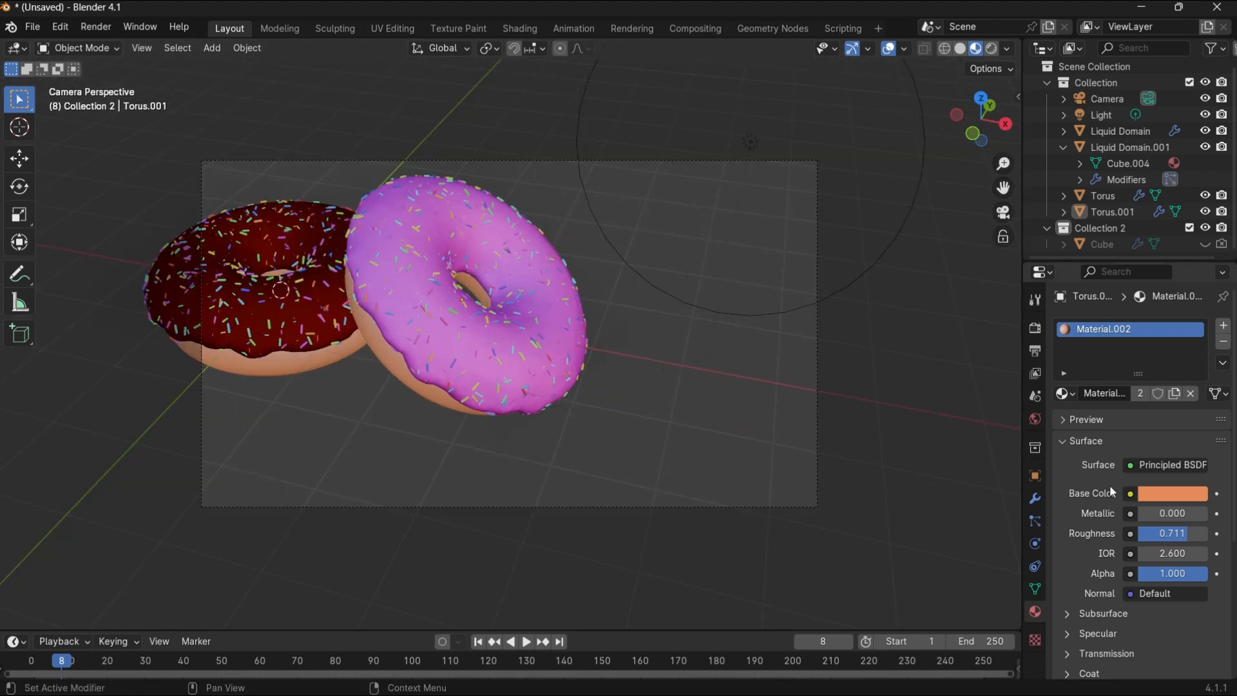
Select the camera and set its lens Shift X to -0.120.
{"action": "left_click", "coordinate": [816, 421]}
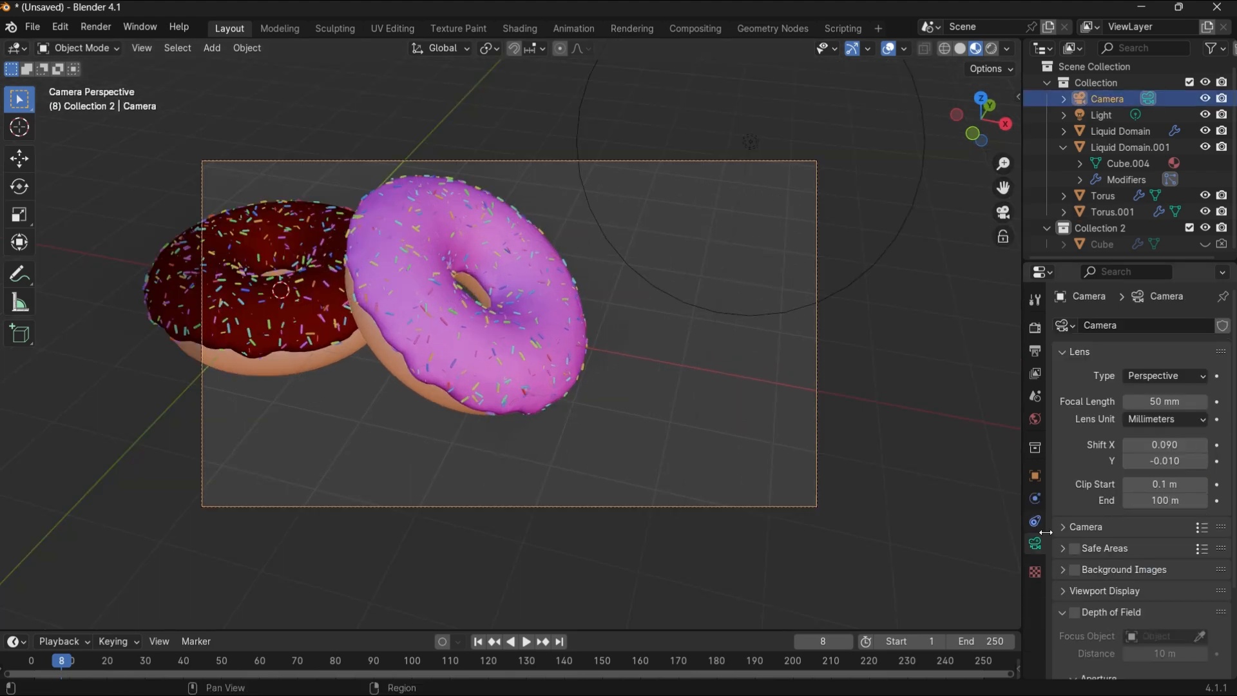
{"action": "left_click", "coordinate": [1127, 446]}
{"action": "left_click", "coordinate": [1127, 446]}
{"action": "left_click", "coordinate": [1127, 446]}
{"action": "left_click", "coordinate": [1127, 445]}
{"action": "left_click", "coordinate": [1127, 446]}
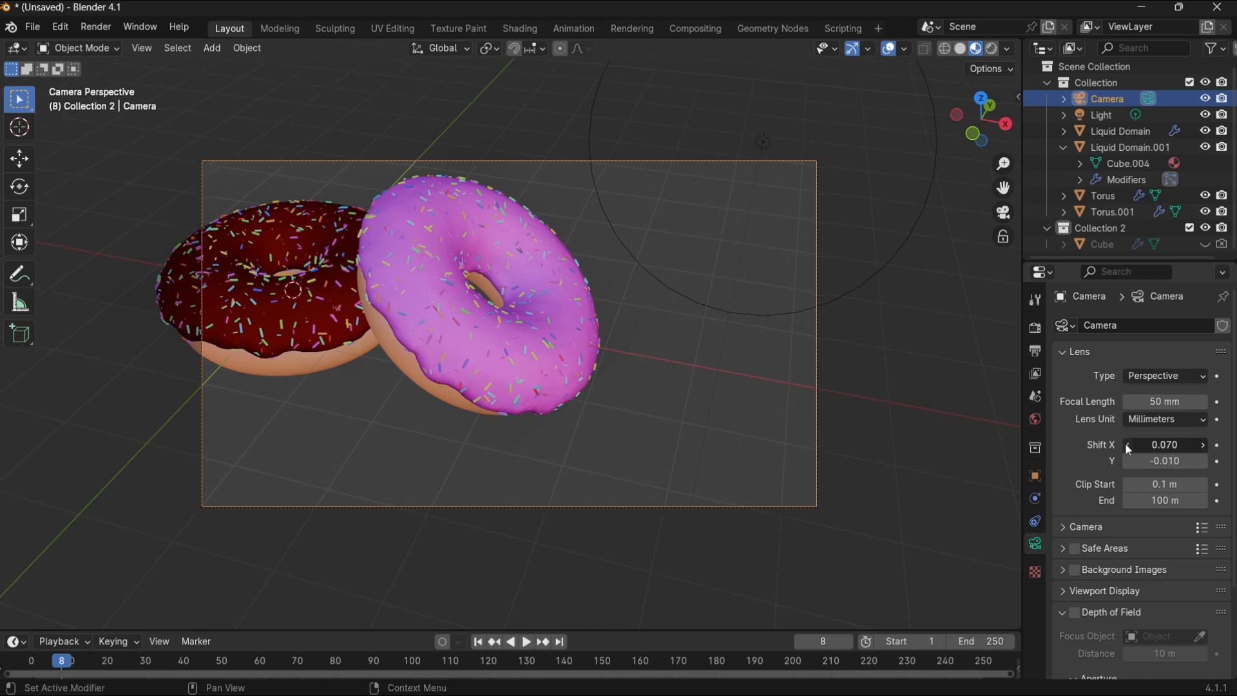
{"action": "left_click", "coordinate": [1128, 446]}
{"action": "left_click", "coordinate": [1127, 446]}
{"action": "left_click", "coordinate": [1127, 445]}
{"action": "left_click", "coordinate": [1127, 446]}
{"action": "left_click", "coordinate": [1127, 446]}
{"action": "left_click", "coordinate": [1127, 446]}
{"action": "left_click", "coordinate": [1127, 446]}
{"action": "left_click", "coordinate": [1126, 446]}
{"action": "left_click", "coordinate": [1127, 445]}
{"action": "left_click", "coordinate": [1126, 446]}
{"action": "left_click", "coordinate": [1127, 445]}
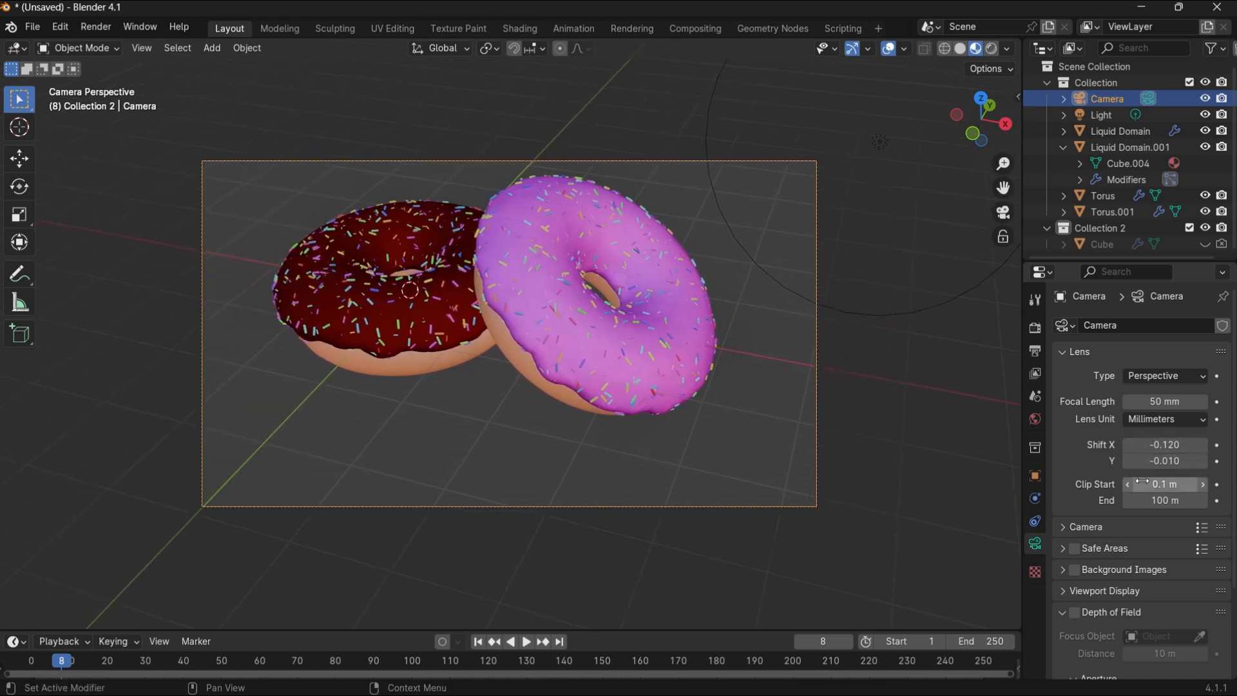
Set the camera's lens Shift Y to 0.040 and deselect the camera.
{"action": "left_click", "coordinate": [1205, 462]}
{"action": "left_click", "coordinate": [1204, 461]}
{"action": "left_click", "coordinate": [1204, 462]}
{"action": "left_click", "coordinate": [1205, 462]}
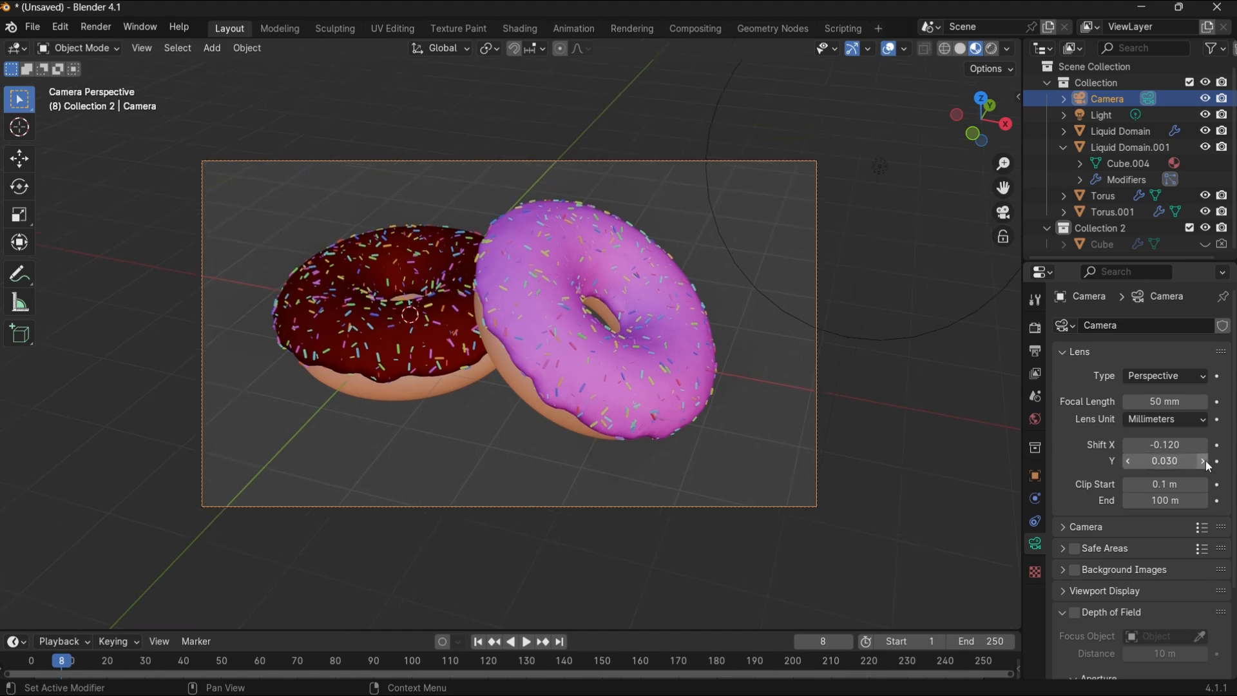
{"action": "left_click", "coordinate": [1202, 460]}
{"action": "left_click", "coordinate": [733, 547]}
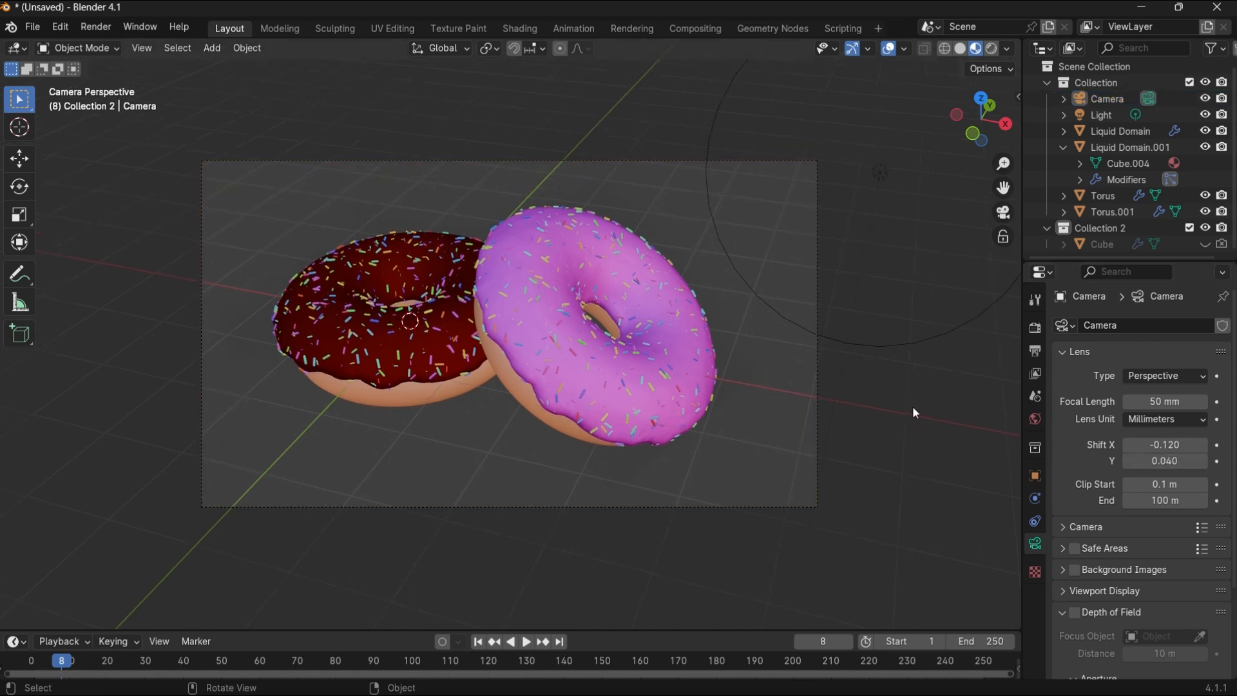
Add a 9.48 m plane at the world origin beneath the two donuts.
{"action": "key", "text": "KP_0"}
{"action": "scroll", "coordinate": [795, 383], "scroll_direction": "up", "scroll_amount": 3}
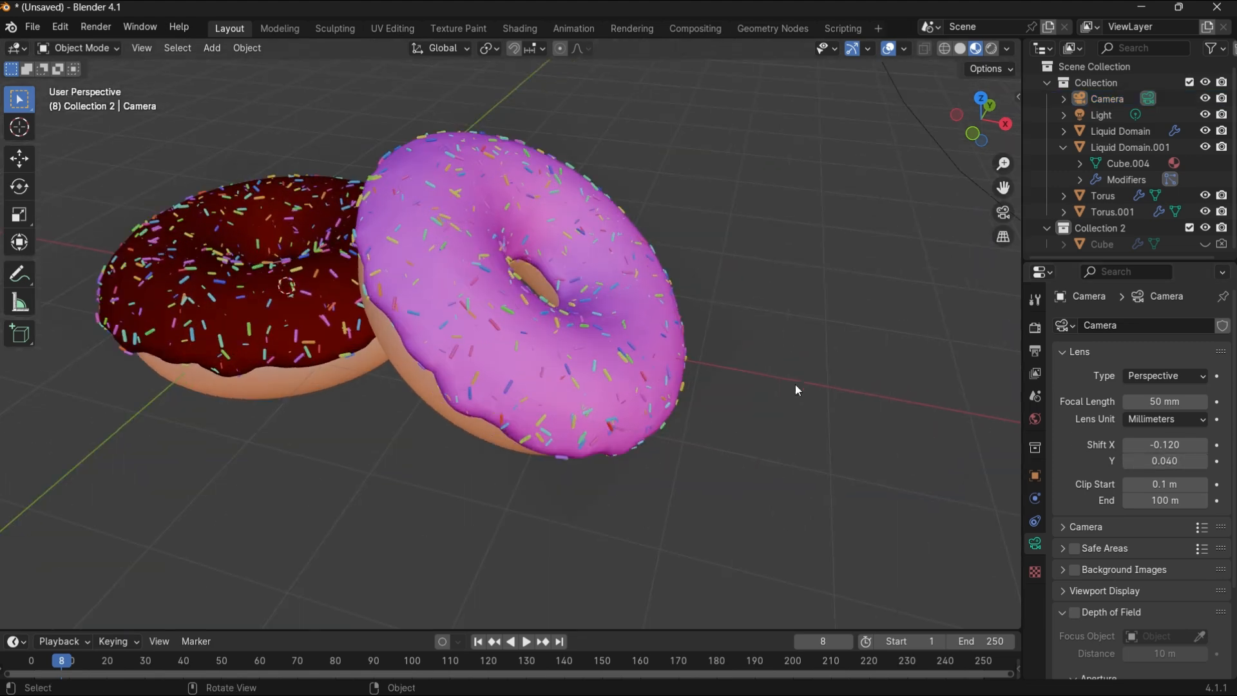
{"action": "middle_click_drag", "start_coordinate": [742, 468], "coordinate": [778, 466]}
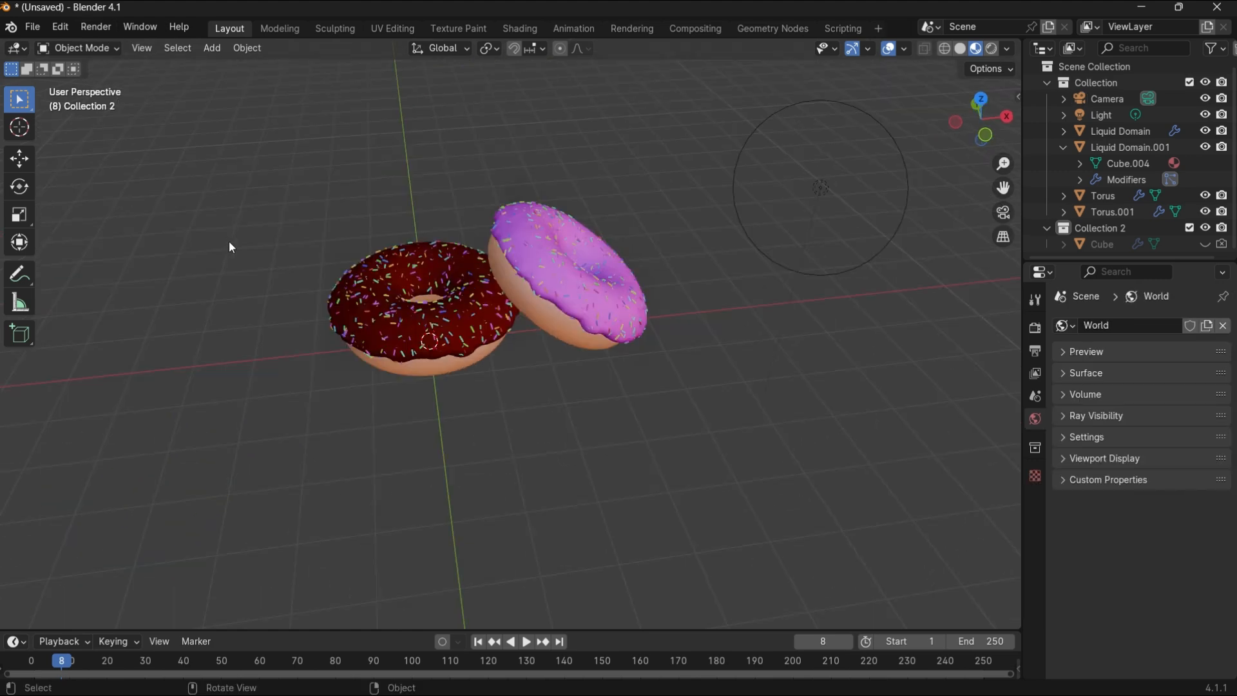
{"action": "key", "text": "shift+a"}
{"action": "left_click", "coordinate": [309, 243]}
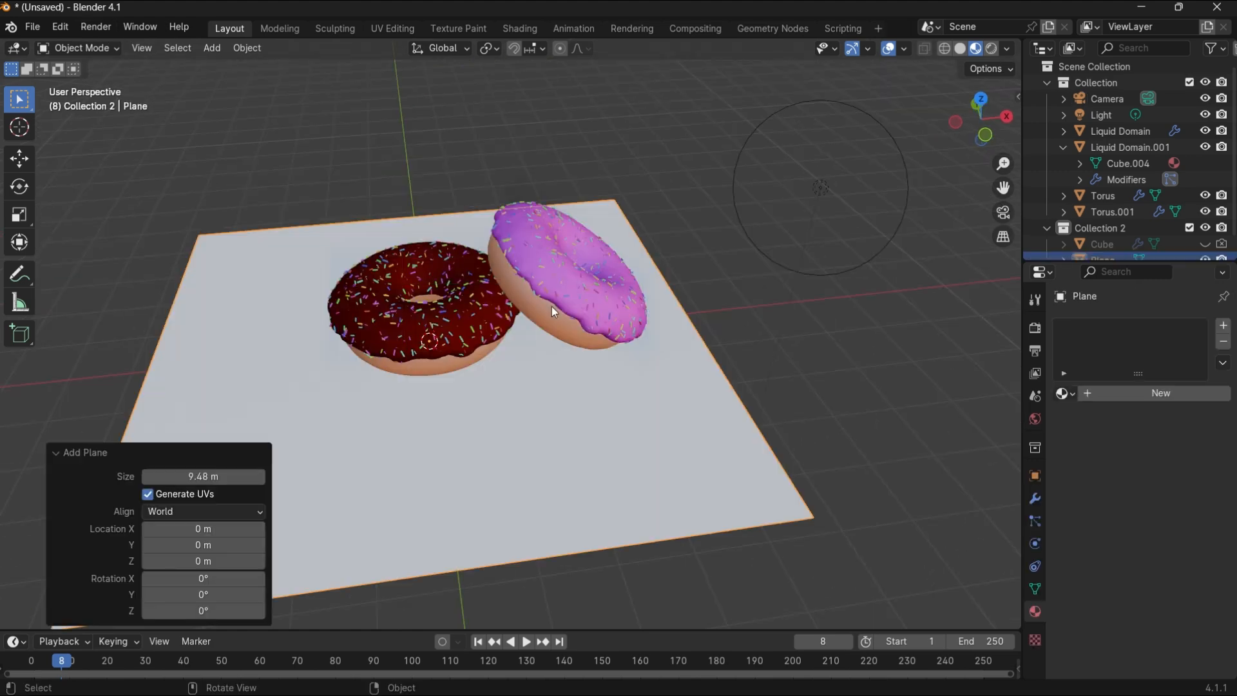
{"action": "key", "text": "Tab"}
{"action": "scroll", "coordinate": [617, 415], "scroll_direction": "down", "scroll_amount": 3}
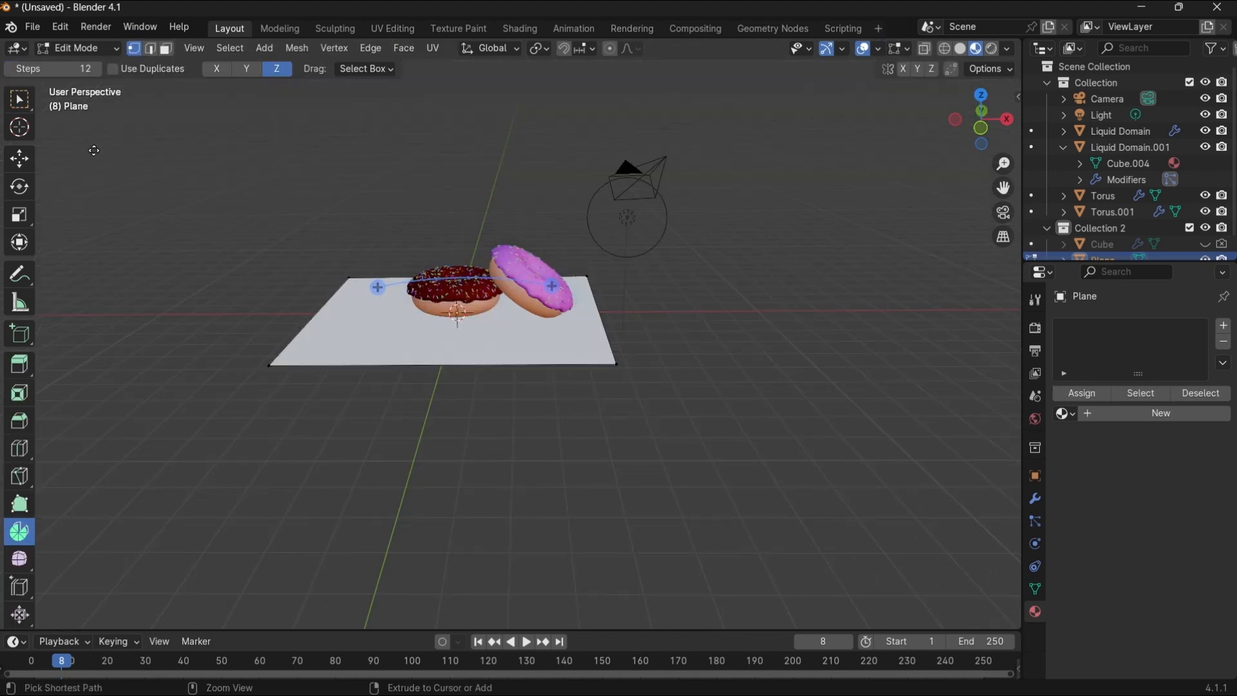
{"action": "scroll", "coordinate": [467, 388], "scroll_direction": "up", "scroll_amount": 5}
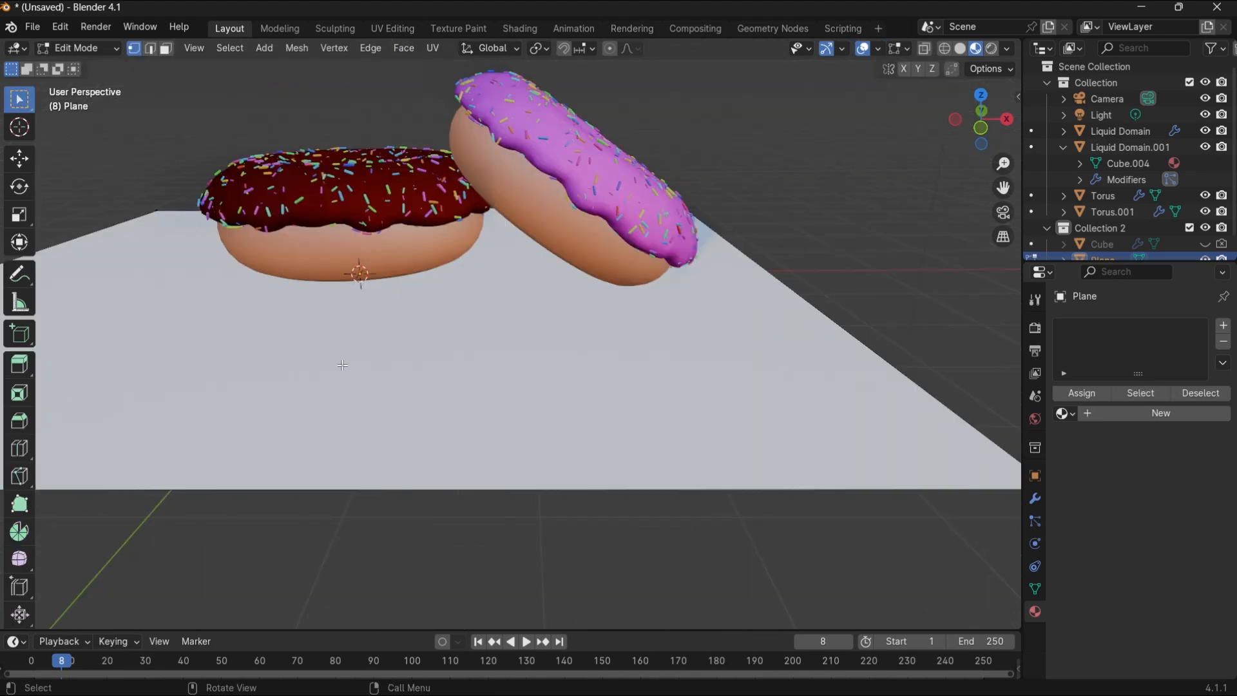
{"action": "key", "text": "Tab"}
Switch the viewport to Rendered shading to preview the donuts on the plane.
{"action": "scroll", "coordinate": [350, 304], "scroll_direction": "down", "scroll_amount": 5}
{"action": "left_click", "coordinate": [991, 49]}
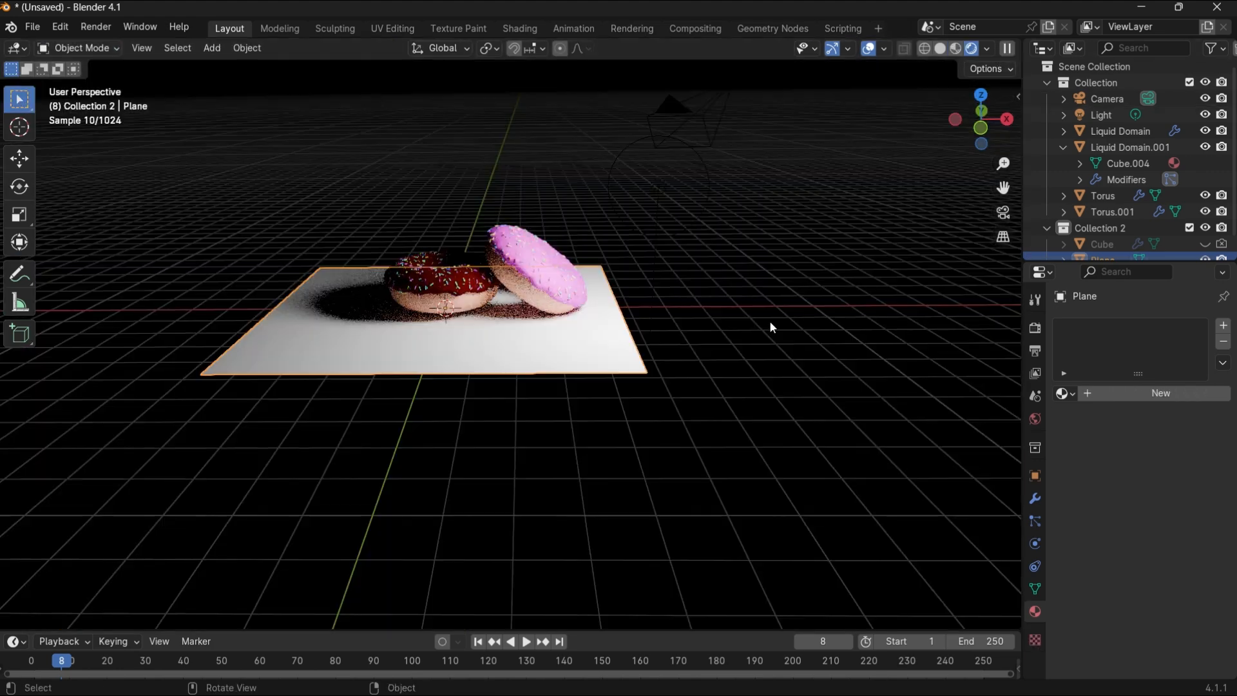
{"action": "mouse_move", "coordinate": [727, 358]}
{"action": "middle_mouse_down"}
{"action": "mouse_move", "coordinate": [732, 379]}
{"action": "mouse_move", "coordinate": [709, 380]}
{"action": "middle_mouse_up"}
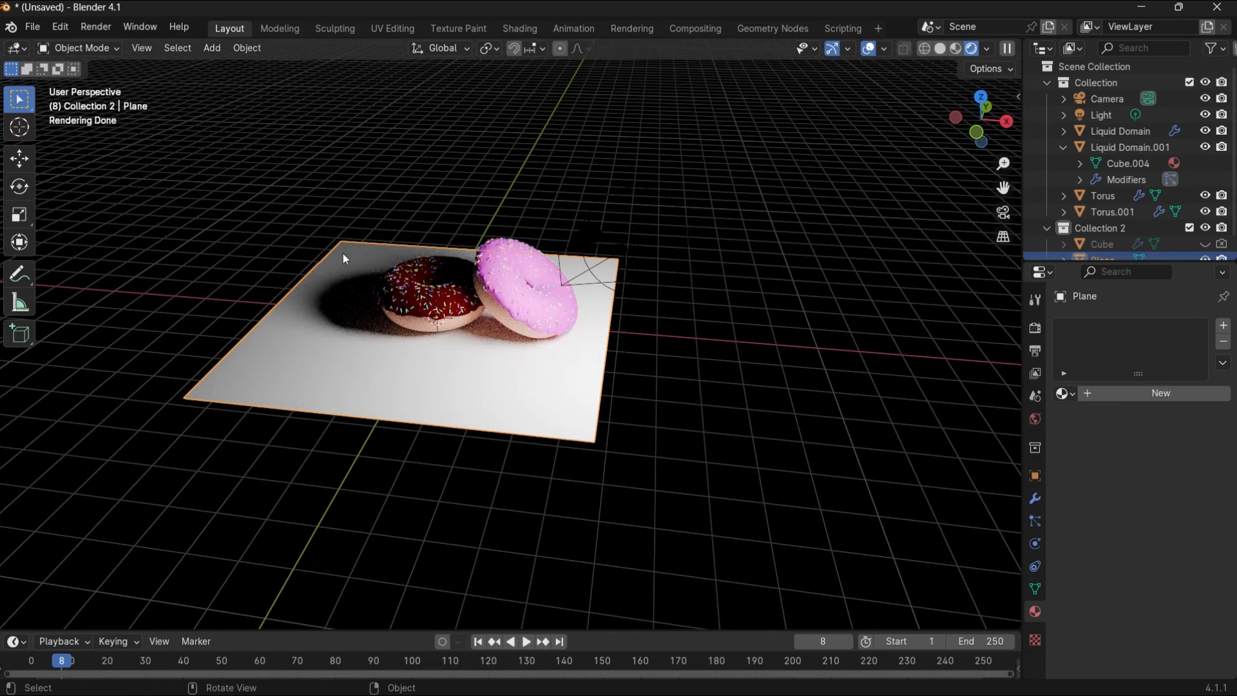
Expand the plane's entry in the scene hierarchy and open its mesh data properties.
{"action": "scroll", "coordinate": [1108, 161], "scroll_direction": "down", "scroll_amount": 1}
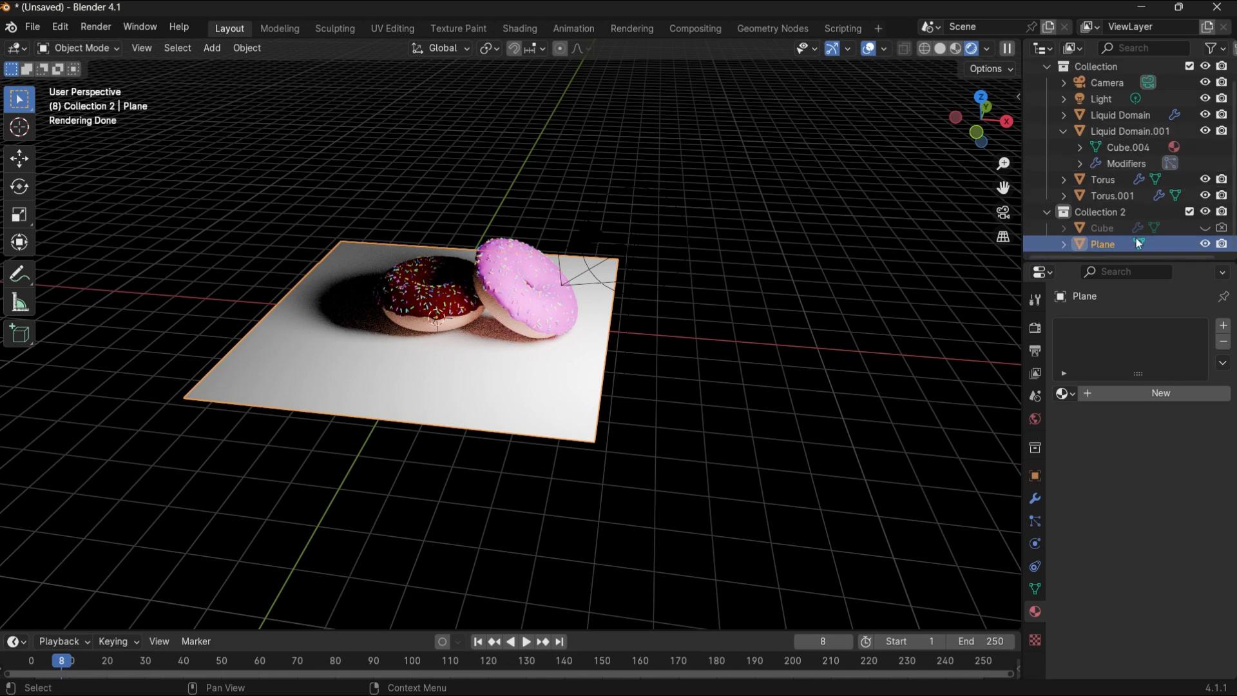
{"action": "left_click", "coordinate": [1063, 245]}
{"action": "scroll", "coordinate": [1094, 222], "scroll_direction": "down", "scroll_amount": 1}
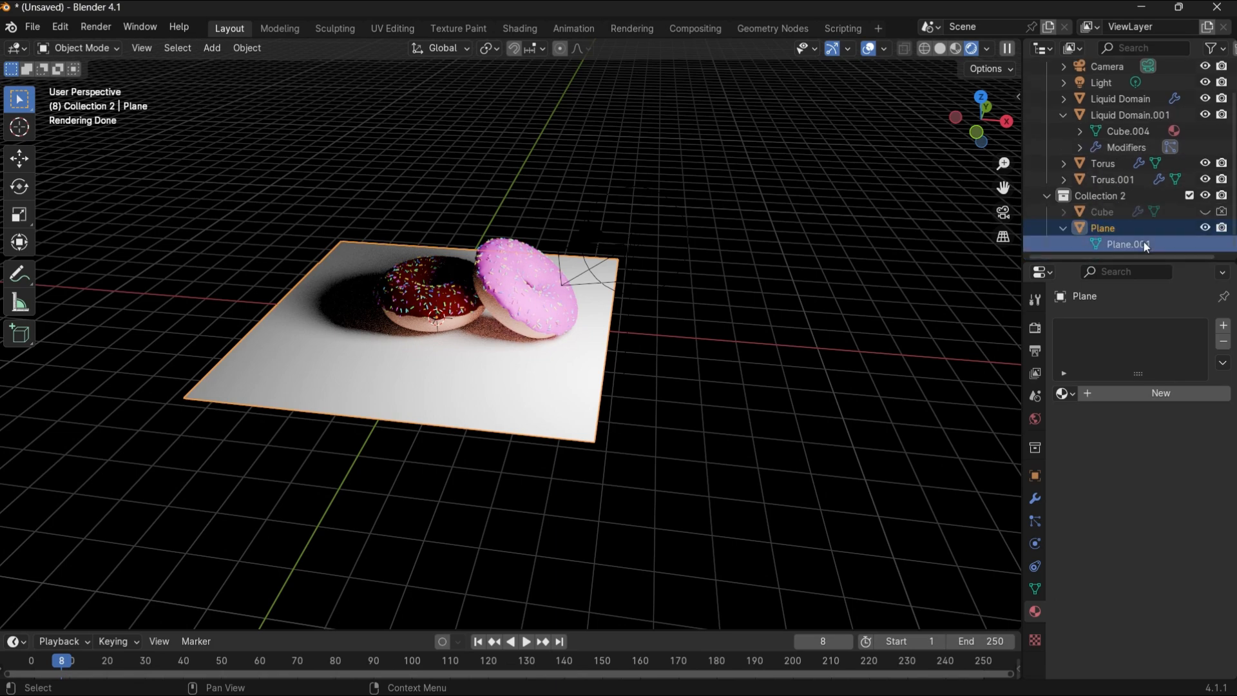
{"action": "left_click", "coordinate": [1097, 245]}
{"action": "scroll", "coordinate": [605, 344], "scroll_direction": "down", "scroll_amount": 3}
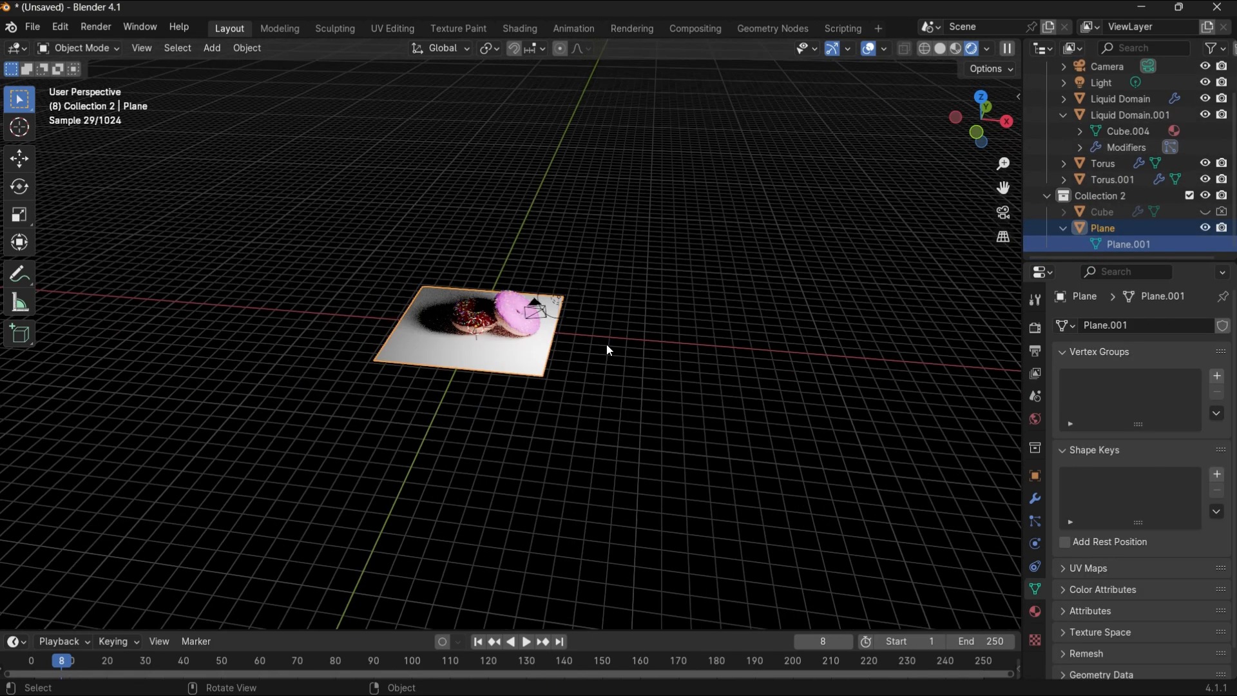
Reduce the point light's radius to about 0.897 m and set its power to 1000 W.
{"action": "scroll", "coordinate": [605, 344], "scroll_direction": "up", "scroll_amount": 5}
{"action": "middle_click_drag", "start_coordinate": [732, 349], "coordinate": [708, 362]}
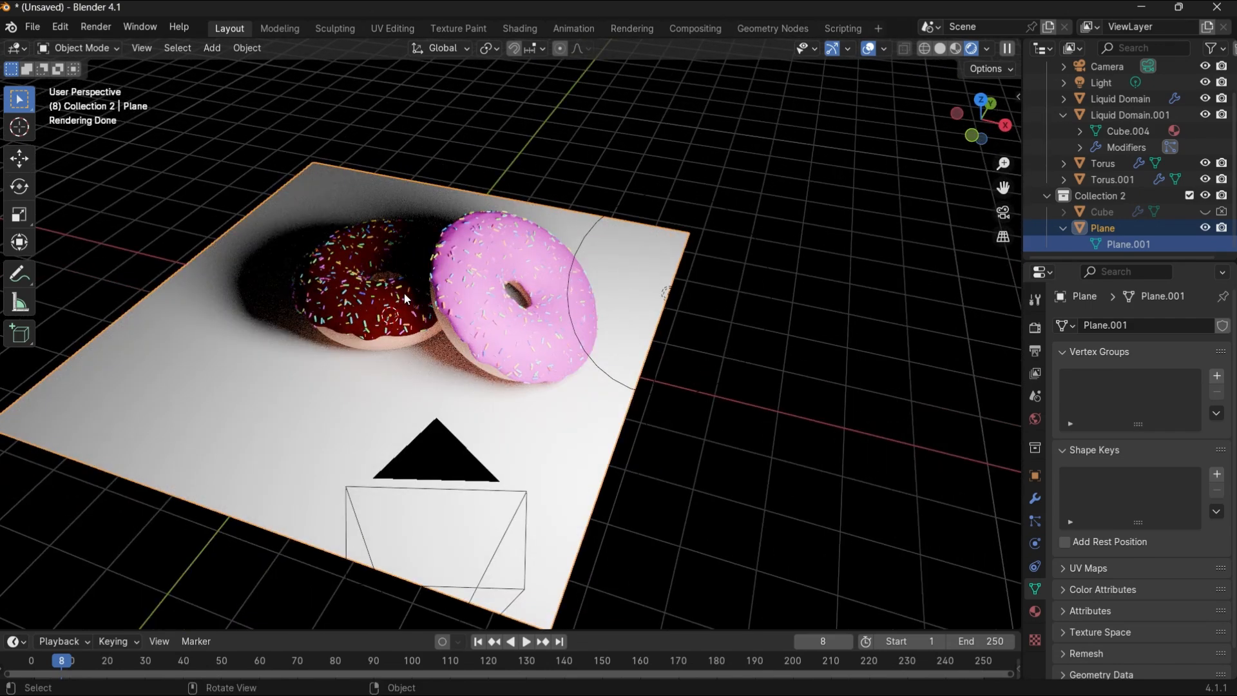
{"action": "scroll", "coordinate": [404, 292], "scroll_direction": "up", "scroll_amount": 2}
{"action": "scroll", "coordinate": [403, 293], "scroll_direction": "down", "scroll_amount": 2}
{"action": "left_click", "coordinate": [686, 284]}
{"action": "left_click_drag", "start_coordinate": [623, 200], "coordinate": [634, 223]}
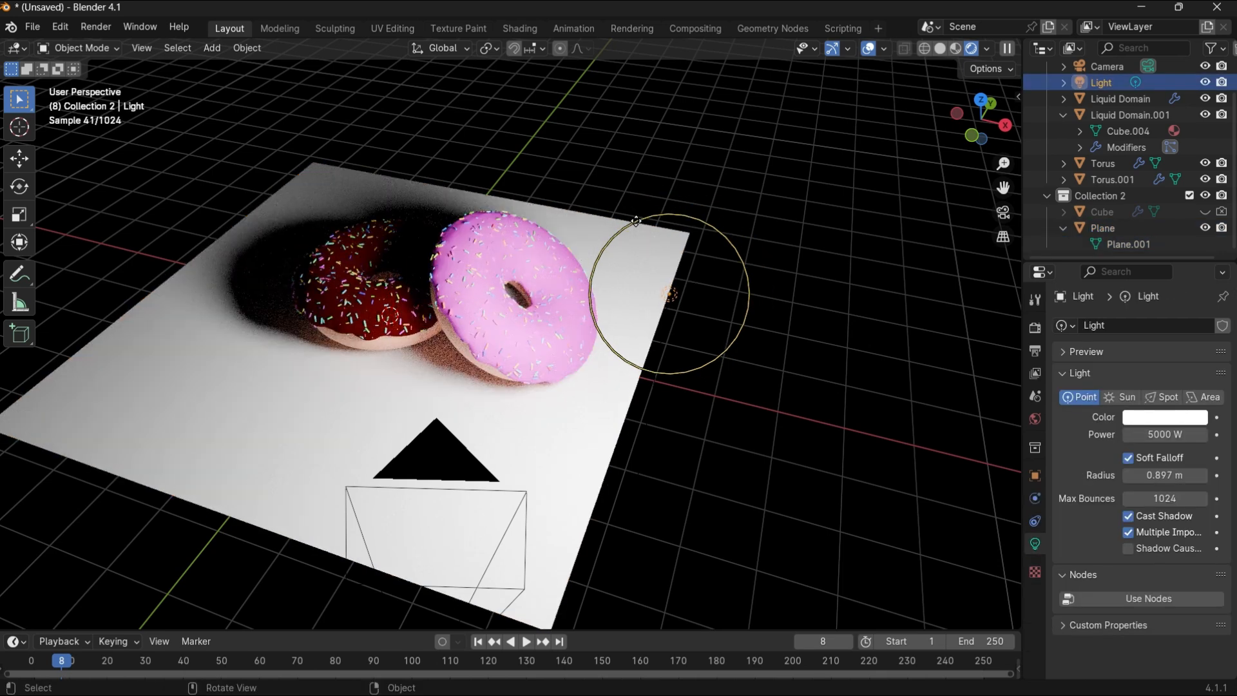
{"action": "double_click", "coordinate": [1153, 434]}
{"action": "type", "text": "1000"}
{"action": "key", "text": "Return"}
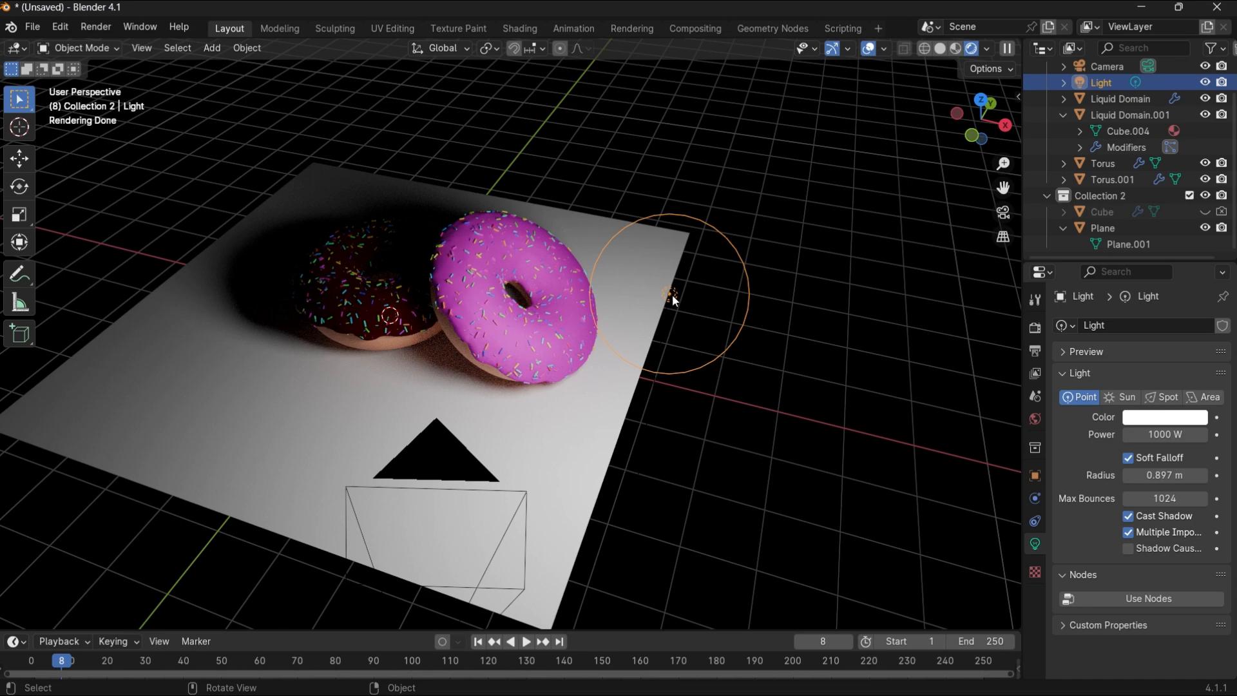
Duplicate the point light and place the copy about -8.43 m along the global X axis, beyond the chocolate donut.
{"action": "key", "text": "shift+d"}
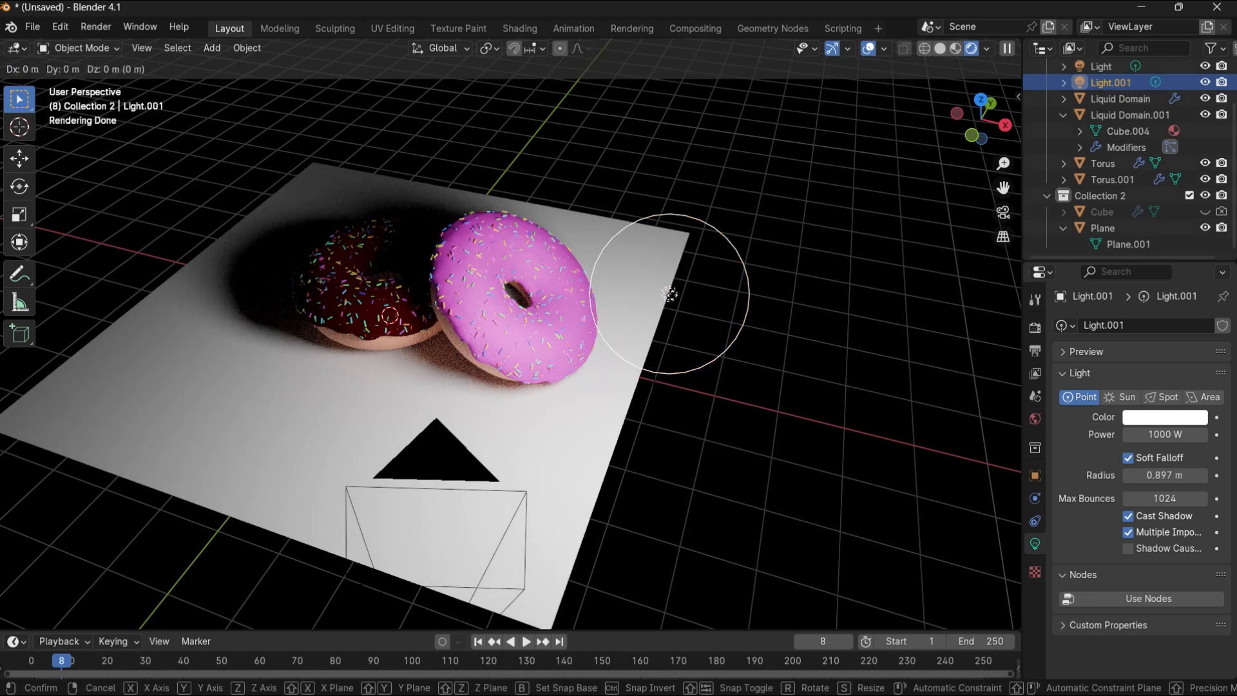
{"action": "key", "text": "x"}
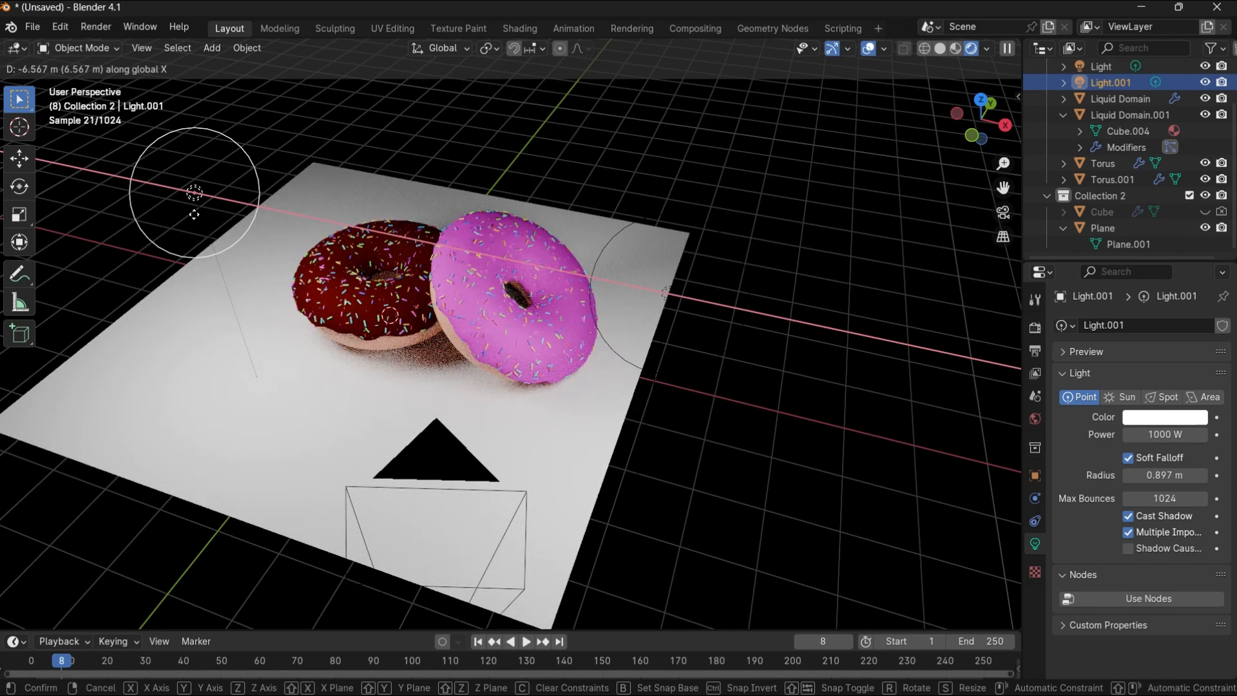
{"action": "left_click", "coordinate": [90, 187]}
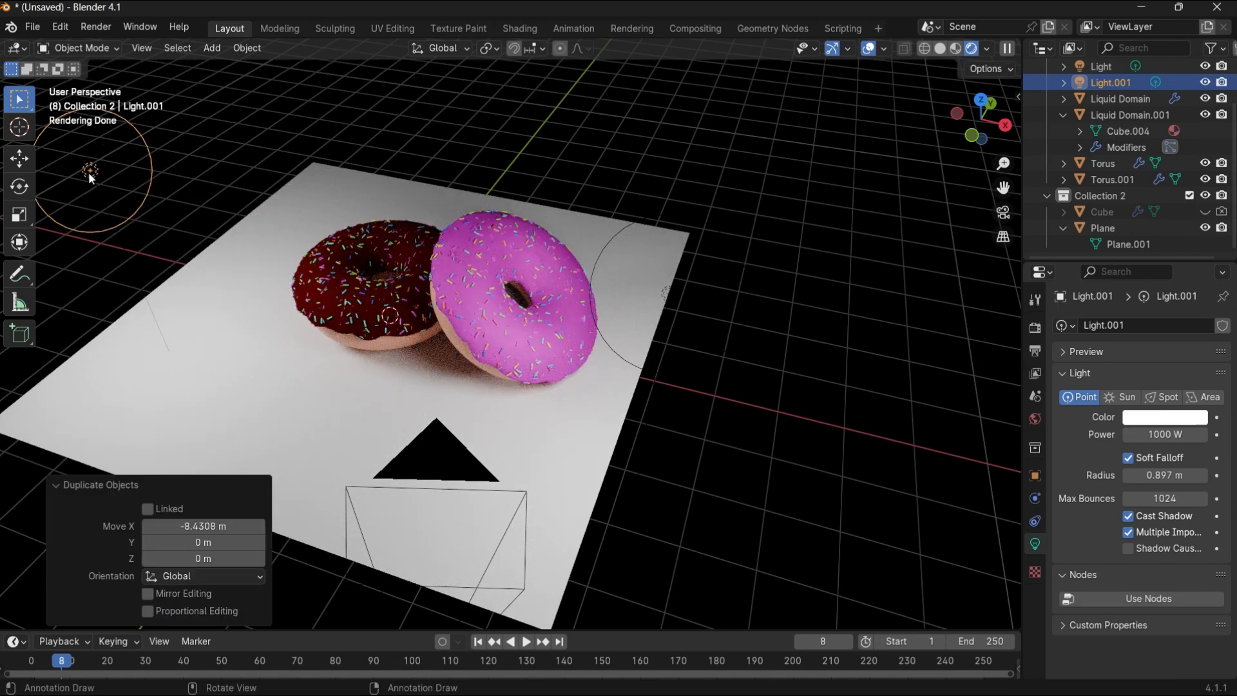
Duplicate the second light and place the copy about 4.64 m along the global Y axis, behind the donuts.
{"action": "key", "text": "shift+d"}
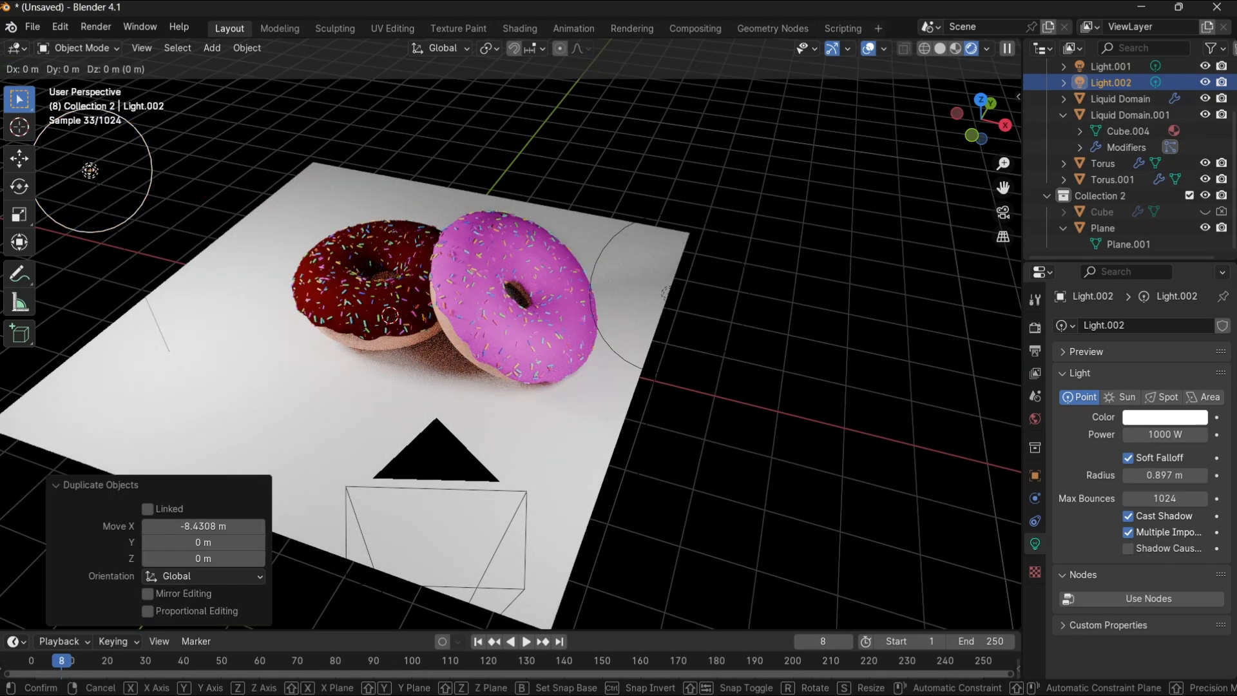
{"action": "key", "text": "x"}
{"action": "key", "text": "y"}
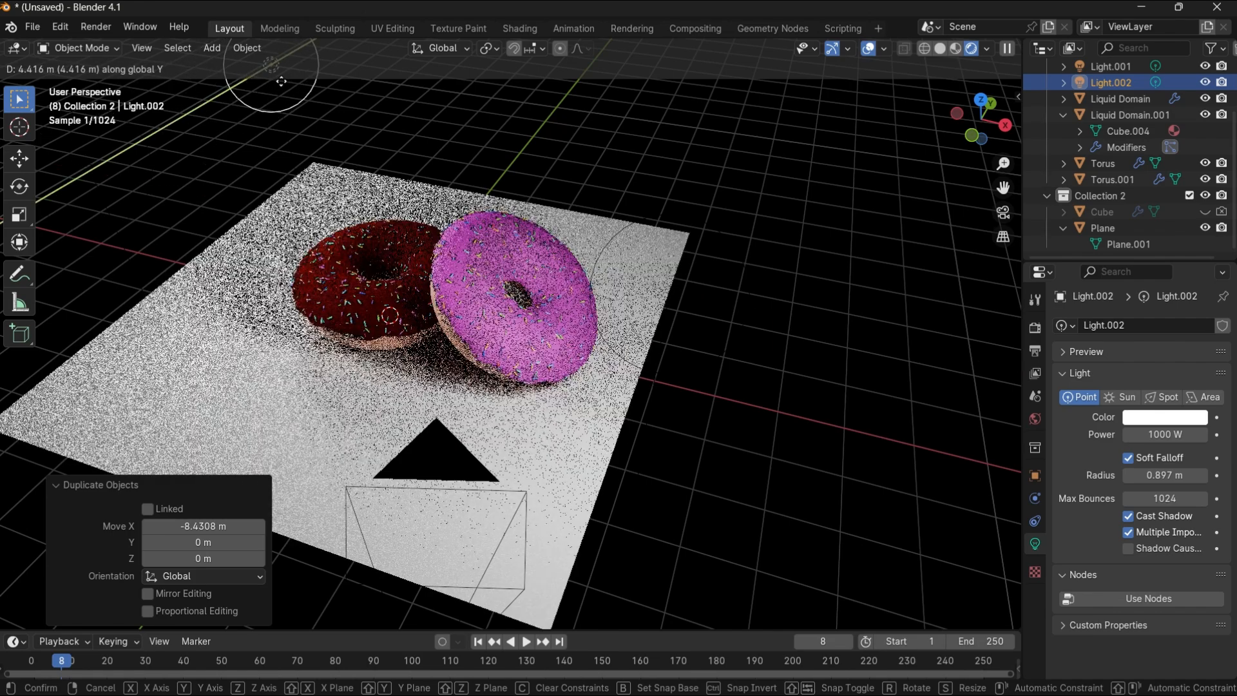
{"action": "left_click", "coordinate": [290, 84]}
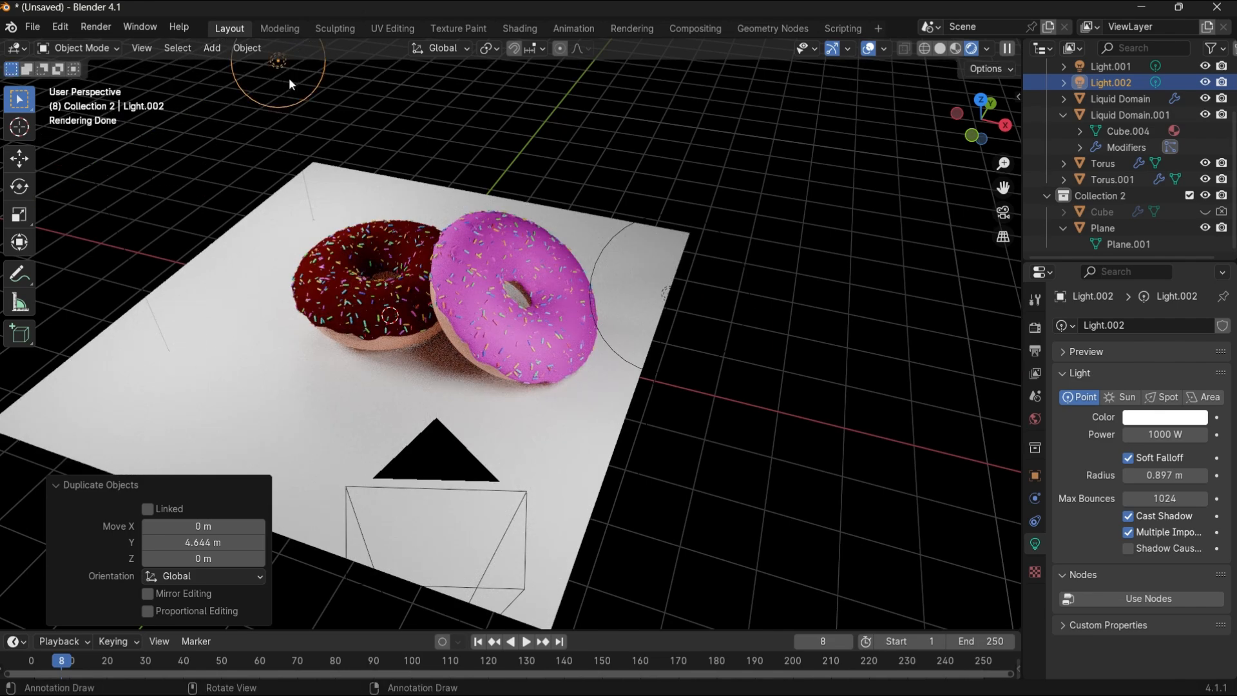
{"action": "left_click", "coordinate": [290, 80]}
Check the lighting on the donuts through the camera and inspect the settings of each of the three lights.
{"action": "scroll", "coordinate": [617, 303], "scroll_direction": "down", "scroll_amount": 2}
{"action": "middle_click_drag", "start_coordinate": [686, 450], "coordinate": [687, 422]}
{"action": "key", "text": "KP_0"}
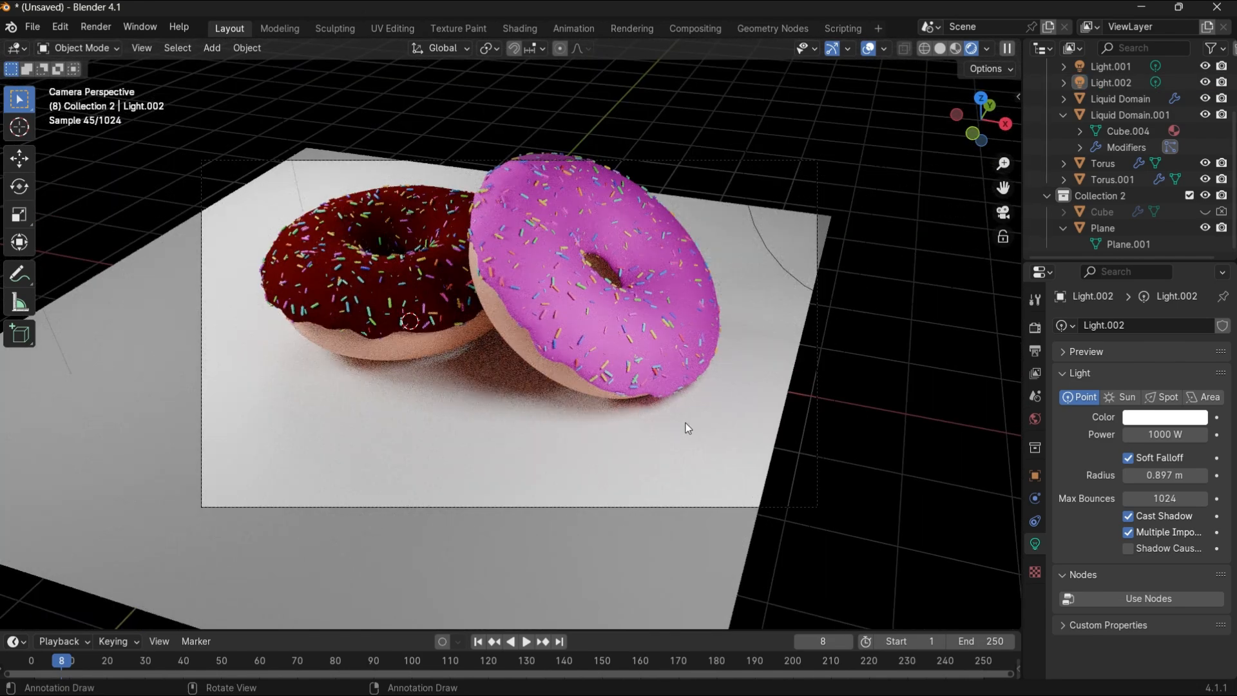
{"action": "scroll", "coordinate": [358, 134], "scroll_direction": "down", "scroll_amount": 2}
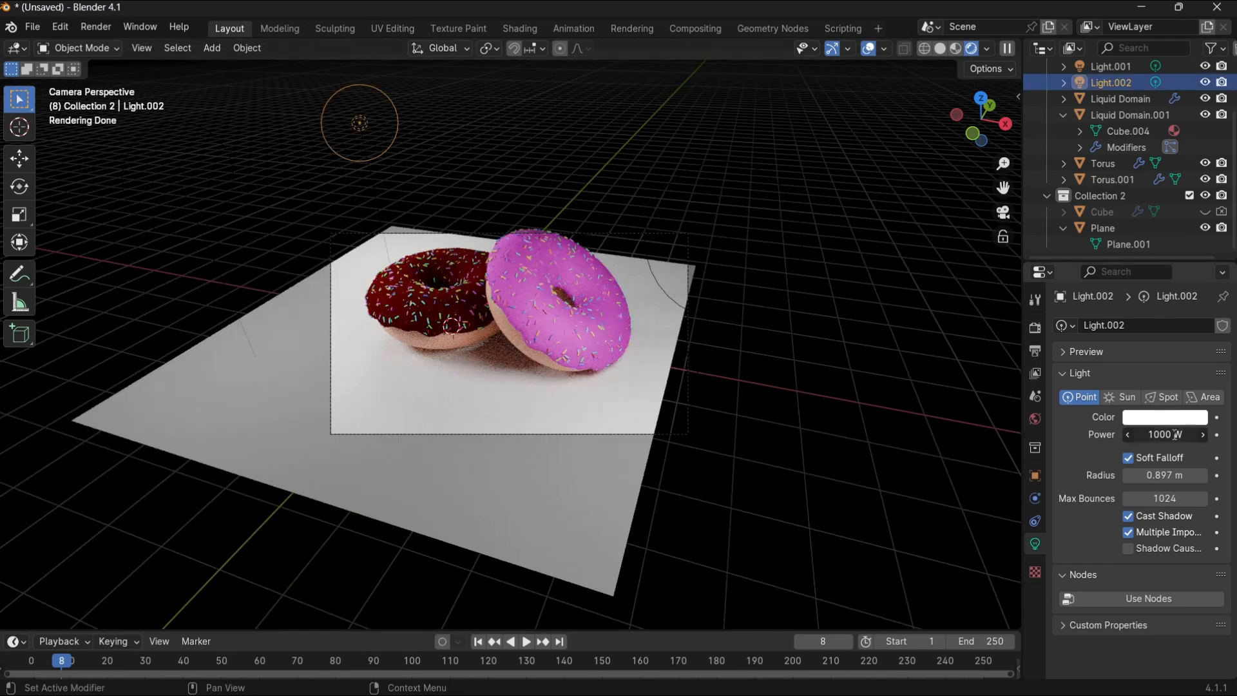
{"action": "key", "text": "Return"}
{"action": "left_click", "coordinate": [178, 178]}
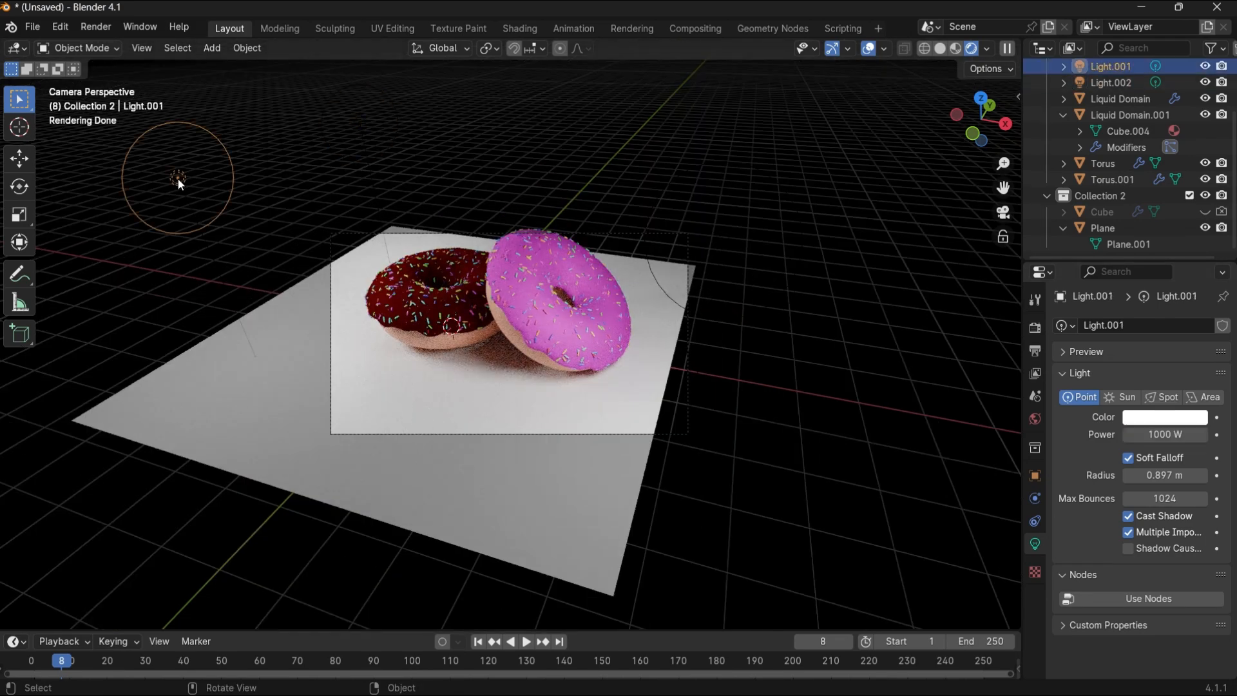
{"action": "left_click", "coordinate": [723, 240]}
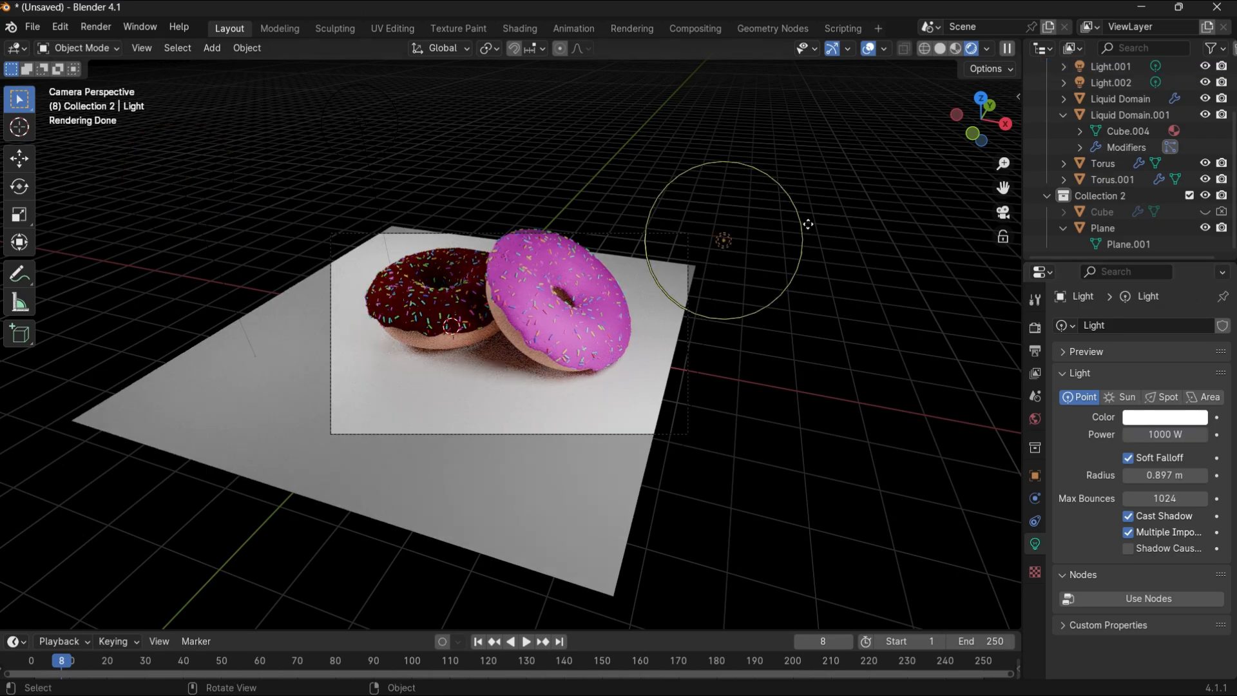
{"action": "left_click", "coordinate": [852, 404]}
{"action": "scroll", "coordinate": [565, 326], "scroll_direction": "up", "scroll_amount": 5}
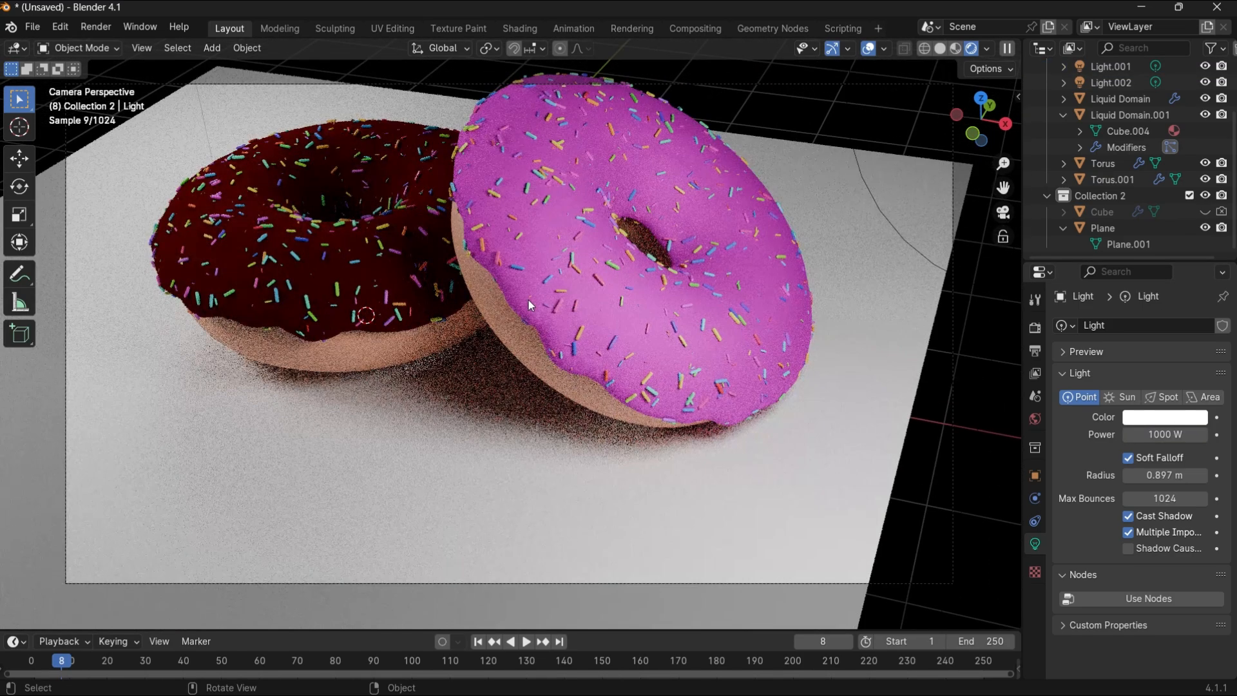
{"action": "scroll", "coordinate": [488, 326], "scroll_direction": "down", "scroll_amount": 5}
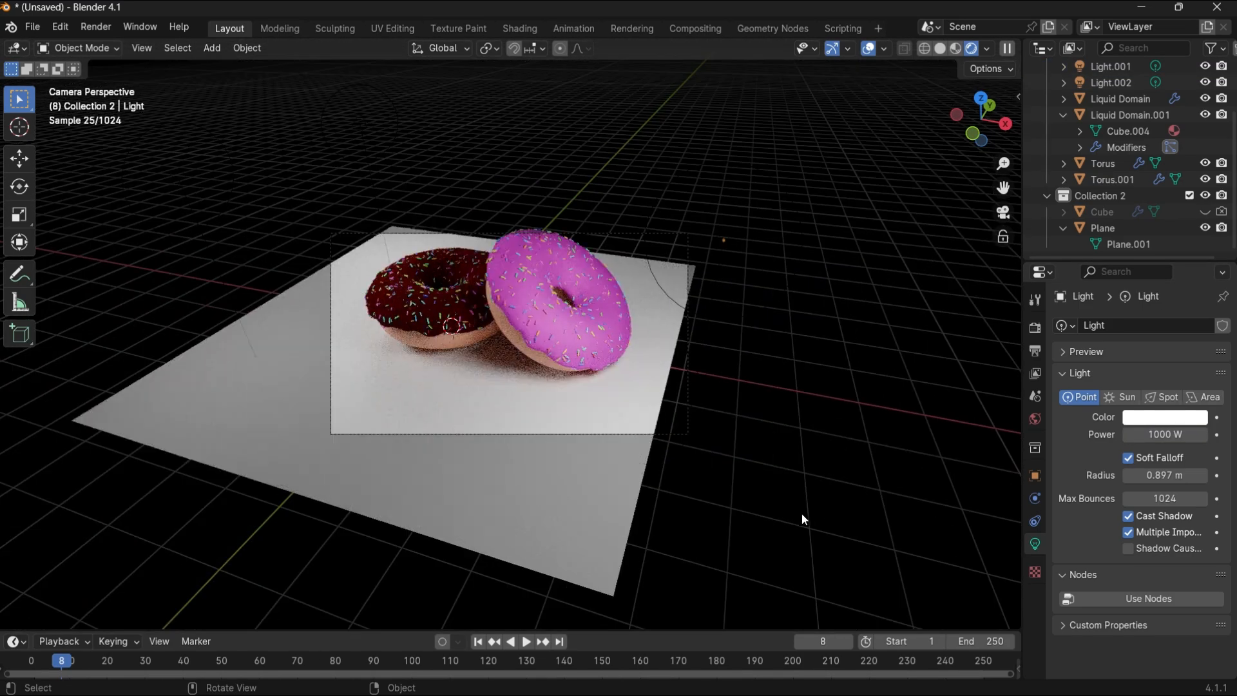
Move the original light along the global Y axis toward the front side of the donuts.
{"action": "left_click", "coordinate": [722, 241]}
{"action": "middle_click_drag", "start_coordinate": [720, 243], "coordinate": [661, 202]}
{"action": "middle_click_drag", "start_coordinate": [702, 333], "coordinate": [729, 323]}
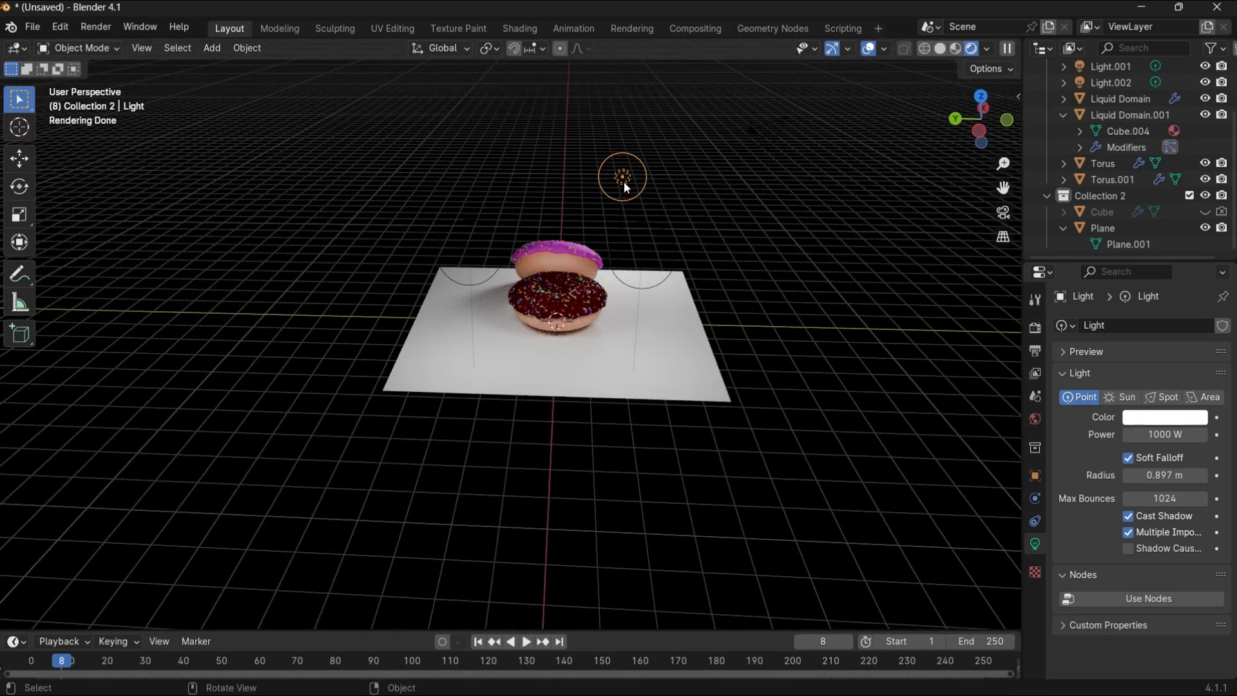
{"action": "key", "text": "g"}
{"action": "key", "text": "x"}
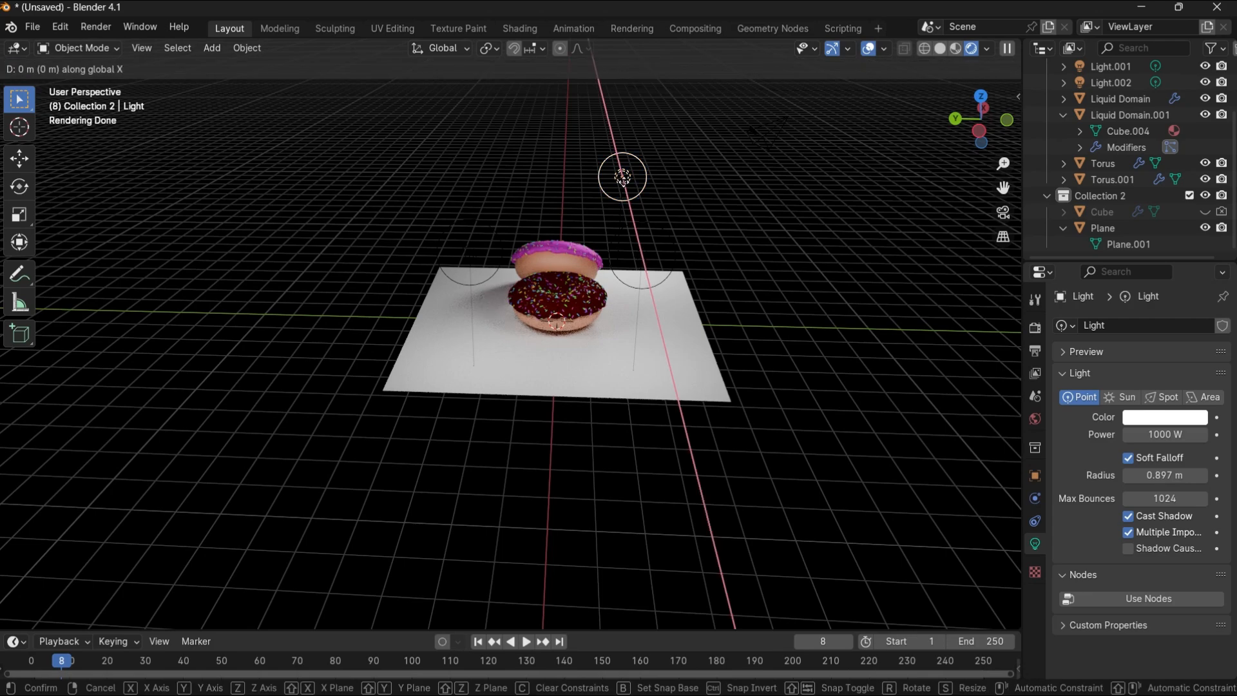
{"action": "key", "text": "y"}
{"action": "left_click", "coordinate": [701, 204]}
{"action": "left_click", "coordinate": [717, 240]}
{"action": "middle_click_drag", "start_coordinate": [717, 242], "coordinate": [565, 339]}
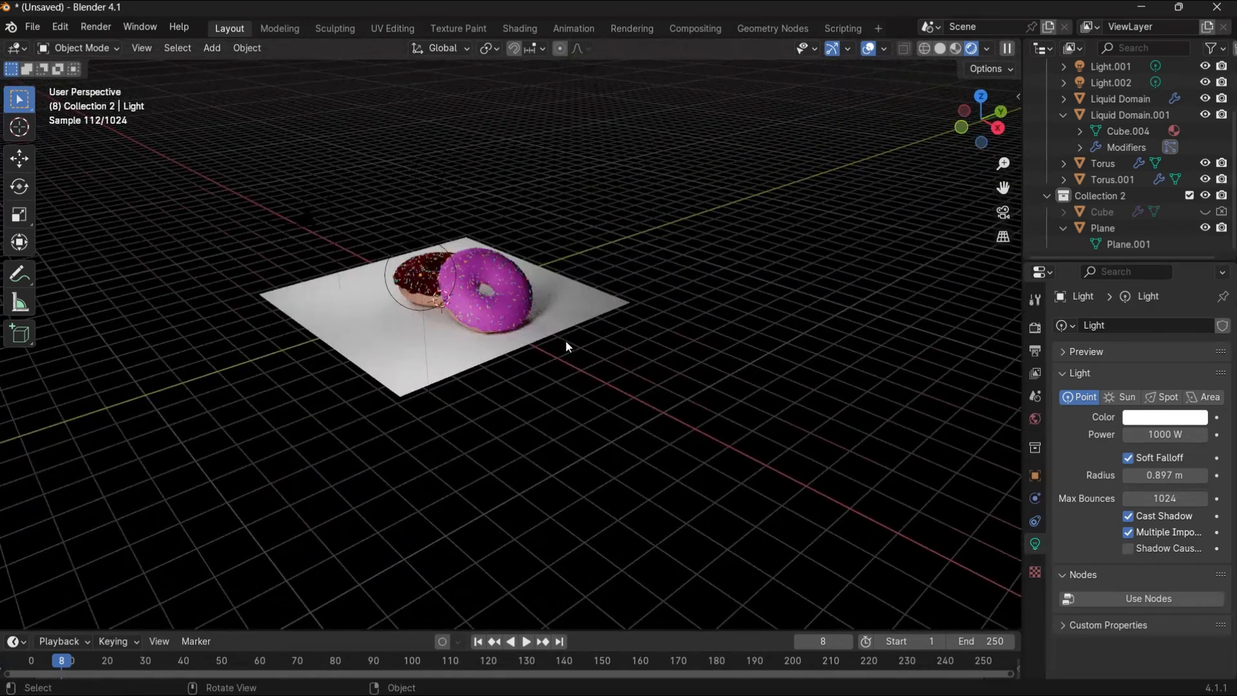
Check the relit donuts in the camera view and delete the small ground plane.
{"action": "key", "text": "KP_0"}
{"action": "scroll", "coordinate": [579, 338], "scroll_direction": "up", "scroll_amount": 3}
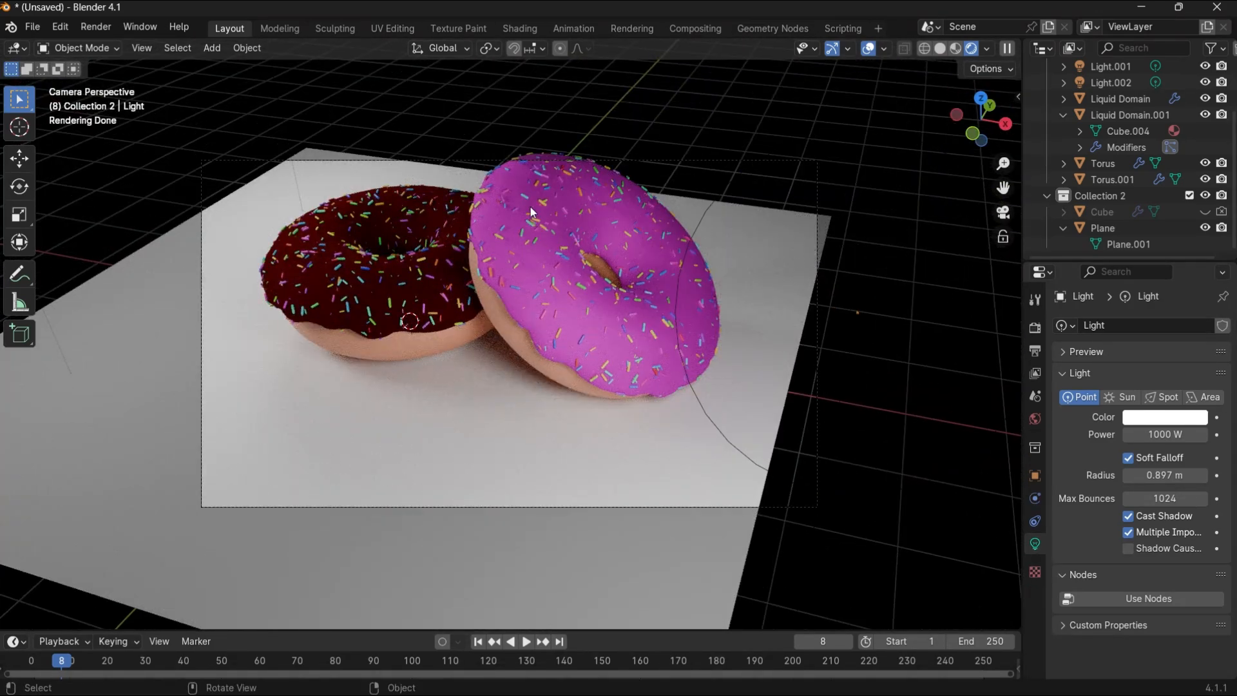
{"action": "scroll", "coordinate": [524, 180], "scroll_direction": "down", "scroll_amount": 3}
{"action": "left_click", "coordinate": [246, 348]}
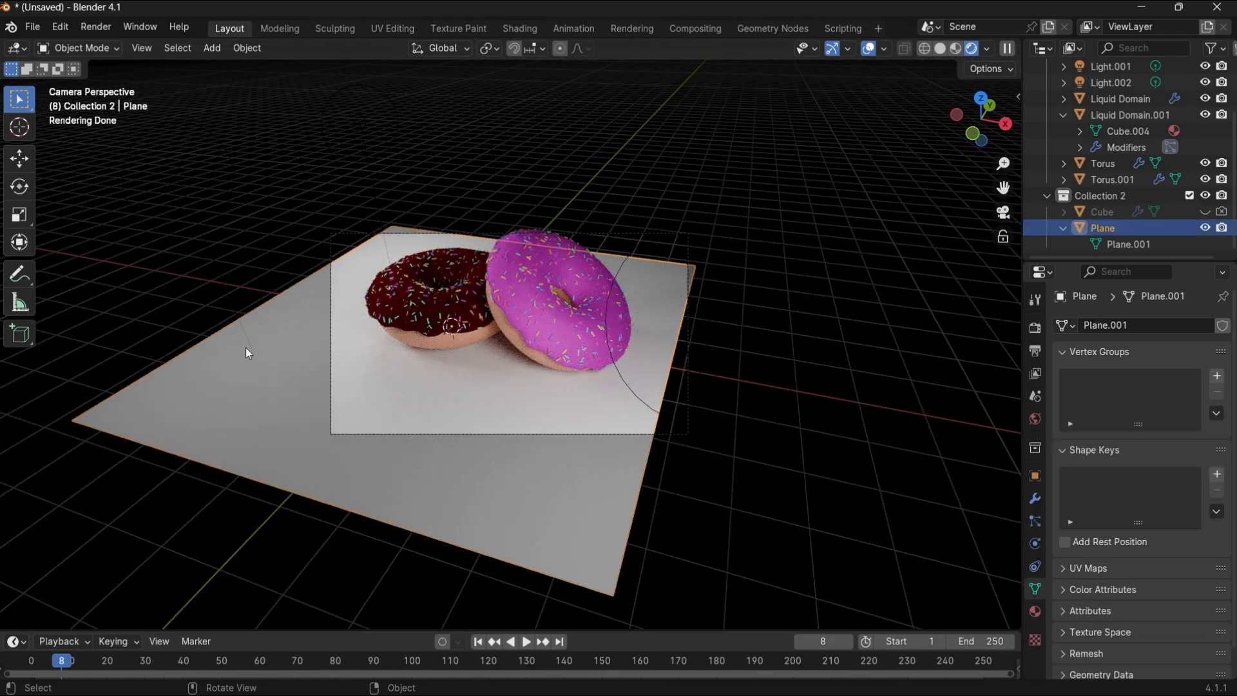
{"action": "key", "text": "x"}
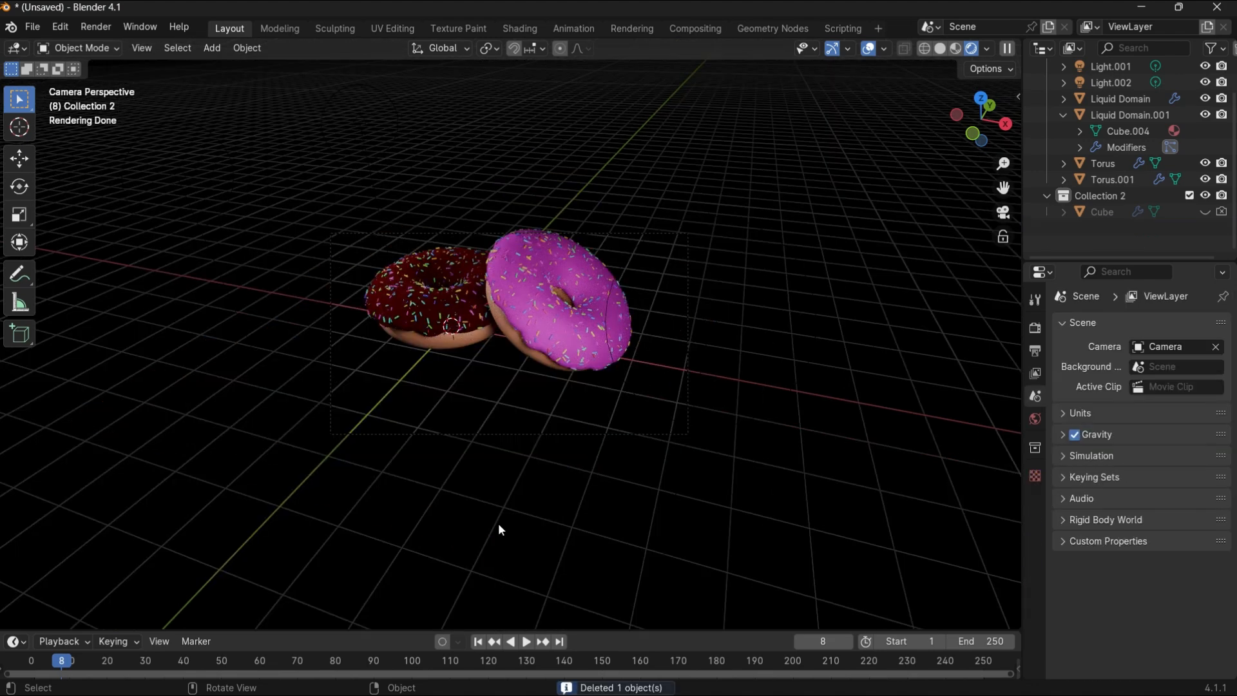
Add a new ground plane under the donuts and enlarge it until it extends well beyond the camera frame.
{"action": "key", "text": "shift+a"}
{"action": "mouse_move", "coordinate": [471, 381]}
{"action": "left_click", "coordinate": [580, 384]}
{"action": "left_click_drag", "start_coordinate": [180, 476], "coordinate": [369, 487]}
{"action": "left_click", "coordinate": [635, 98]}
{"action": "key", "text": "KP_0"}
{"action": "key", "text": "KP_0"}
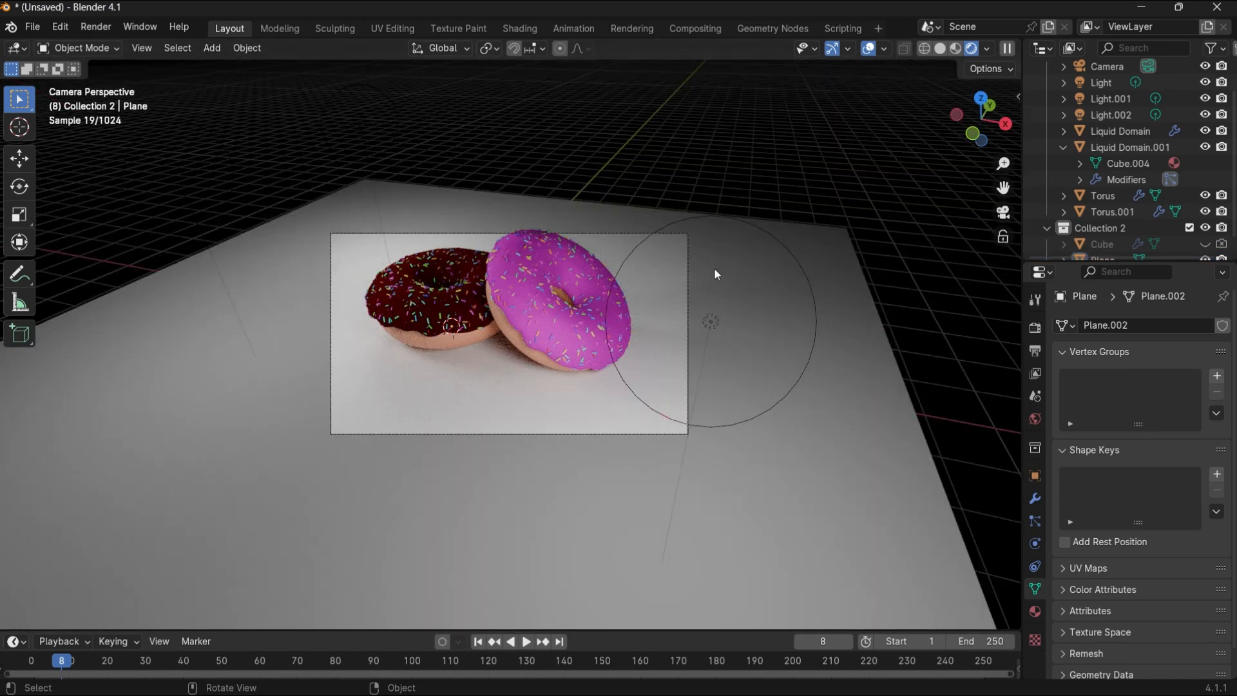
Select the camera and set its lens Shift Y to 0.080.
{"action": "scroll", "coordinate": [676, 292], "scroll_direction": "up", "scroll_amount": 3}
{"action": "left_click", "coordinate": [456, 507]}
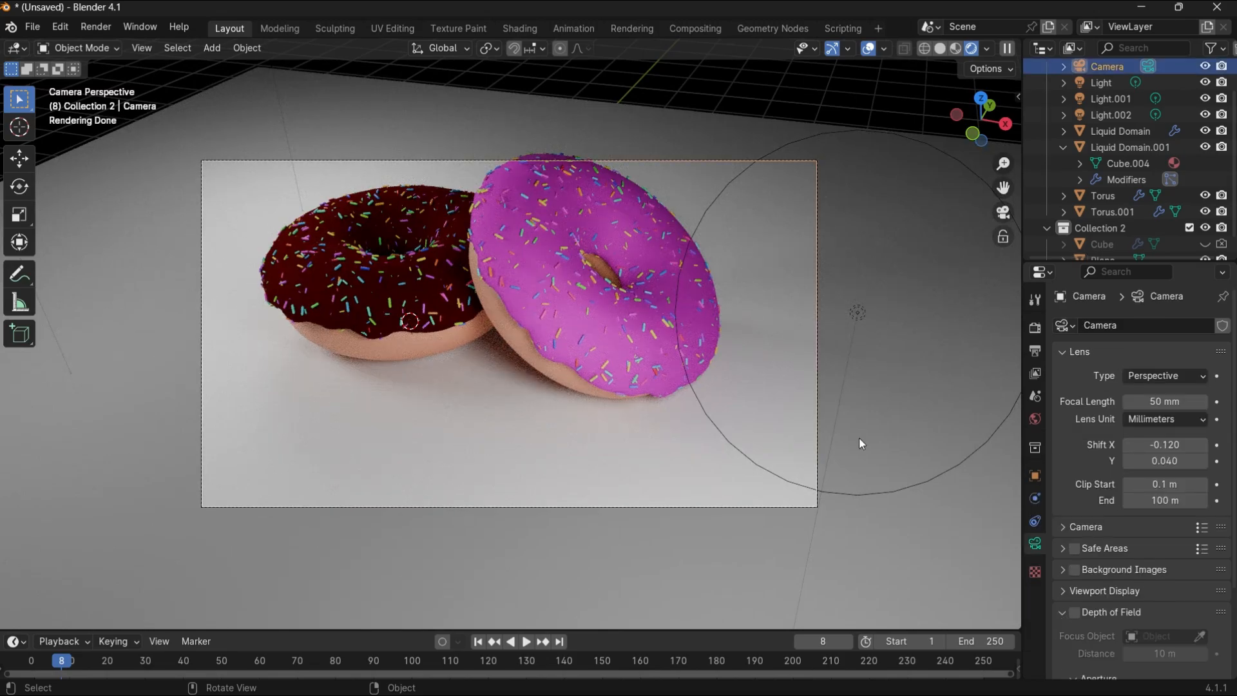
{"action": "left_click", "coordinate": [1133, 461]}
{"action": "left_click", "coordinate": [1128, 463]}
{"action": "left_click", "coordinate": [1204, 461]}
{"action": "left_click", "coordinate": [1204, 461]}
{"action": "left_click", "coordinate": [1203, 461]}
{"action": "left_click", "coordinate": [1203, 461]}
{"action": "left_click", "coordinate": [1204, 461]}
{"action": "left_click", "coordinate": [1204, 462]}
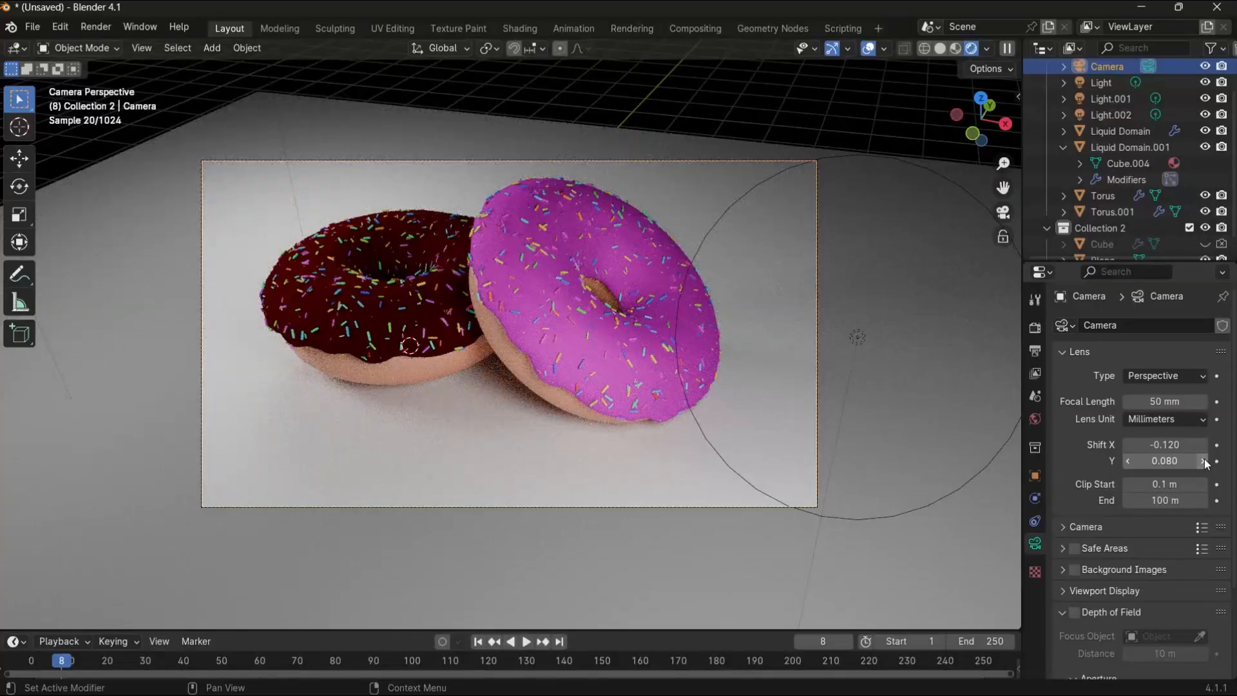
{"action": "middle_click_drag", "start_coordinate": [768, 107], "coordinate": [444, 413]}
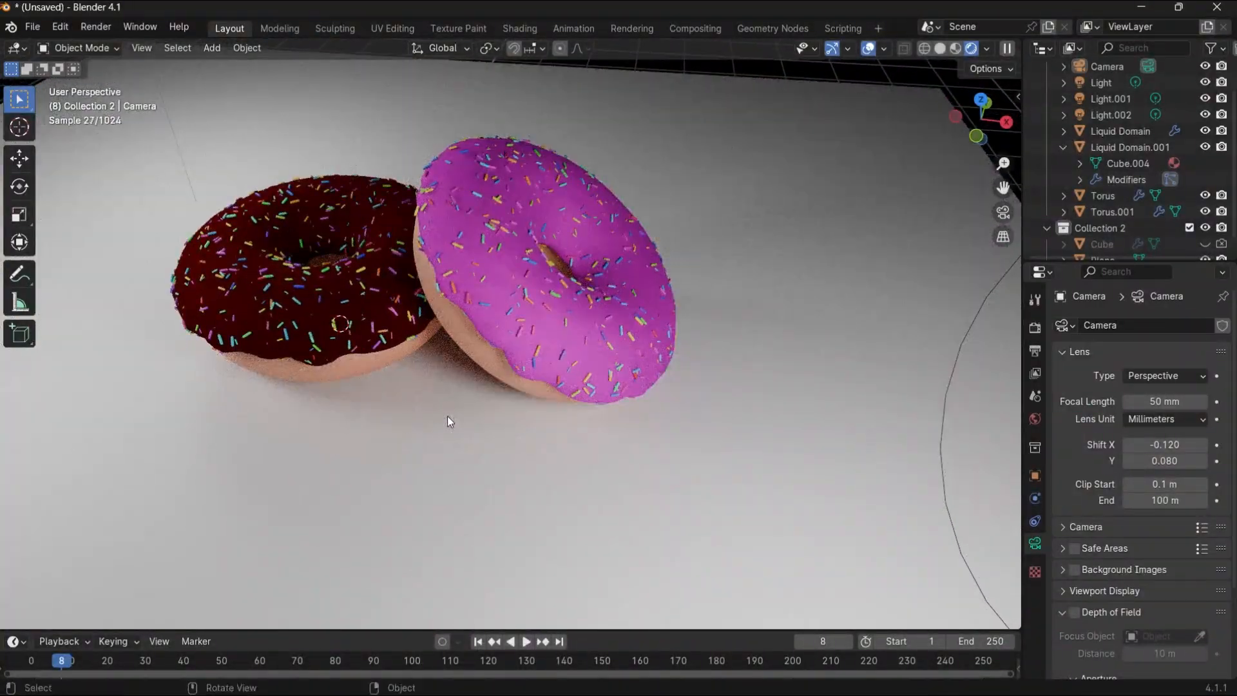
Select the camera and set its focal length to 45 mm so both donuts fit inside the frame.
{"action": "key", "text": "KP_0"}
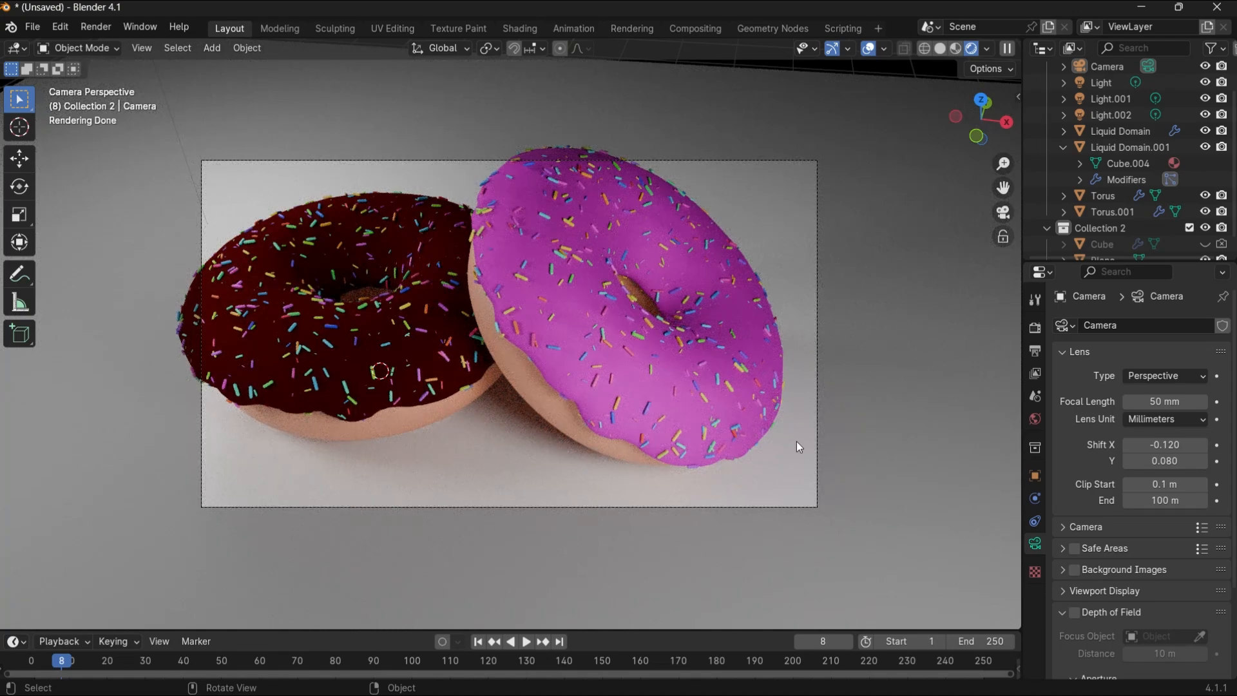
{"action": "left_click", "coordinate": [798, 447]}
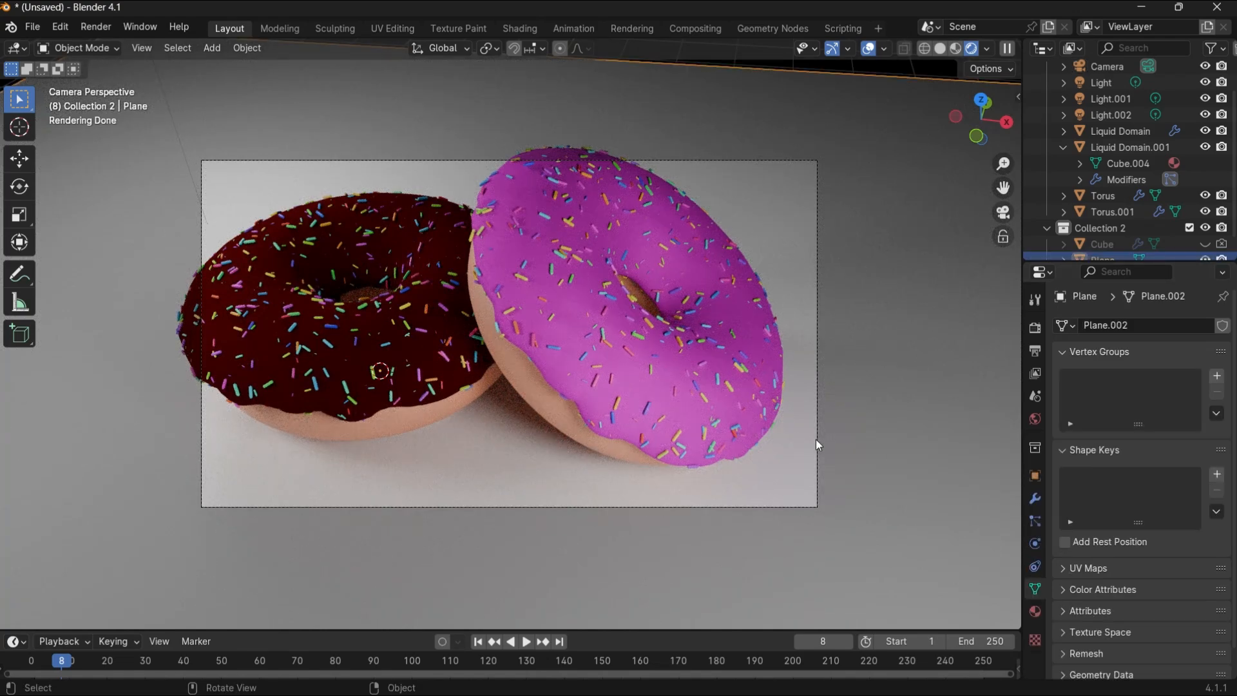
{"action": "left_click", "coordinate": [670, 509]}
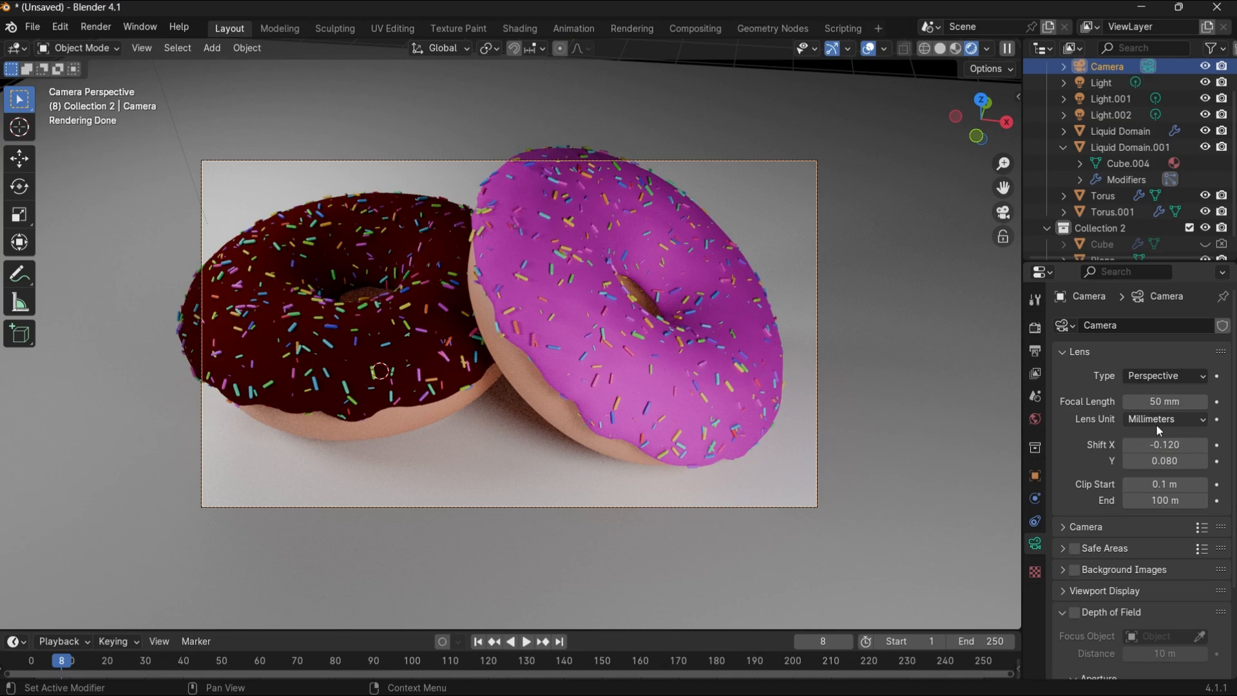
{"action": "mouse_move", "coordinate": [1164, 400]}
{"action": "left_mouse_down"}
{"action": "mouse_move", "coordinate": [1182, 401]}
{"action": "mouse_move", "coordinate": [1148, 401]}
{"action": "left_mouse_up"}
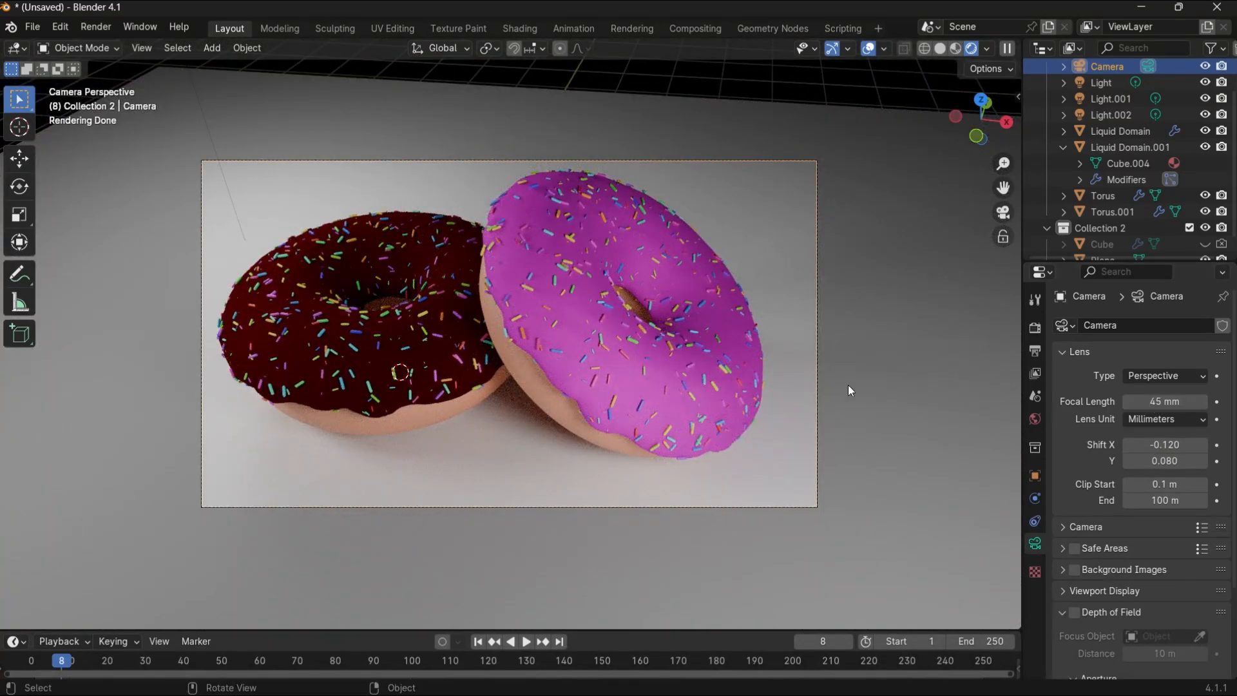
Set the power of the light behind the donuts, Light.002, to 800 W.
{"action": "middle_click_drag", "start_coordinate": [906, 388], "coordinate": [907, 389]}
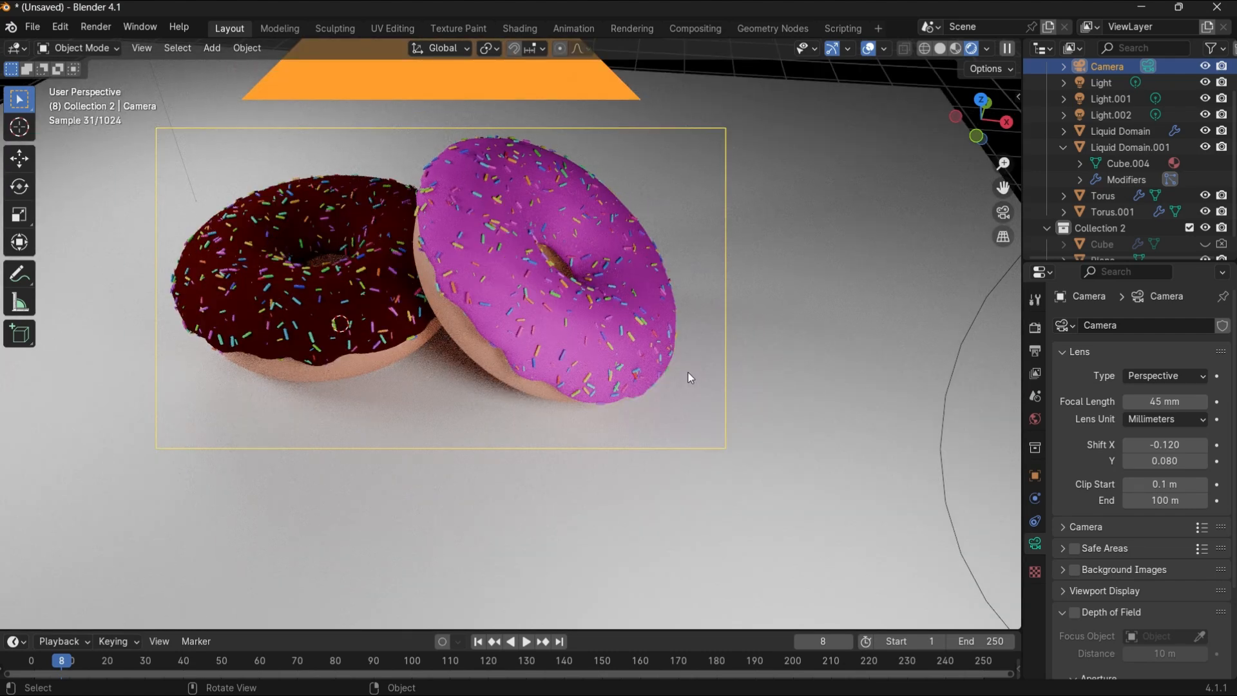
{"action": "scroll", "coordinate": [647, 311], "scroll_direction": "down", "scroll_amount": 5}
{"action": "left_click", "coordinate": [249, 78]}
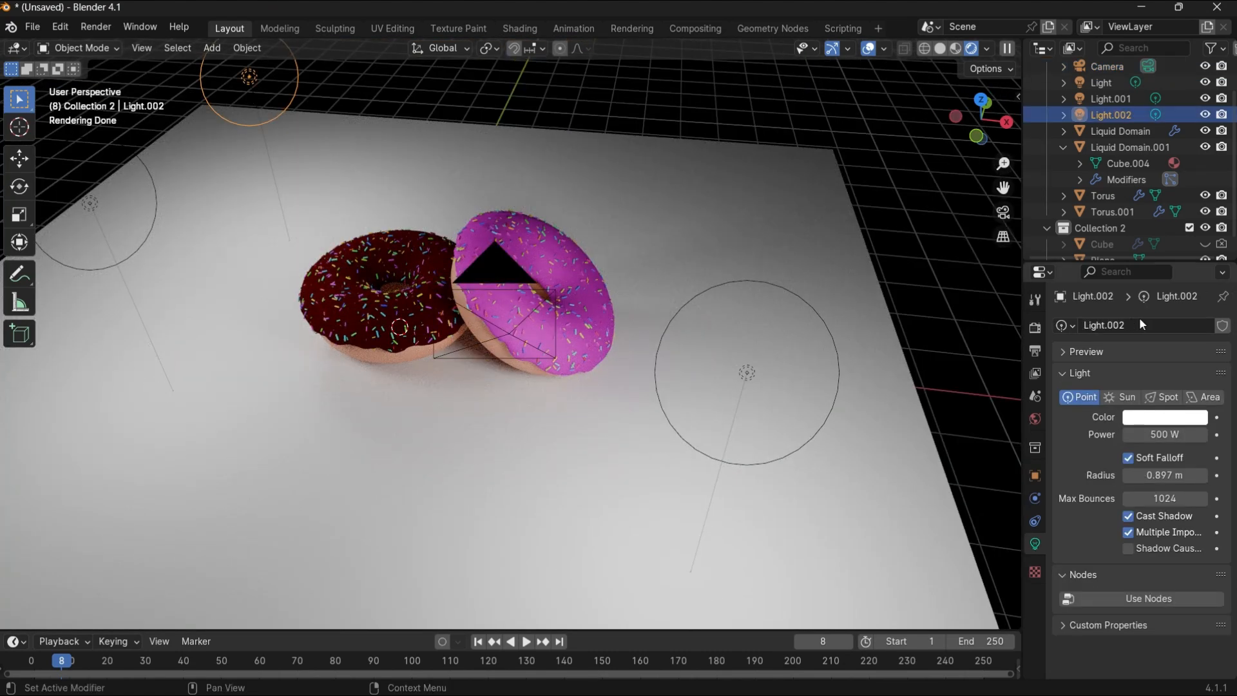
{"action": "left_click", "coordinate": [1162, 435]}
{"action": "type", "text": "800"}
{"action": "key", "text": "Return"}
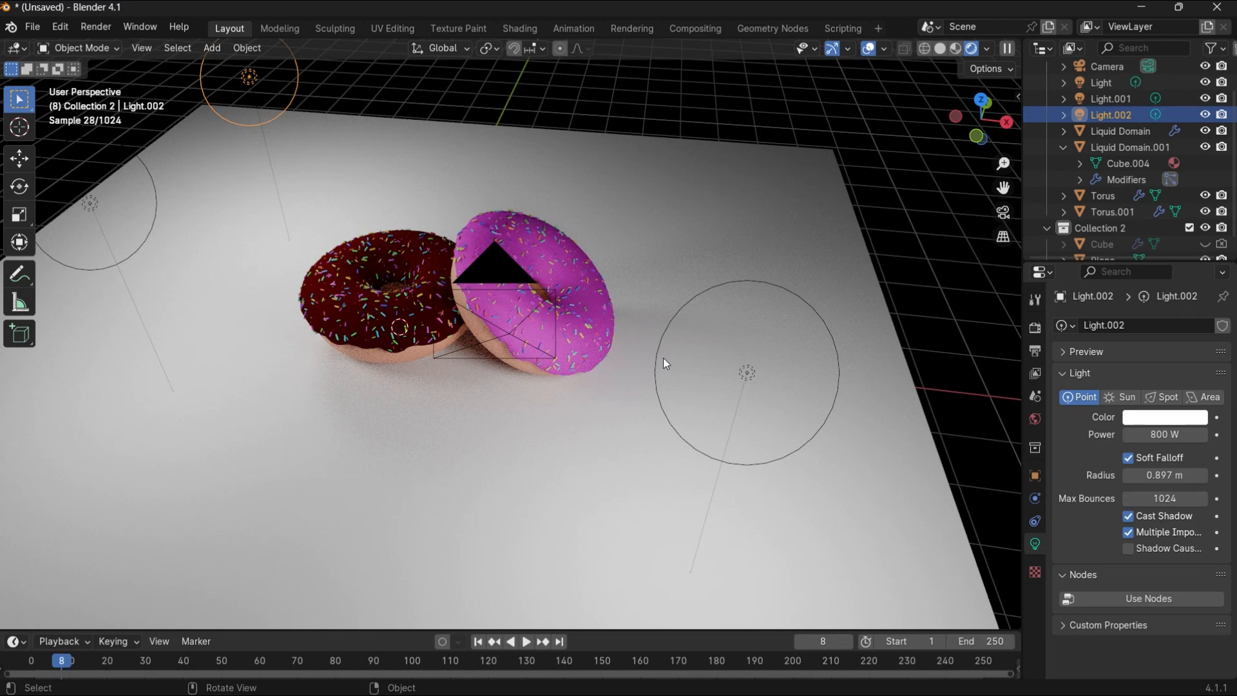
Enlarge the radius of the lights on either side of the donuts, the one beside the pink donut to about 2.06 m.
{"action": "middle_click_drag", "start_coordinate": [662, 359], "coordinate": [490, 309]}
{"action": "left_click", "coordinate": [189, 236]}
{"action": "left_click_drag", "start_coordinate": [229, 213], "coordinate": [260, 197]}
{"action": "left_click", "coordinate": [675, 360]}
{"action": "left_click_drag", "start_coordinate": [720, 316], "coordinate": [868, 198]}
{"action": "key", "text": "KP_0"}
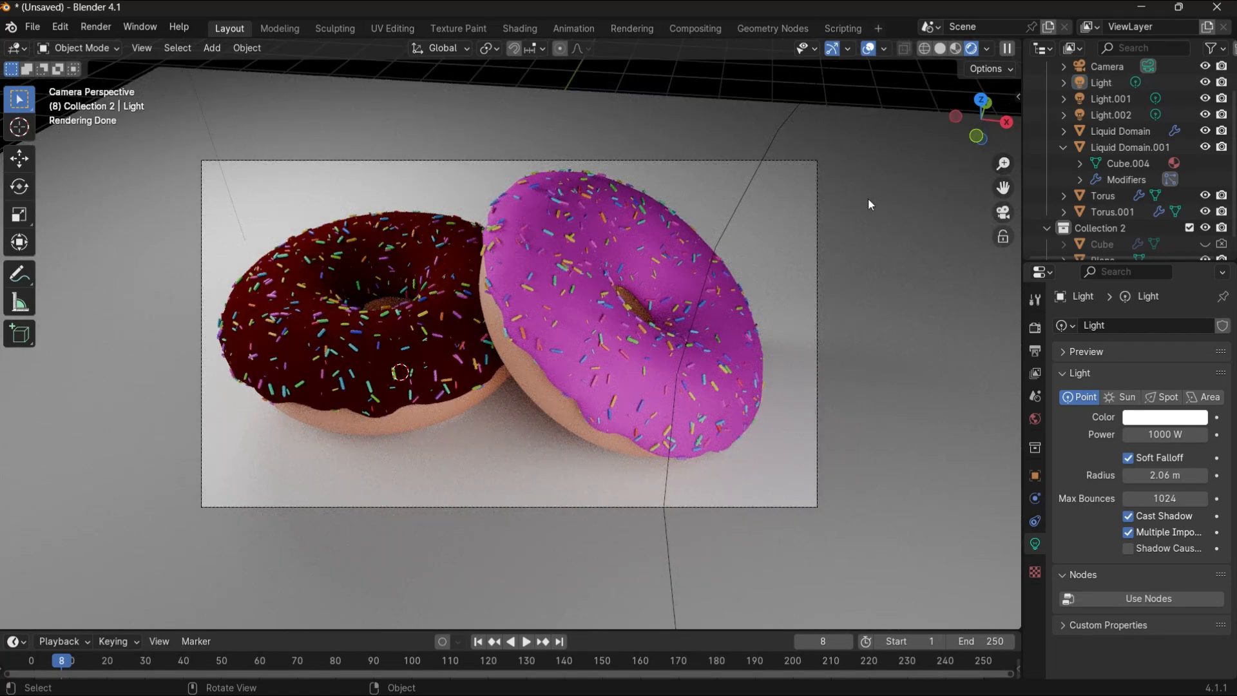
{"action": "key", "text": "KP_0"}
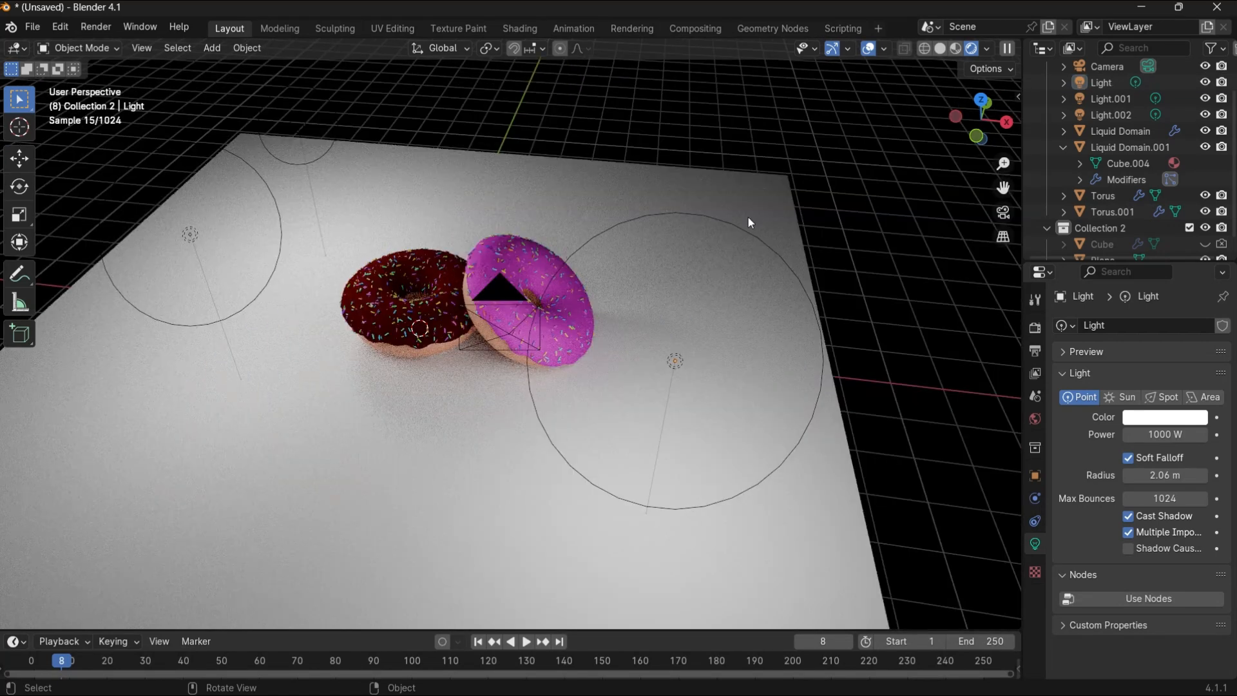
Enable denoising for the Cycles viewport sampling and return to the camera view.
{"action": "left_click", "coordinate": [1035, 327]}
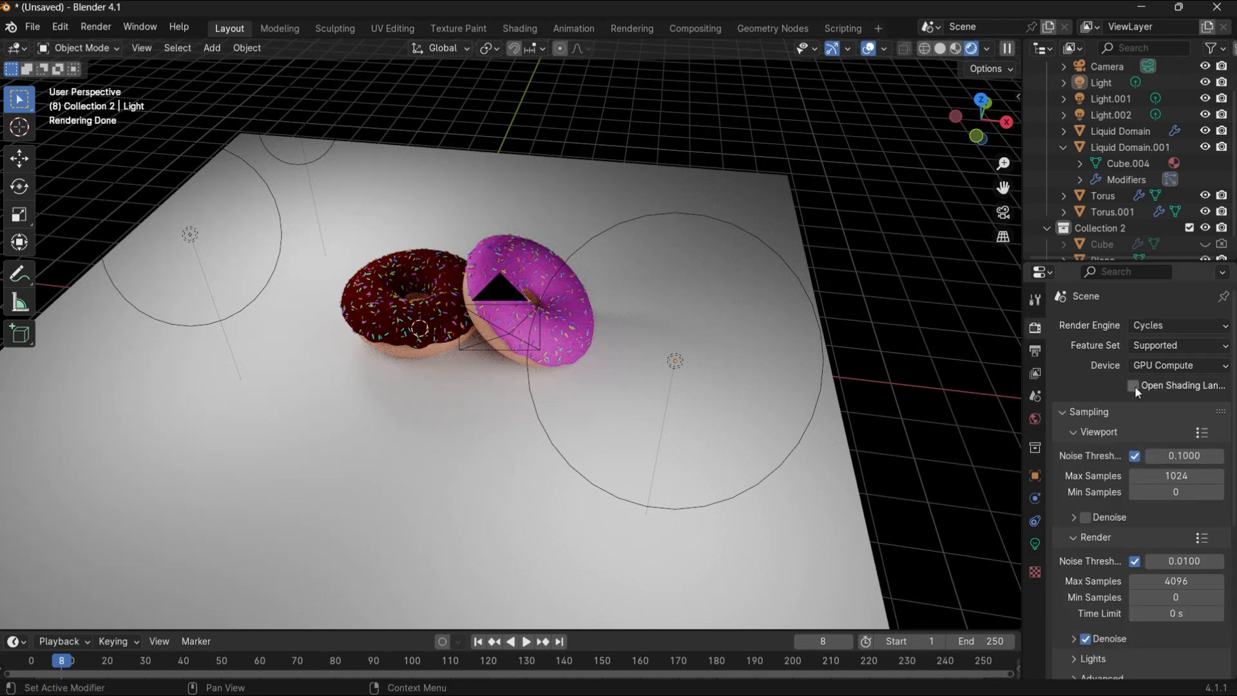
{"action": "left_click", "coordinate": [1085, 518]}
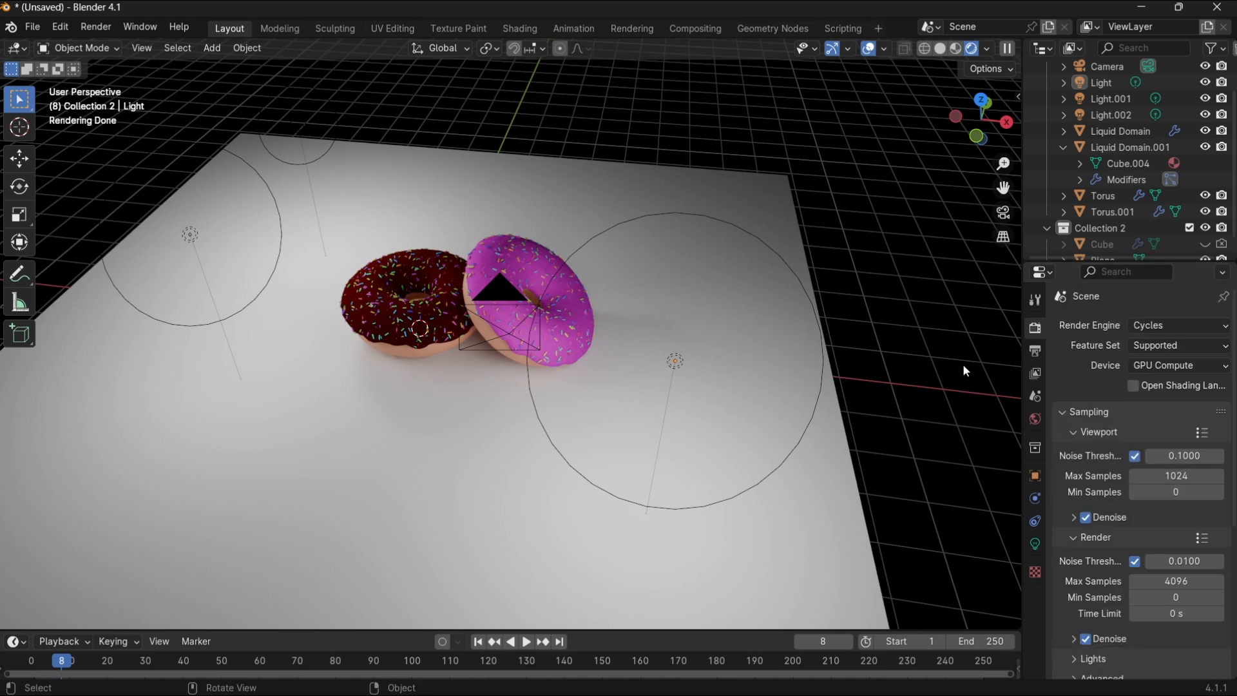
{"action": "key", "text": "KP_0"}
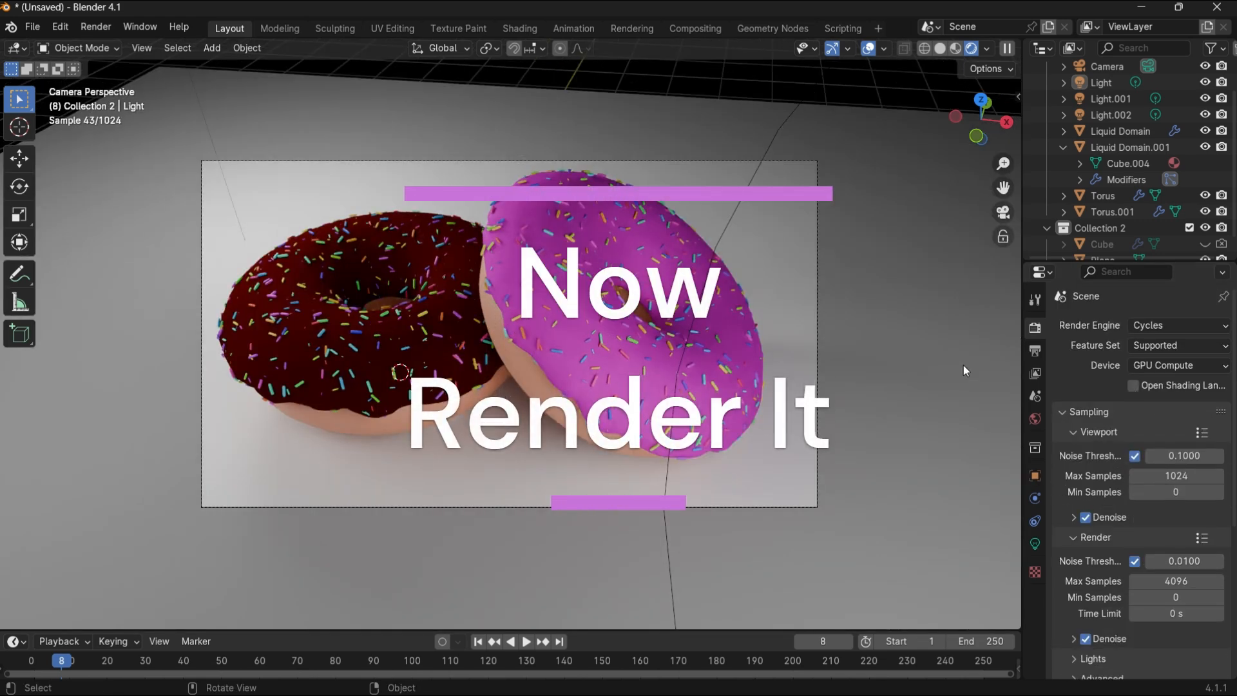